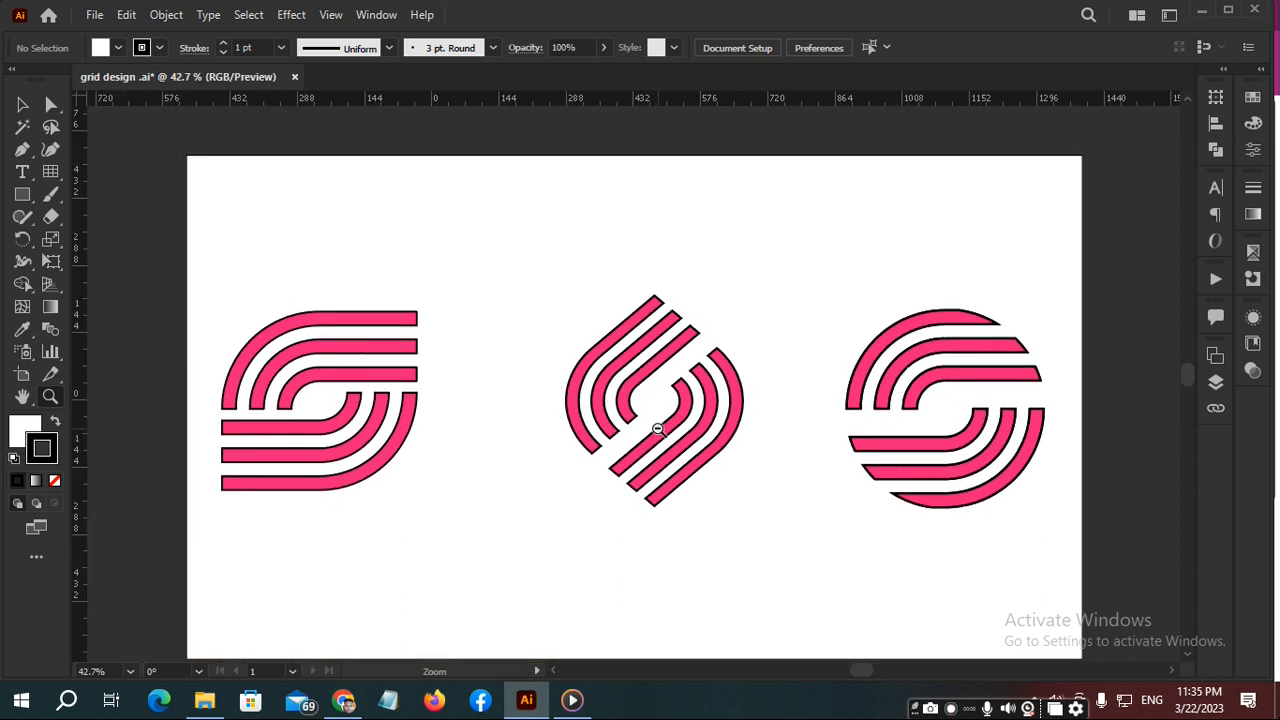
scroll(658, 429, "up", 6)
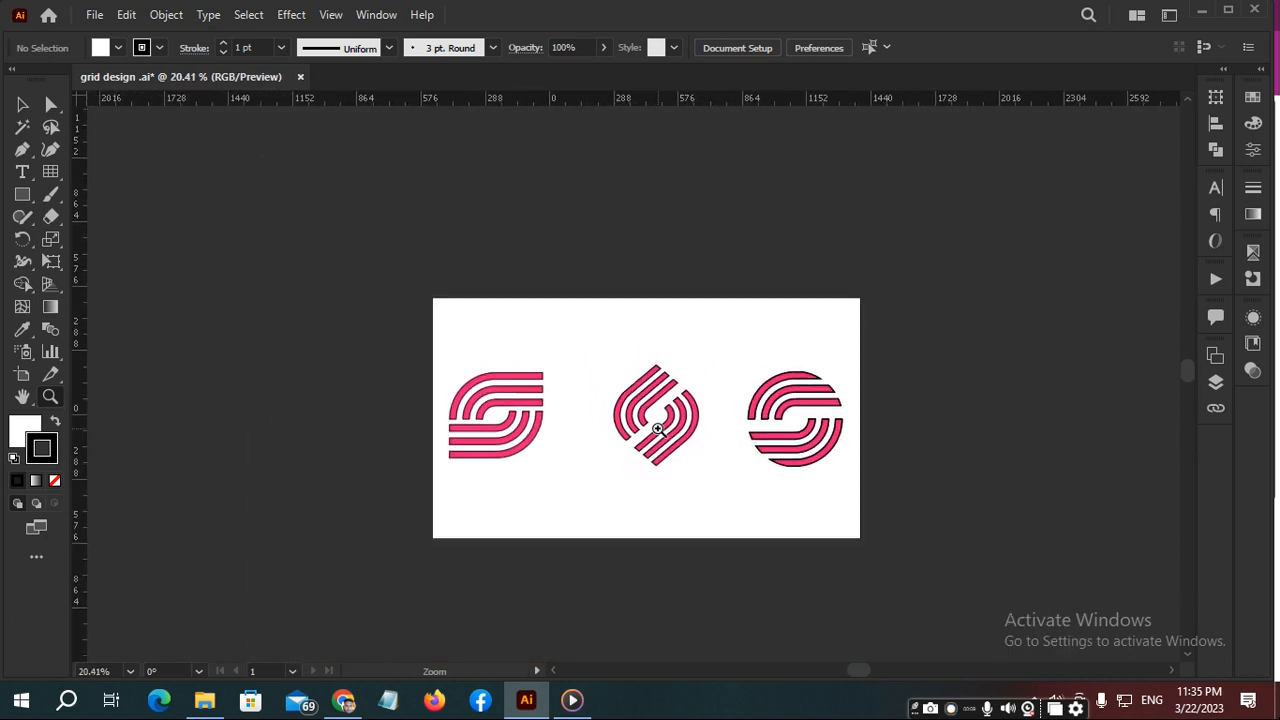
scroll(658, 429, "up", 3)
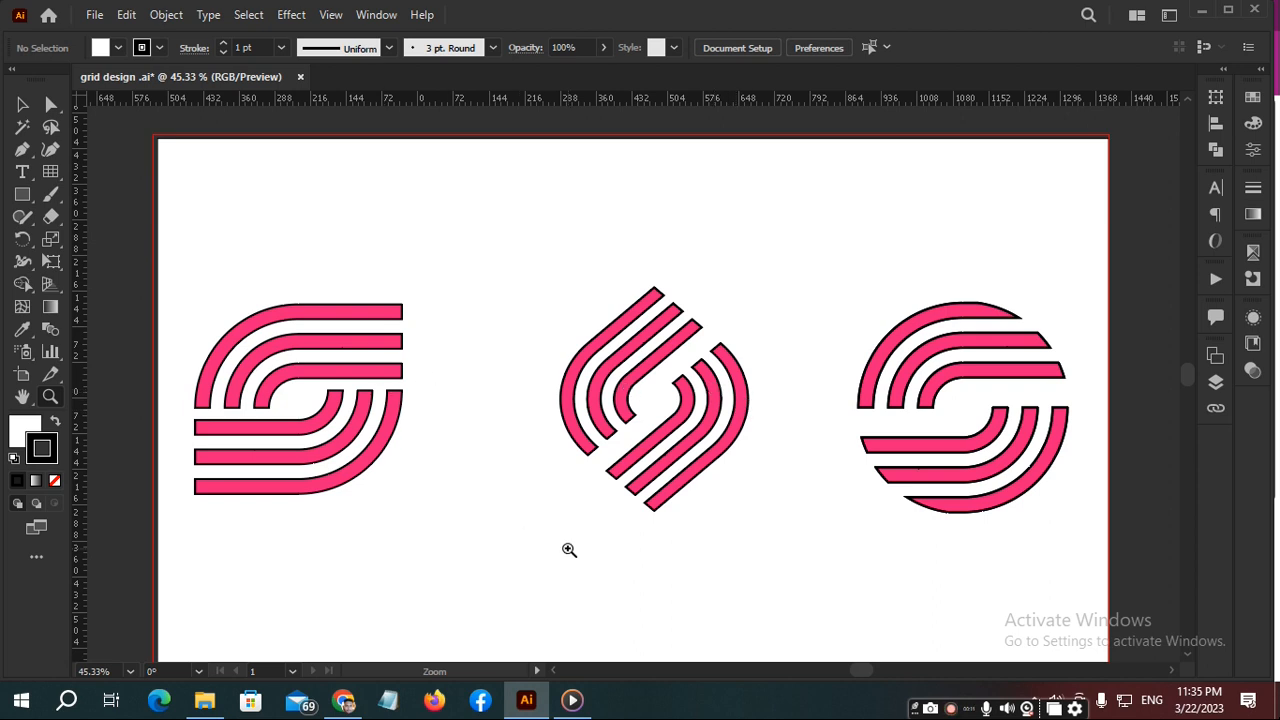
left_click(20, 700)
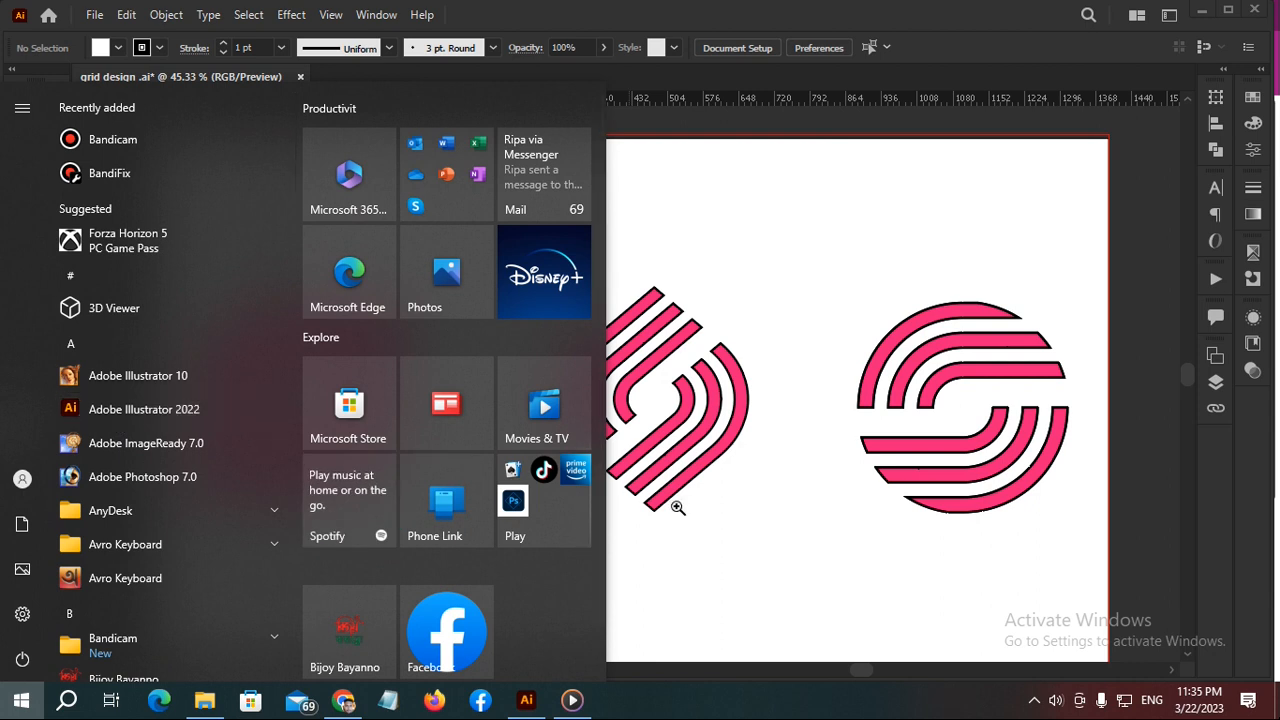
left_click(749, 554)
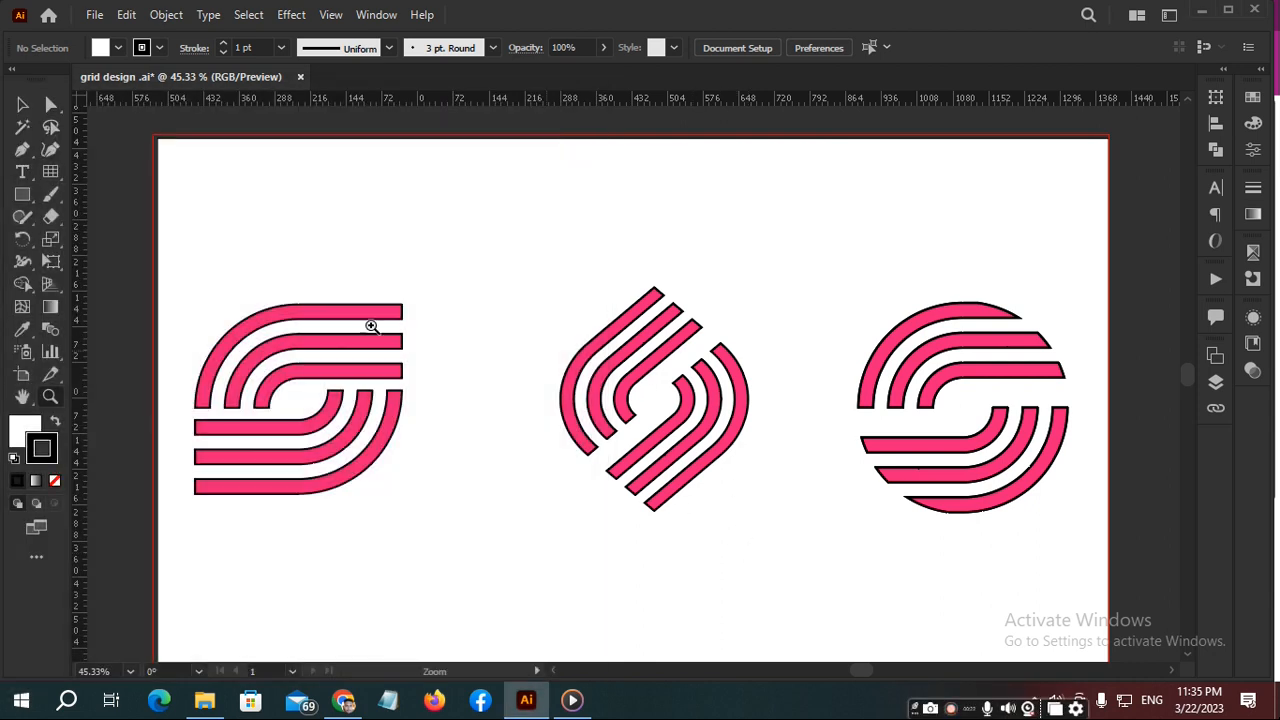
scroll(1000, 445, "down", 1)
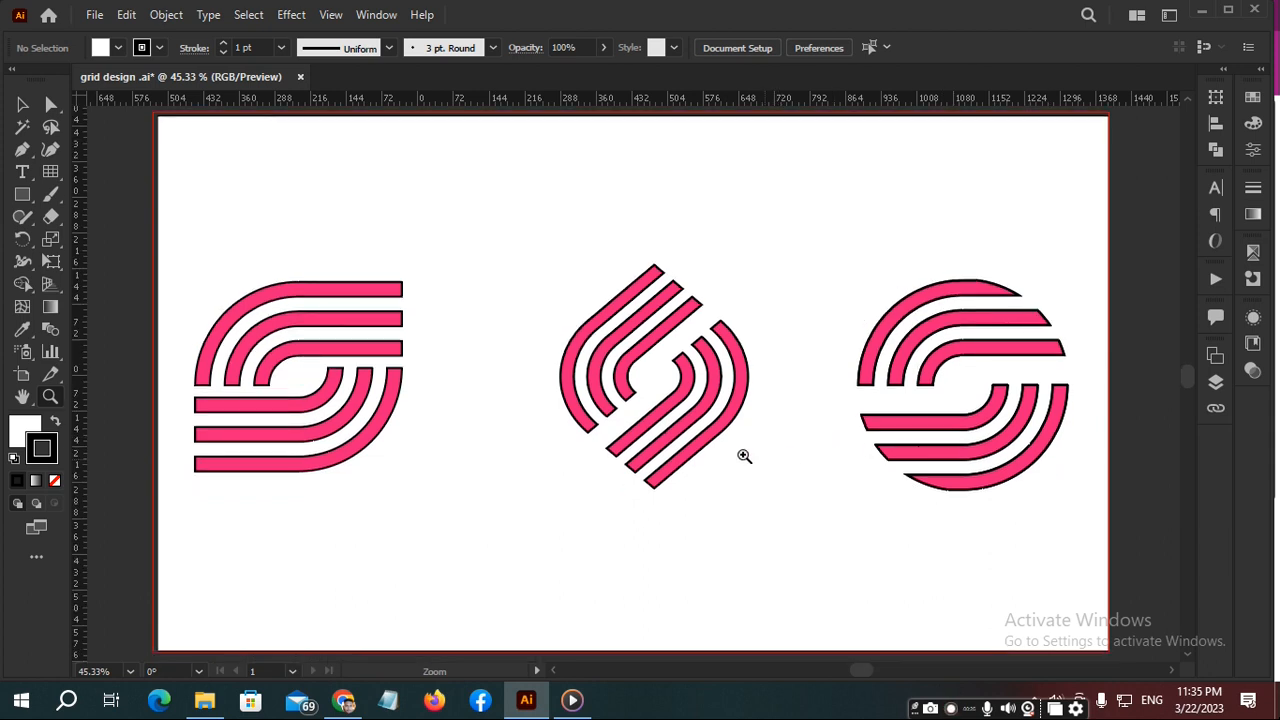
- Draw a trial grid with the Rectangular Grid tool over the upper part of the first logo, and delete it
left_click(45, 176)
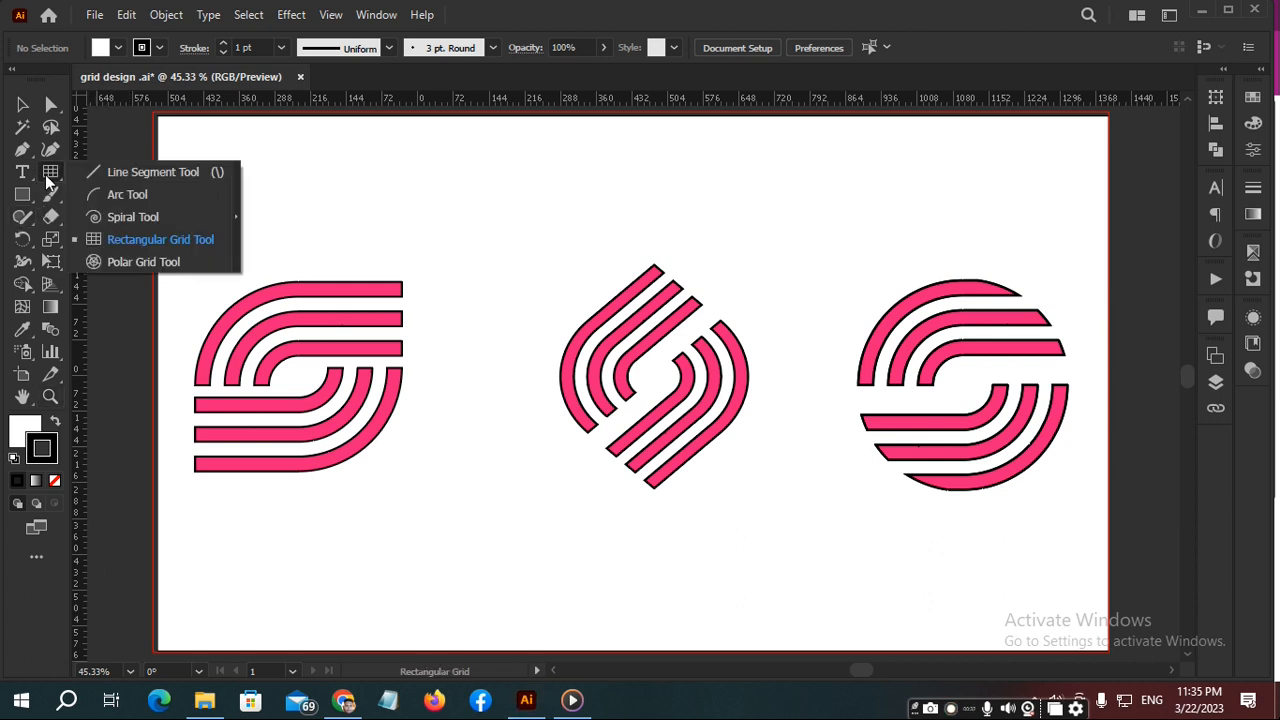
left_click(130, 242)
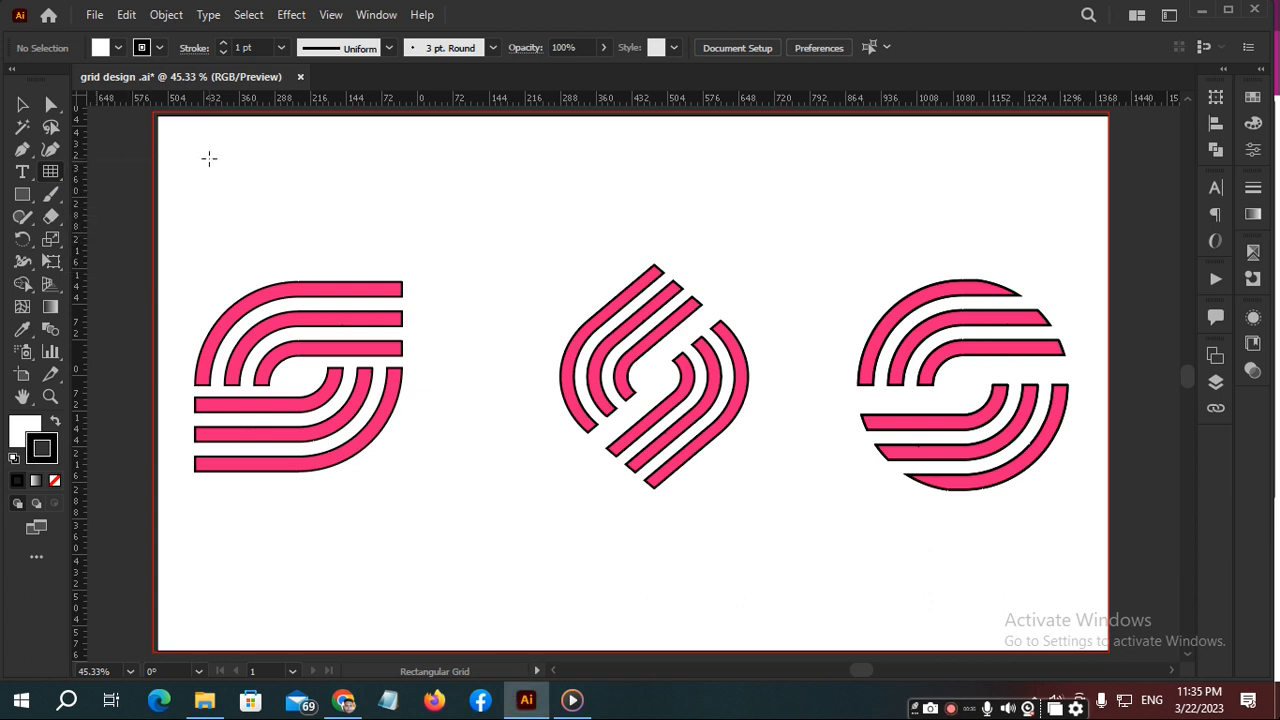
left_click_drag(209, 145, 502, 341)
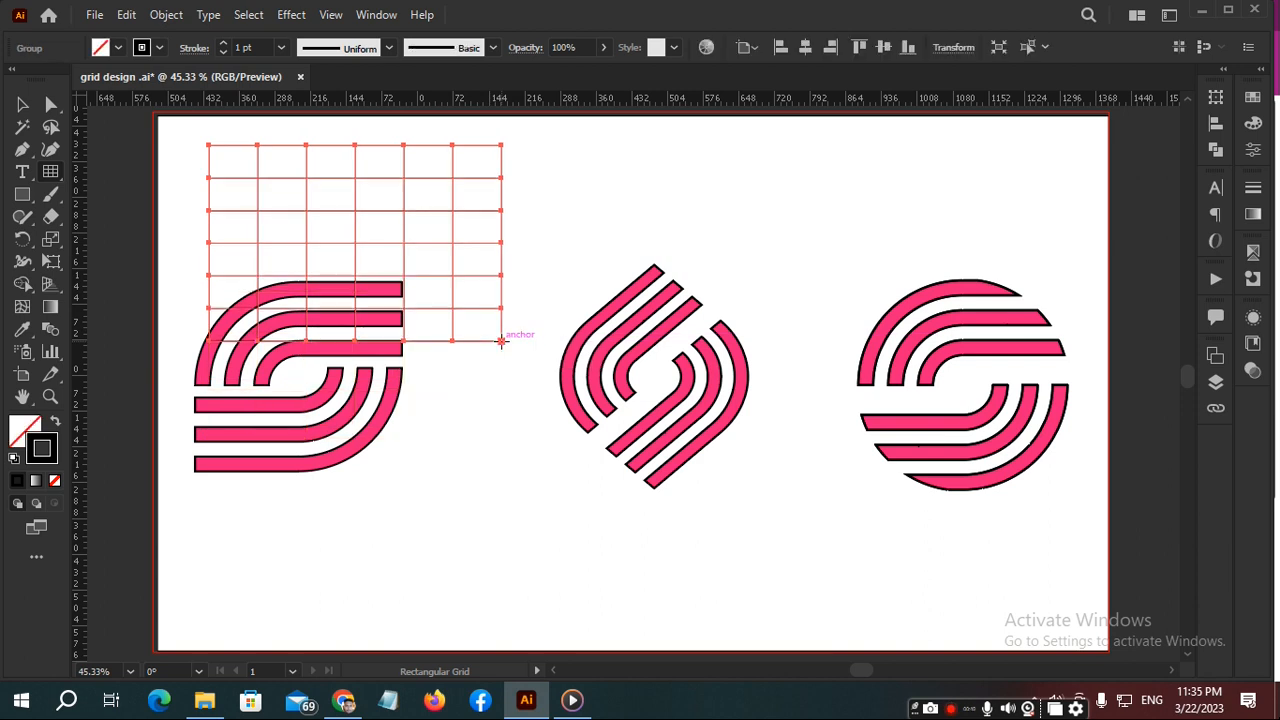
key("Delete")
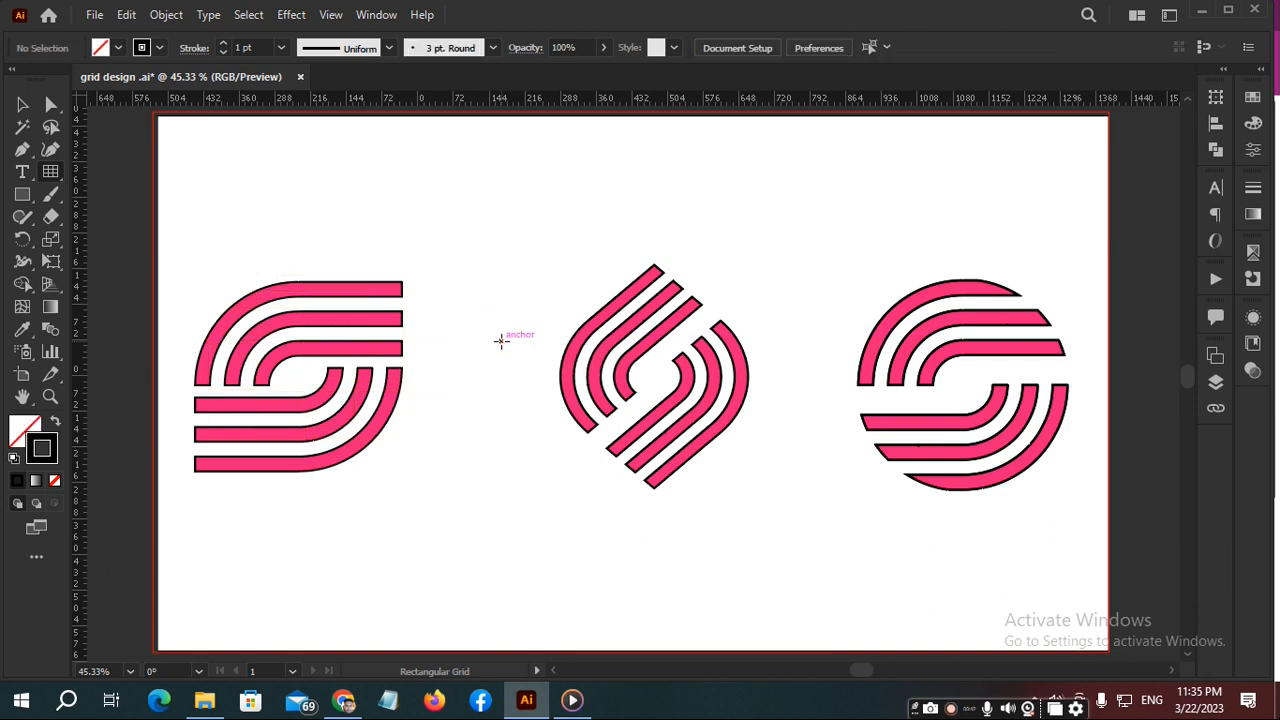
- Draw a straight vertical line through the first logo with the Line Segment tool and set its stroke to 3 pt
right_click(37, 175)
left_click(129, 178)
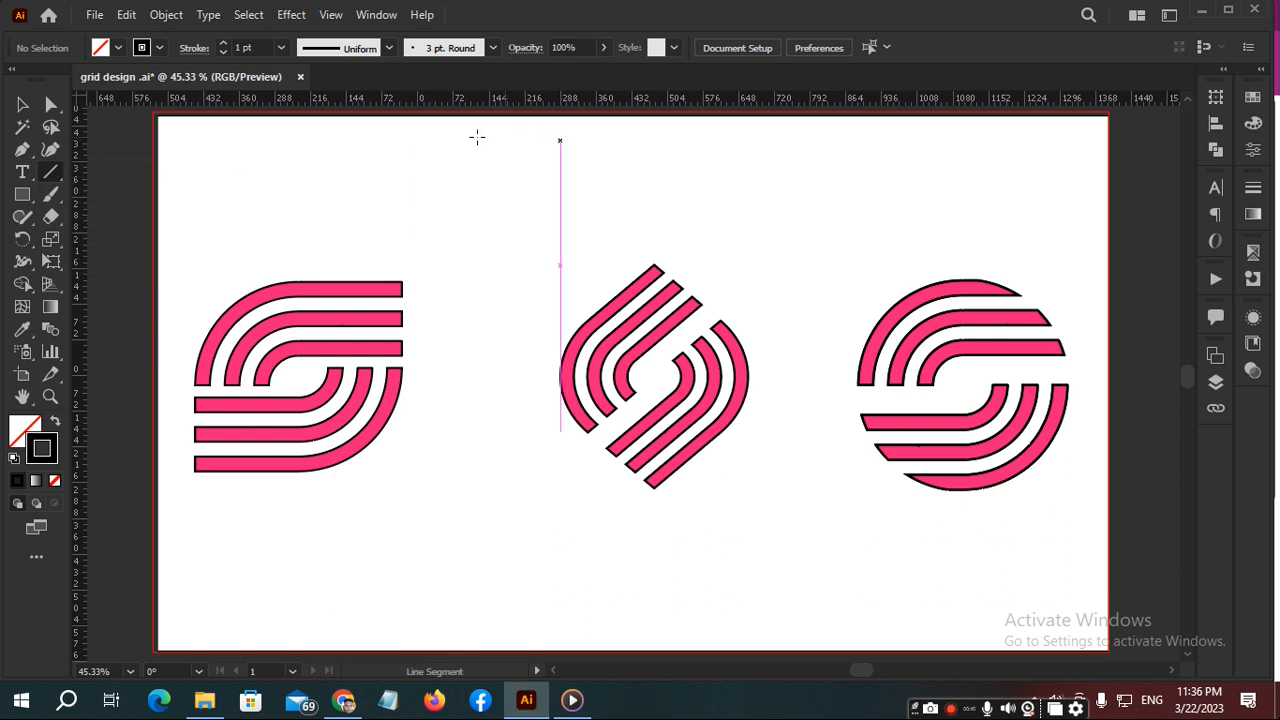
left_click_drag(371, 140, 371, 459)
key("ctrl+c")
left_click(280, 48)
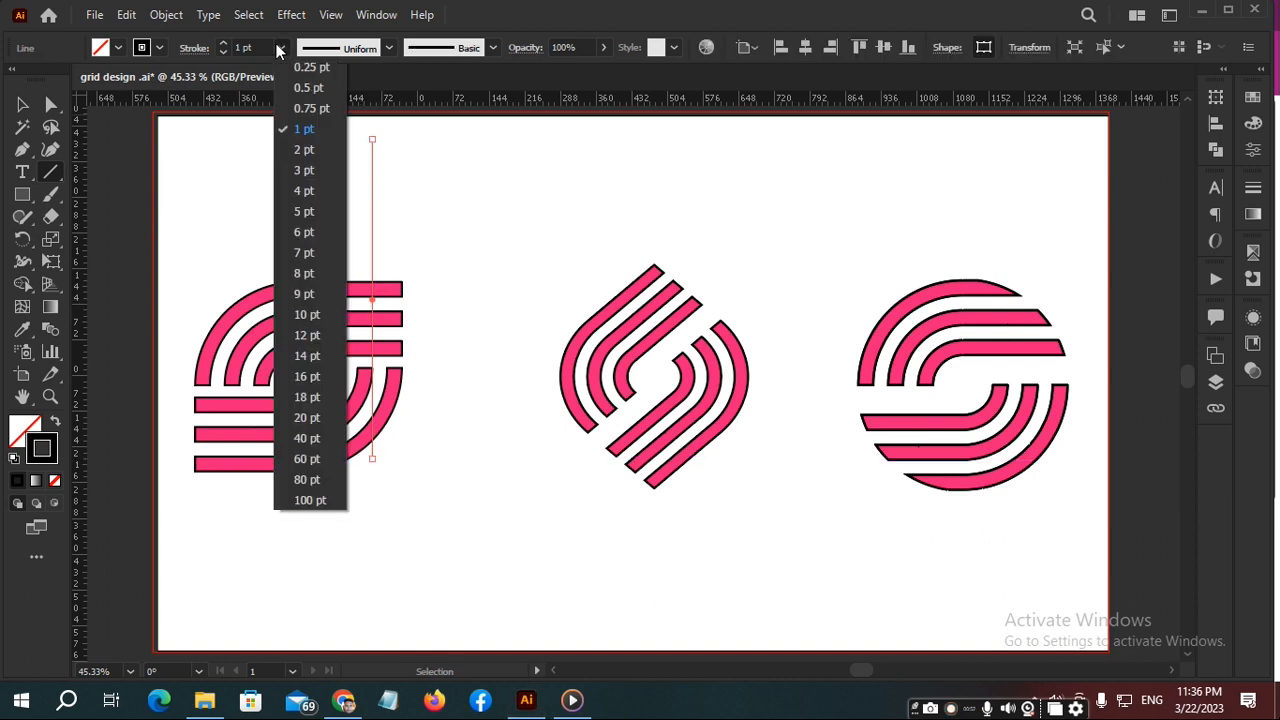
left_click(298, 166)
key("ctrl")
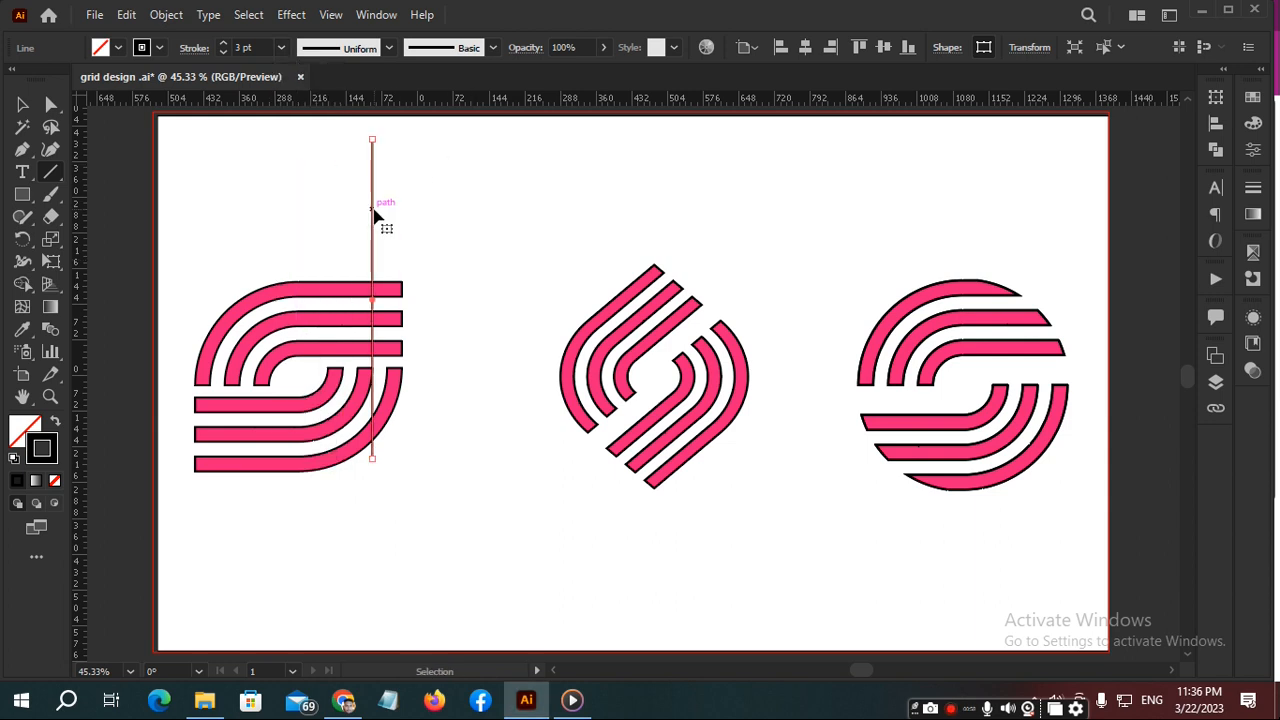
- Duplicate the line into eight evenly spaced vertical lines and cross them with a copy of the set rotated 90°
left_click_drag(374, 214, 402, 215)
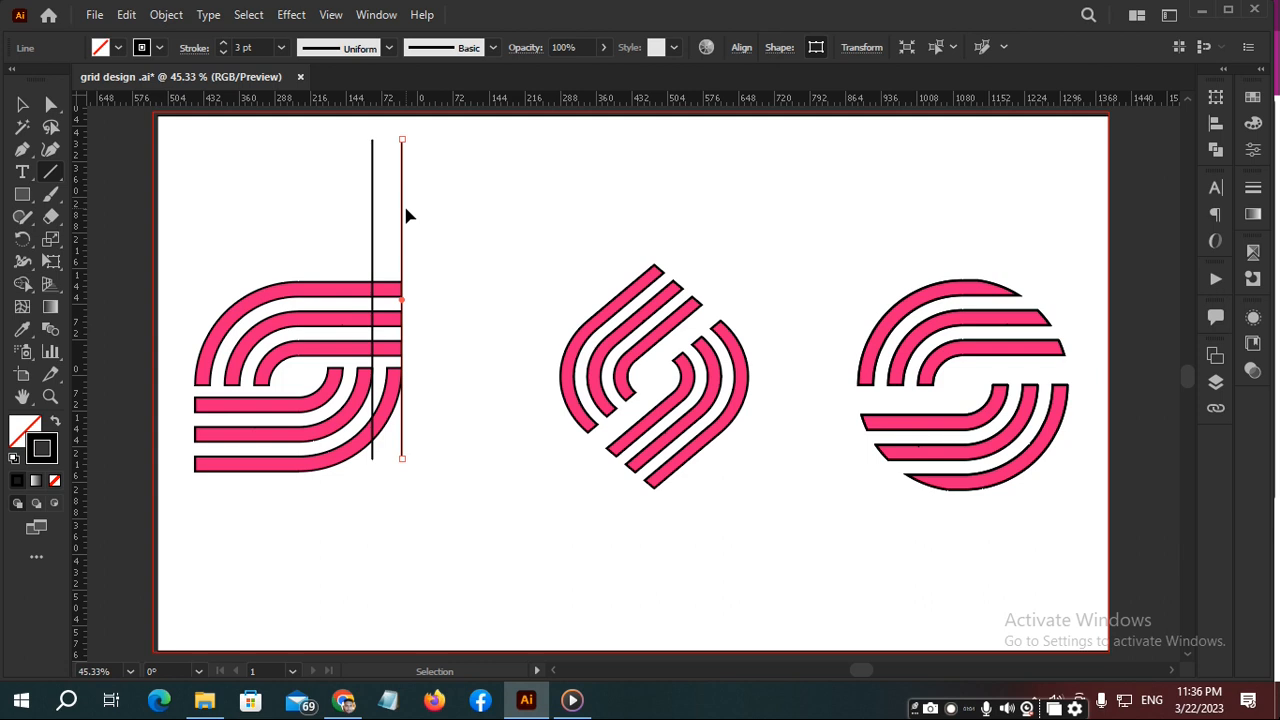
key("ctrl+d")
key("ctrl+d")
key("ctrl+d")
key("ctrl+d")
key("ctrl+d")
key("ctrl+d")
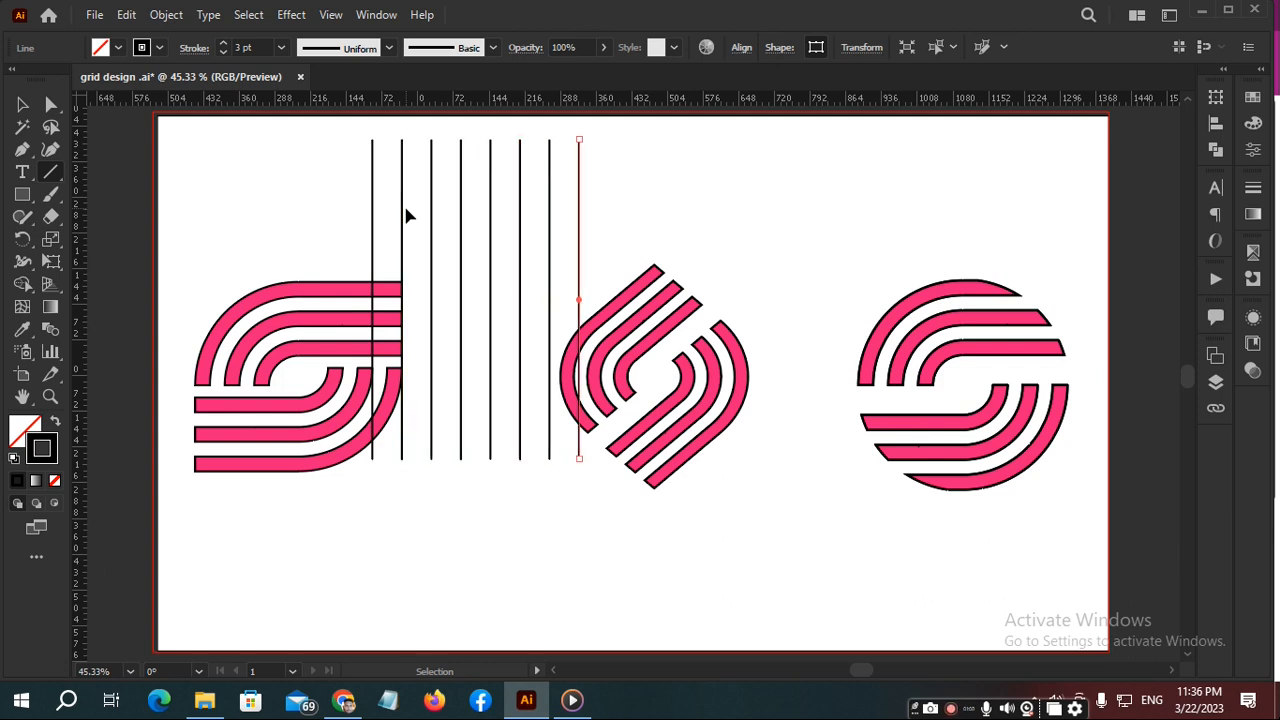
left_click_drag(378, 160, 655, 158)
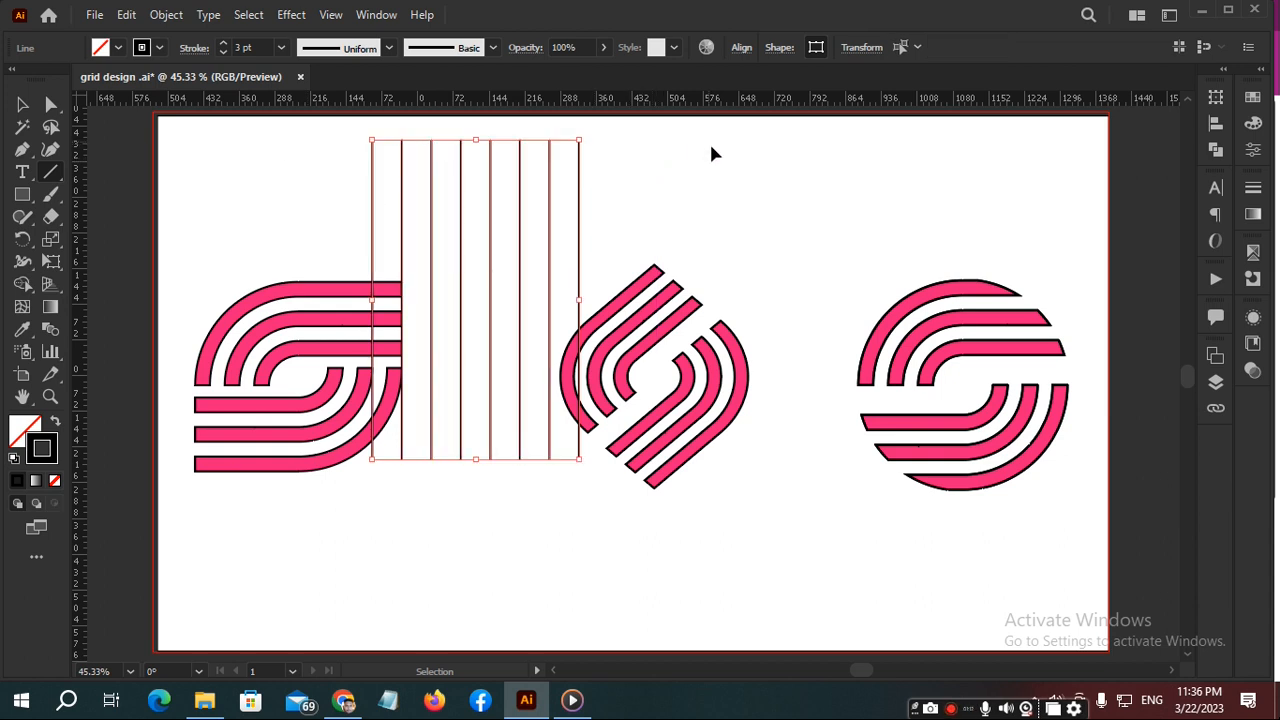
left_click_drag(589, 130, 643, 428)
- Delete all the vertical and horizontal grid lines
left_click_drag(334, 142, 642, 242)
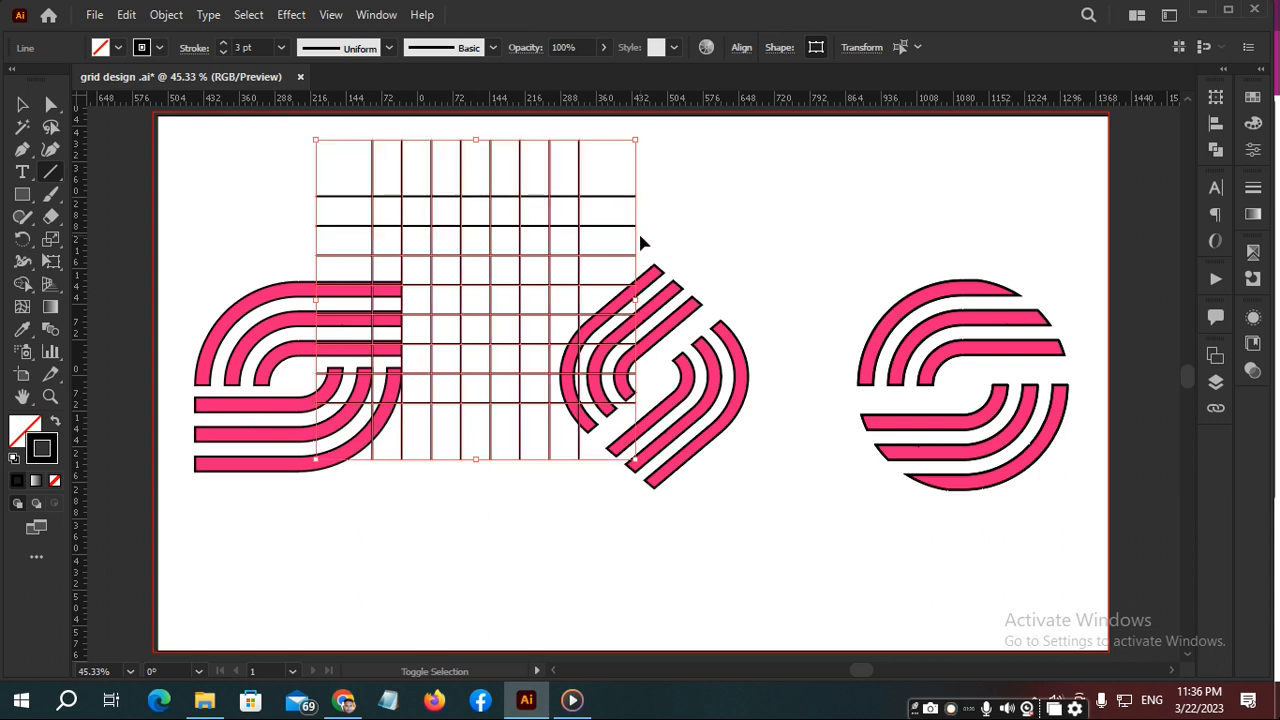
key("v")
left_click(541, 230, "ctrl+shift")
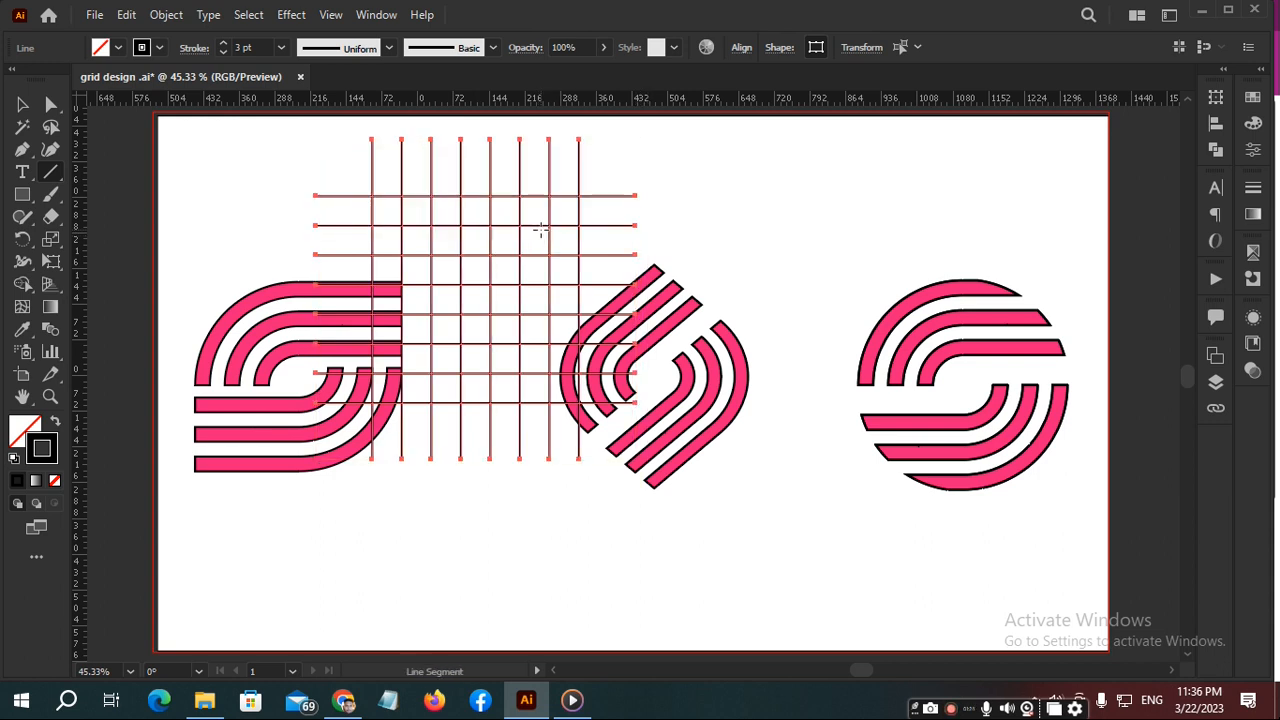
key("Delete")
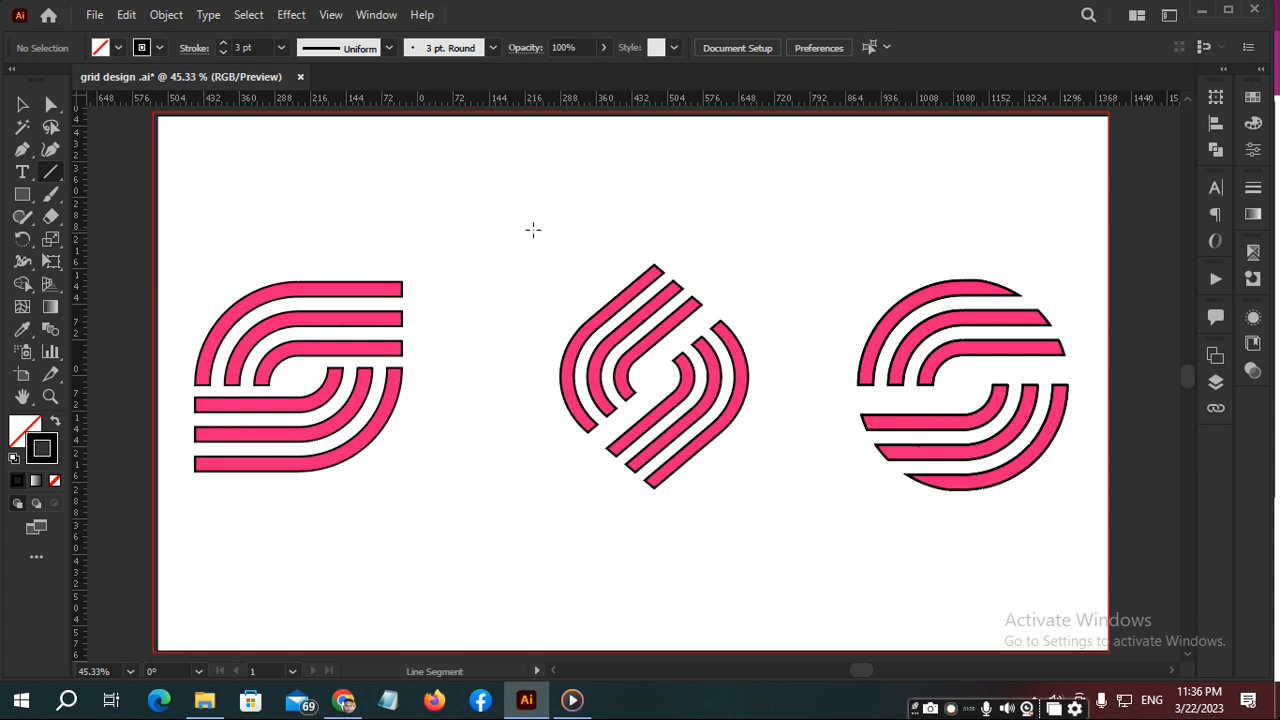
- Draw a trial square with the Rectangle tool overlapping the first logo, and delete it
left_click(21, 193)
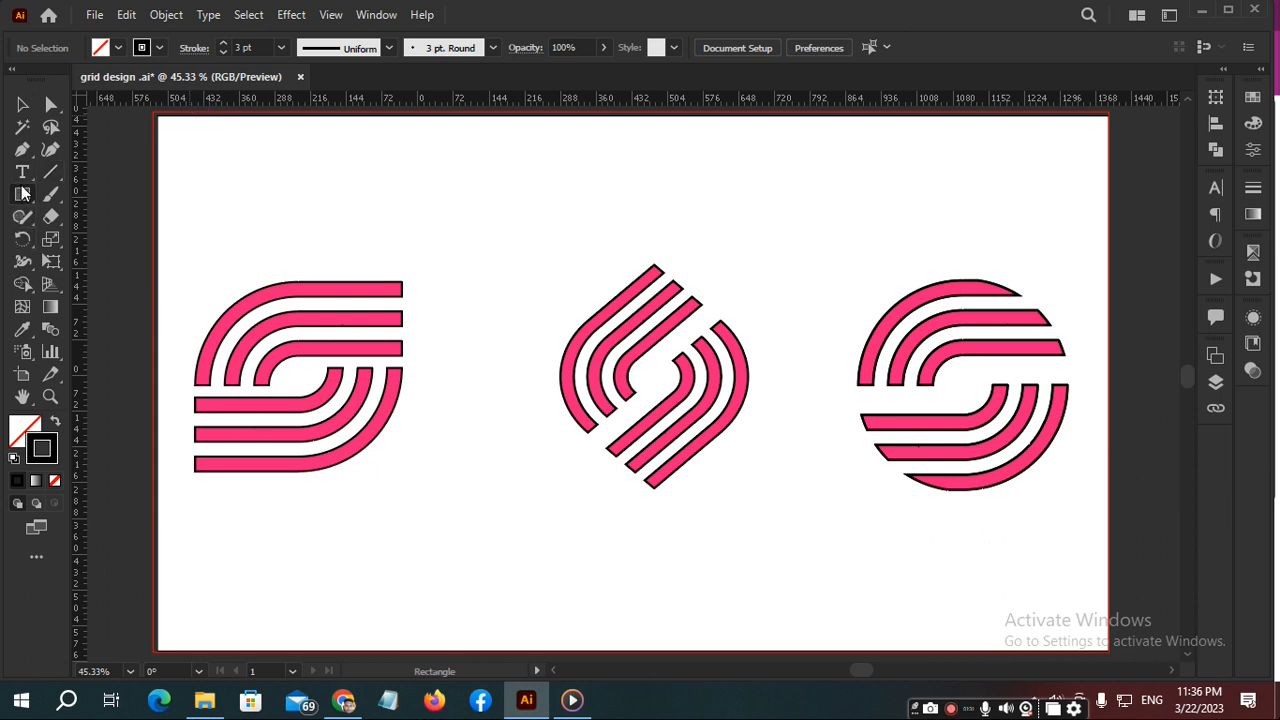
left_click_drag(306, 152, 538, 258)
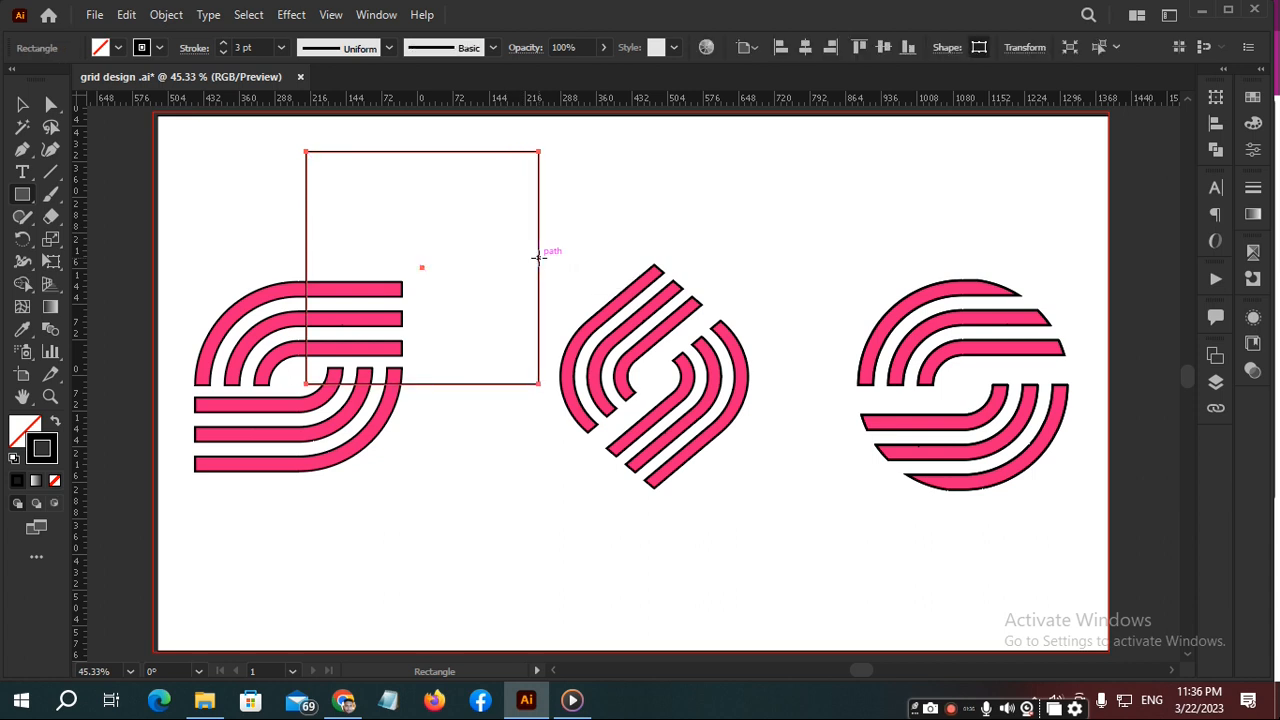
key("Delete")
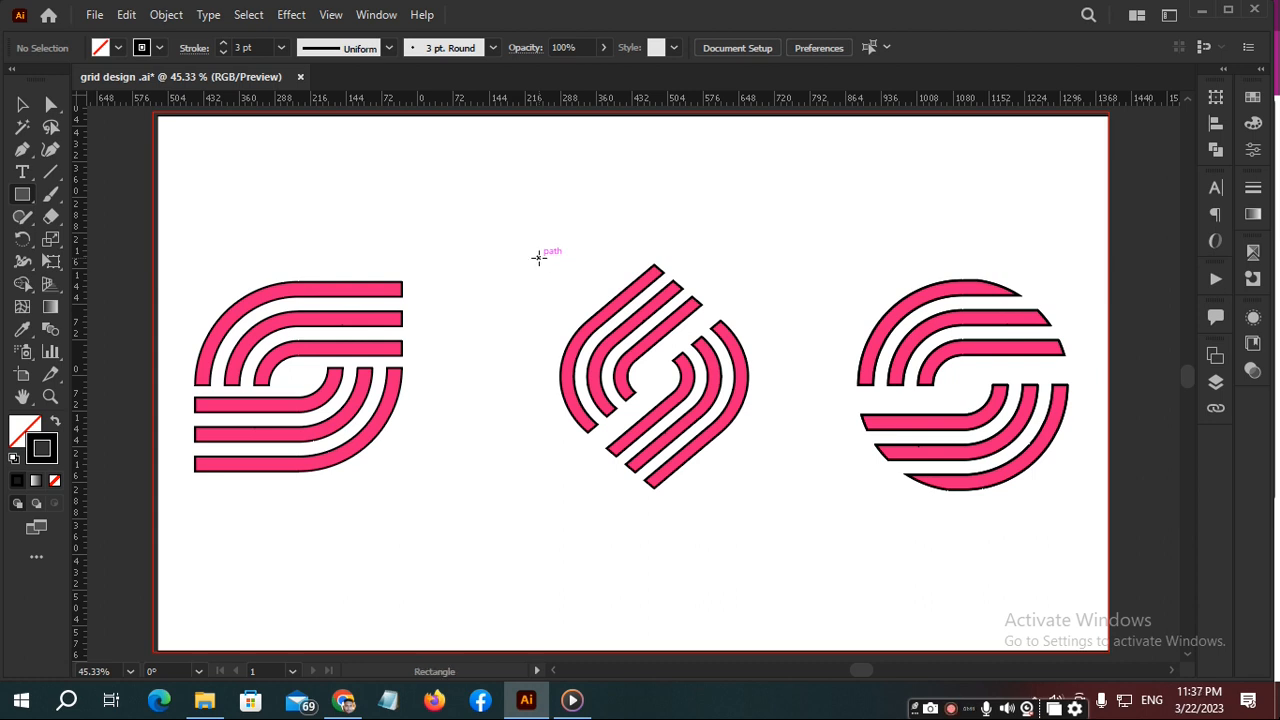
- Set up a new document from the Web-Large 1920 x 1080 px preset and unlink its bleed values
key("ctrl+n")
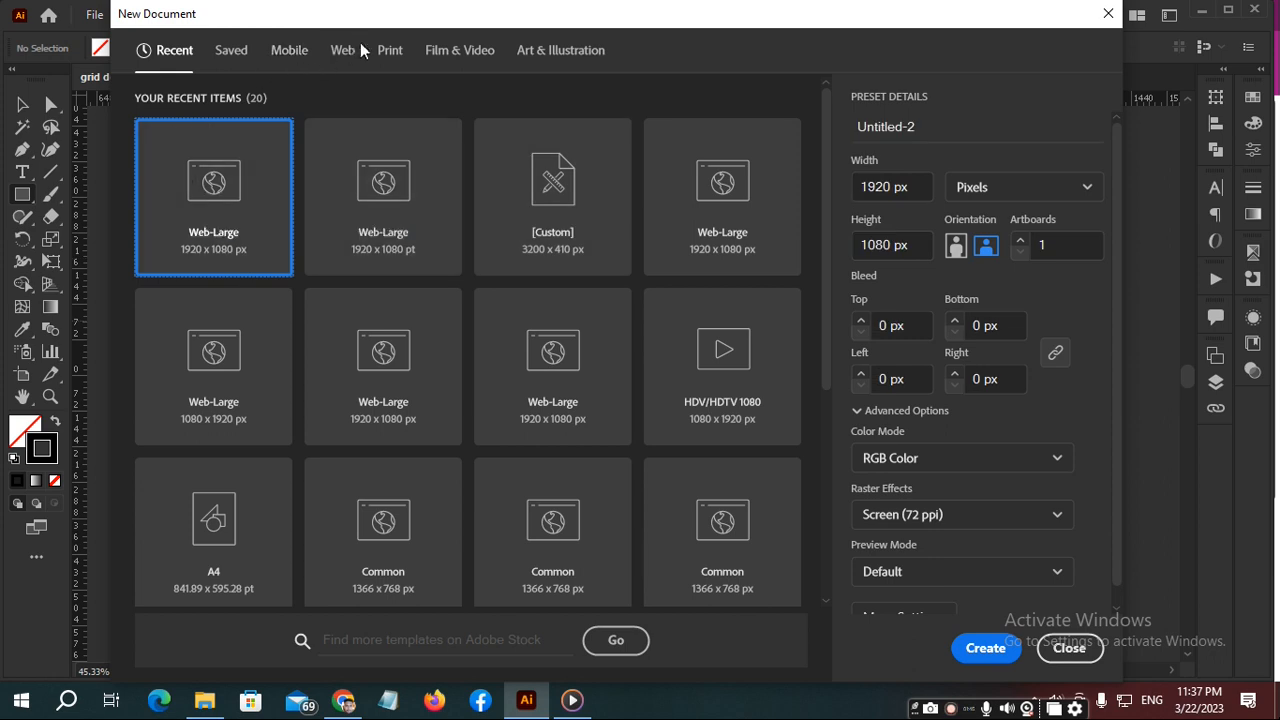
left_click(342, 50)
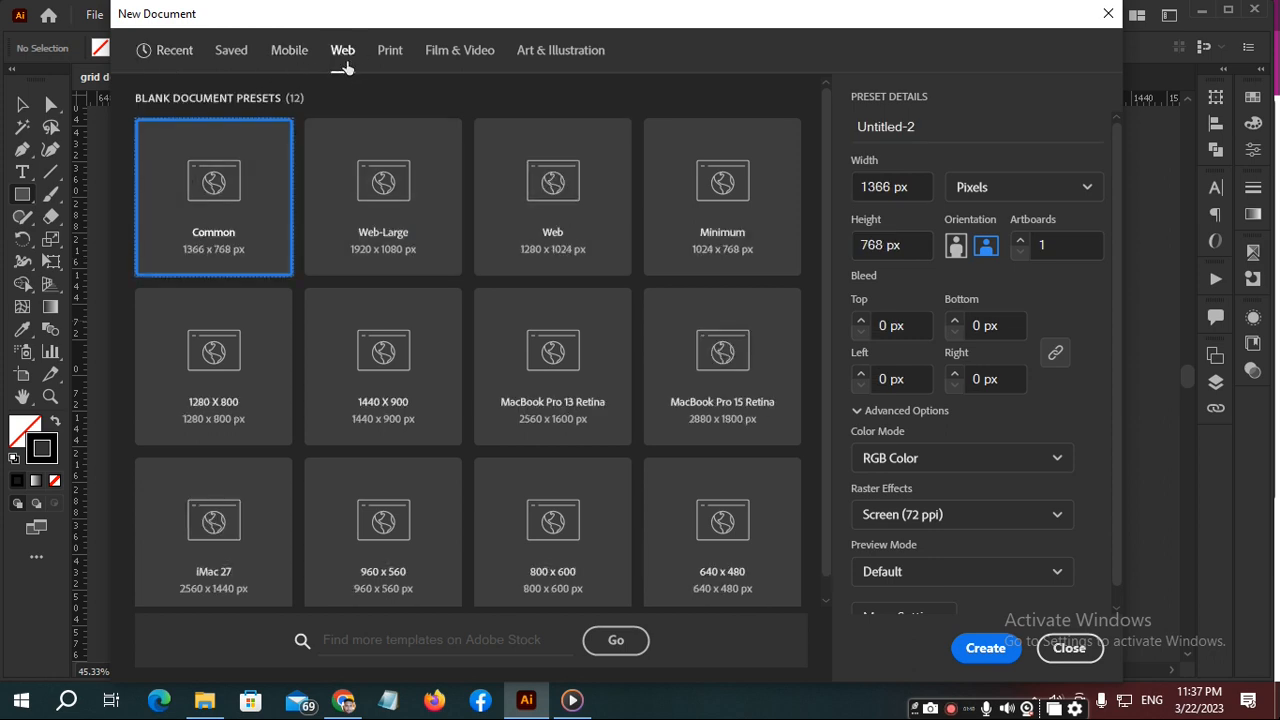
left_click(416, 241)
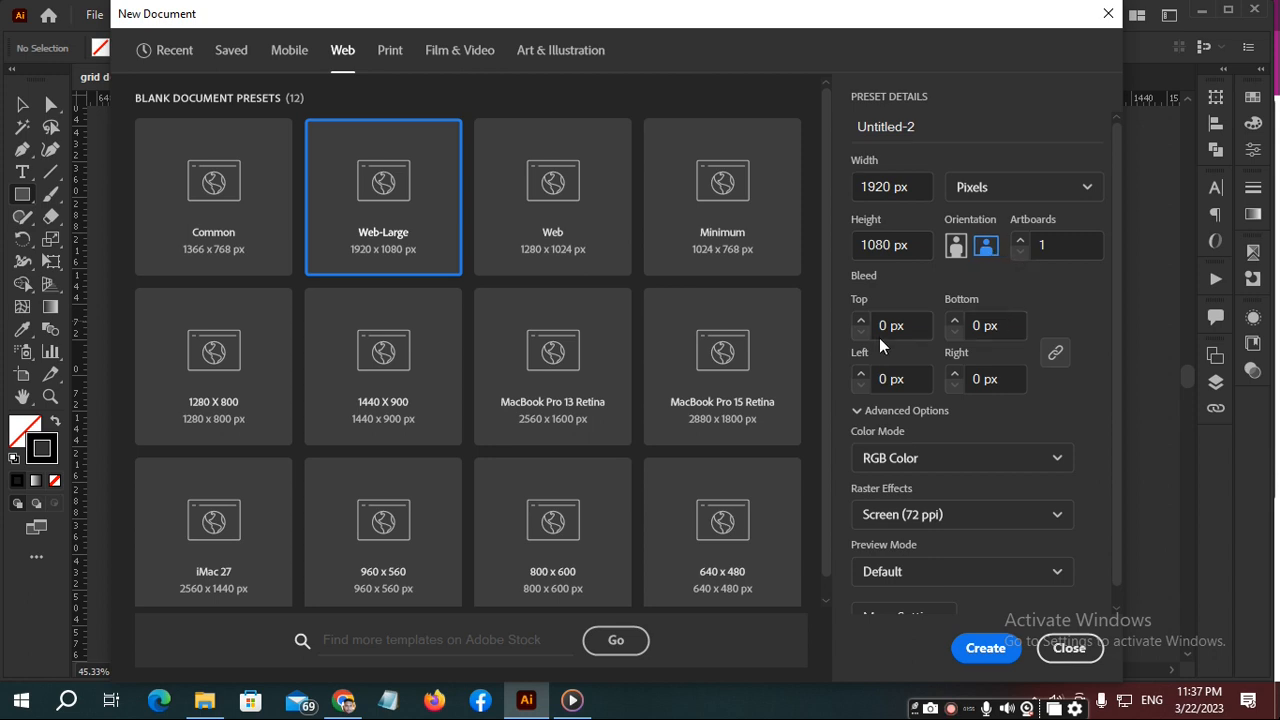
left_click(1055, 352)
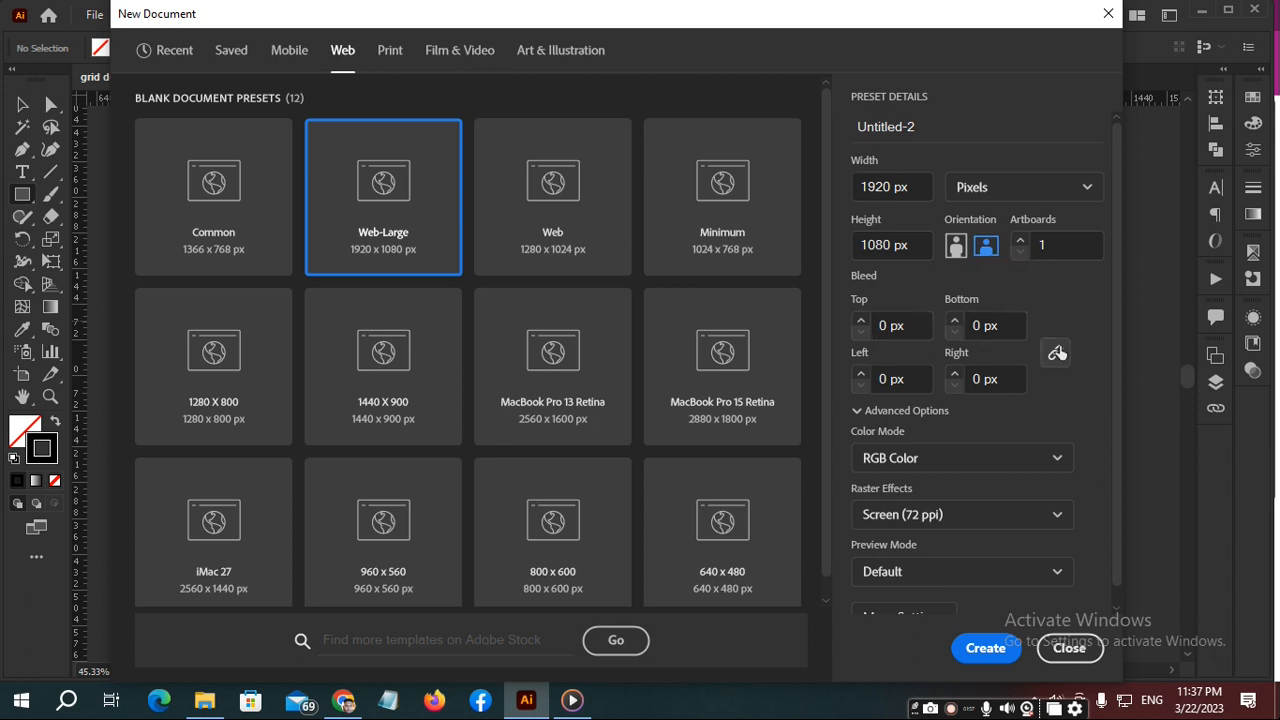
- Set the new document's top bleed to 0.125 in
left_click(920, 325)
key("BackSpace")
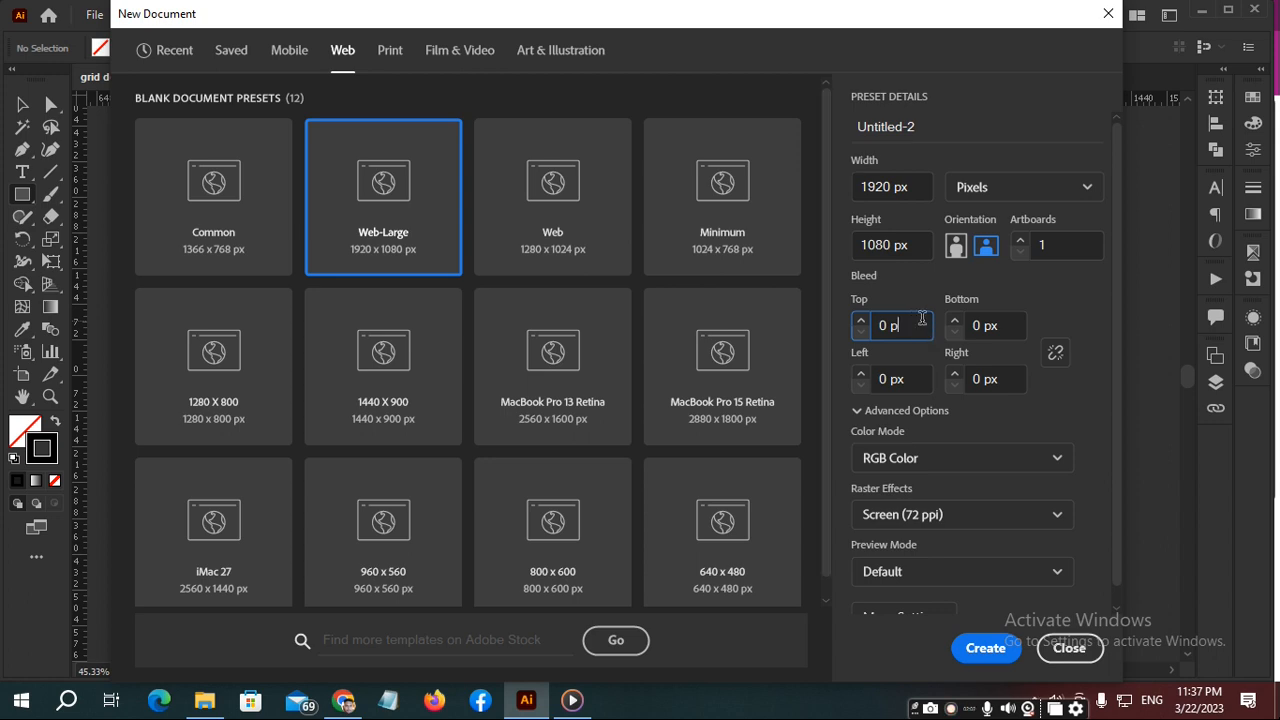
key("BackSpace")
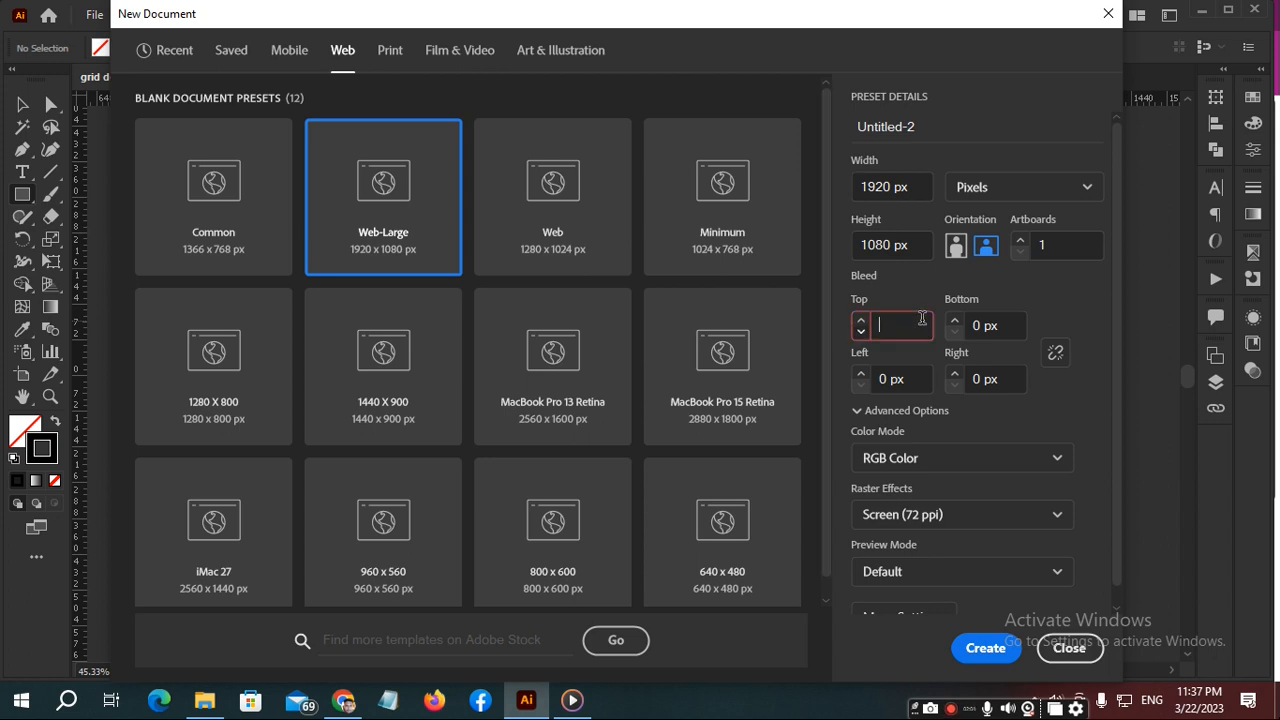
type("1")
type("0.125")
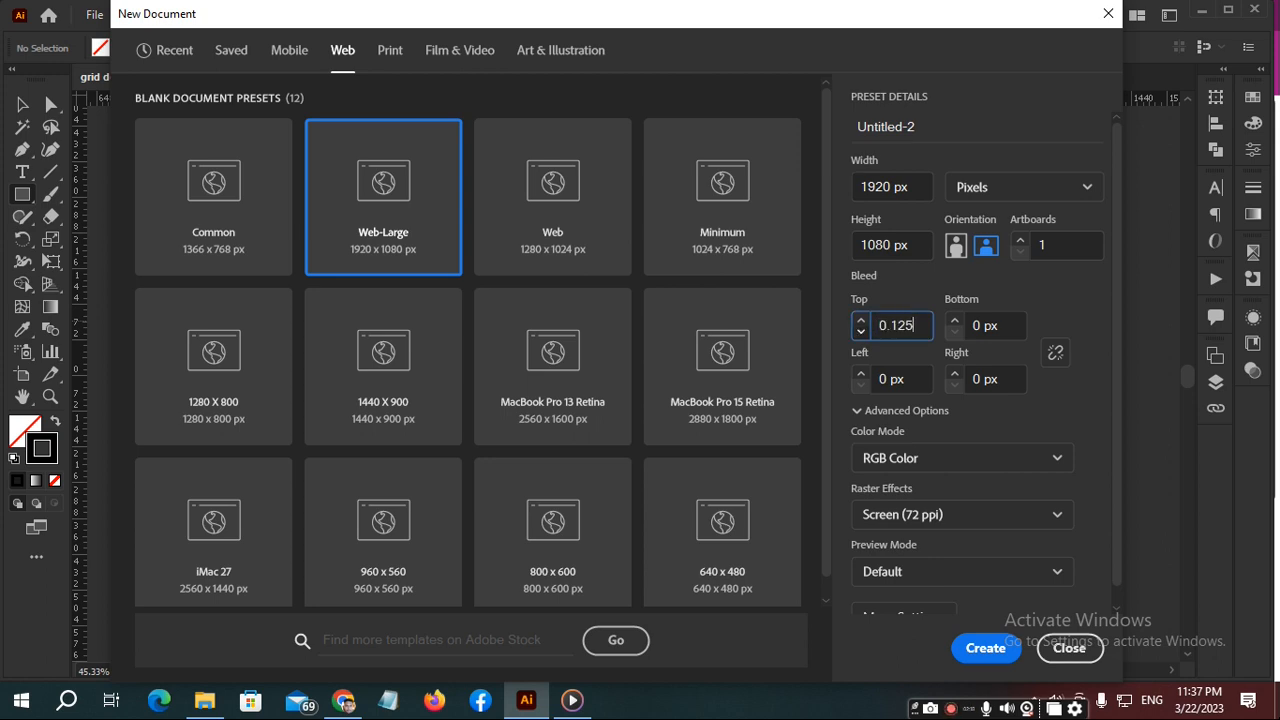
type("in")
key("Tab")
- Set the left bleed to 9 px and create the document
left_click(910, 375)
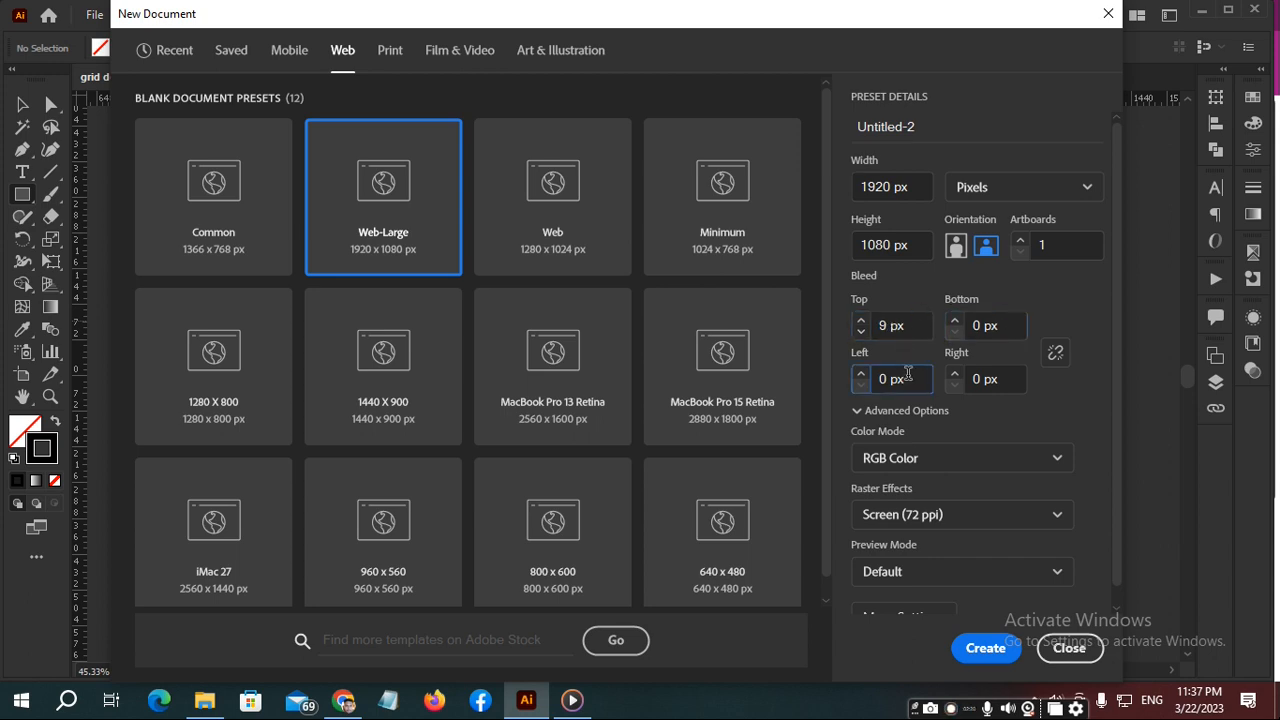
key("BackSpace")
key("BackSpace")
key("BackSpace")
key("BackSpace")
type("9")
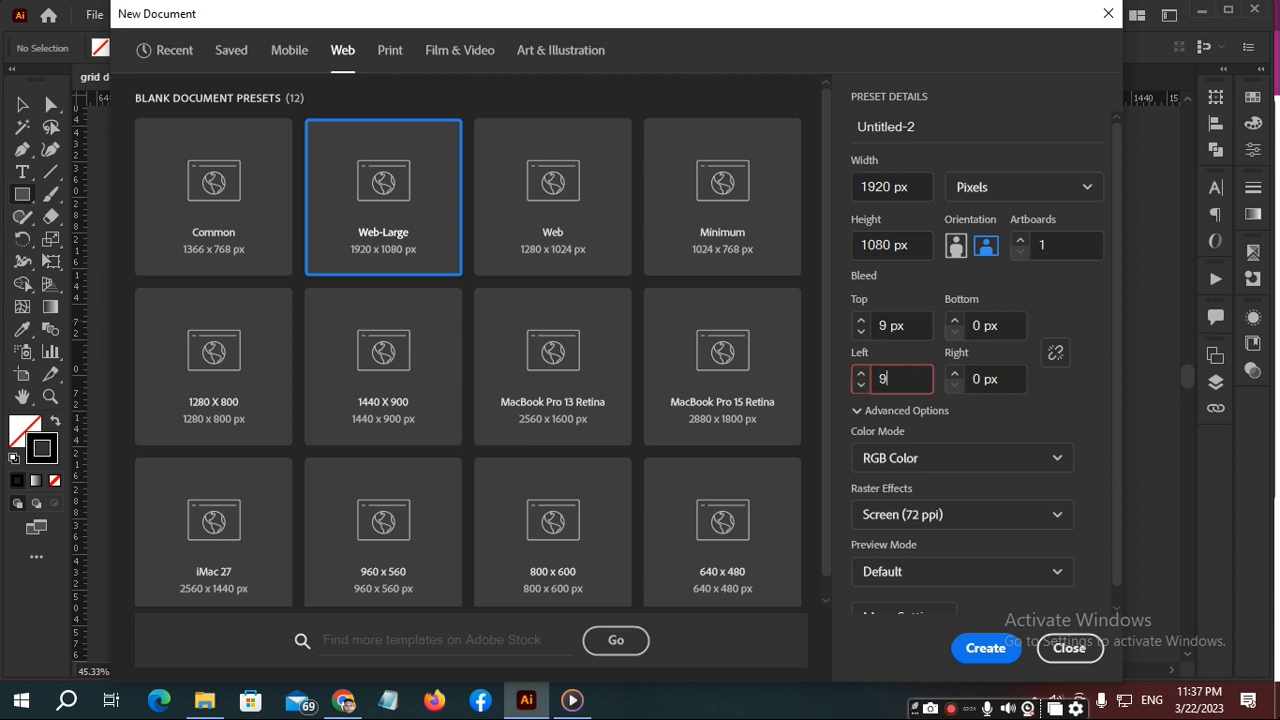
type("PX")
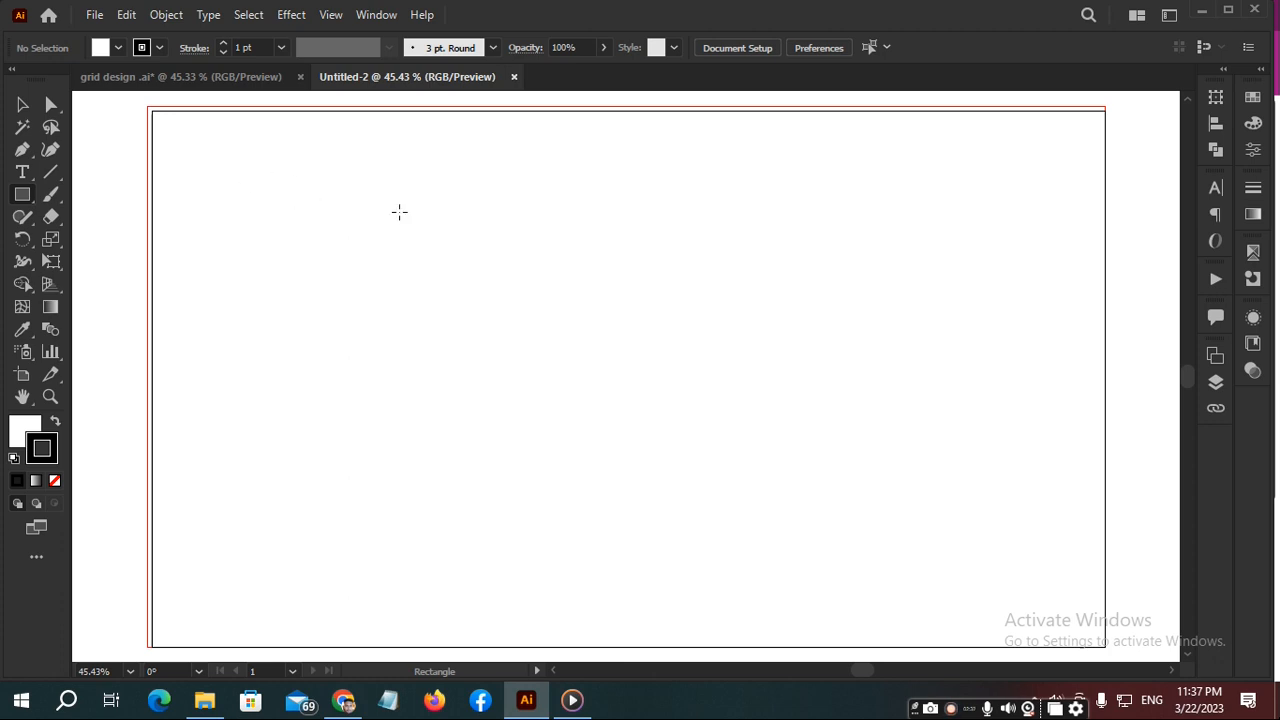
- Draw a small rectangle about 21 px high in the artboard's upper-left corner and delete it
key("space")
mouse_move(490, 209)
left_mouse_down()
mouse_move(377, 174)
mouse_move(480, 221)
left_mouse_up()
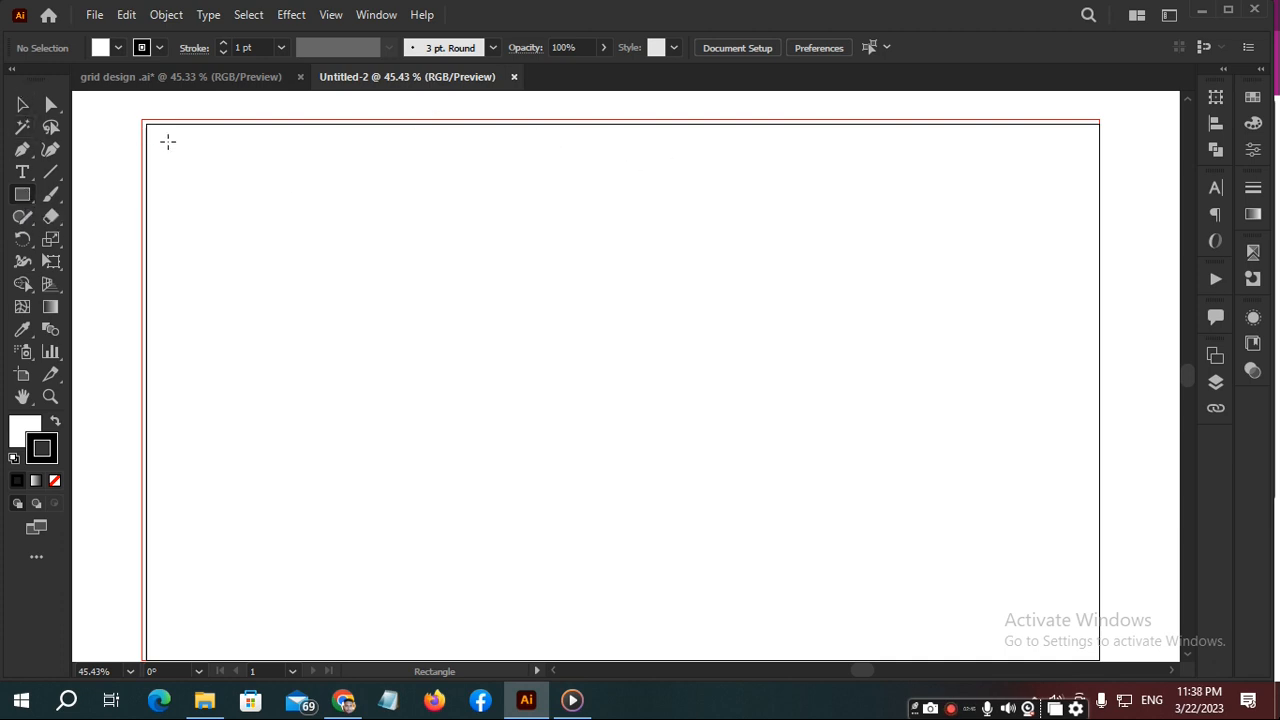
left_click_drag(171, 141, 184, 151)
key("Delete")
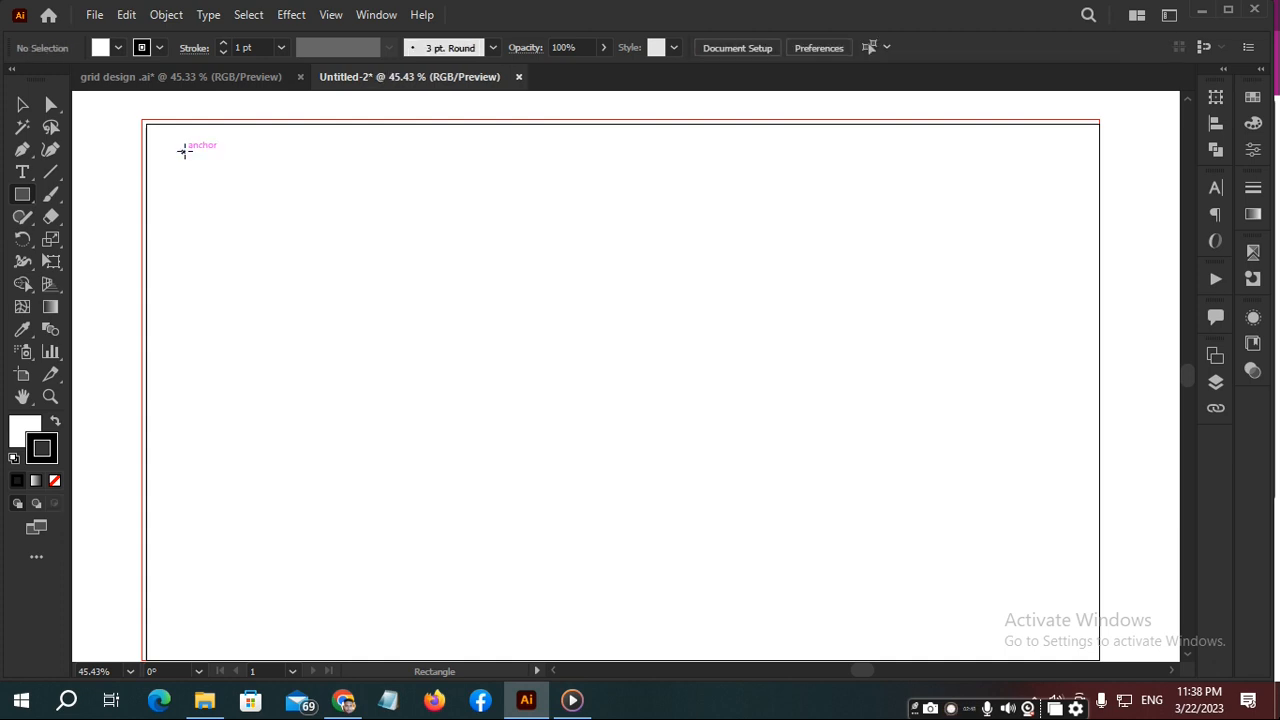
- Create a 1400 x 1400 px square with the Rectangle tool, starting in the upper part of the artboard
left_click(497, 292)
key("BackSpace")
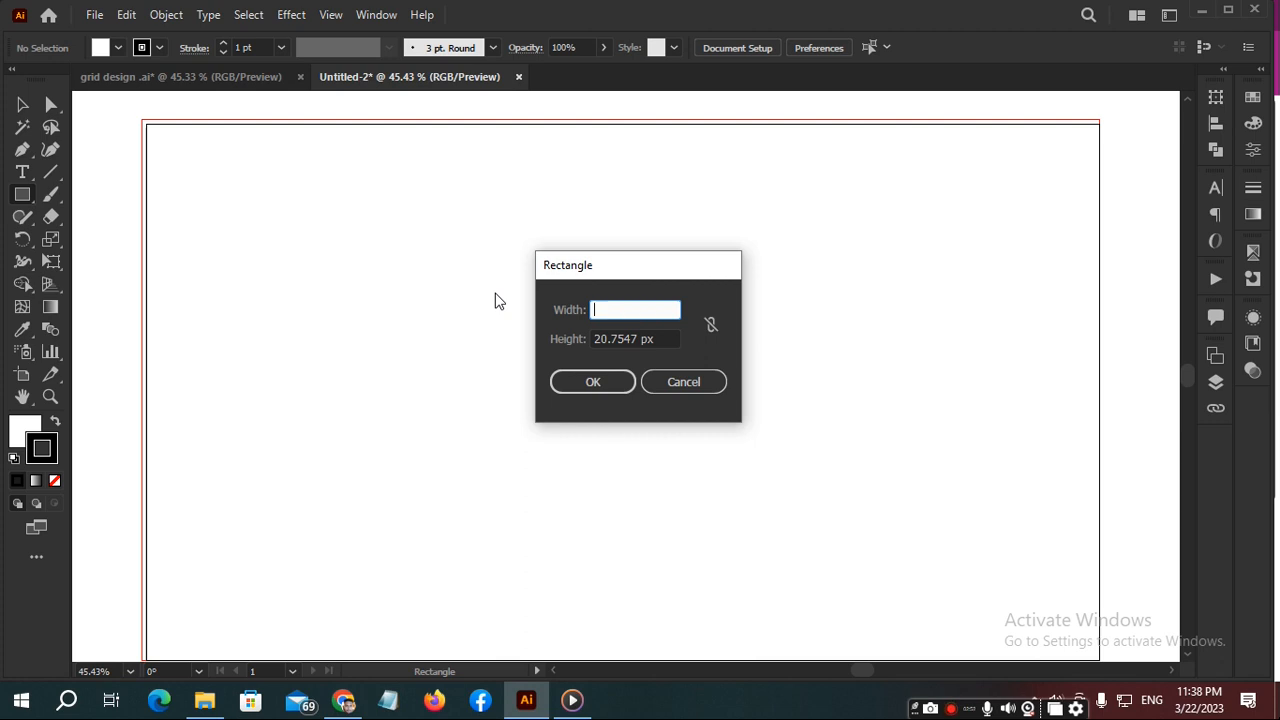
type("1400")
key("Tab")
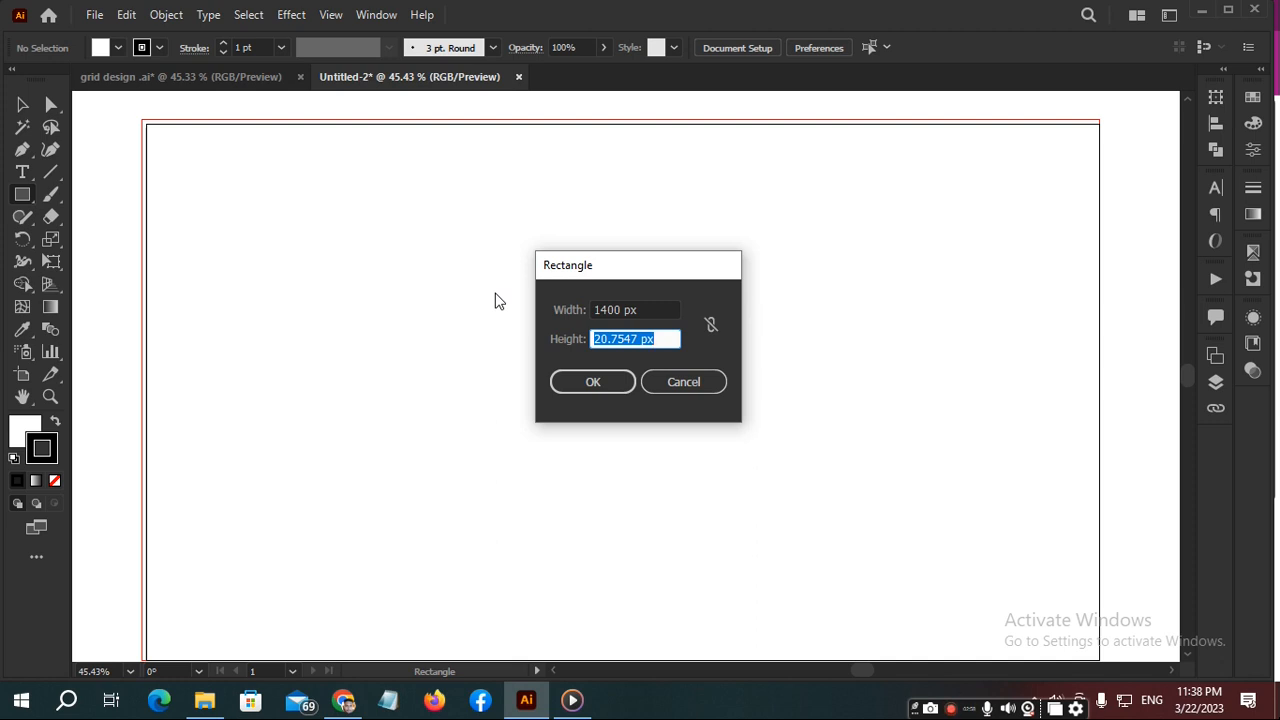
key("BackSpace")
type("1400")
left_click(590, 380)
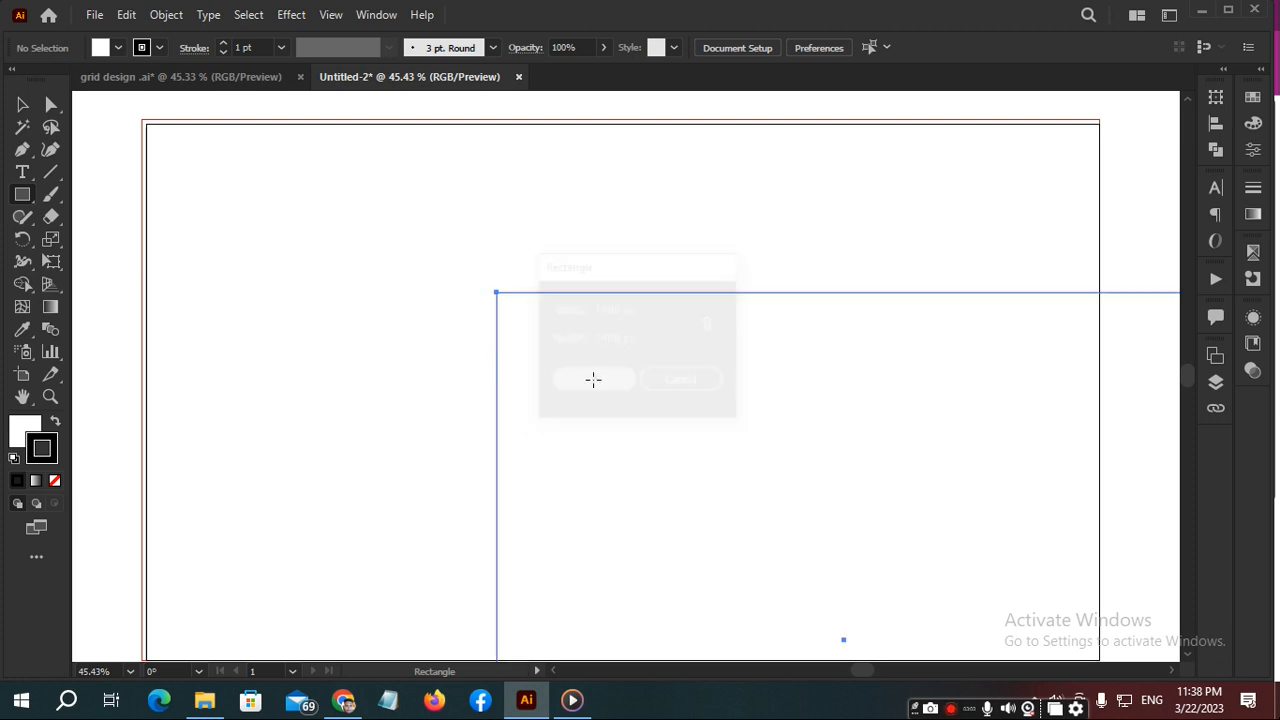
- Remove the fill from the 1400 px square, leaving only its black outline
scroll(823, 368, "down", 4)
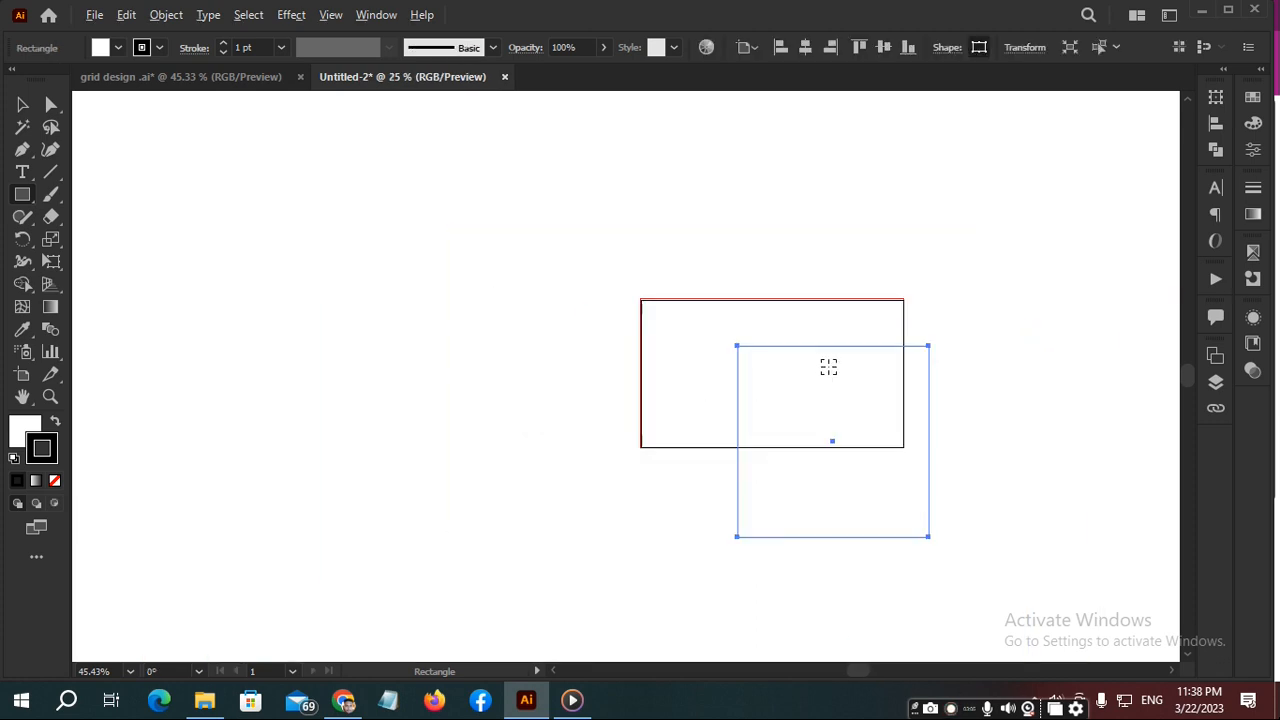
scroll(905, 372, "up", 1)
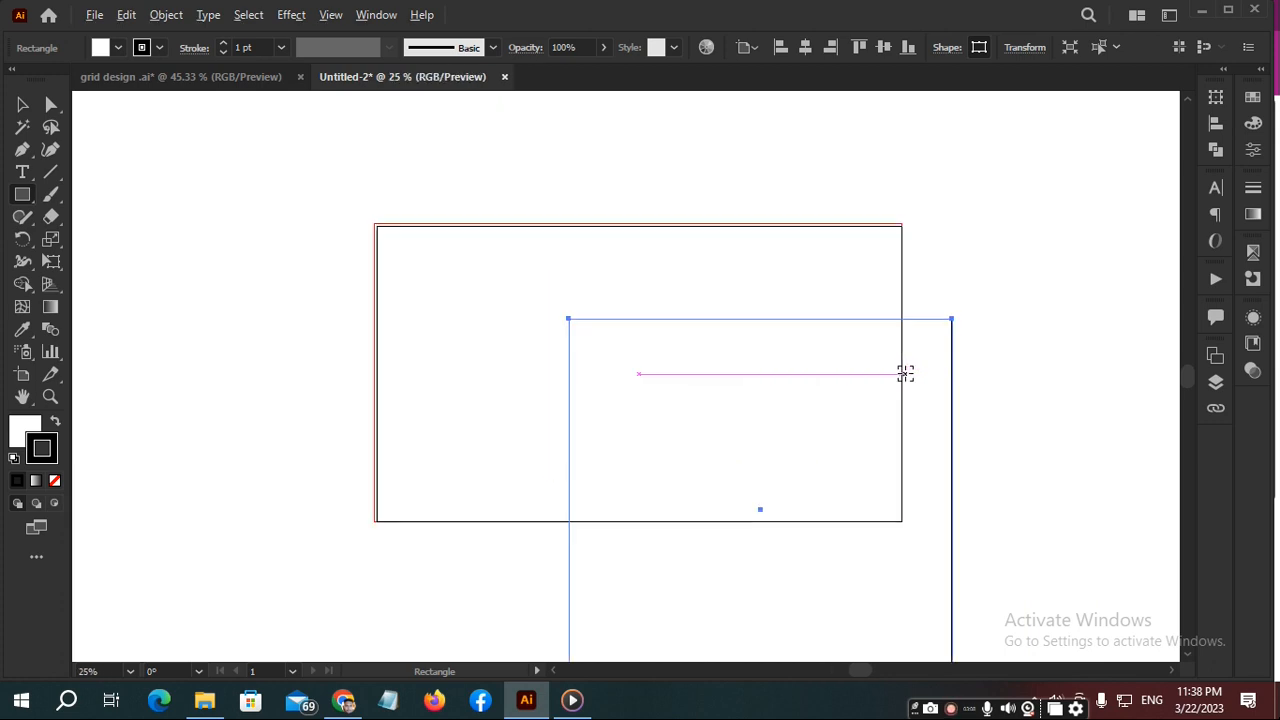
scroll(856, 349, "down", 3)
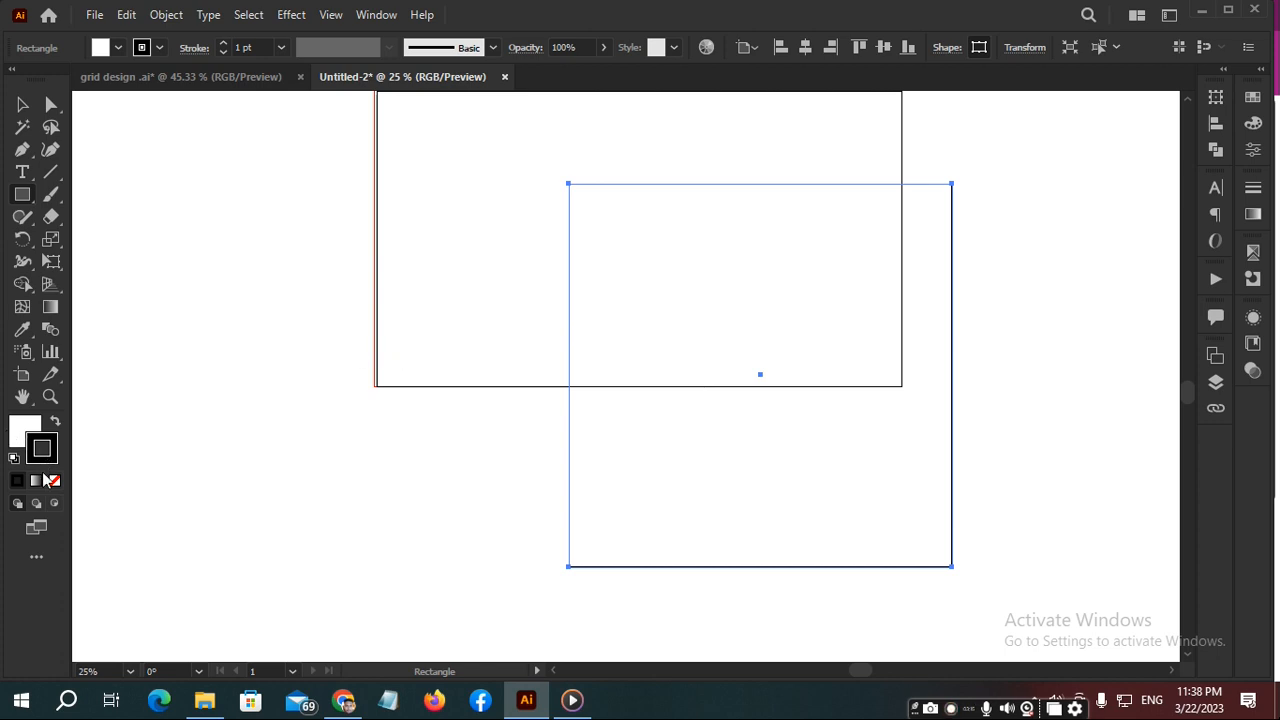
left_click(22, 428)
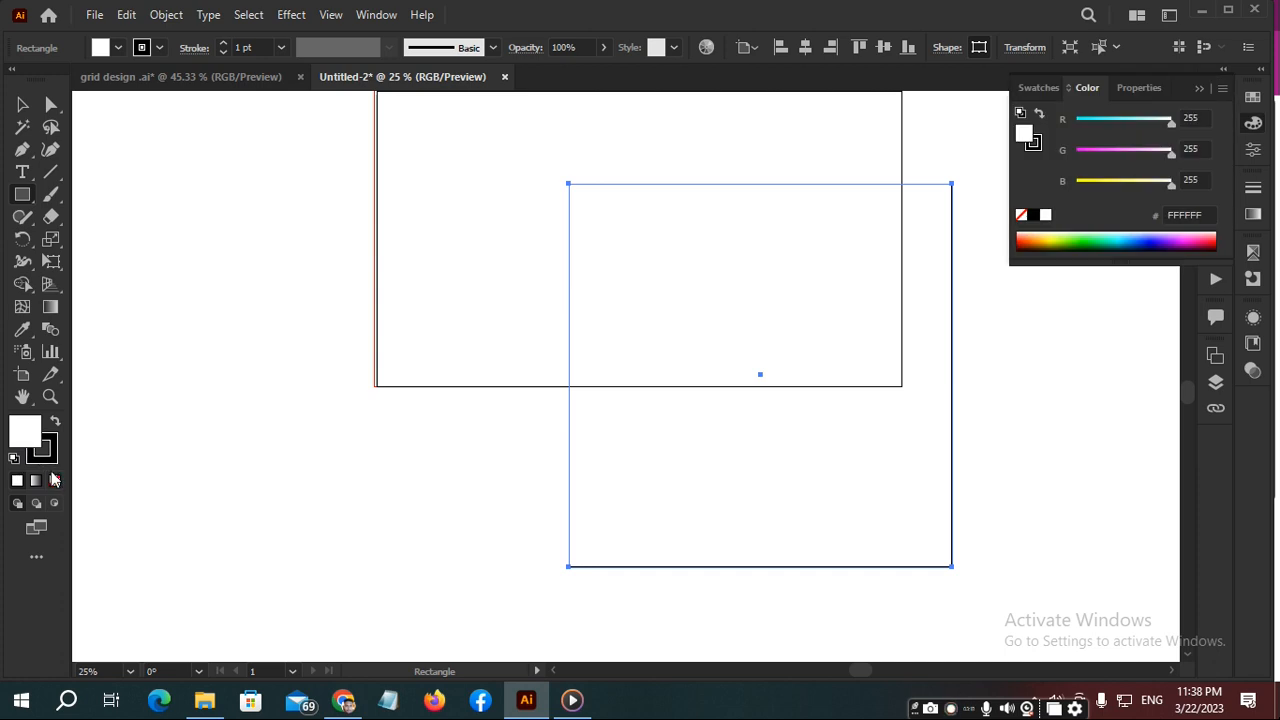
left_click(54, 480)
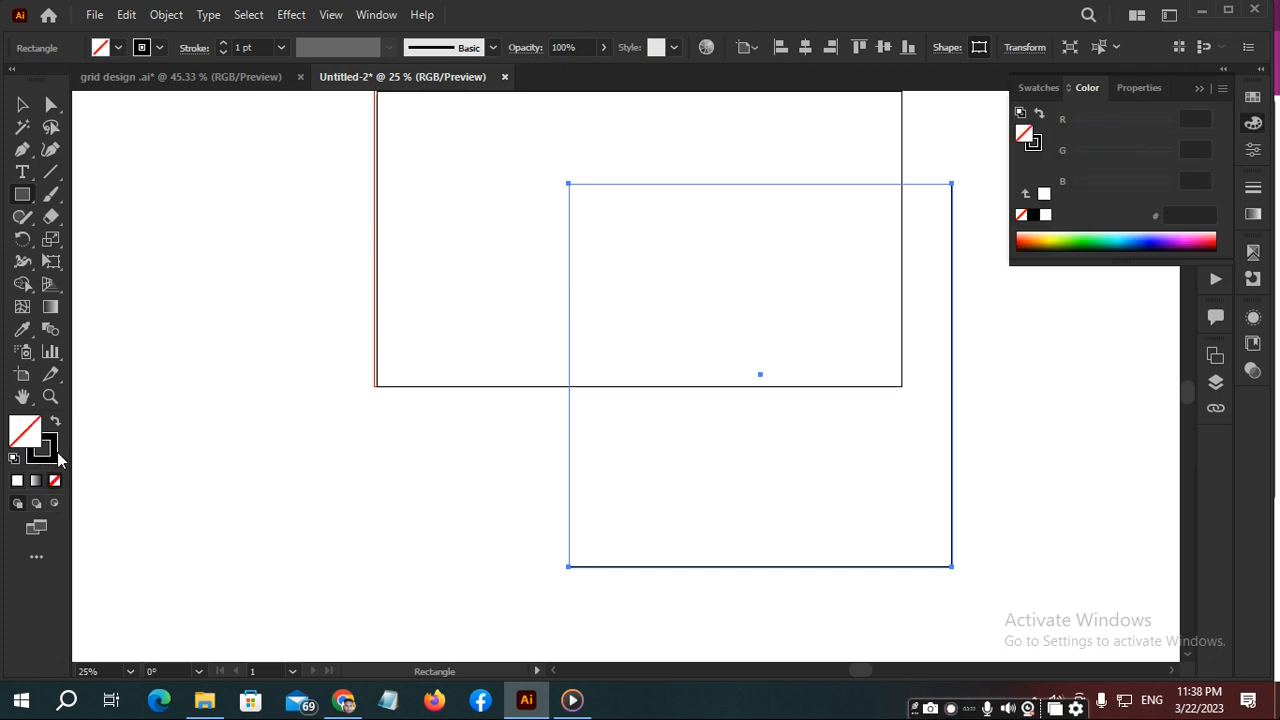
- Set the square's stroke weight to 4 pt and move the square off the artboard, to its left
left_click(55, 453)
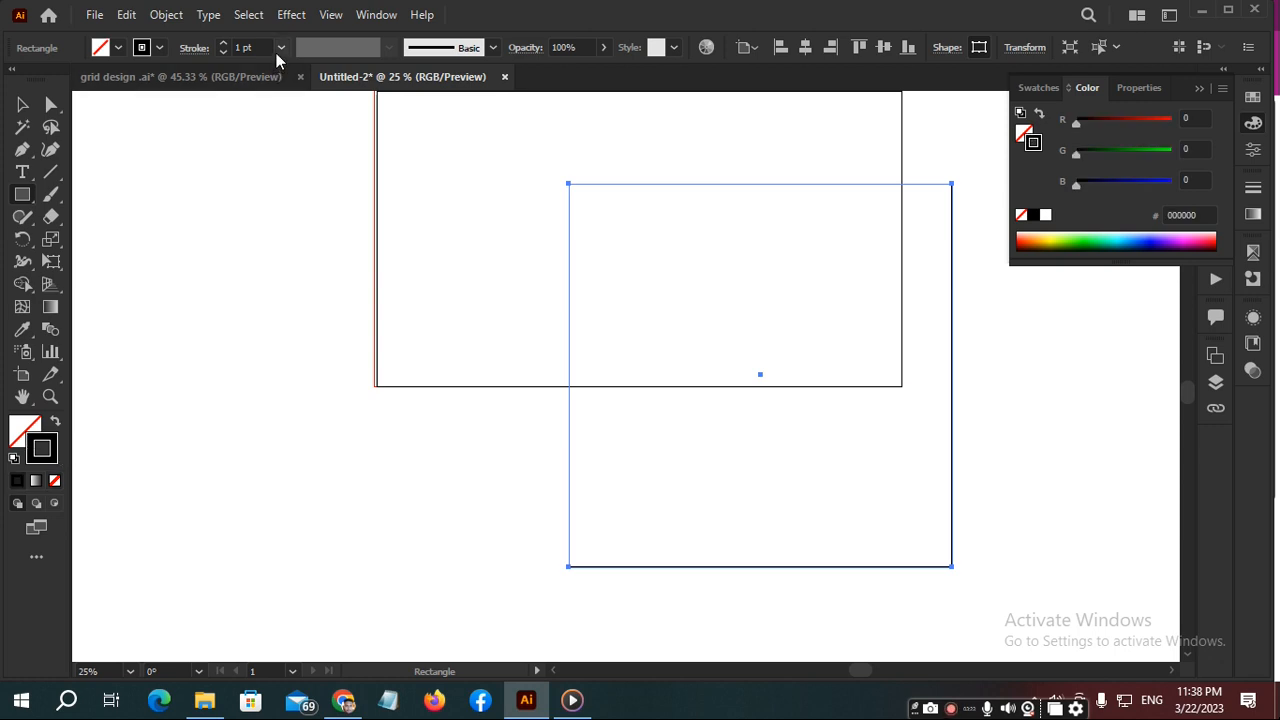
left_click(279, 50)
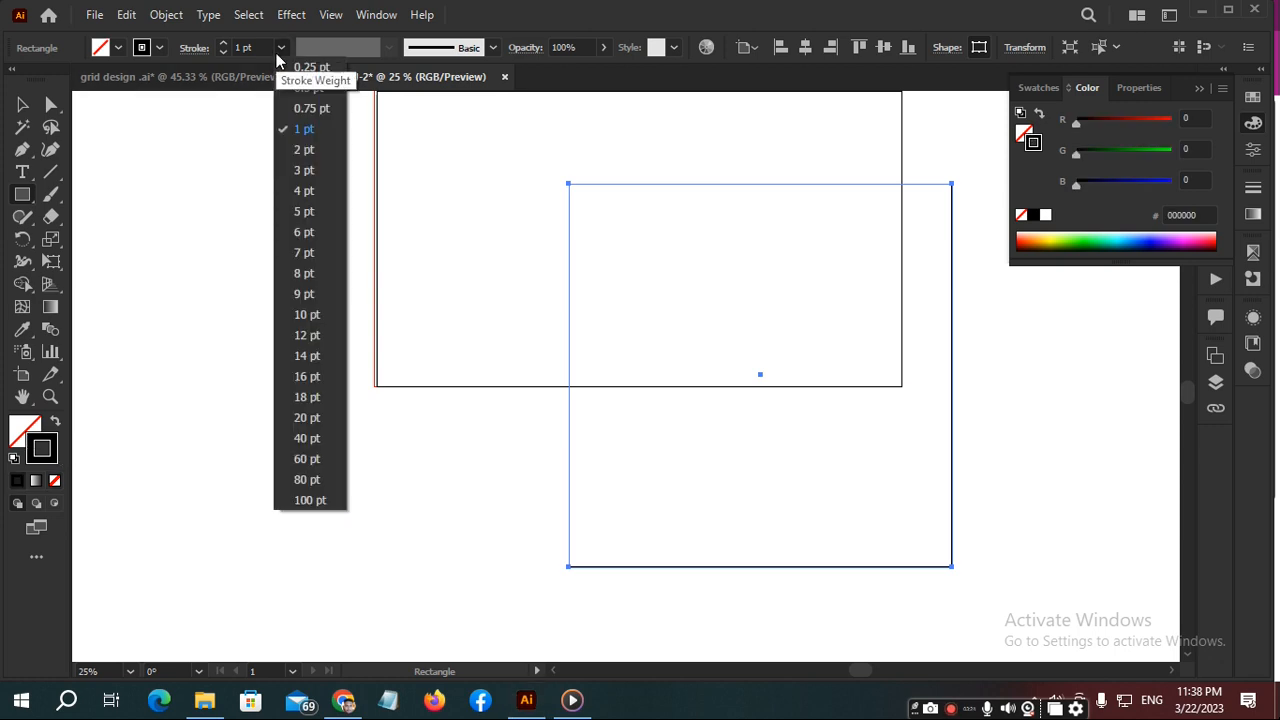
left_click(292, 170)
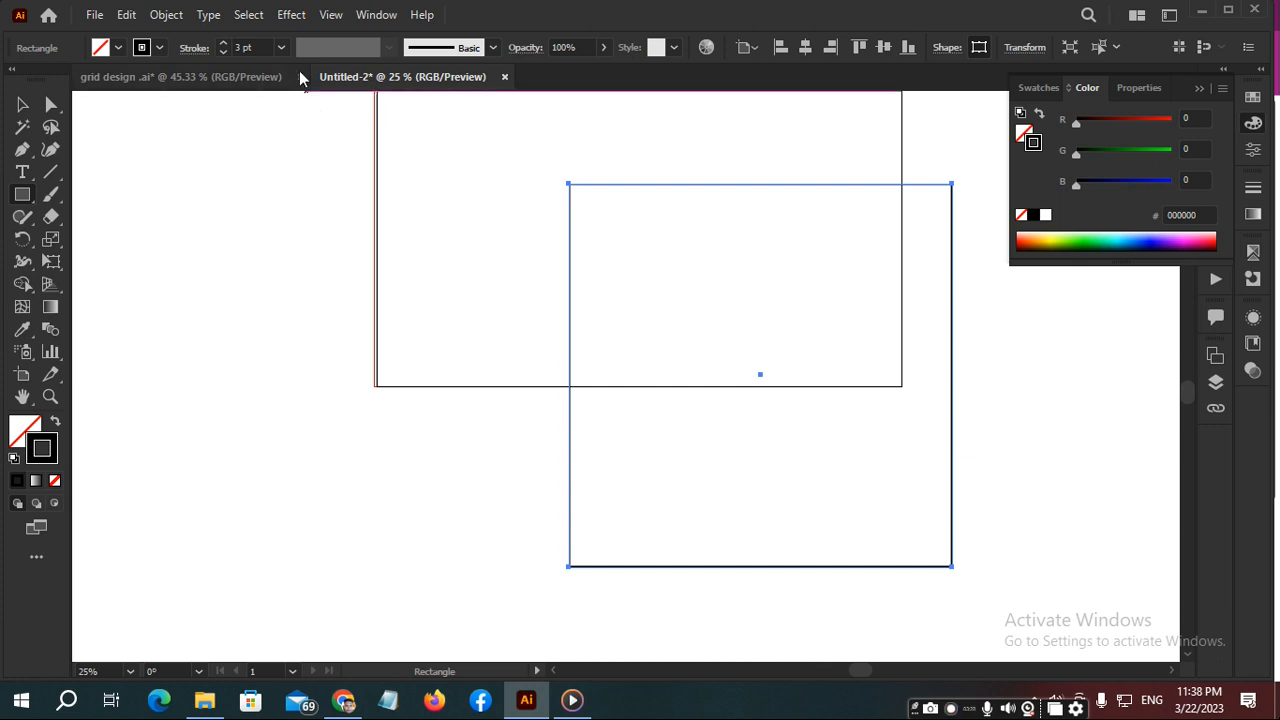
left_click(281, 49)
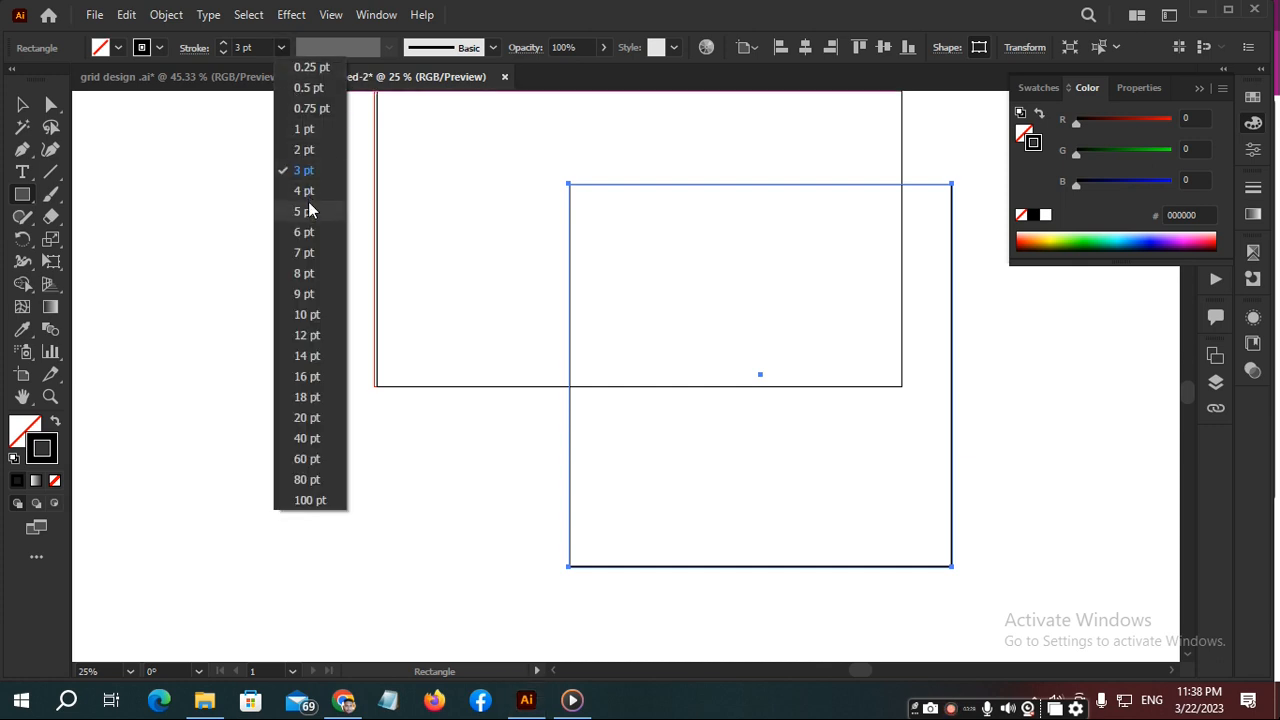
left_click(304, 190)
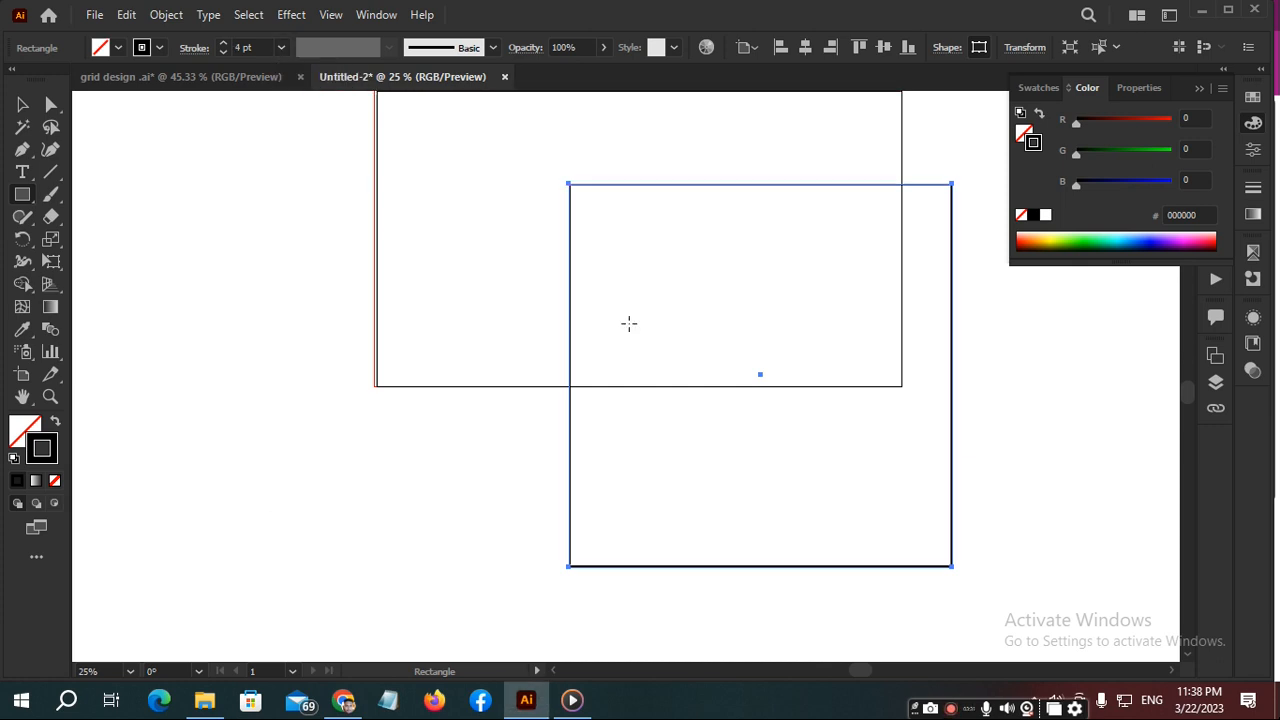
scroll(755, 361, "down", 2, "alt")
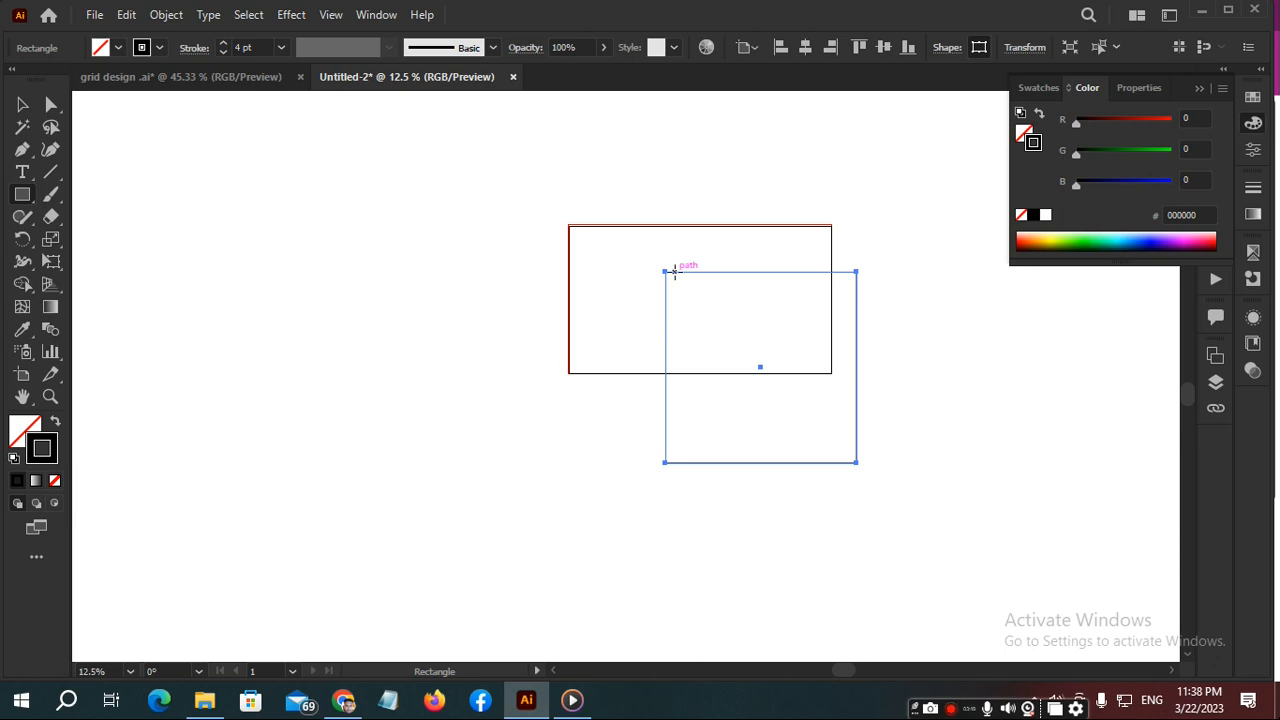
left_click_drag(686, 271, 320, 236)
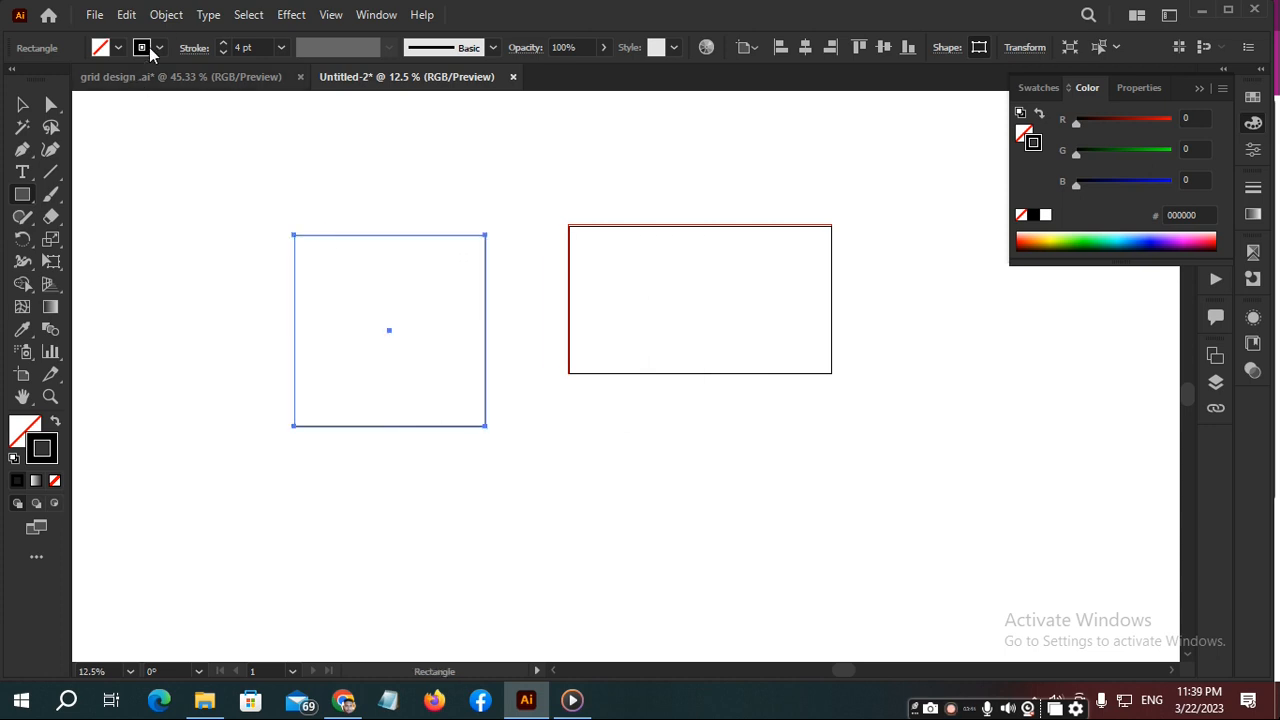
- Start Split Into Grid on the square, set 14 rows and turn on the preview
left_click(166, 14)
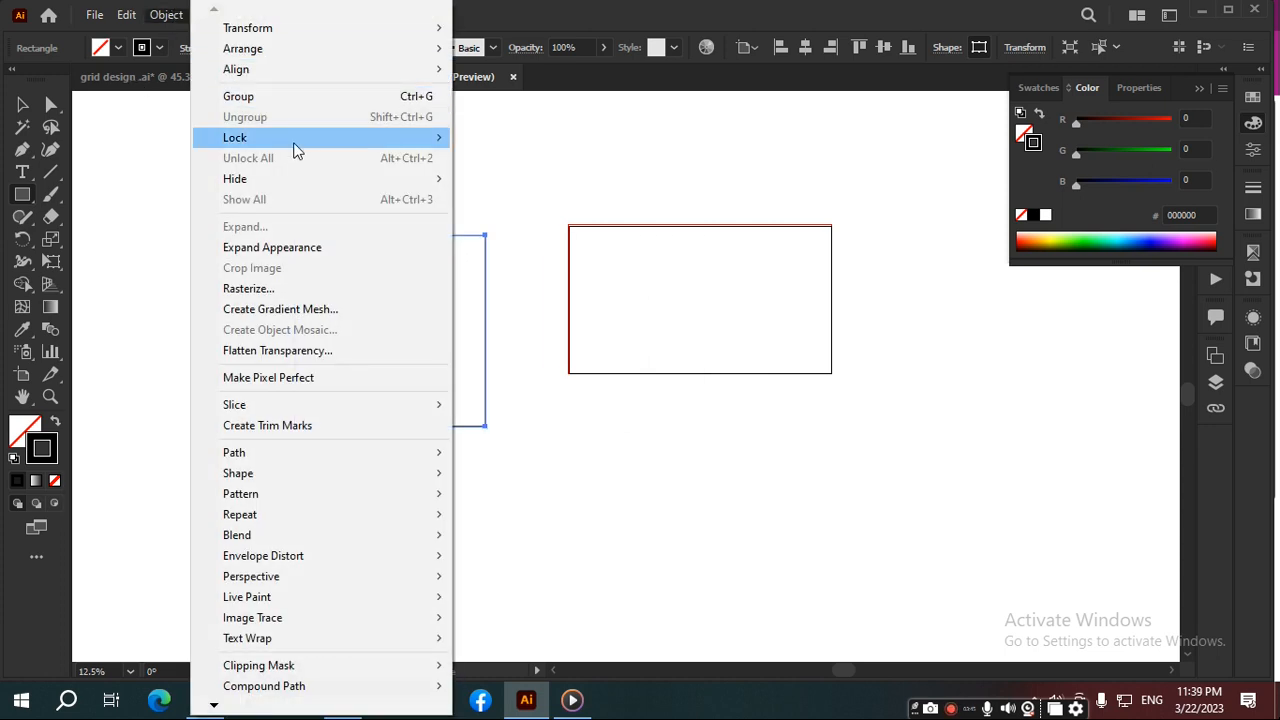
mouse_move(297, 466)
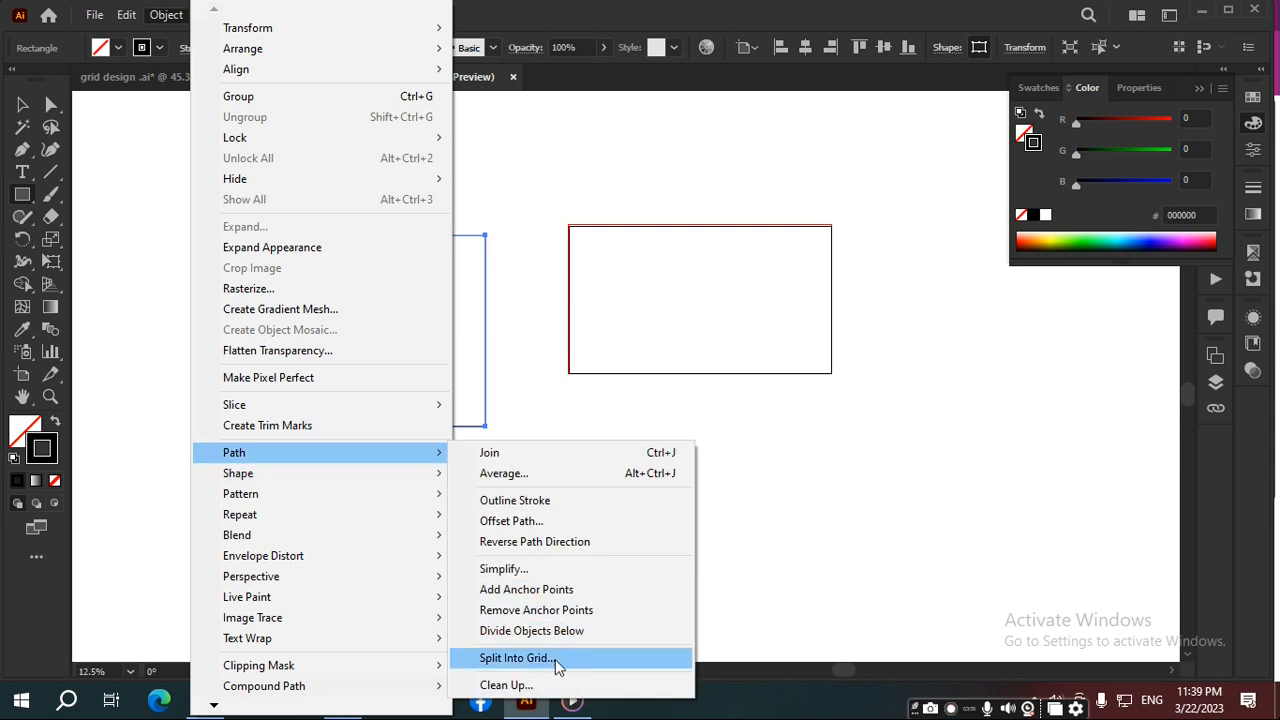
left_click(555, 659)
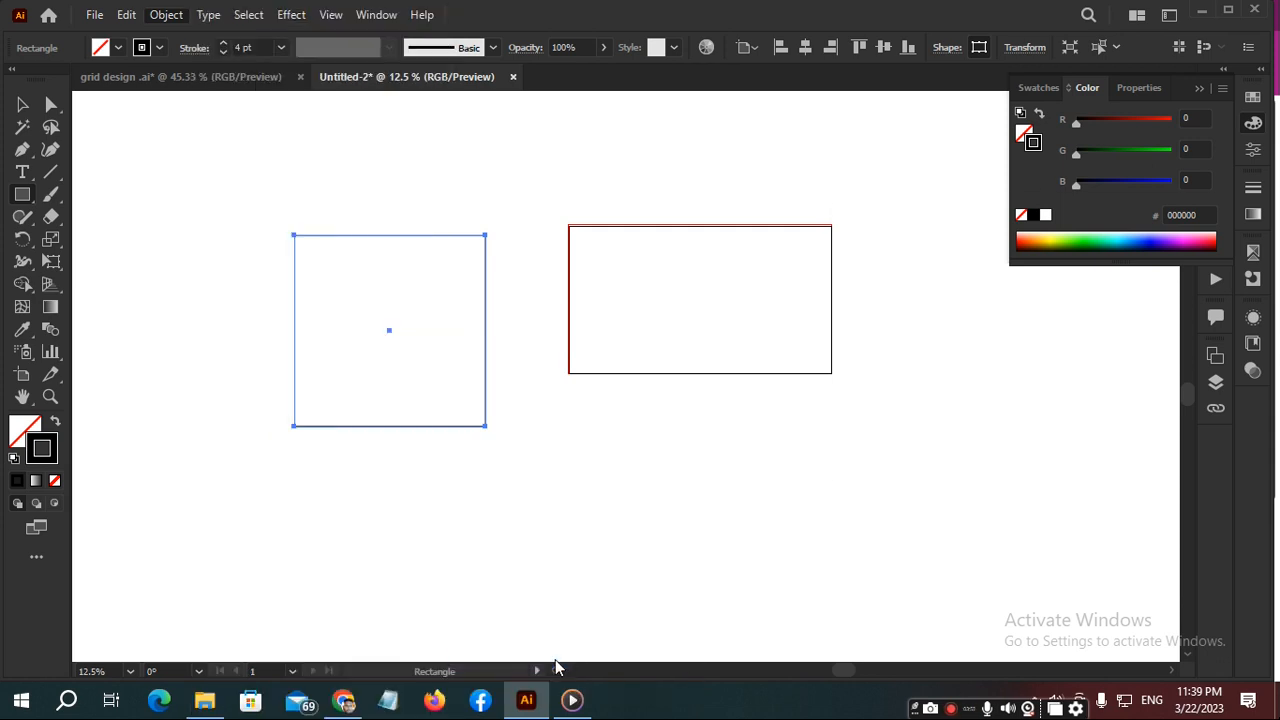
left_click_drag(1037, 214, 838, 234)
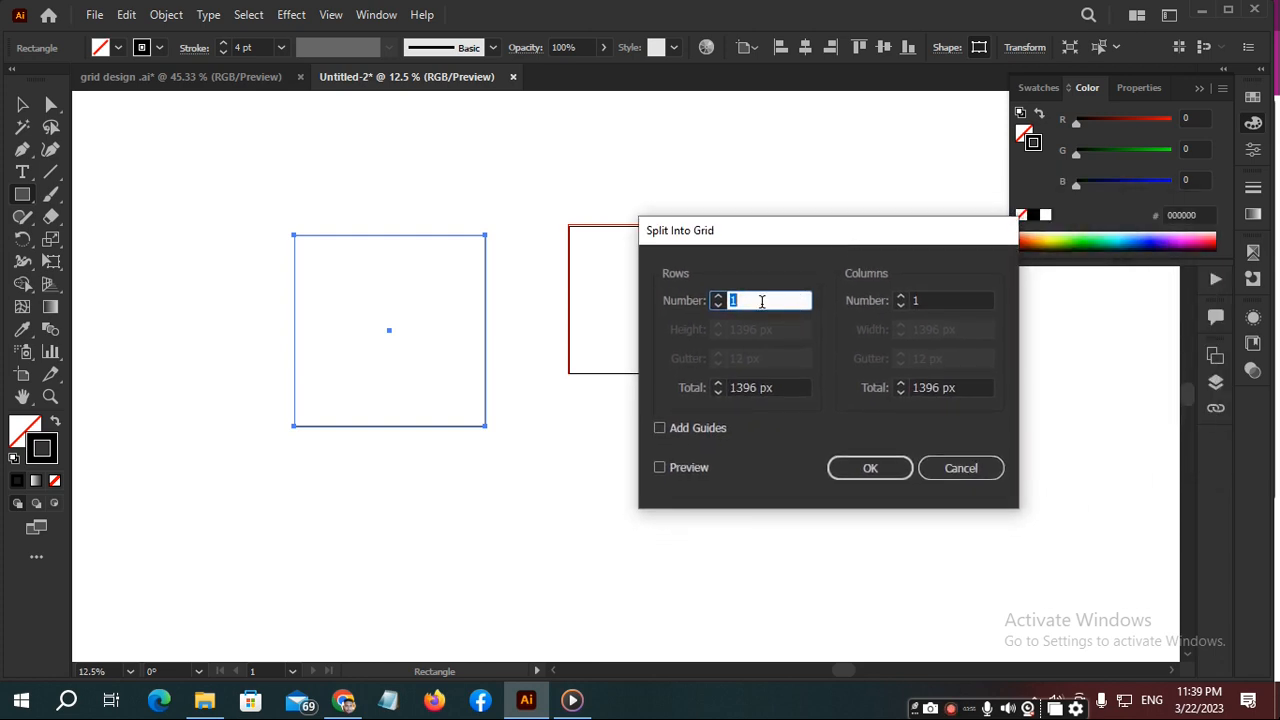
scroll(762, 301, "up", 11)
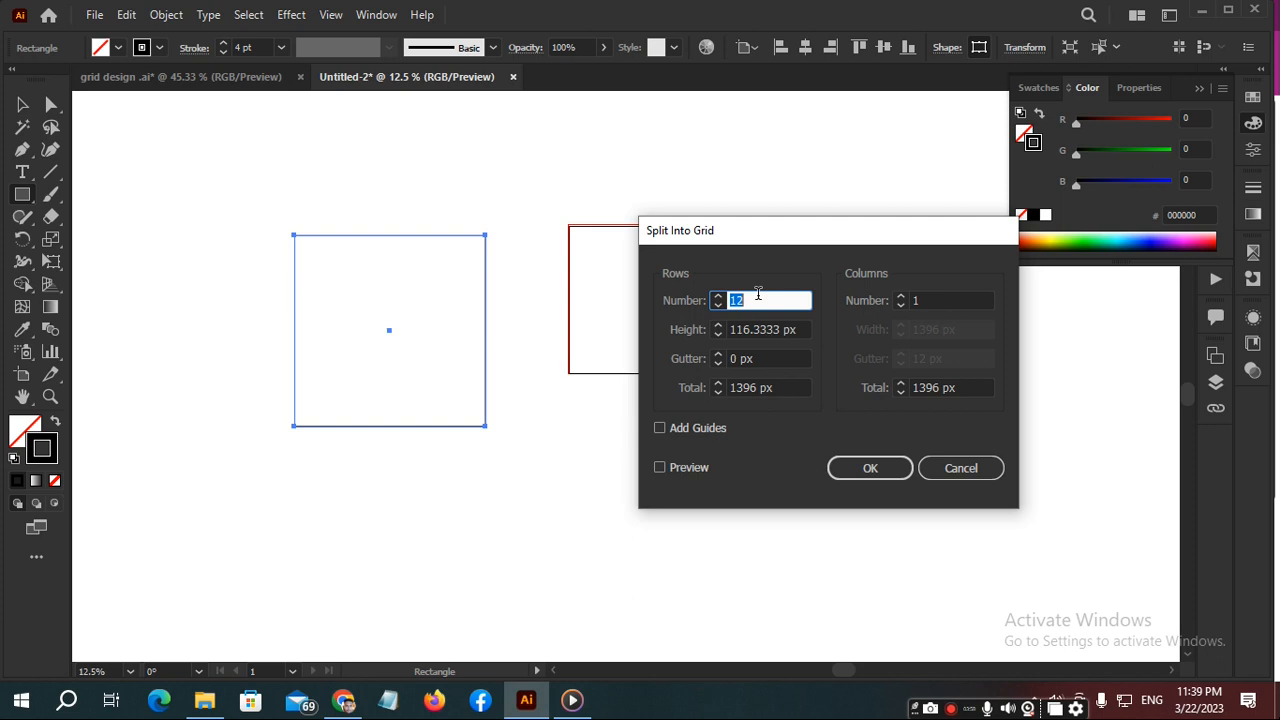
scroll(745, 302, "up", 2)
left_click(687, 467)
- Set the grid to 14 columns, copy the column width value and apply the split
left_click(926, 301)
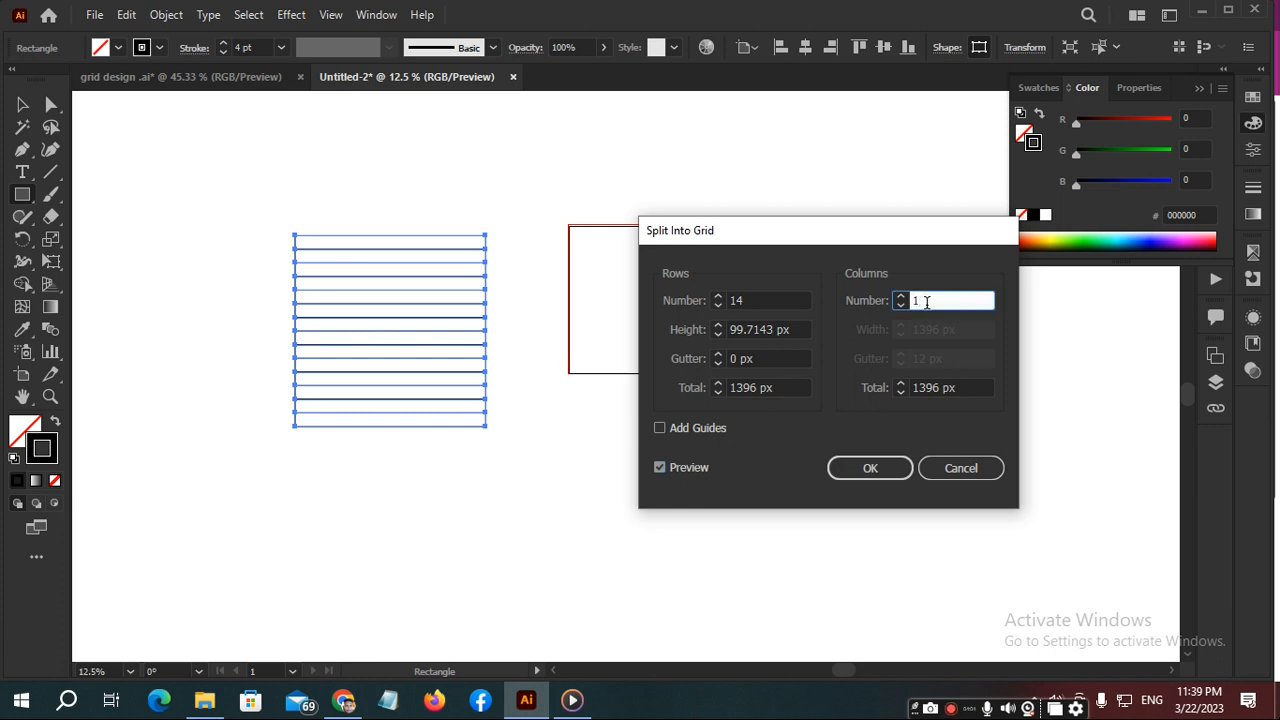
scroll(926, 301, "up", 13)
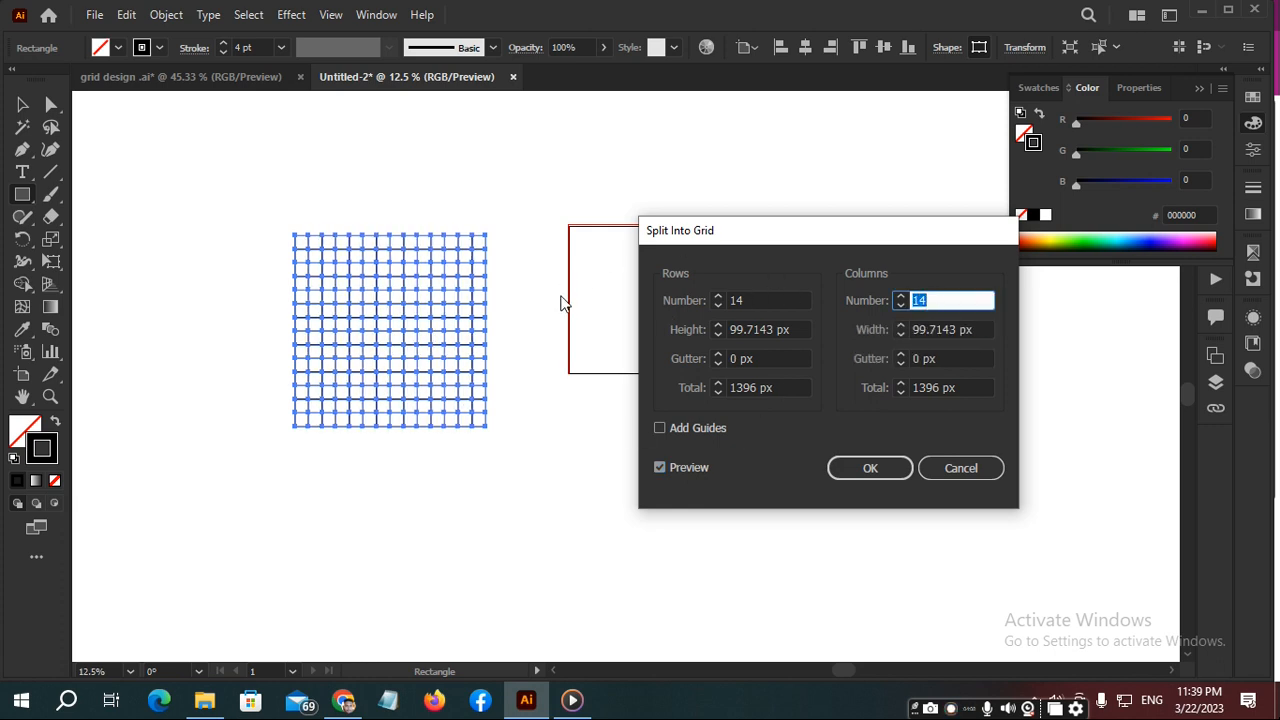
left_click(937, 331)
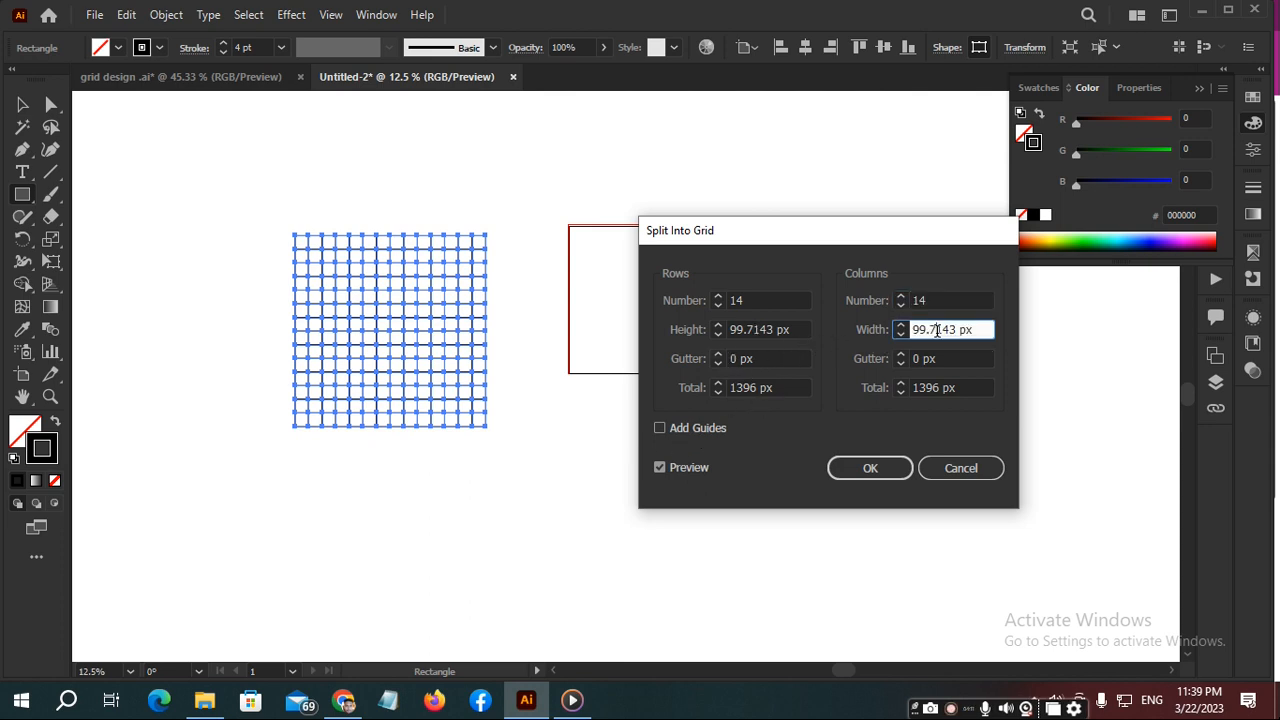
double_click(951, 329)
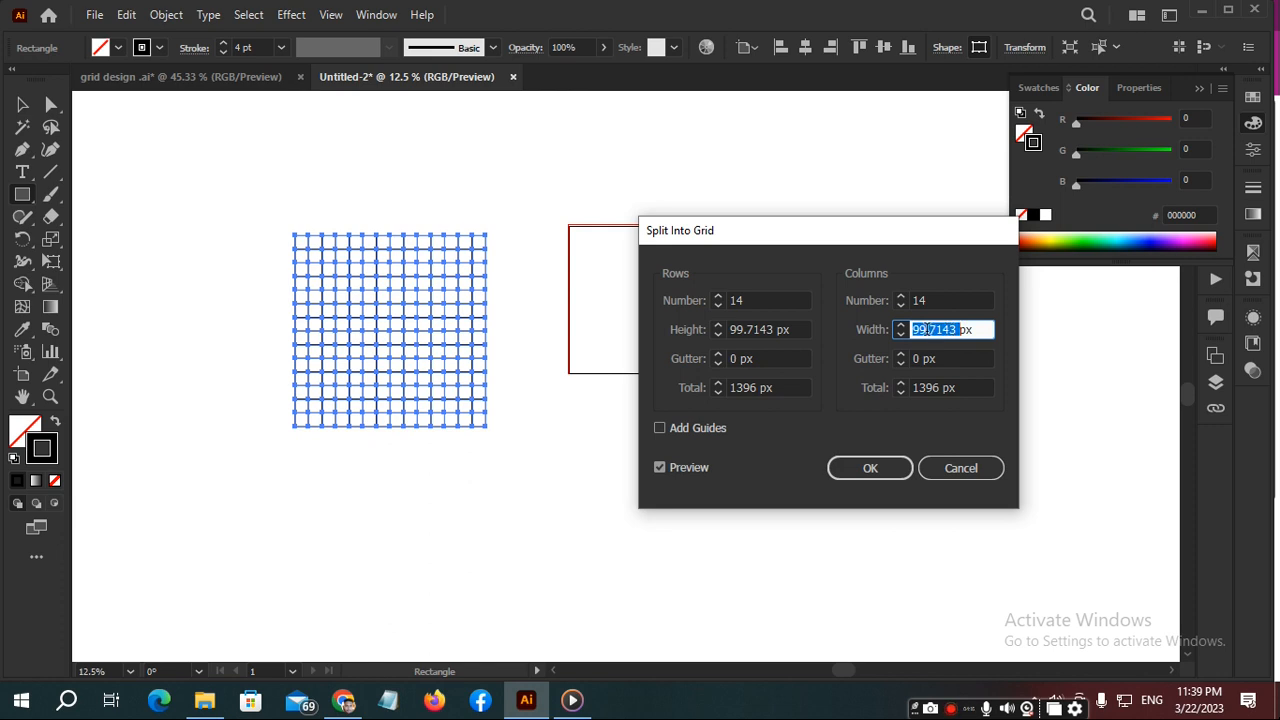
left_click(869, 474)
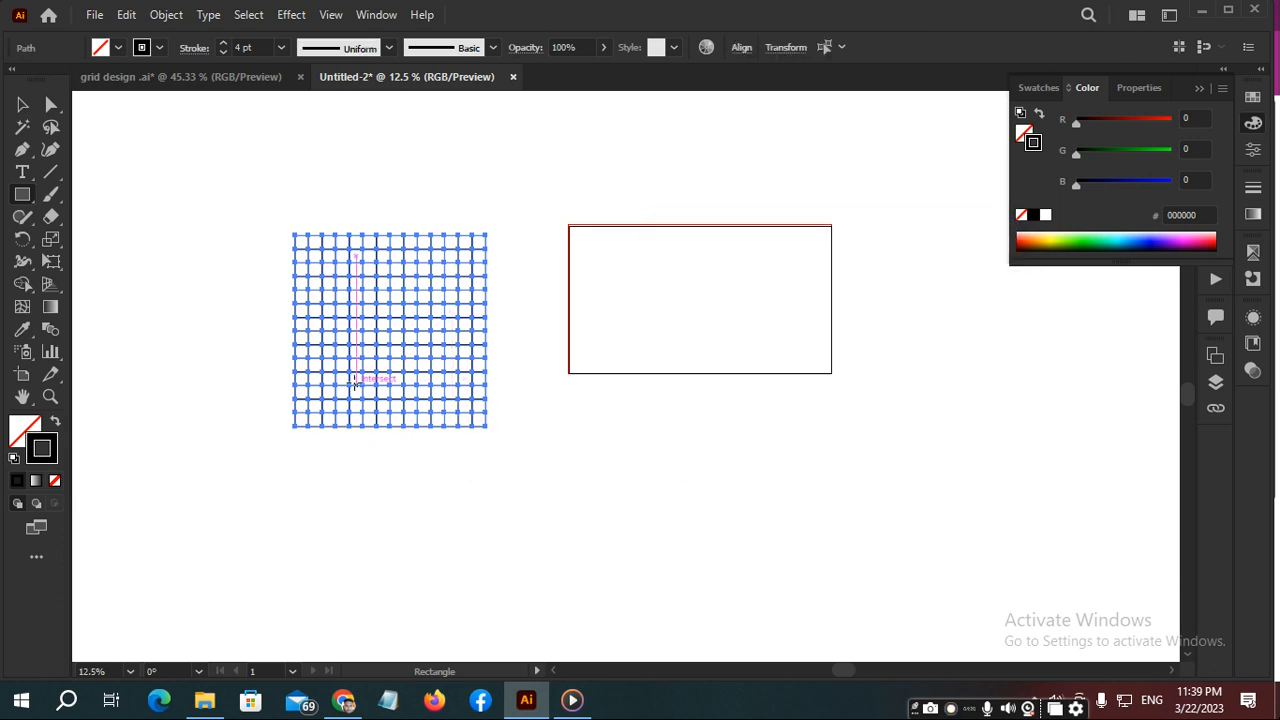
- Group the grid cells and draw a circle spanning the whole grid from its upper-left to its lower-right corner
key("ctrl+g")
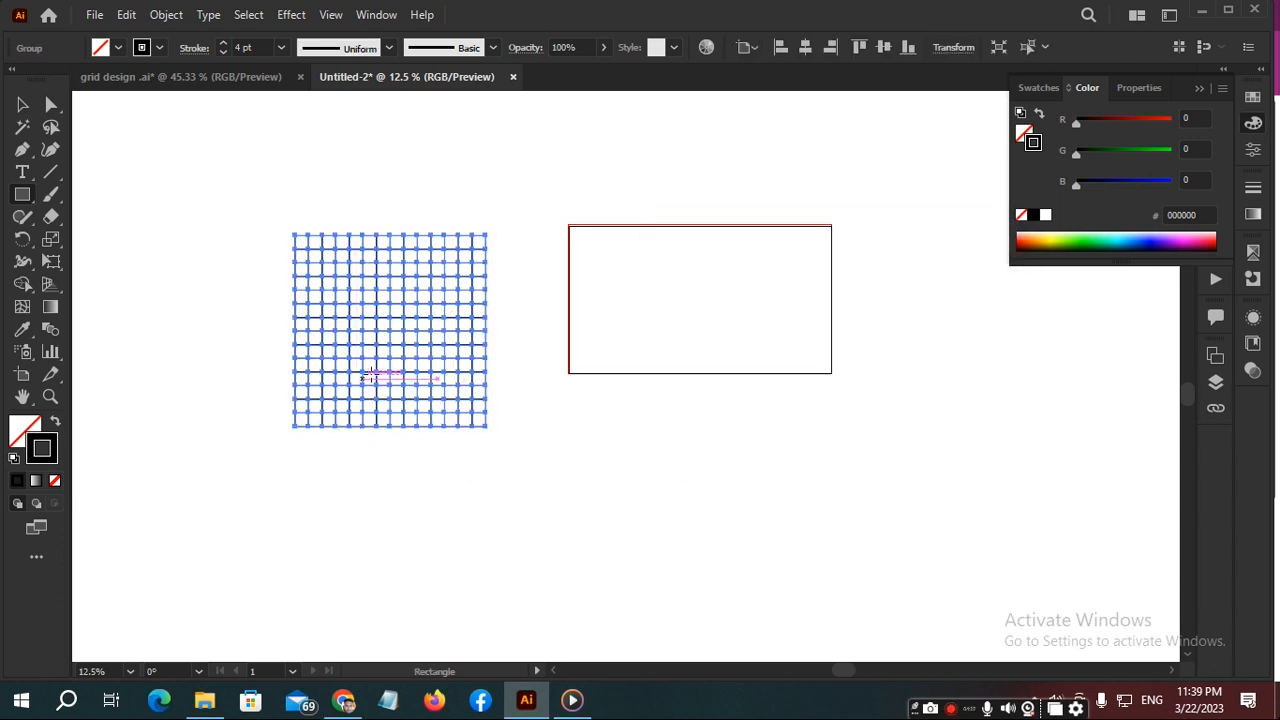
scroll(391, 362, "up", 3)
left_click_drag(417, 260, 565, 353)
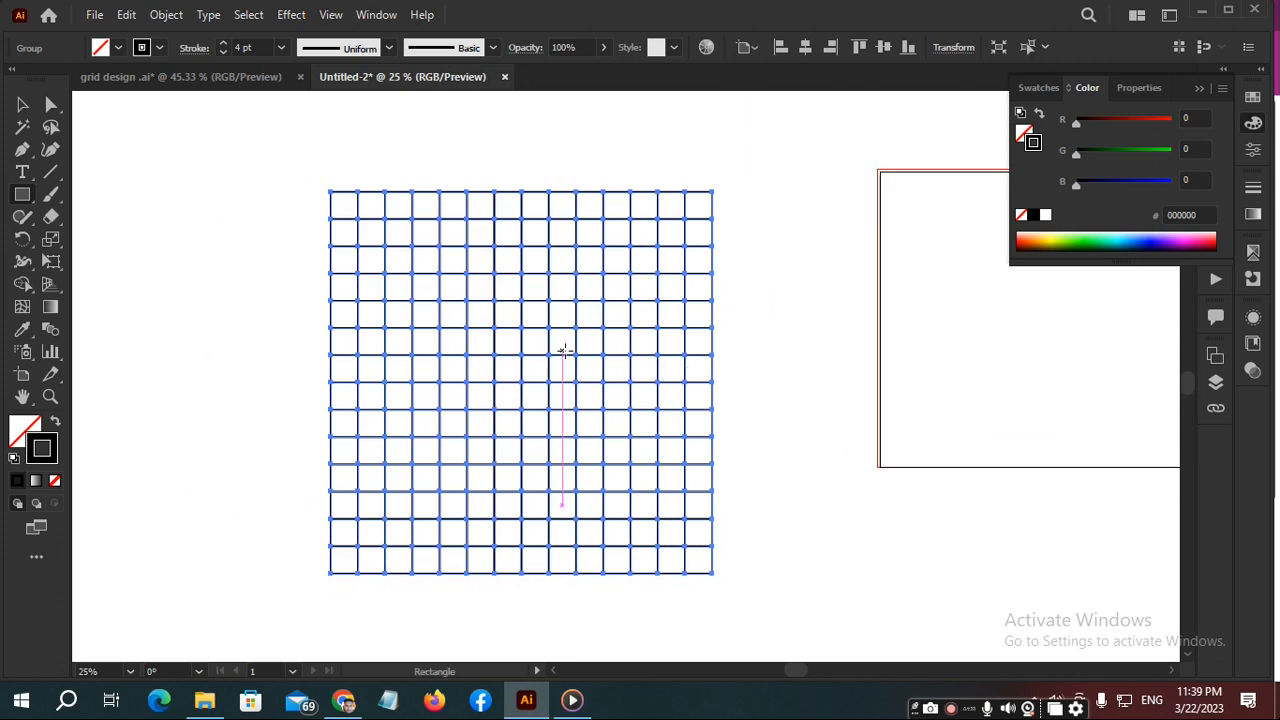
key("l")
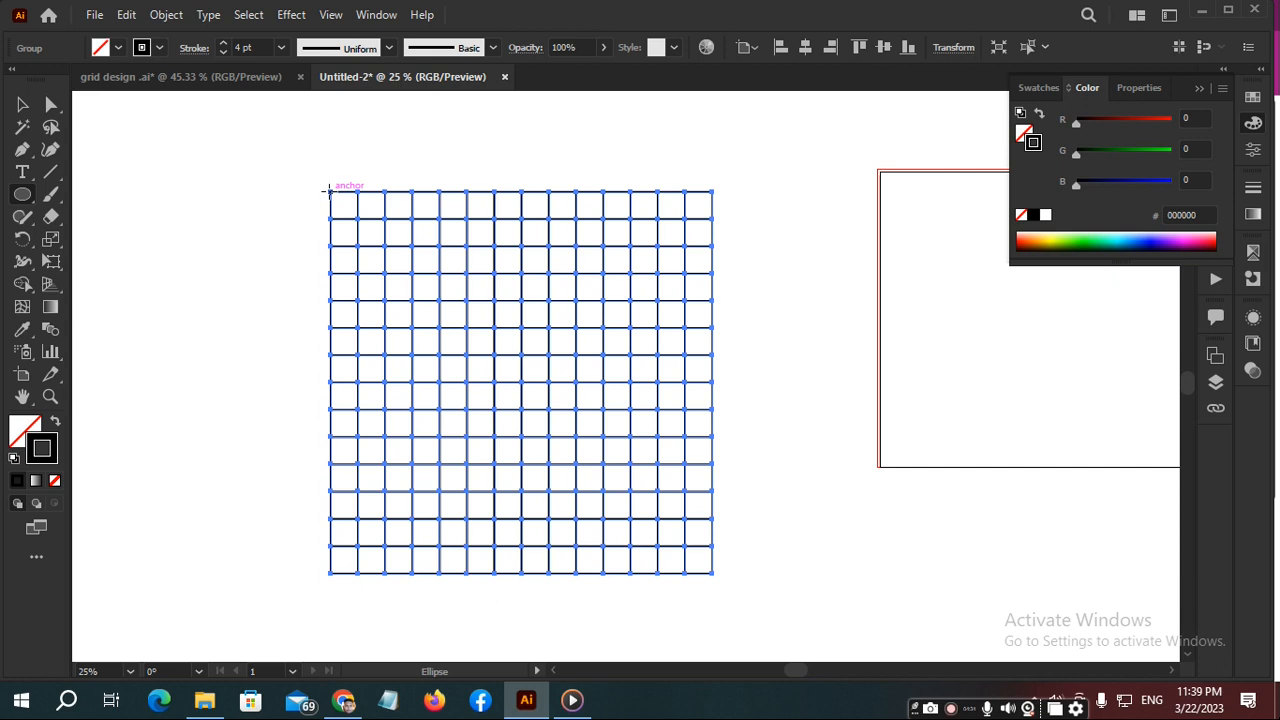
left_click_drag(330, 190, 714, 572)
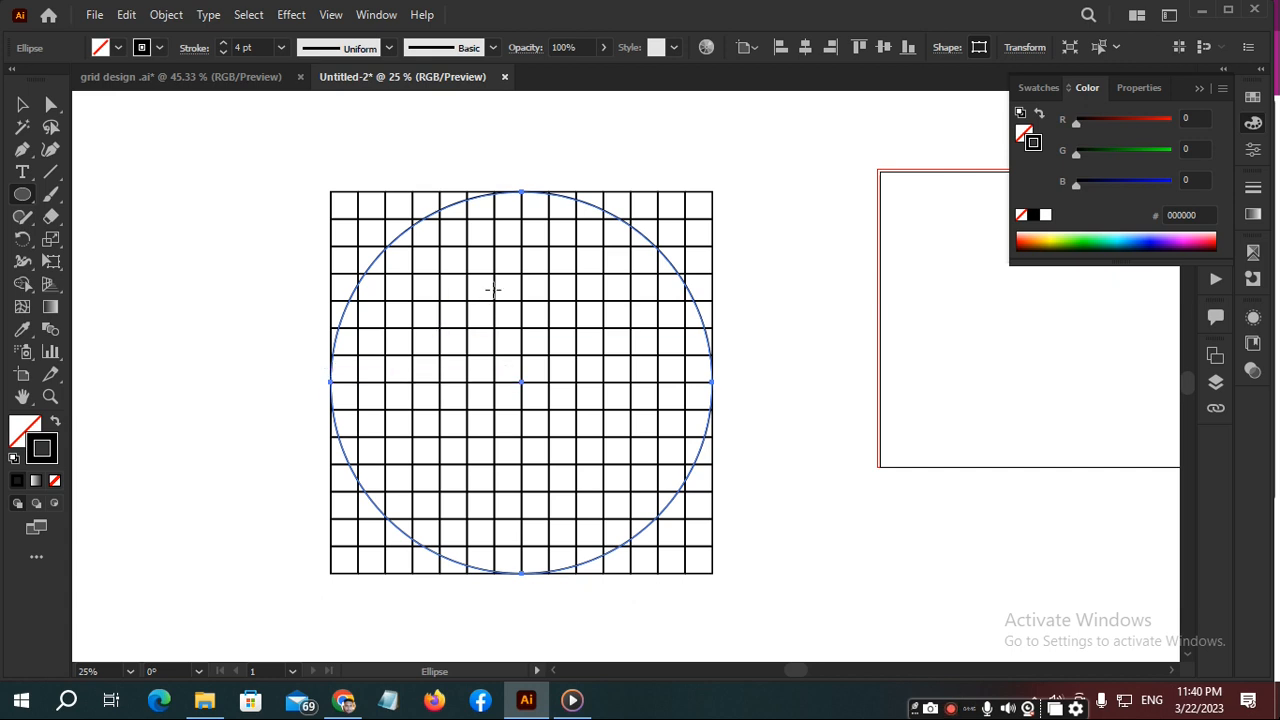
- Offset the circle's path inward by -99.7143 px with Miter joins and a miter limit of 4
left_click(166, 14)
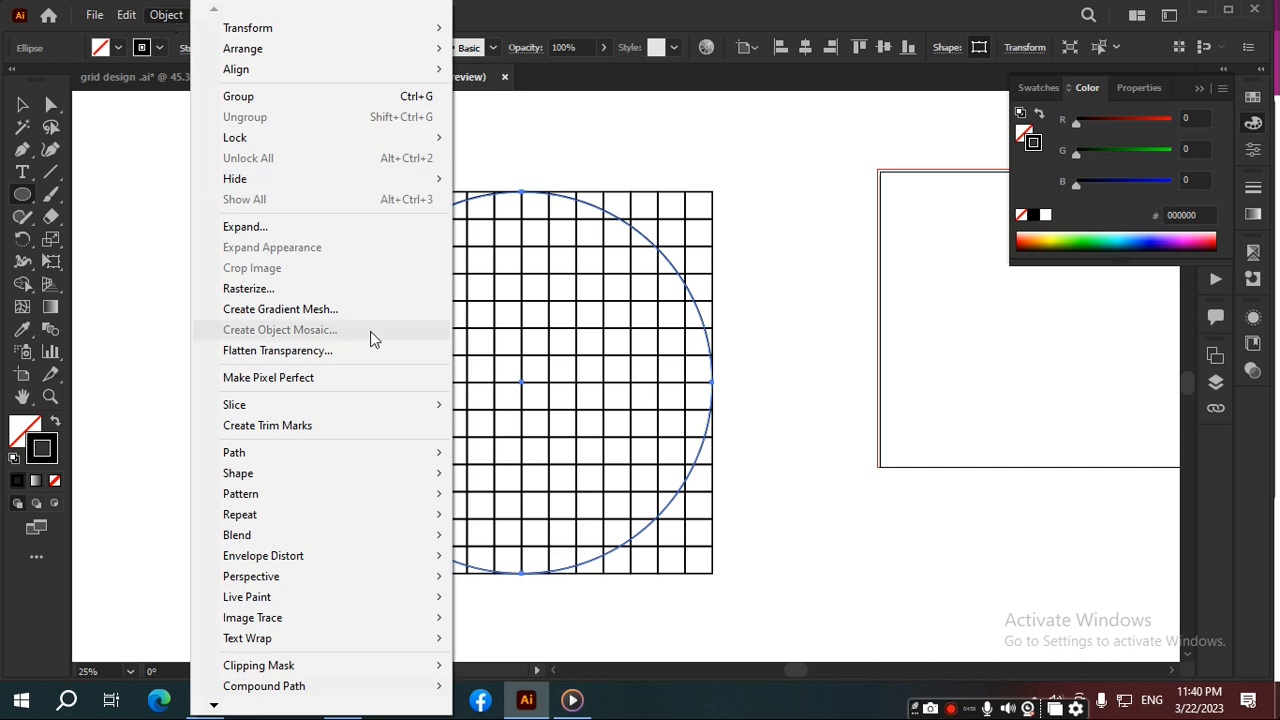
mouse_move(352, 456)
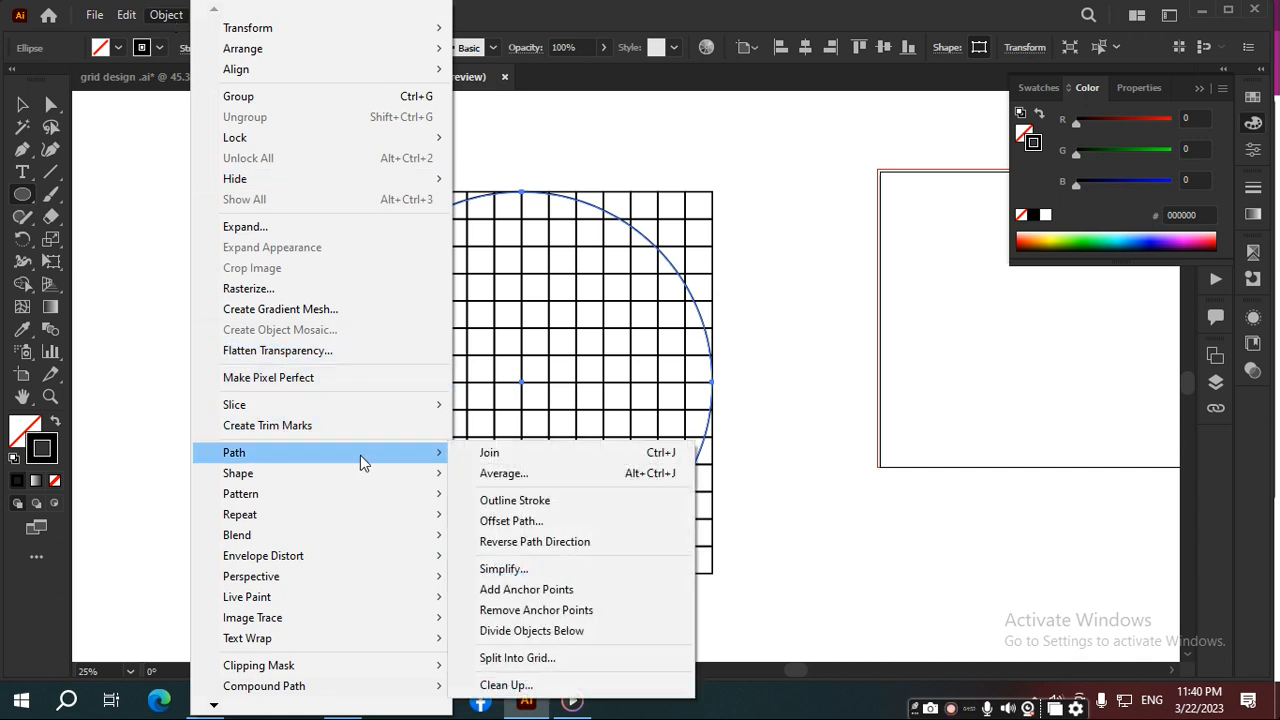
left_click(514, 520)
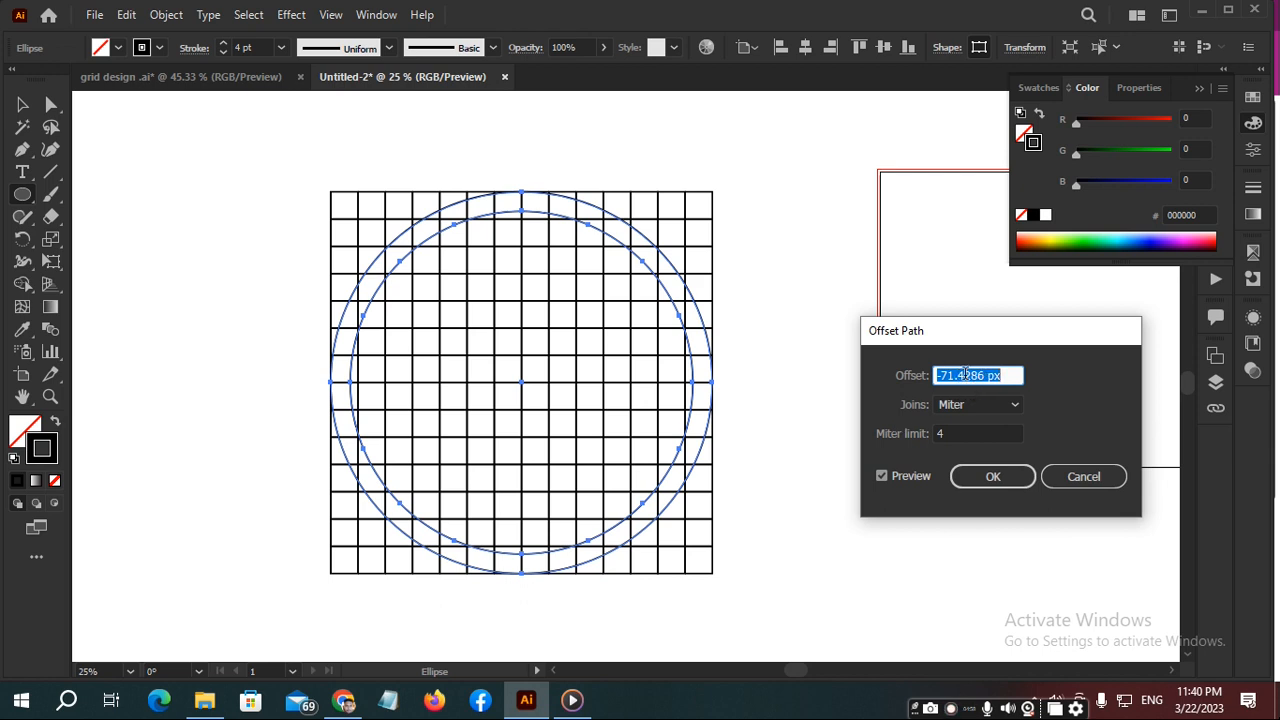
double_click(966, 374)
type("-99.7143")
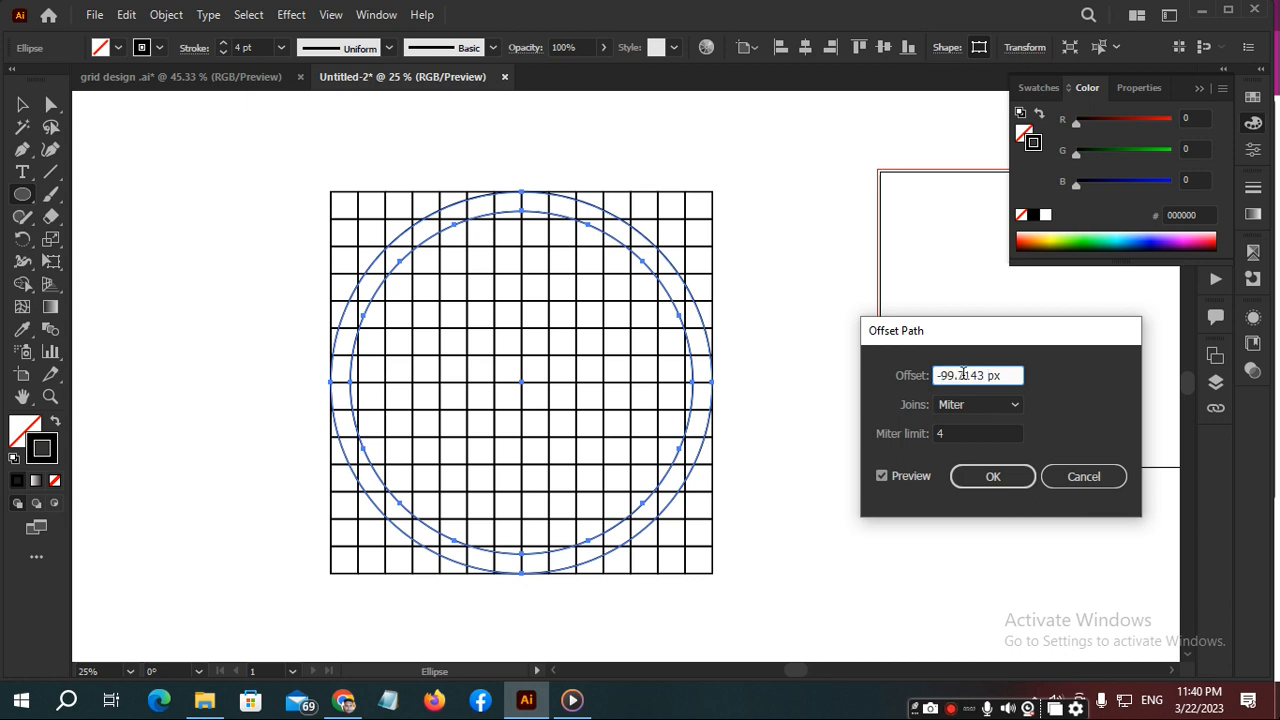
left_click(880, 476)
left_click(880, 476)
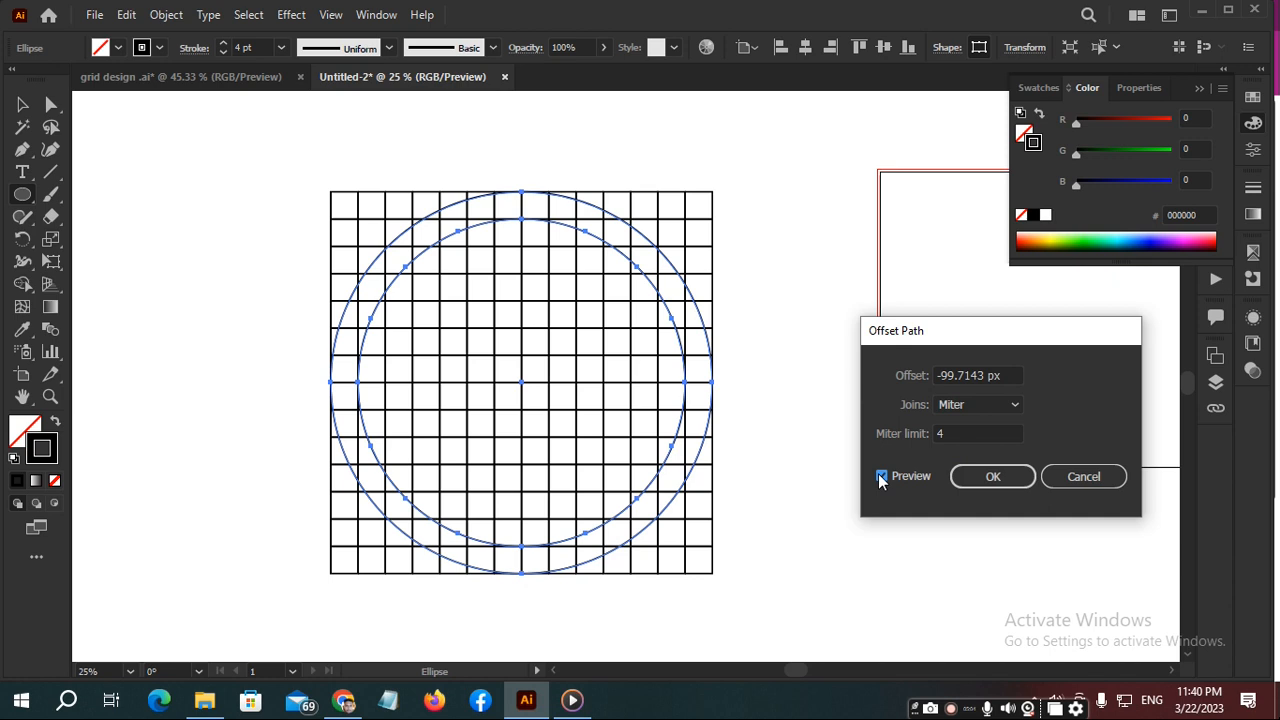
left_click(993, 478)
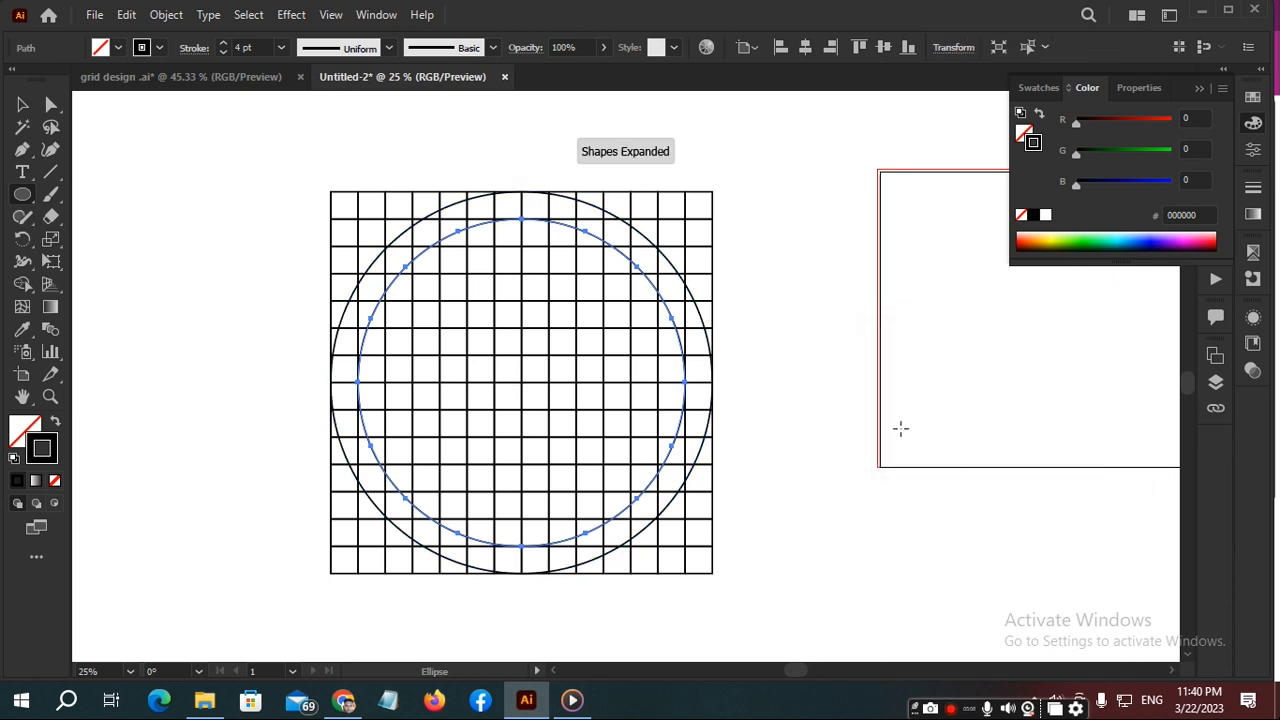
- Add the third and fourth concentric circles by offsetting the innermost circle's path by -99.7143 px each time
left_click(181, 14)
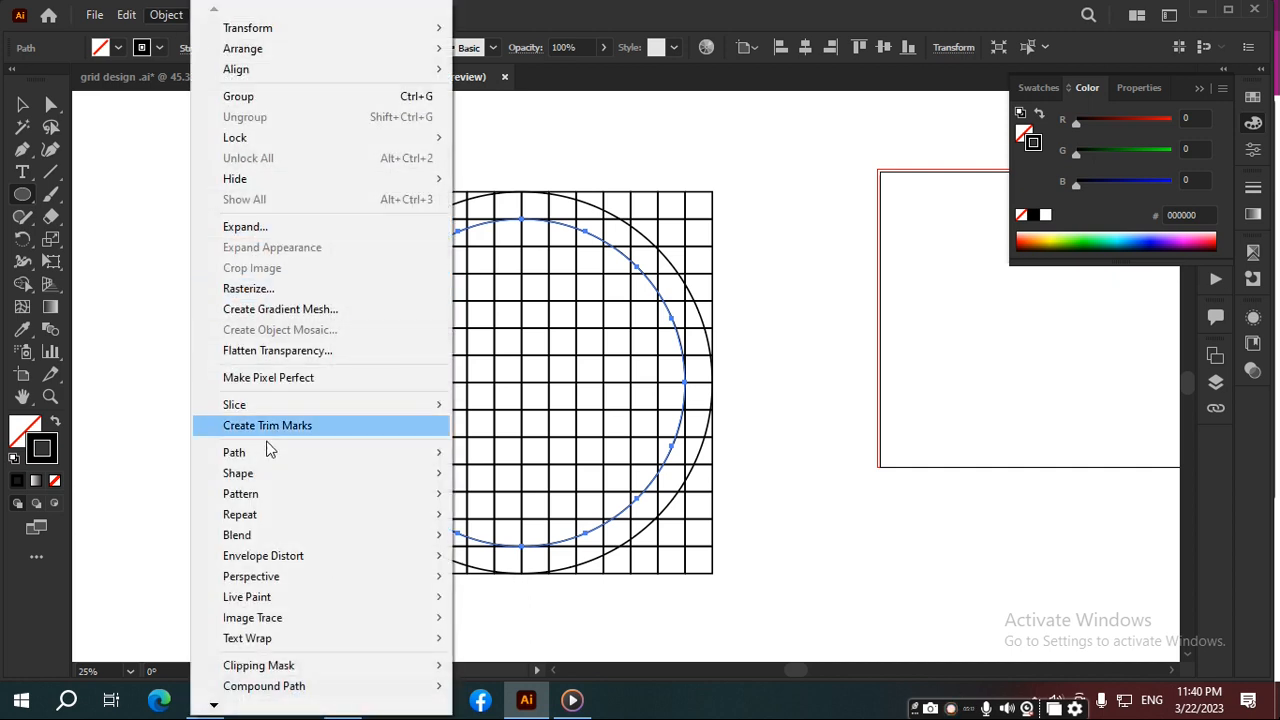
mouse_move(279, 456)
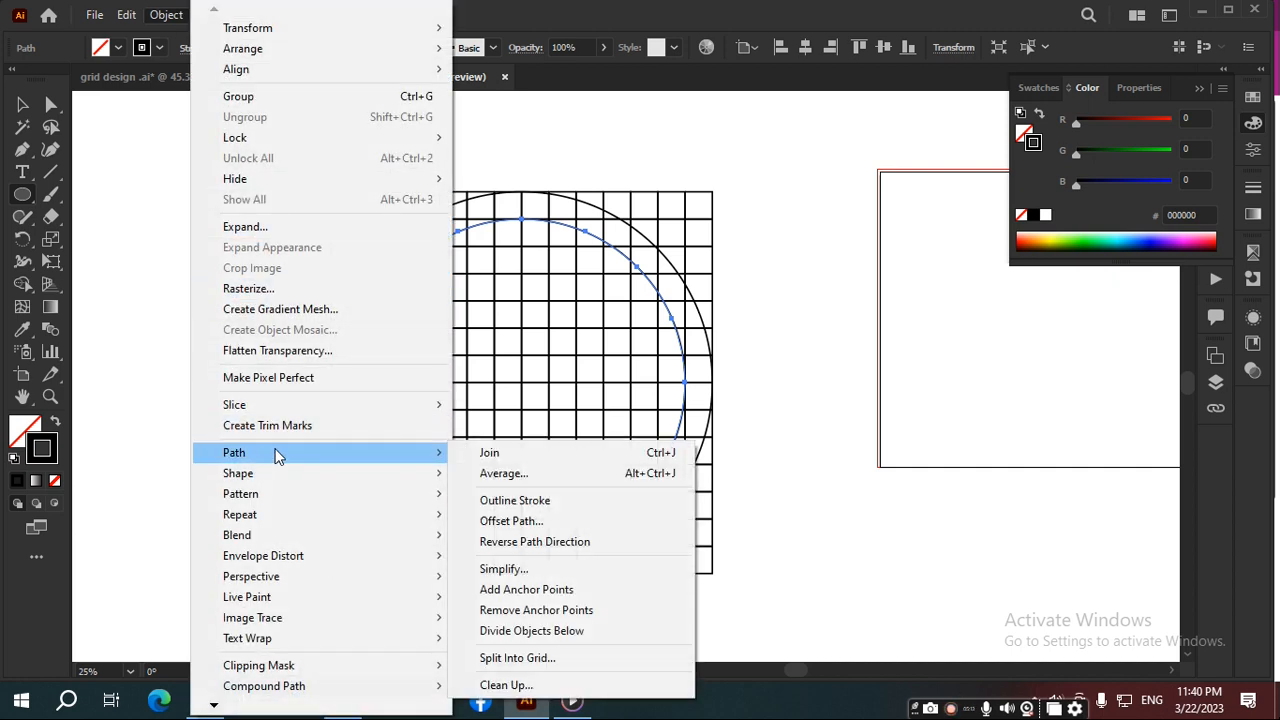
left_click(540, 521)
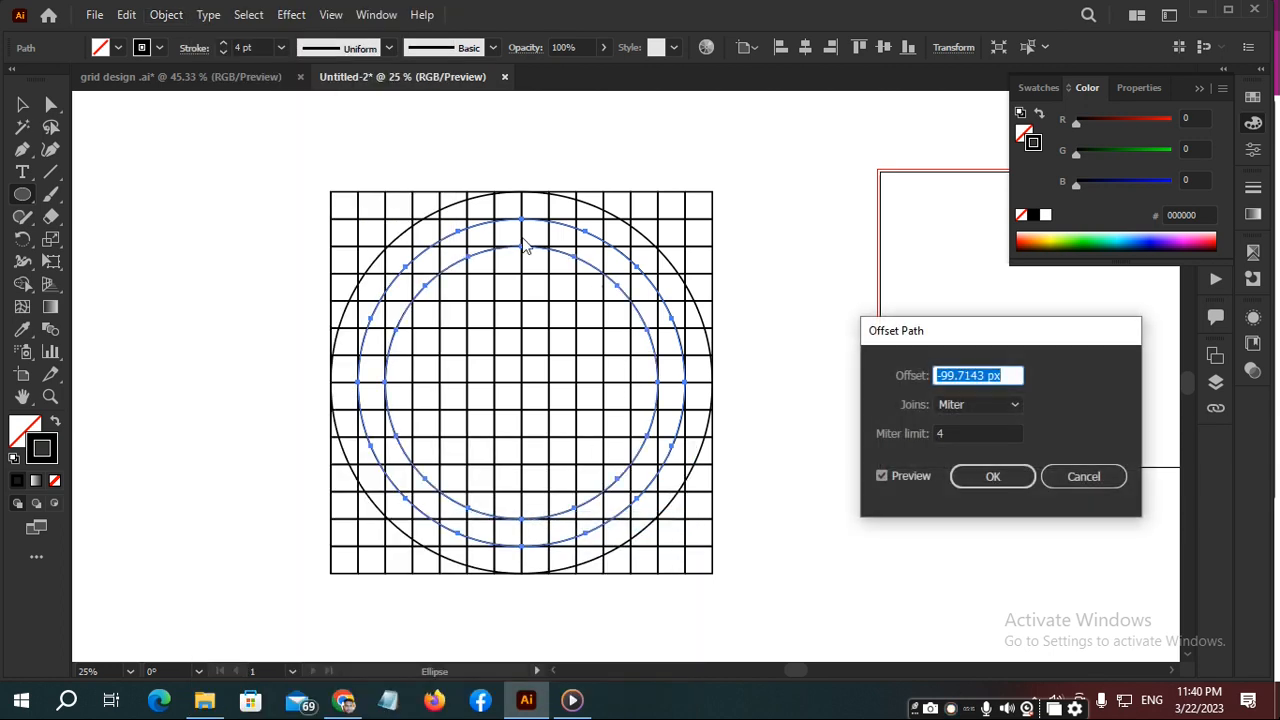
left_click(981, 479)
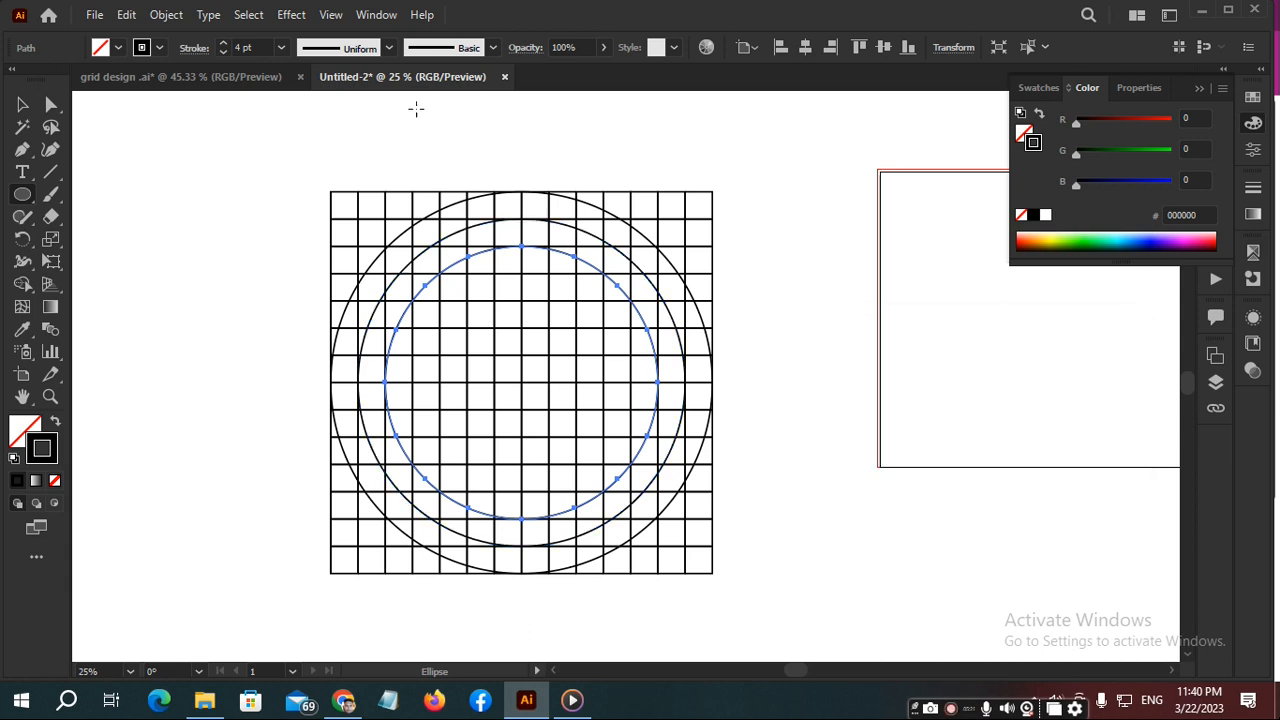
left_click(163, 15)
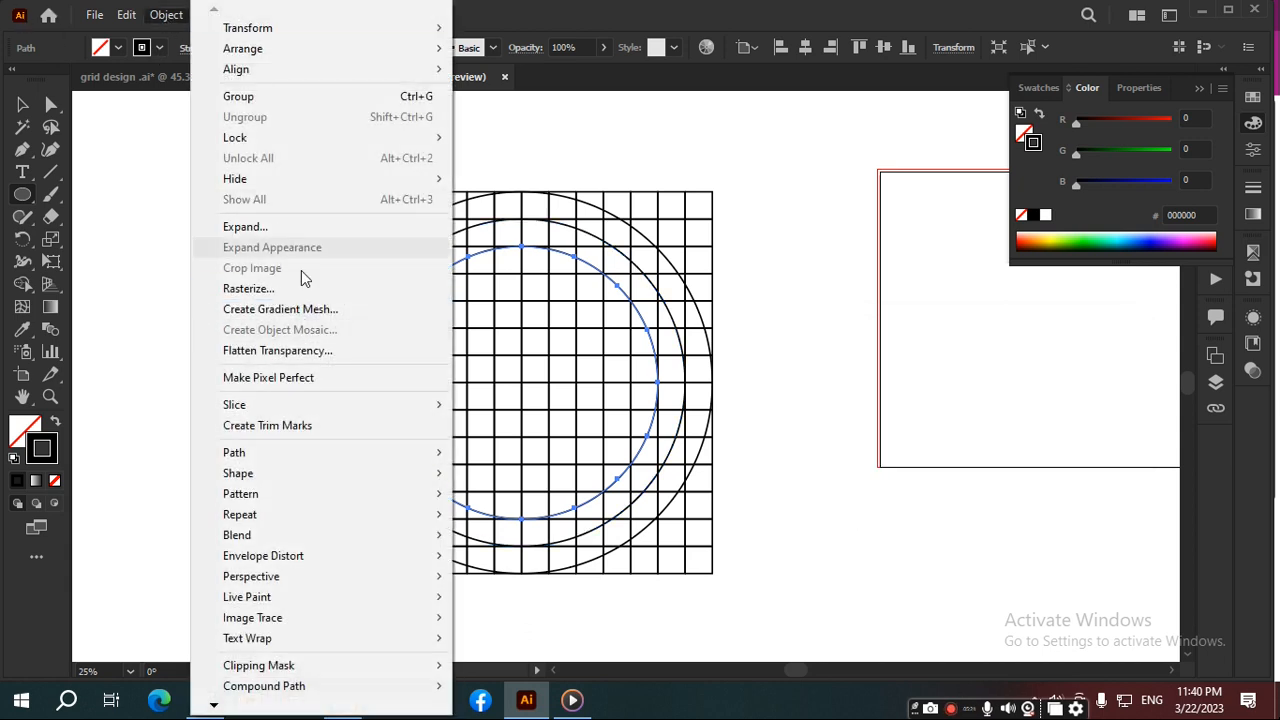
mouse_move(313, 452)
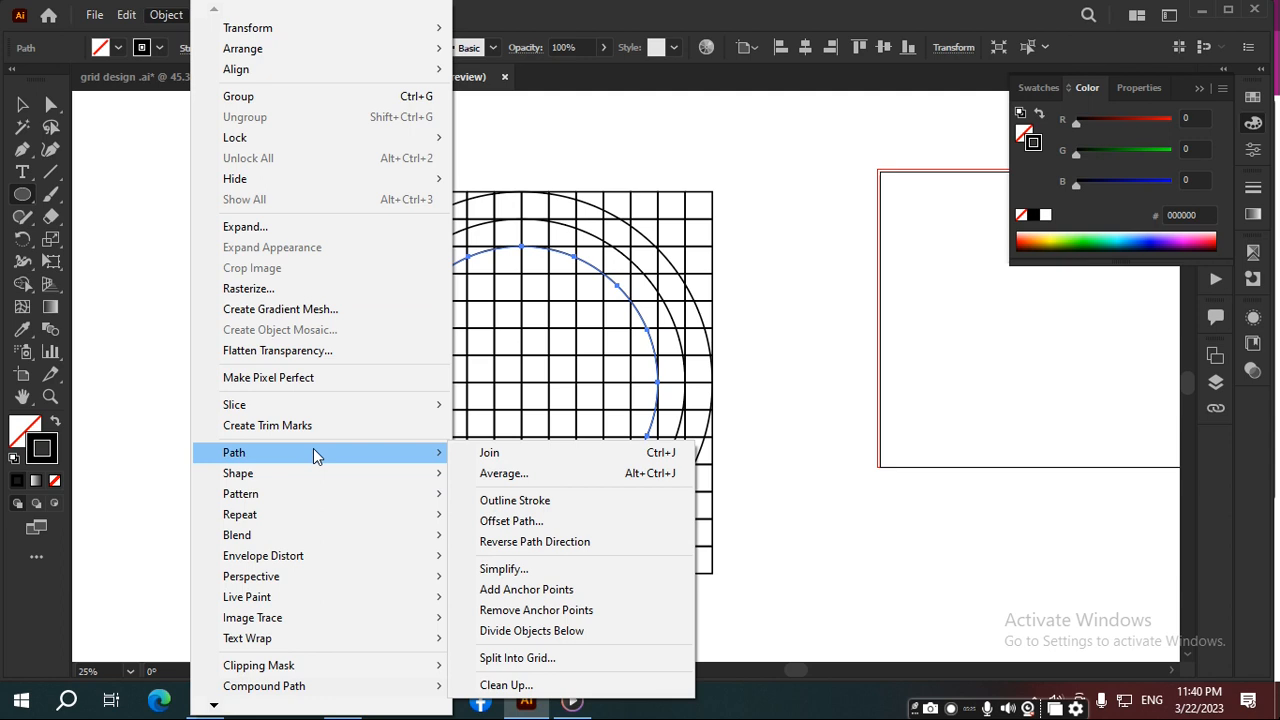
left_click(511, 521)
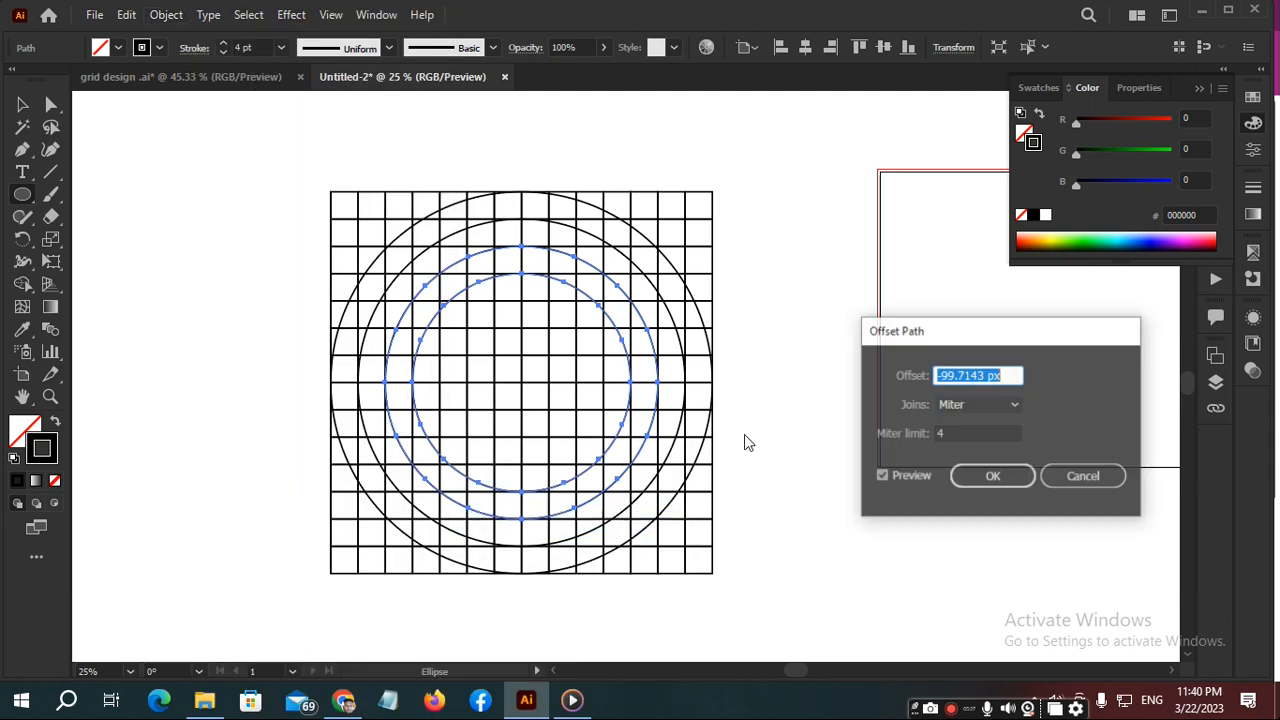
left_click(970, 478)
- Add the fifth and sixth concentric circles, again offsetting the innermost circle's path by -99.7143 px each time
left_click(166, 15)
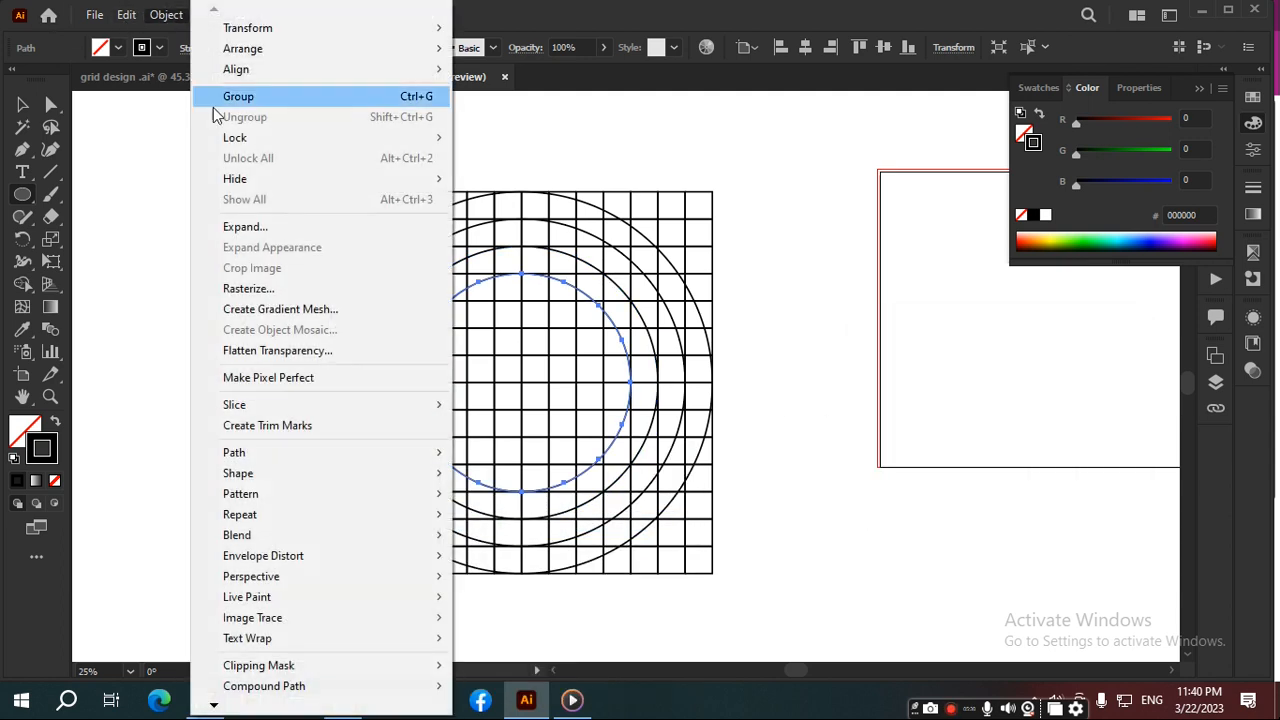
mouse_move(241, 462)
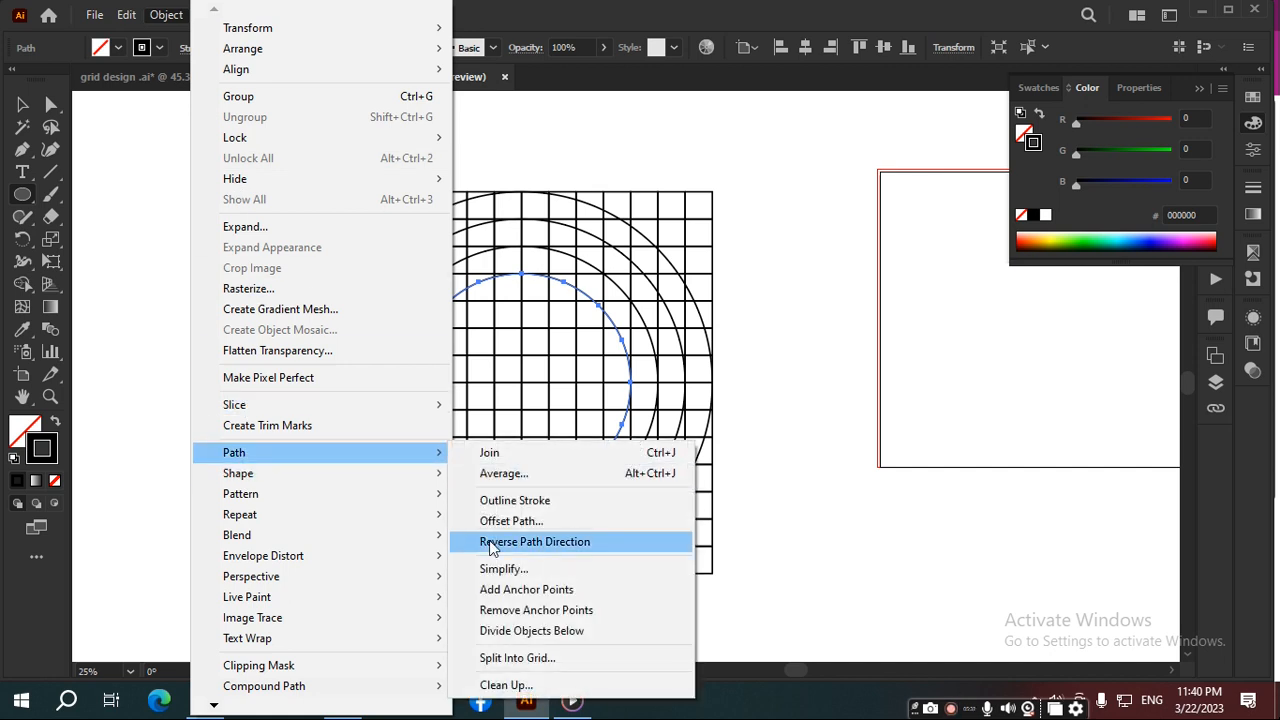
left_click(511, 521)
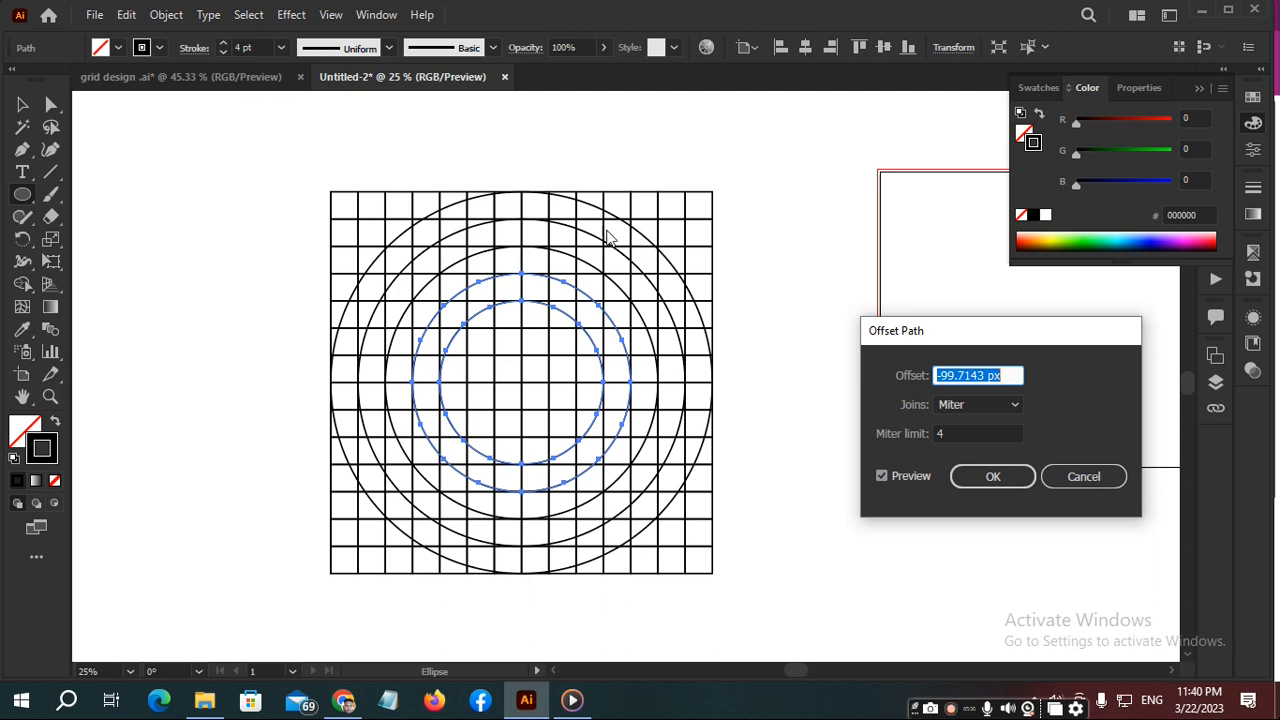
left_click(1001, 474)
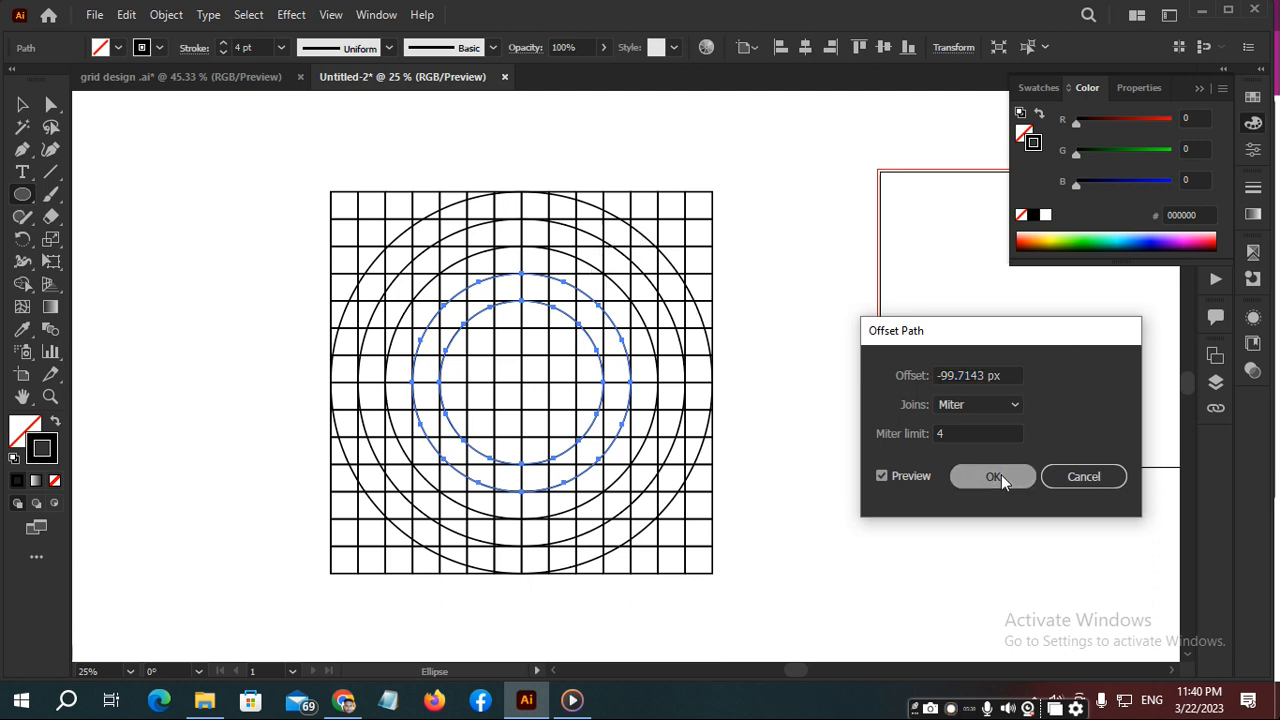
left_click(170, 18)
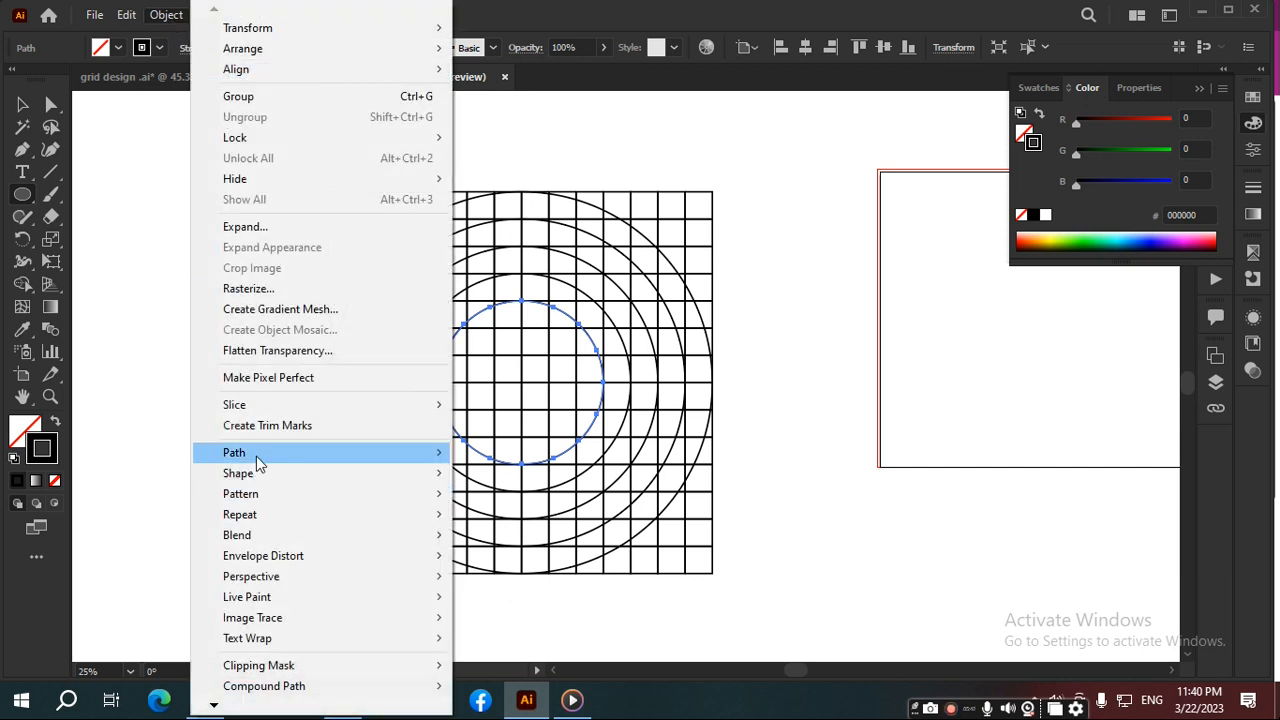
mouse_move(257, 455)
left_click(583, 522)
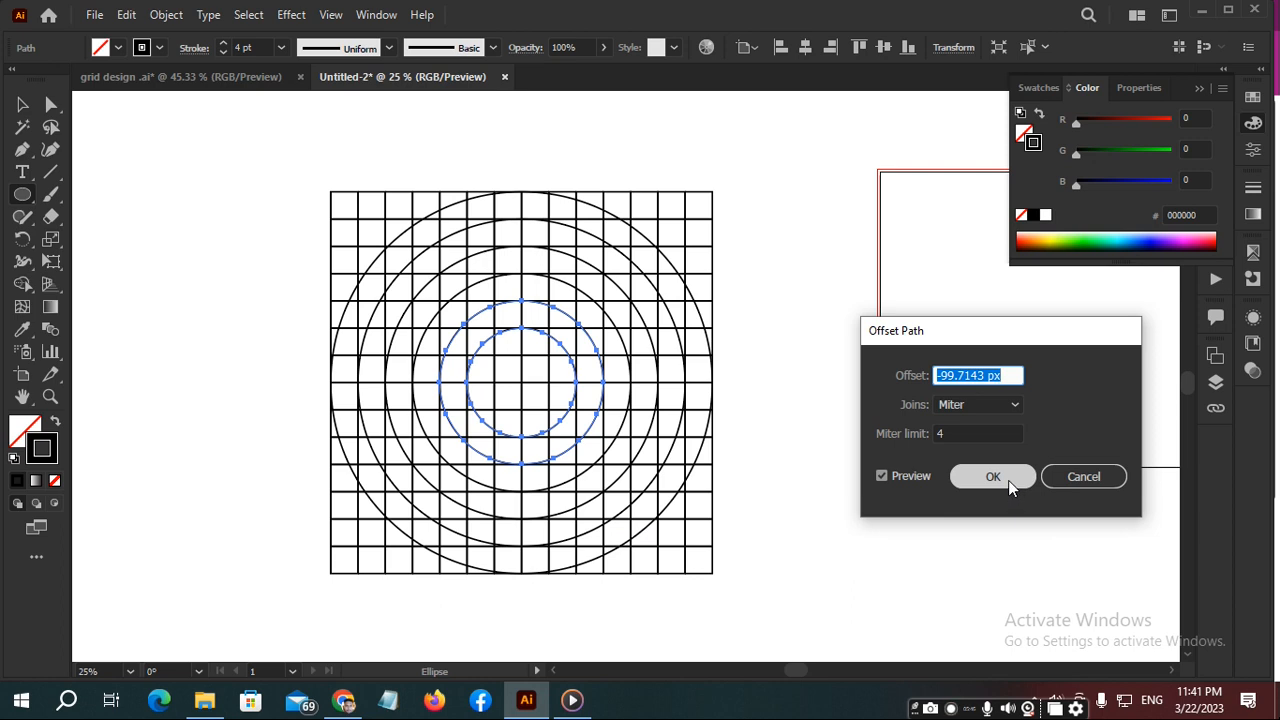
left_click(1010, 482)
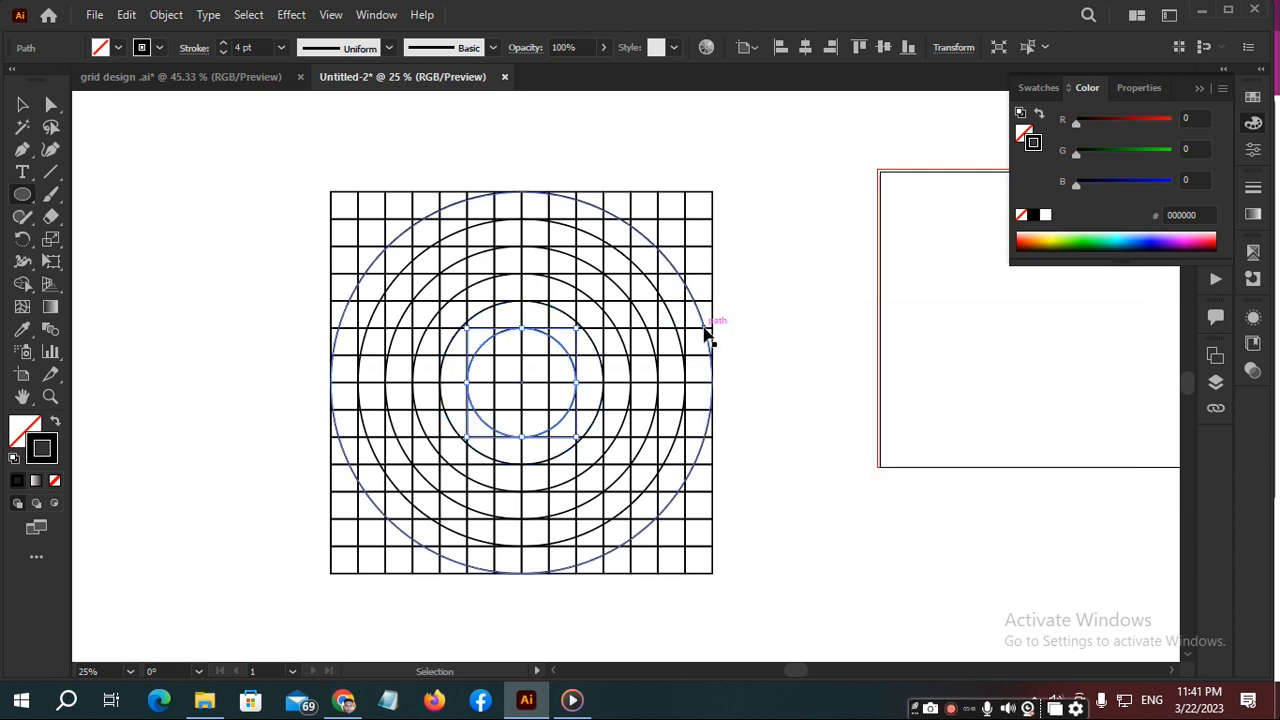
- Select all the artwork and try merging the left segments of the outer ring with the Shape Builder tool
key("ctrl+a")
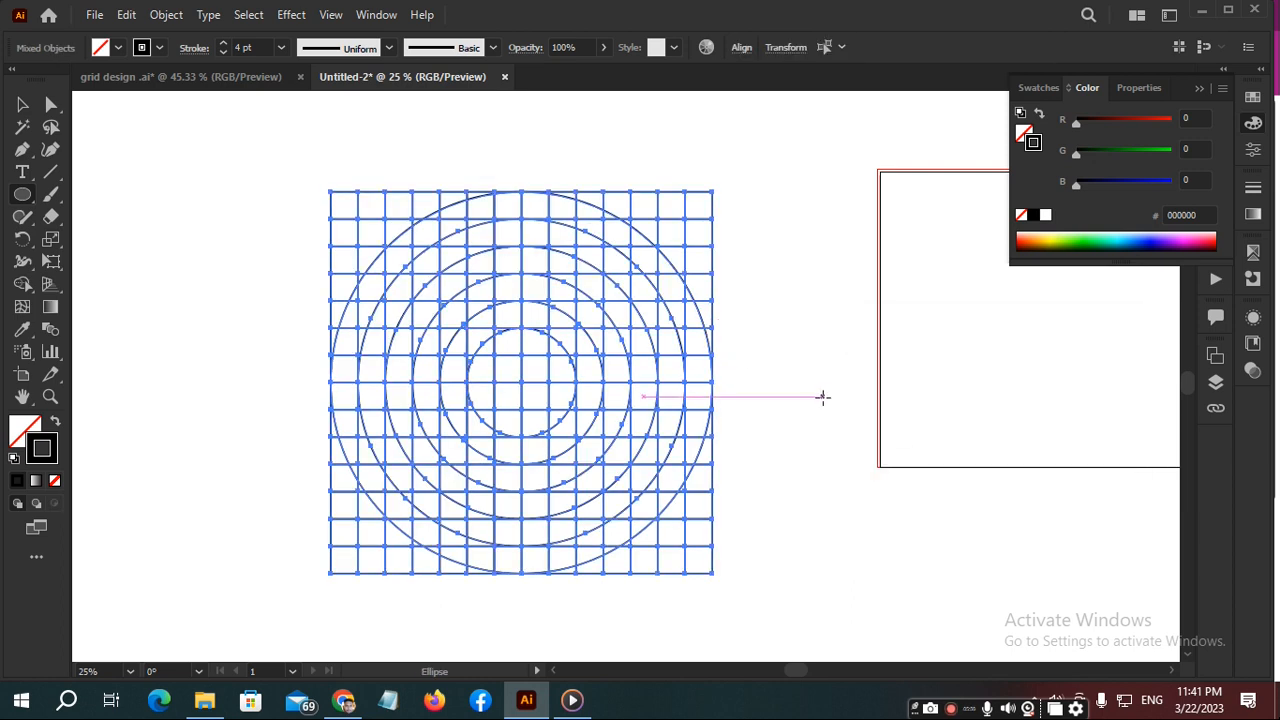
key("shift+m")
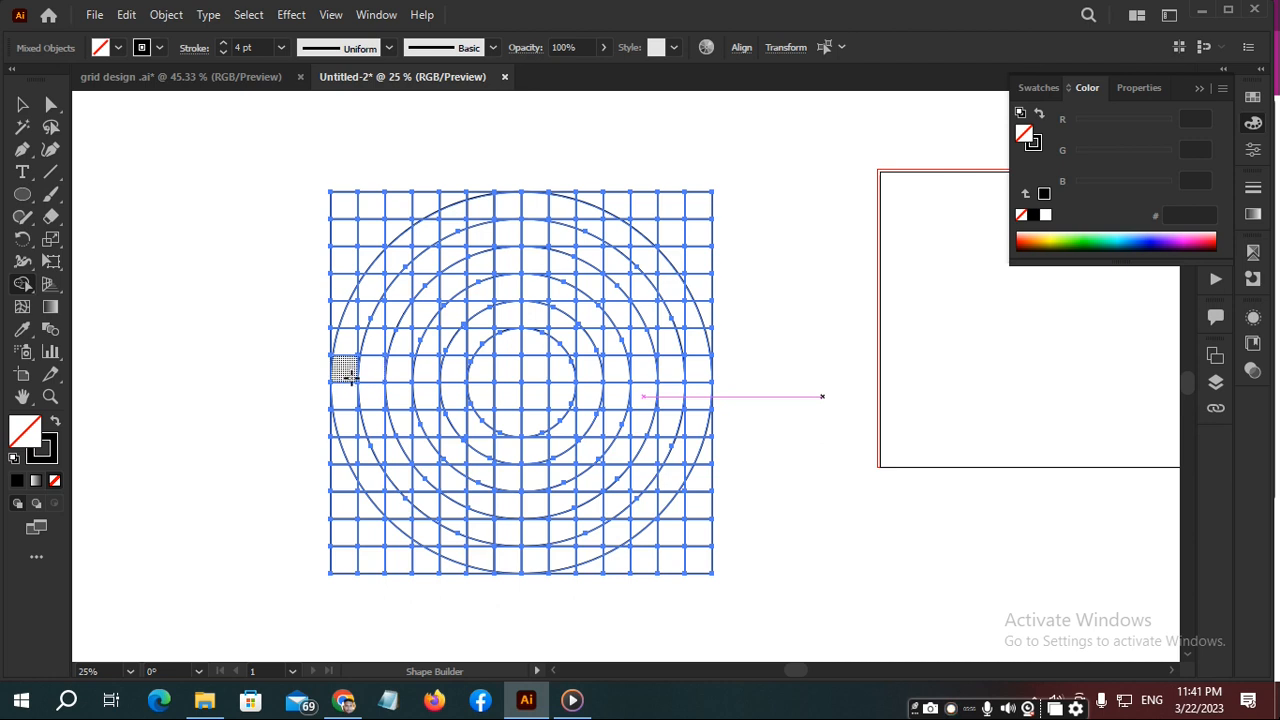
scroll(345, 372, "up", 2)
mouse_move(346, 368)
left_mouse_down()
mouse_move(348, 320)
mouse_move(371, 286)
mouse_move(354, 358)
mouse_move(371, 294)
mouse_move(357, 323)
mouse_move(394, 354)
mouse_move(447, 310)
mouse_move(429, 318)
mouse_move(423, 249)
left_mouse_up()
scroll(355, 366, "up", 5)
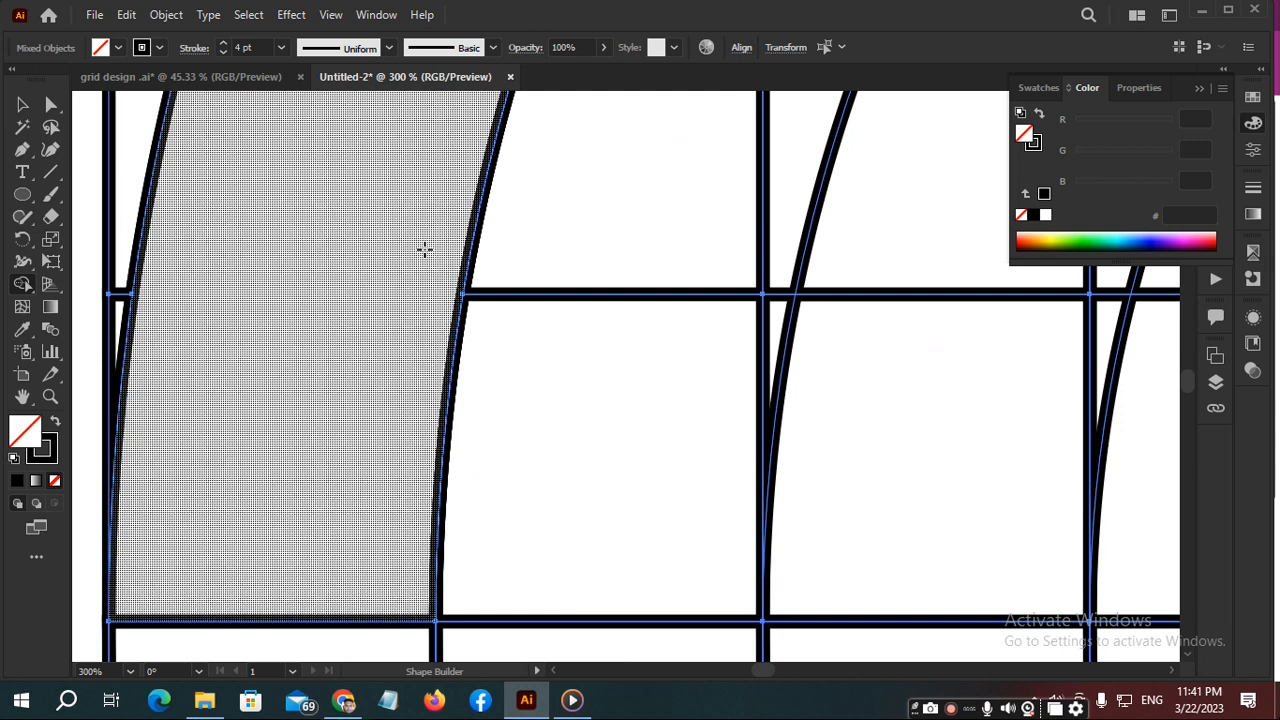
scroll(423, 249, "down", 4)
left_click_drag(423, 197, 345, 538)
mouse_move(357, 403)
left_mouse_down()
mouse_move(347, 365)
mouse_move(371, 336)
mouse_move(489, 296)
mouse_move(475, 264)
left_mouse_up()
key("ctrl+z")
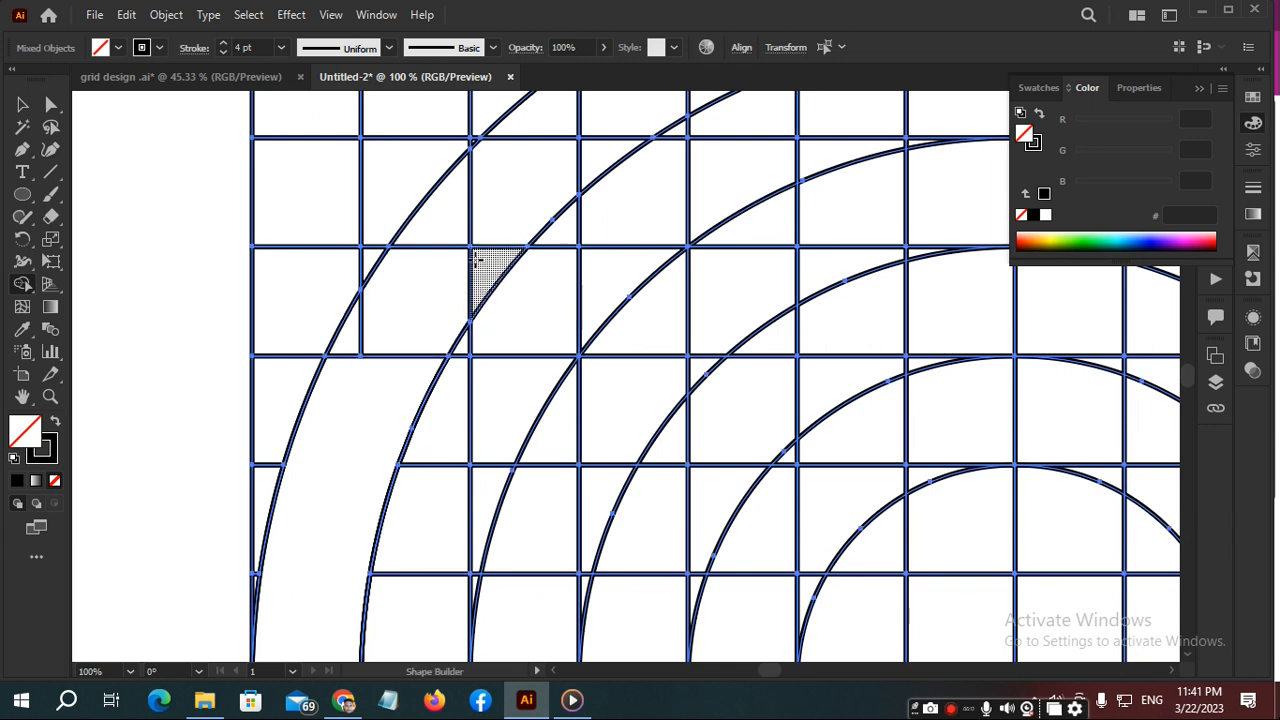
mouse_move(380, 395)
left_mouse_down()
mouse_move(360, 346)
mouse_move(420, 300)
left_mouse_up()
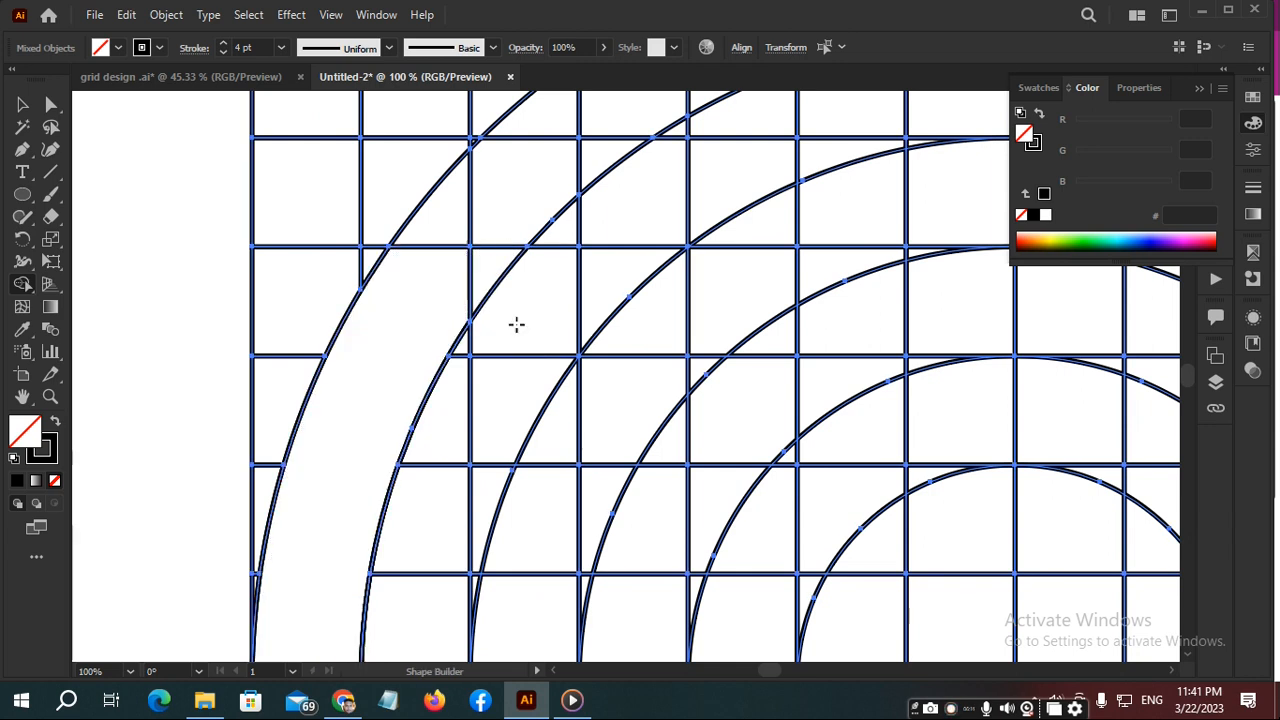
- Set the fill colour to black
left_click(1038, 88)
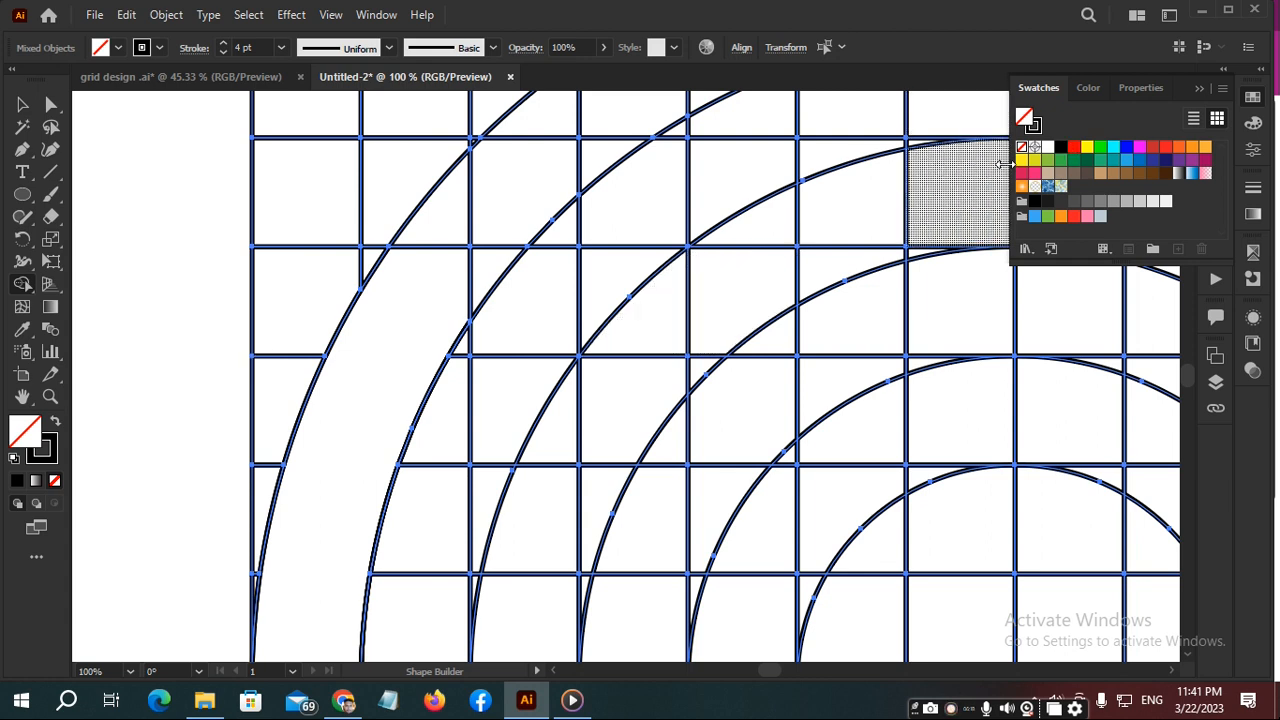
left_click(1063, 148)
- Try merging the upper-left outer ring segments into one filled shape, and undo all the Shape Builder merges
mouse_move(348, 388)
left_mouse_down()
mouse_move(395, 343)
mouse_move(441, 238)
mouse_move(477, 261)
left_mouse_up()
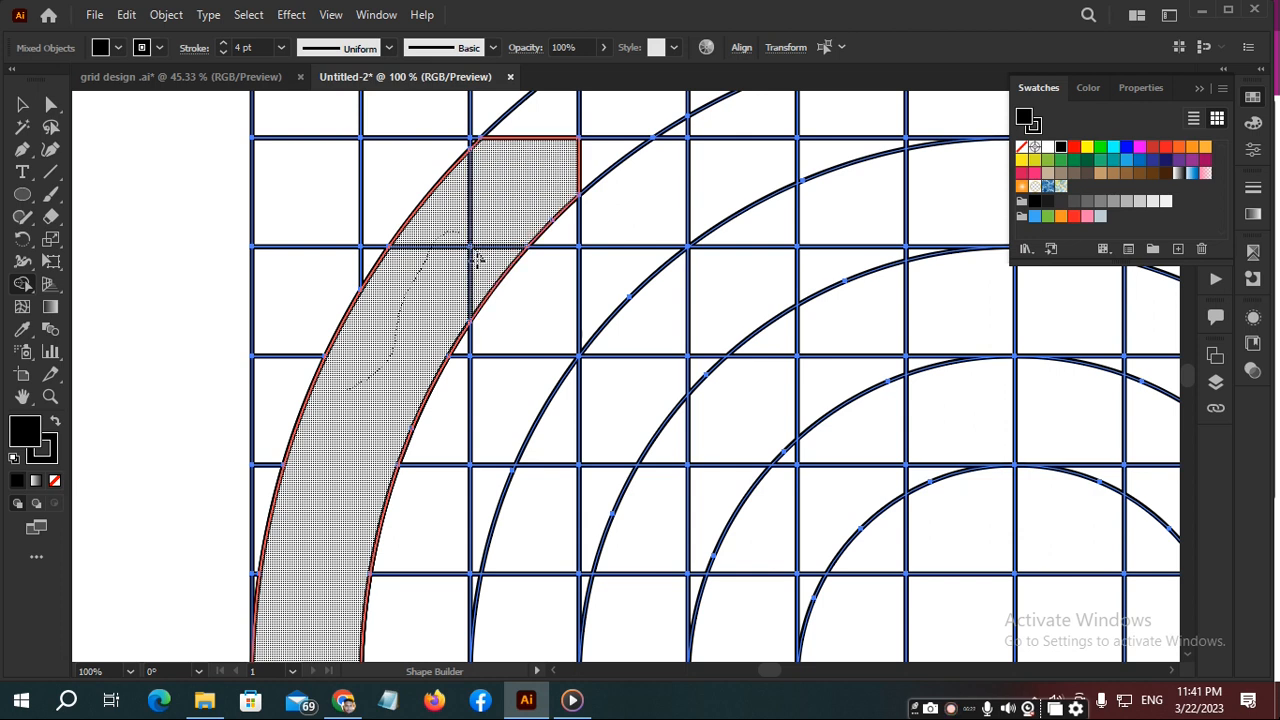
key("v")
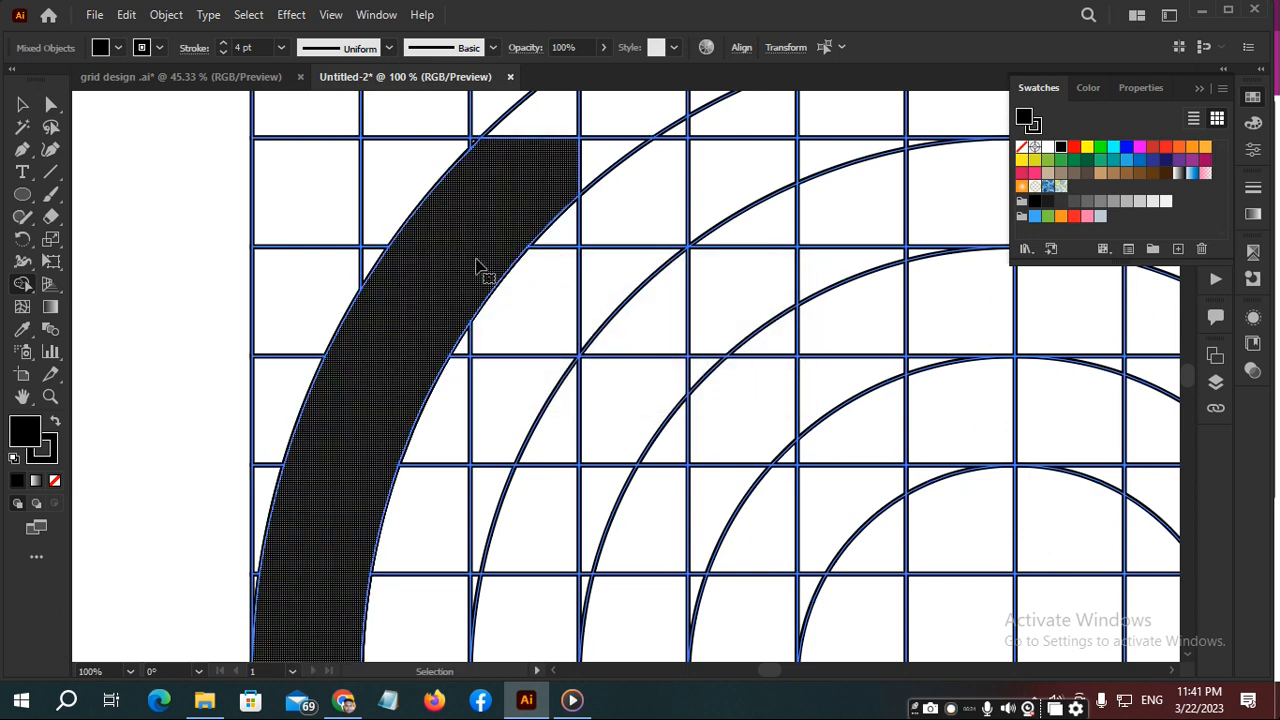
key("Delete")
key("ctrl+z")
key("ctrl+z")
key("ctrl+z")
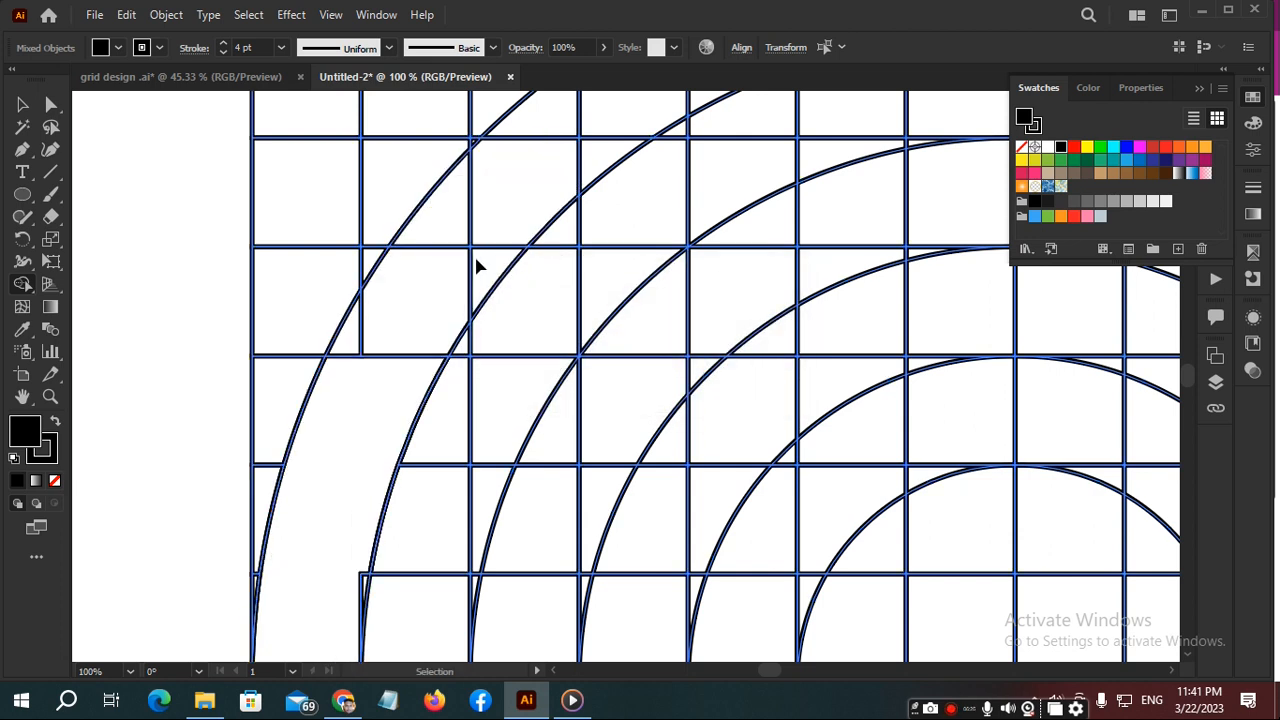
key("shift+m")
scroll(476, 265, "down", 2)
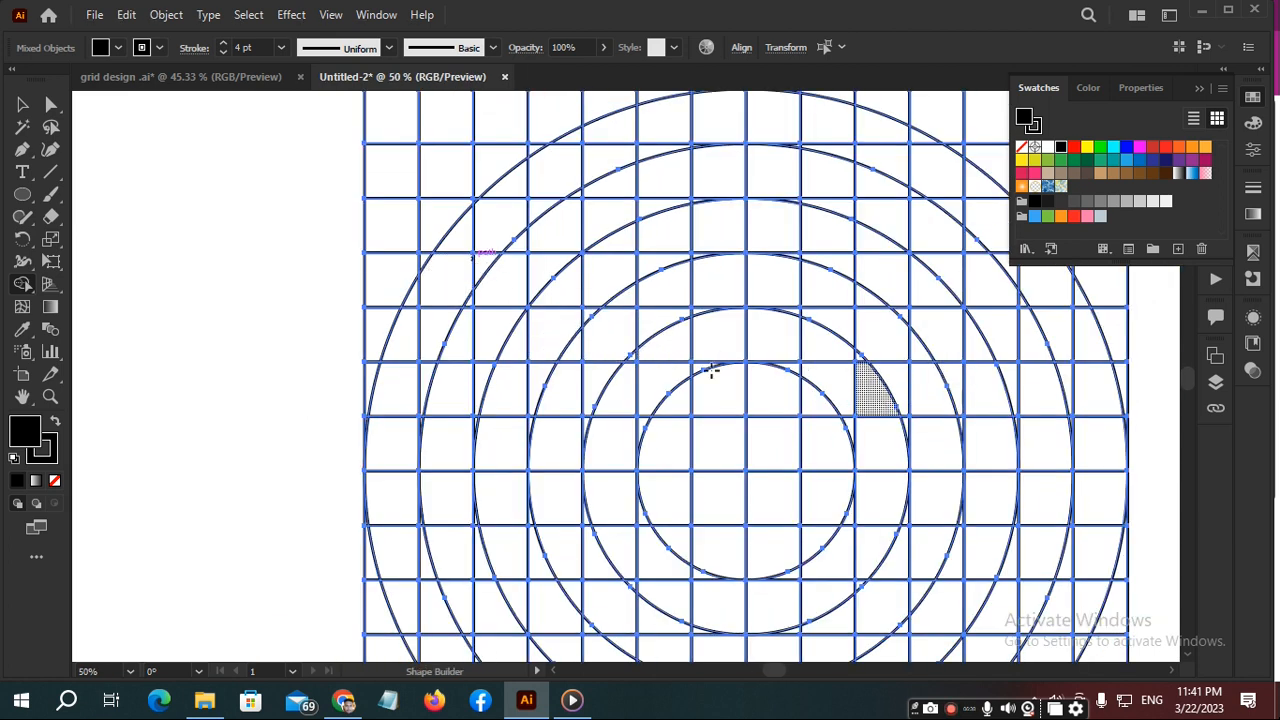
scroll(740, 397, "down", 2)
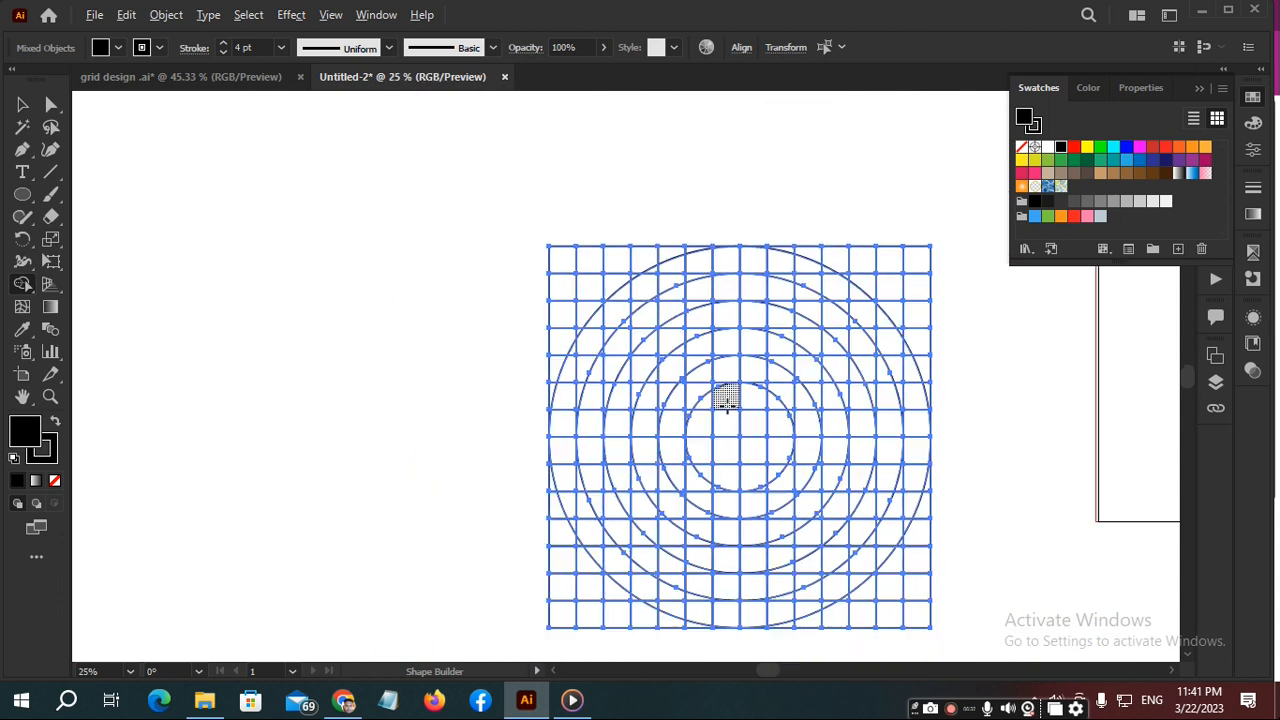
- Place a duplicate of the whole grid and its circles beside the original, on its left side
key("v")
left_click(1012, 380)
mouse_move(494, 153)
left_mouse_down()
mouse_move(620, 406)
mouse_move(993, 672)
mouse_move(994, 578)
left_mouse_up()
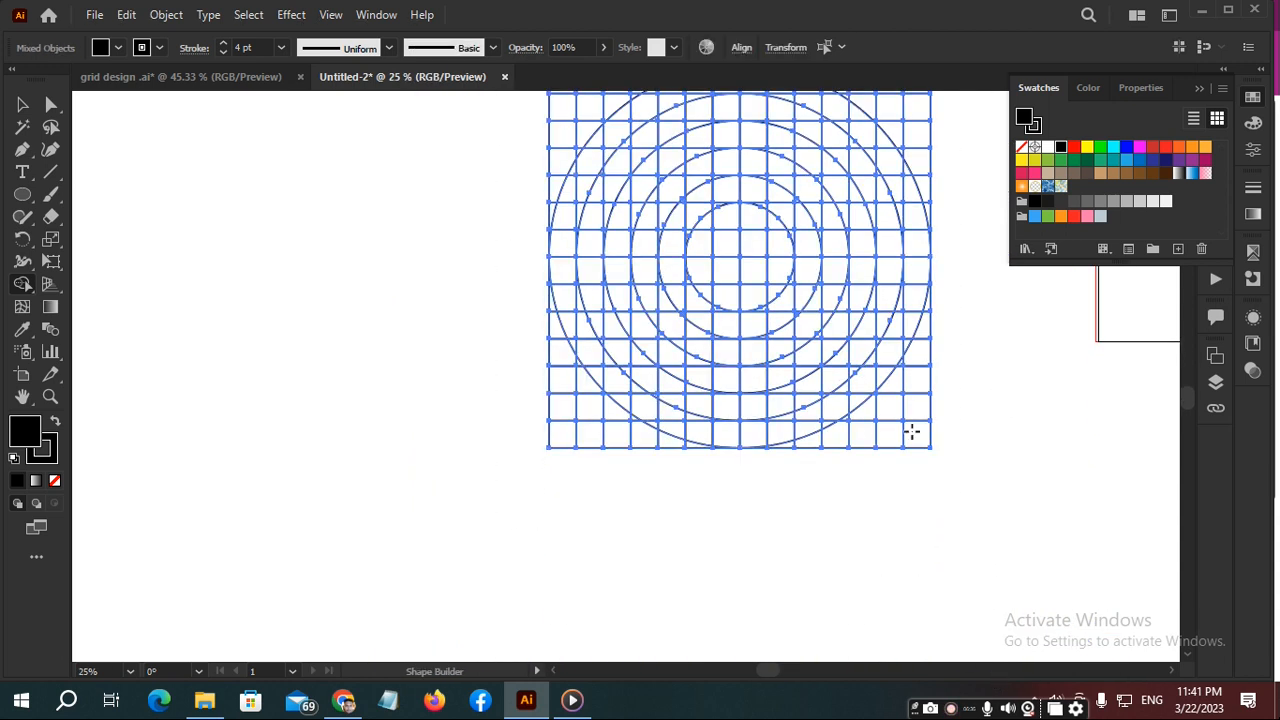
scroll(878, 376, "up", 6)
key("v")
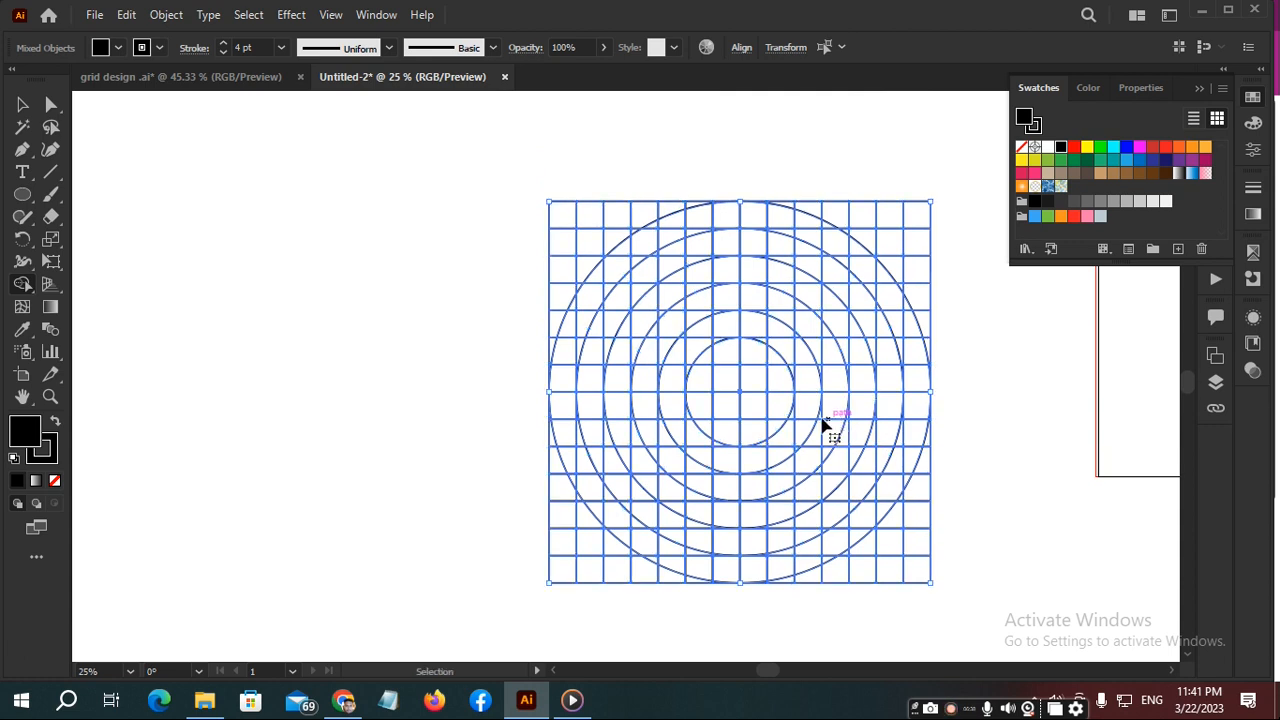
left_click_drag(818, 408, 394, 409)
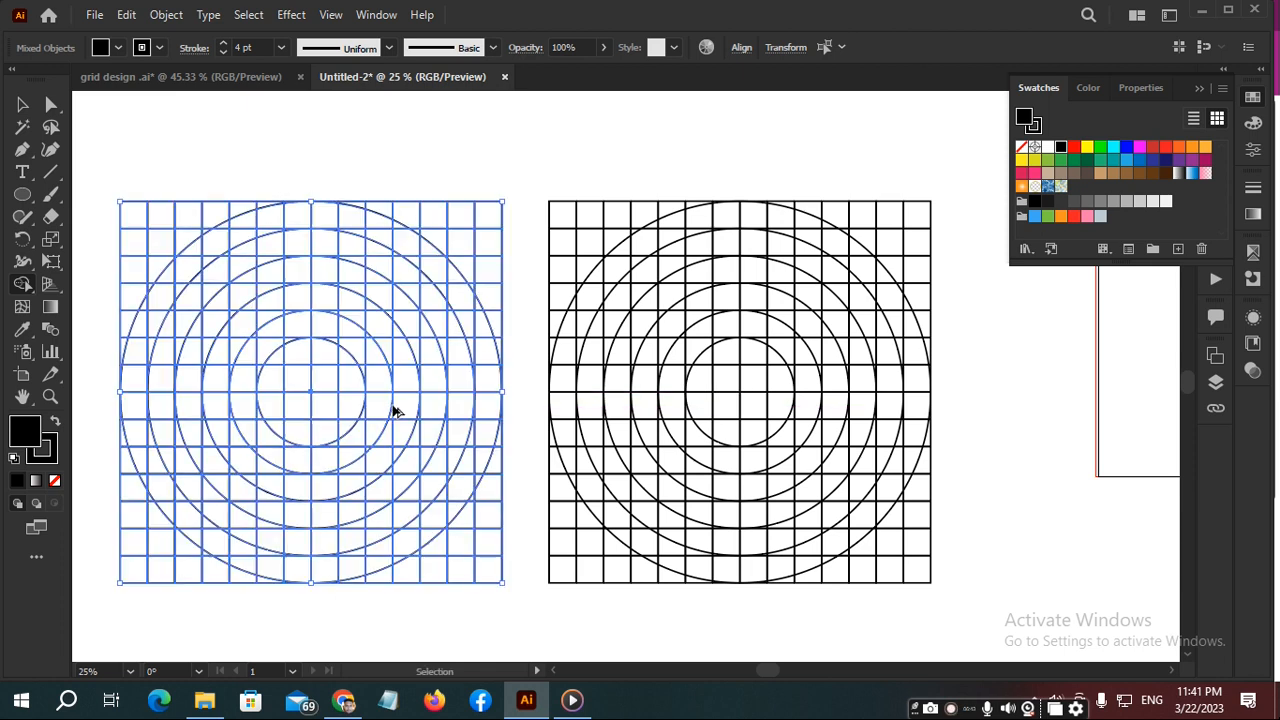
- Select the original right-hand grid and merge the outer ring's upper-left arc with the top row up to the right corner using Shape Builder
left_click(548, 177)
key("shift+m")
key("v")
left_click_drag(535, 171, 829, 522)
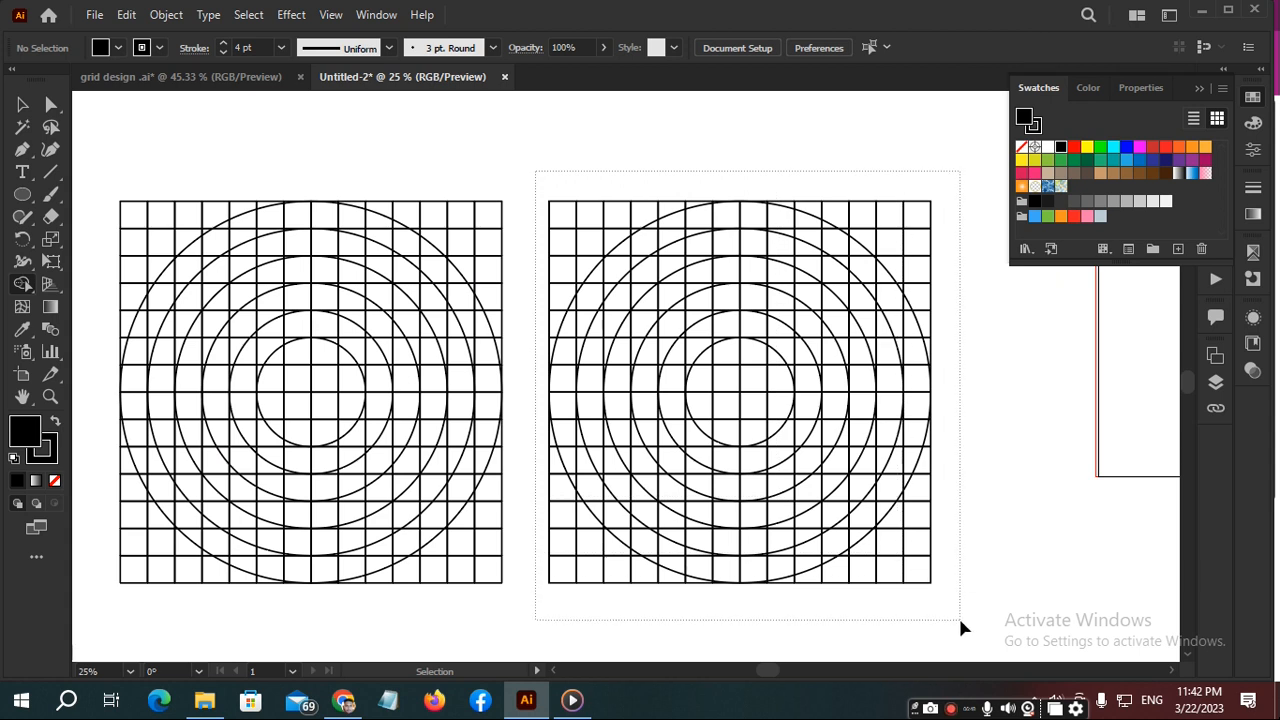
left_click_drag(960, 622, 960, 622)
key("shift+m")
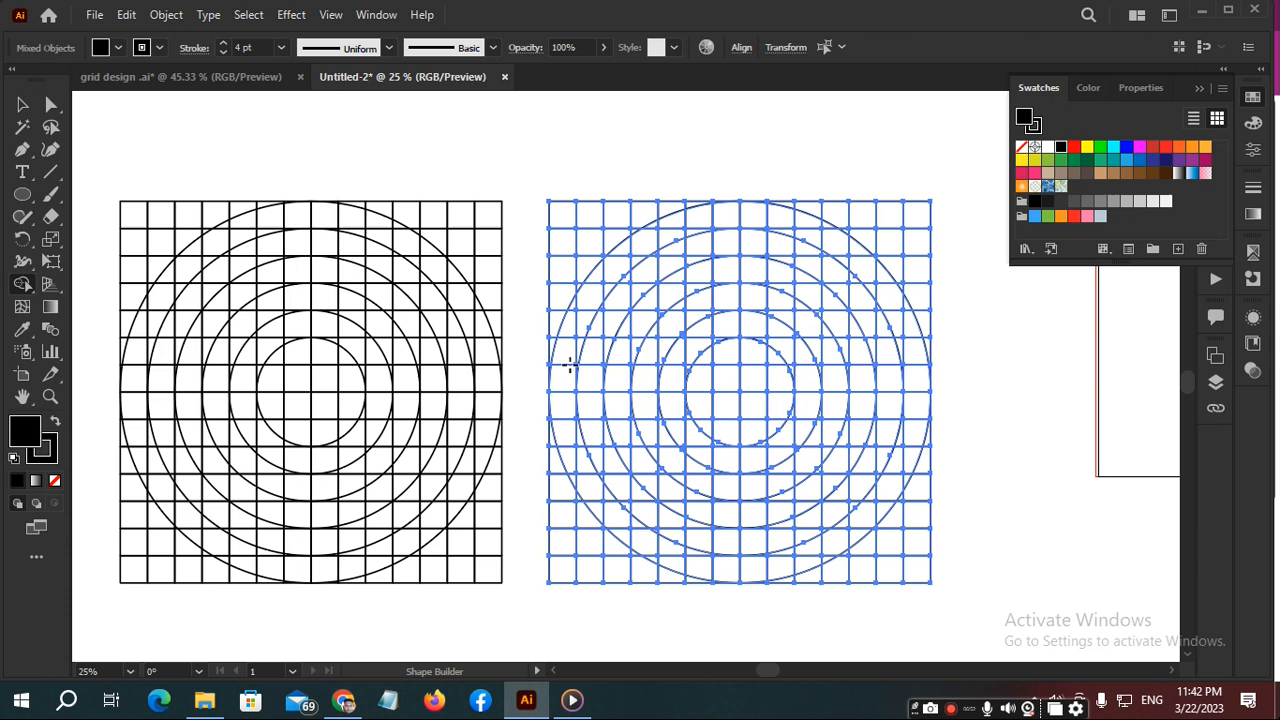
mouse_move(564, 366)
left_mouse_down()
mouse_move(606, 270)
mouse_move(699, 216)
mouse_move(912, 212)
left_mouse_up()
- Merge the corner slivers along the crown of the black outer band into it using Shape Builder
scroll(788, 210, "up", 2)
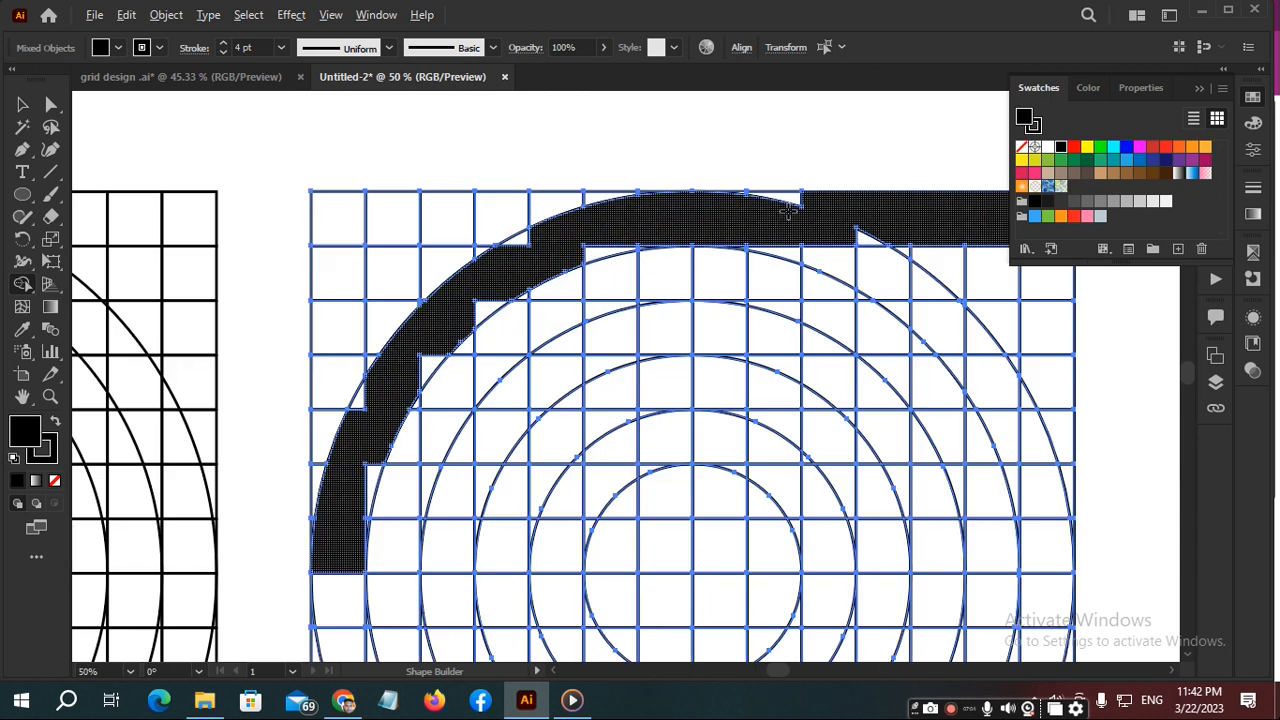
scroll(763, 210, "up", 2)
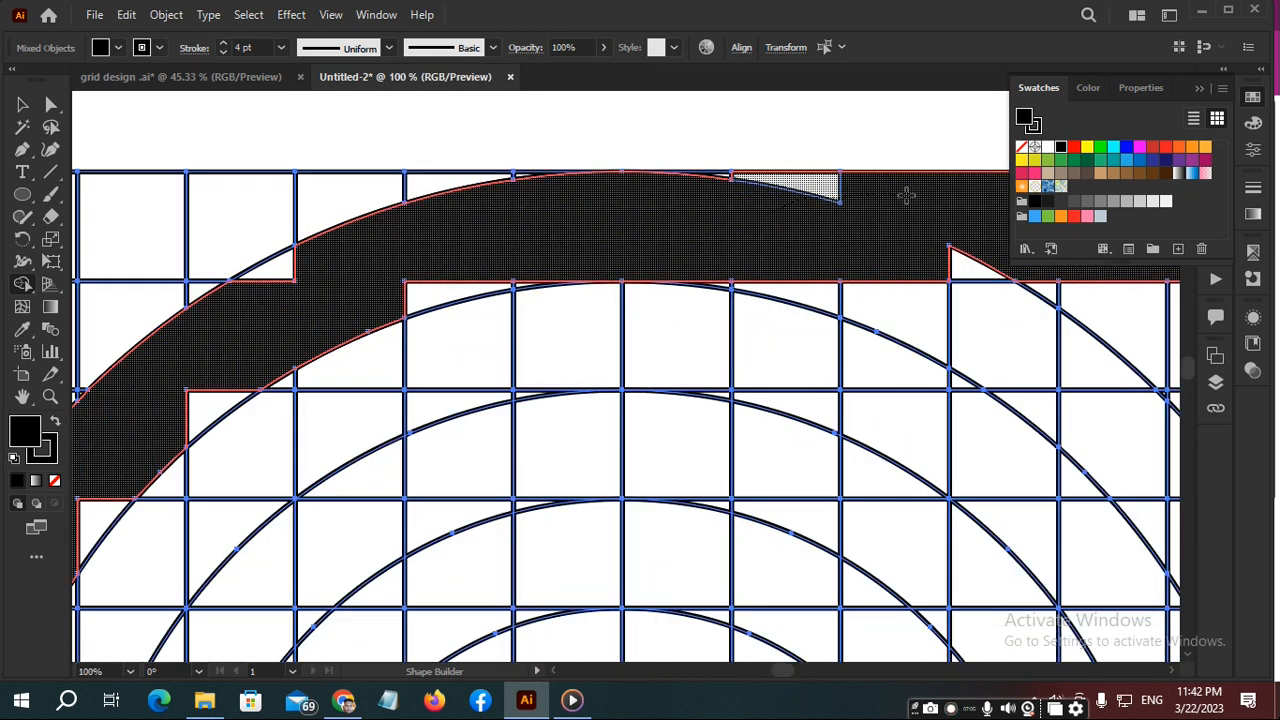
left_click_drag(973, 249, 907, 251)
left_click_drag(735, 217, 606, 218)
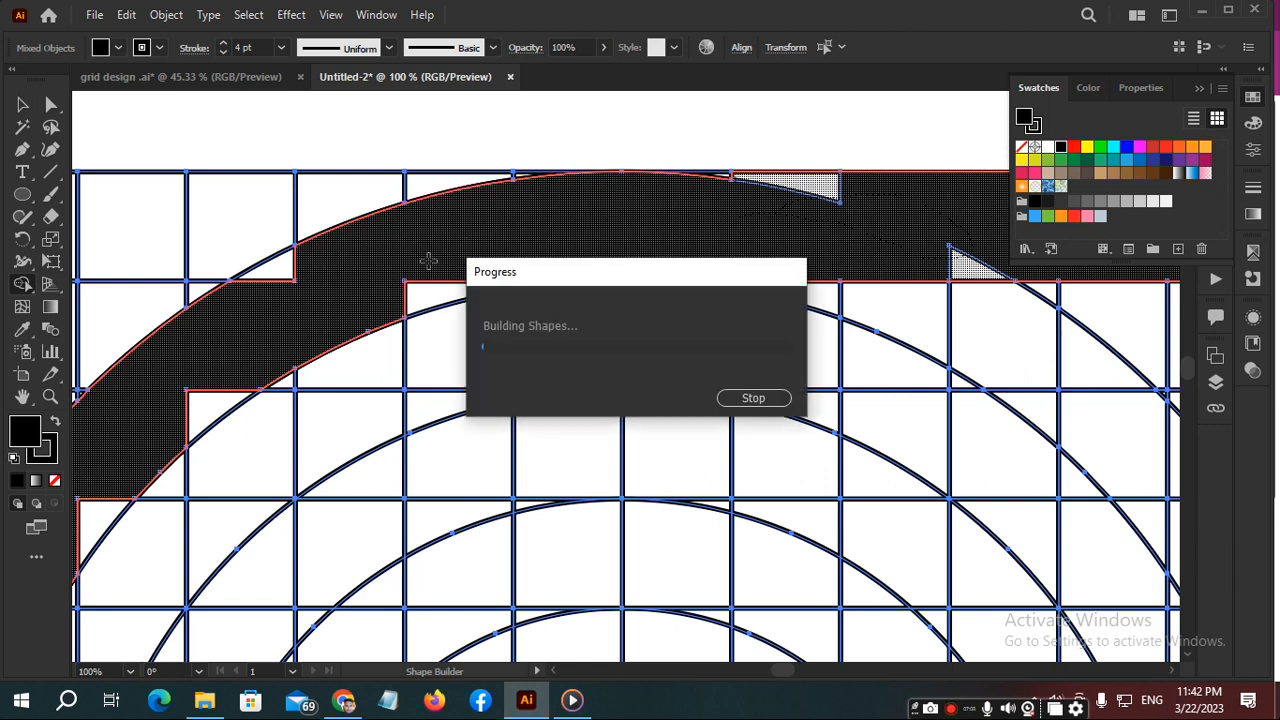
mouse_move(276, 297)
left_mouse_down()
mouse_move(313, 264)
mouse_move(346, 272)
left_mouse_up()
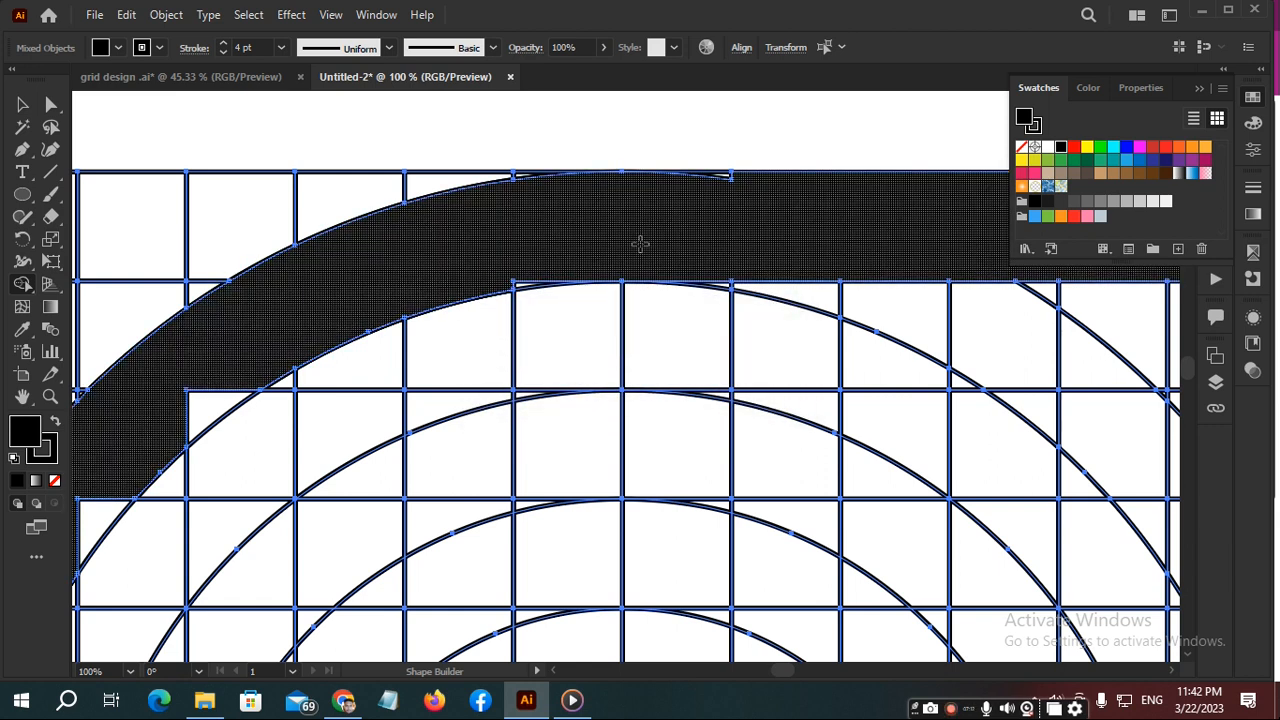
- Merge the remaining thin slivers on the outer band's upper and inner edges near the vertical centre line
scroll(640, 243, "up", 3, "alt")
scroll(686, 246, "up", 3)
mouse_move(554, 424)
left_mouse_down()
mouse_move(566, 394)
mouse_move(578, 396)
left_mouse_up()
scroll(573, 403, "down", 1)
scroll(573, 403, "down", 3, "alt")
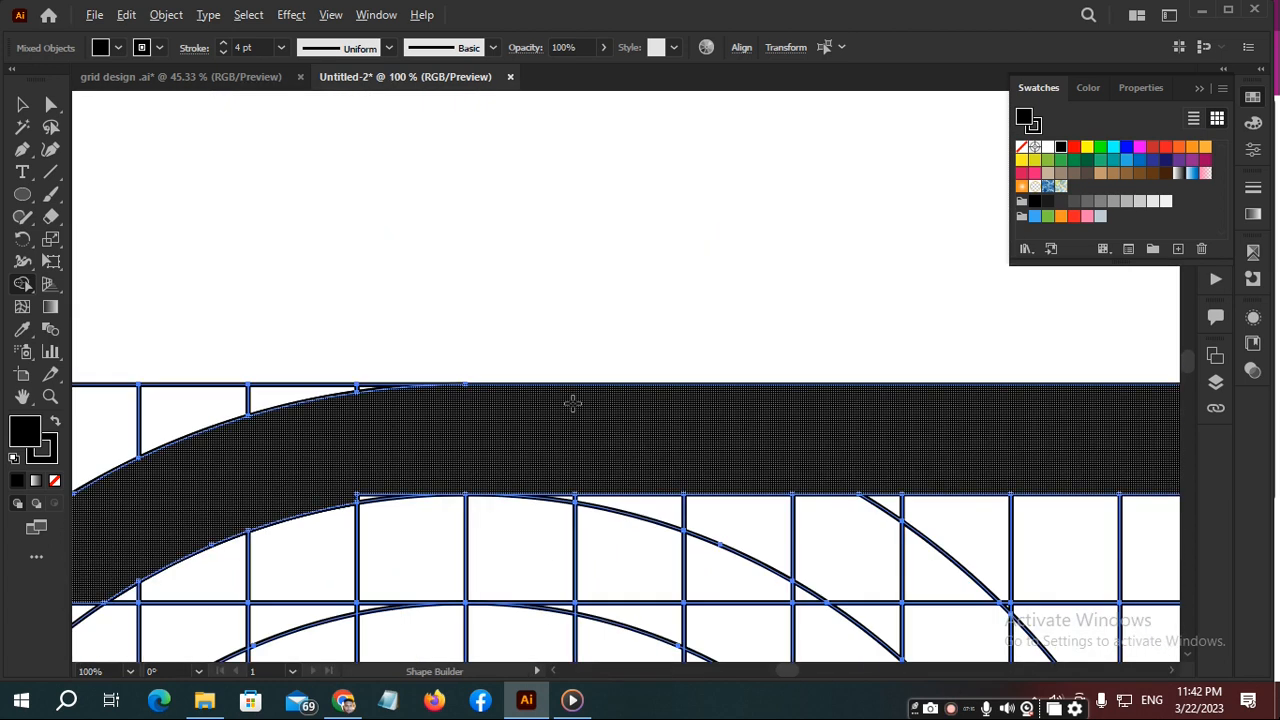
scroll(358, 490, "up", 1)
scroll(371, 520, "up", 4, "alt")
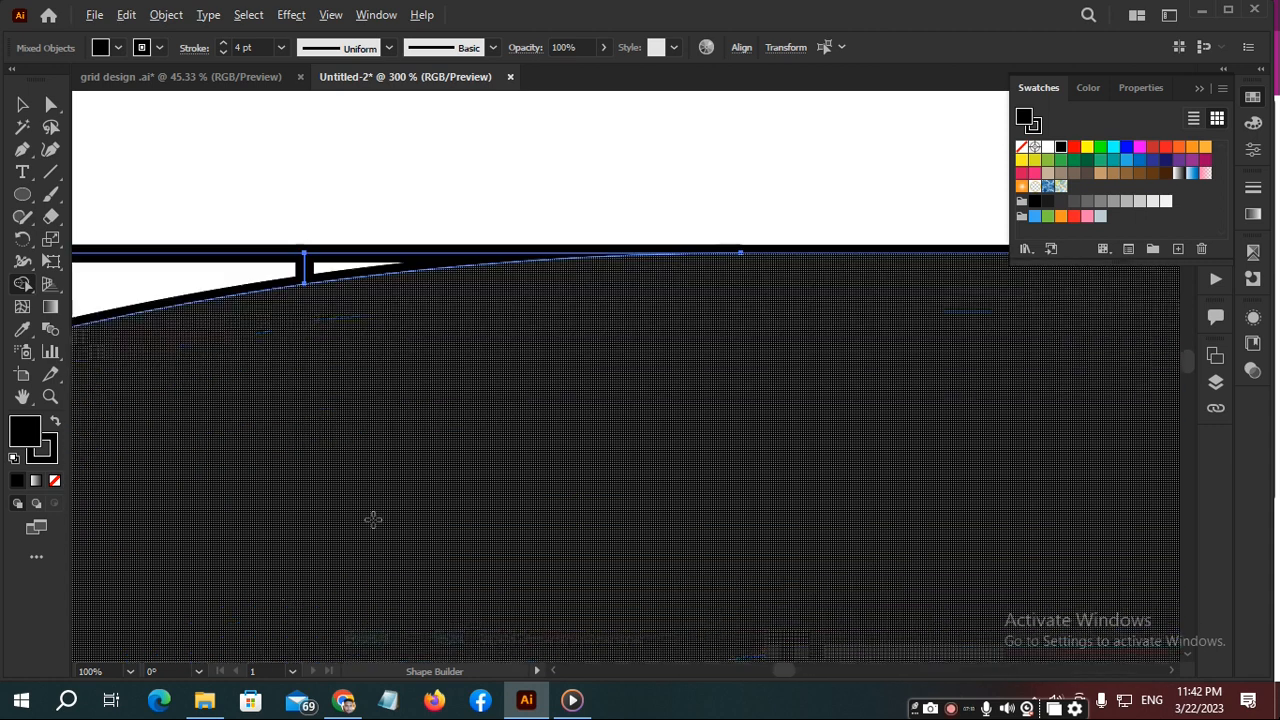
left_click_drag(406, 528, 494, 173)
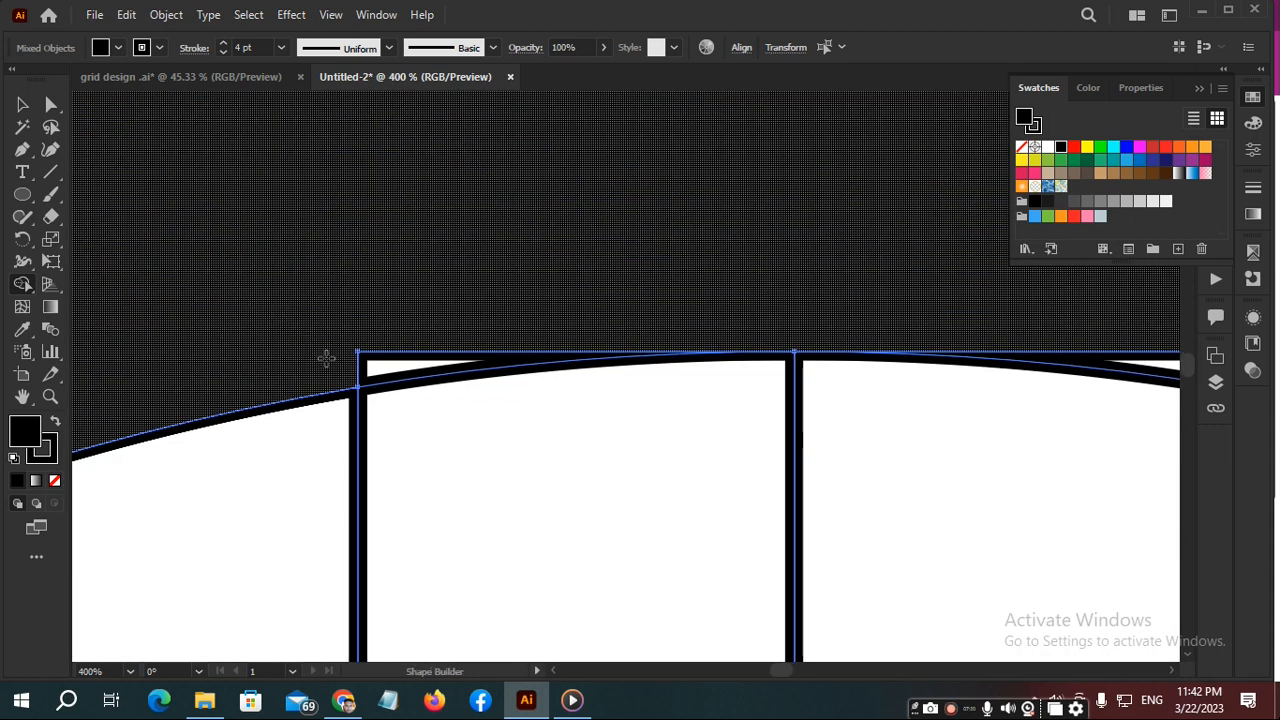
left_click(405, 350, "alt")
scroll(444, 289, "down", 4, "alt")
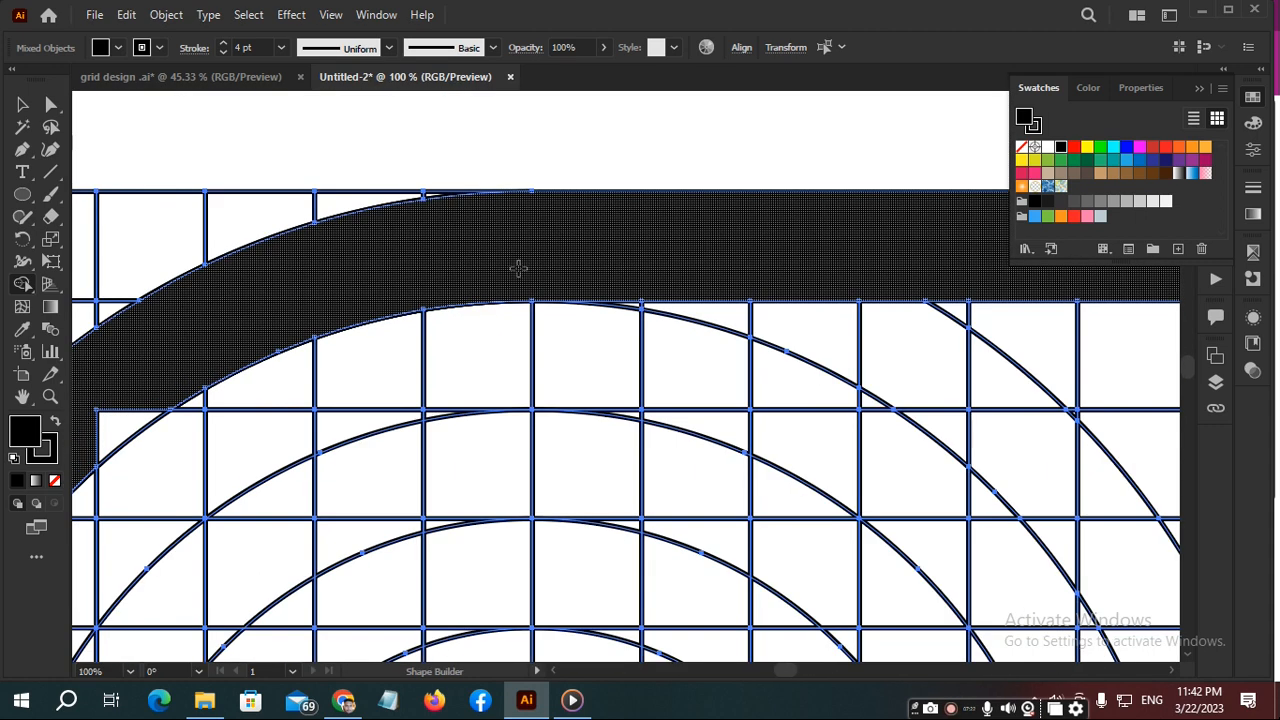
- Merge the leftover notches down the outer band's left arc so both edges follow the circles to the horizontal centre line
left_click_drag(437, 260, 665, 195)
mouse_move(423, 366)
left_mouse_down()
mouse_move(443, 320)
mouse_move(427, 320)
left_mouse_up()
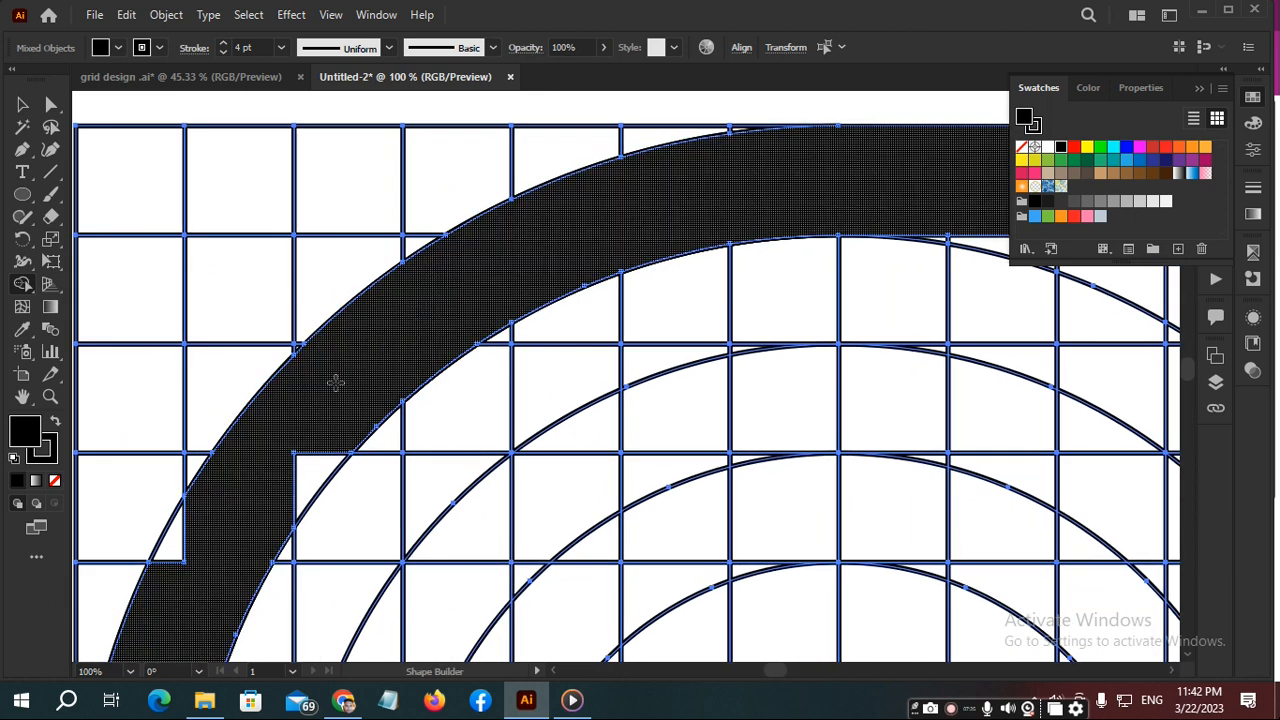
left_click(316, 428)
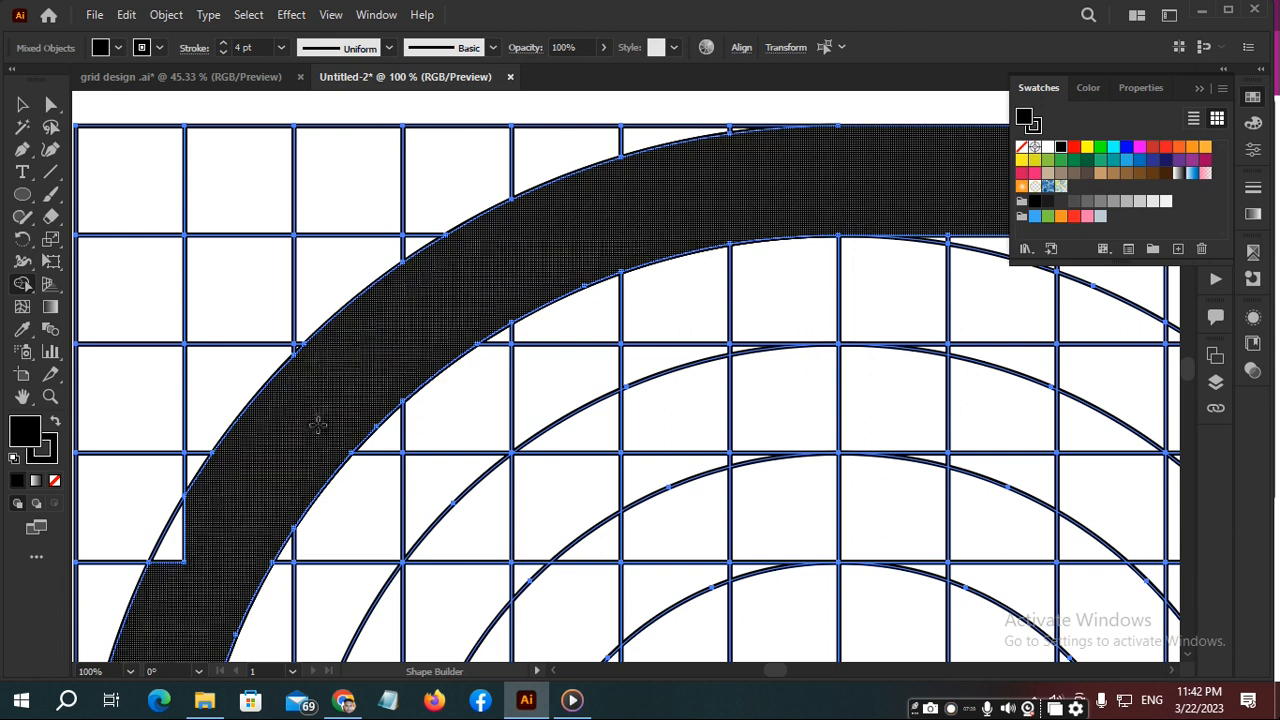
scroll(314, 418, "down", 3)
mouse_move(176, 512)
left_mouse_down()
mouse_move(190, 463)
mouse_move(178, 466)
mouse_move(196, 460)
left_mouse_up()
scroll(196, 460, "down", 1)
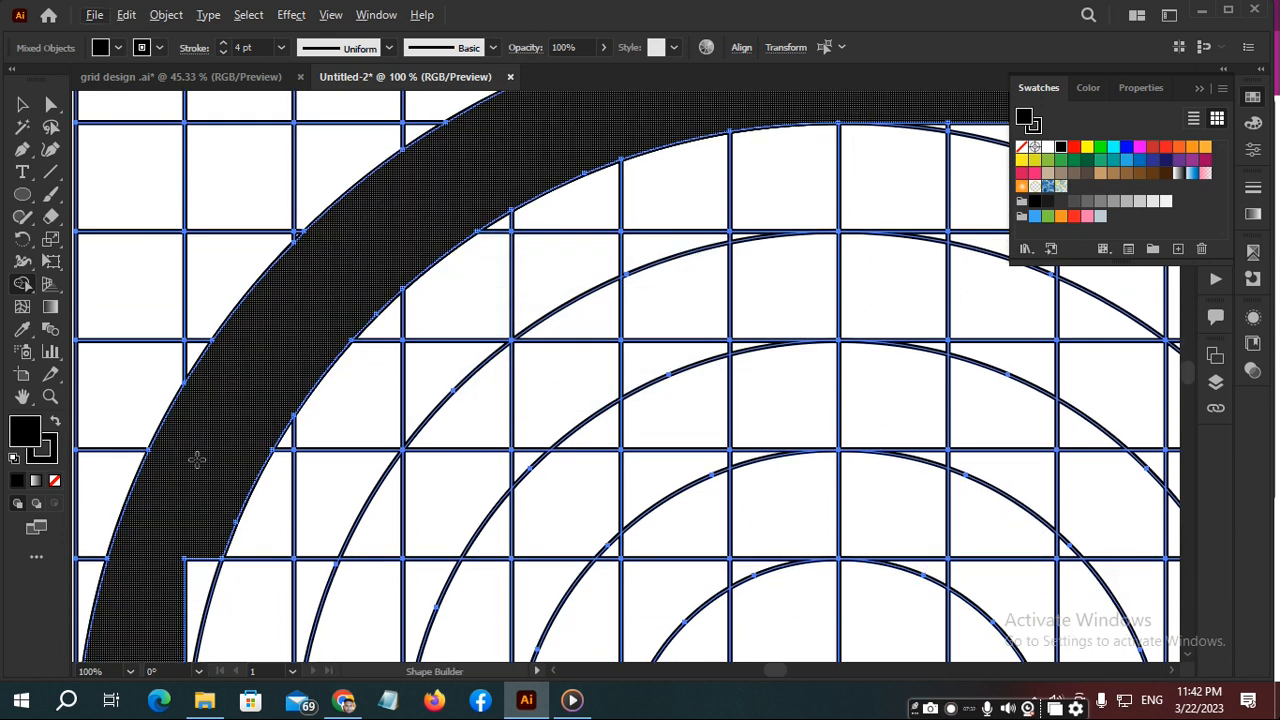
scroll(260, 423, "down", 4)
scroll(260, 423, "left", 3)
left_click_drag(278, 498, 300, 410)
scroll(213, 563, "up", 2)
scroll(353, 535, "up", 2)
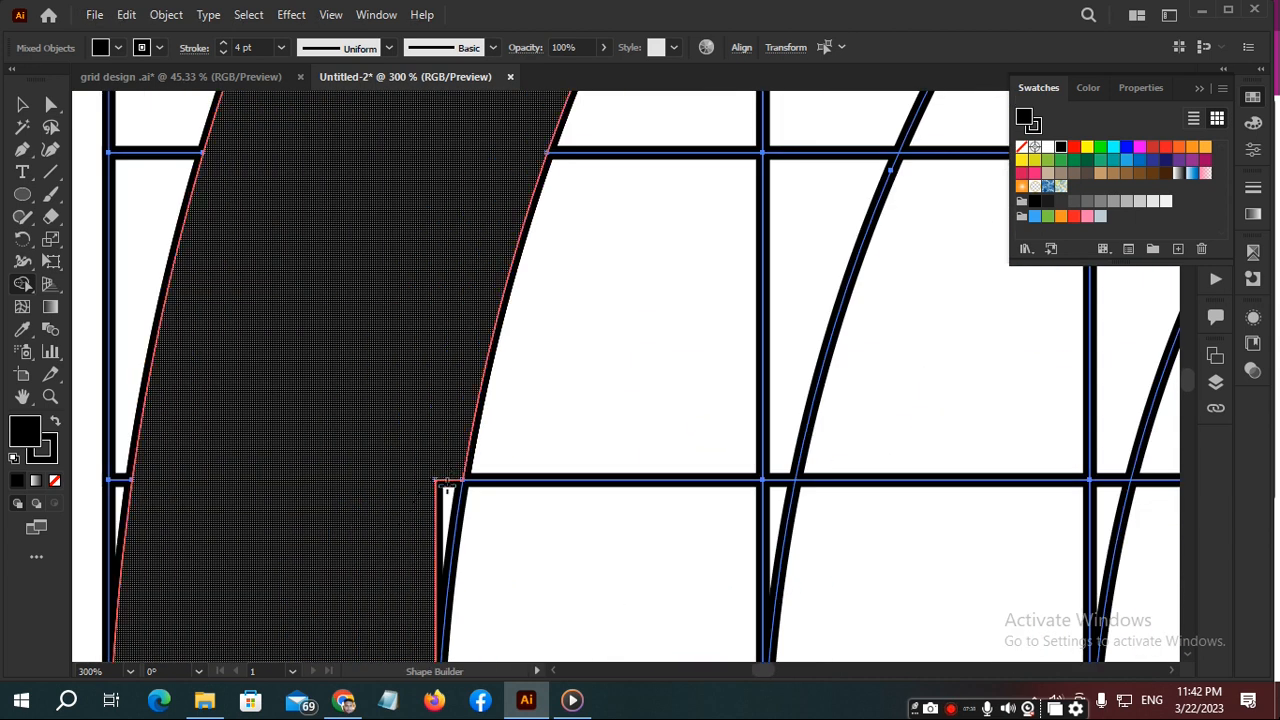
left_click(443, 492)
scroll(400, 486, "down", 2)
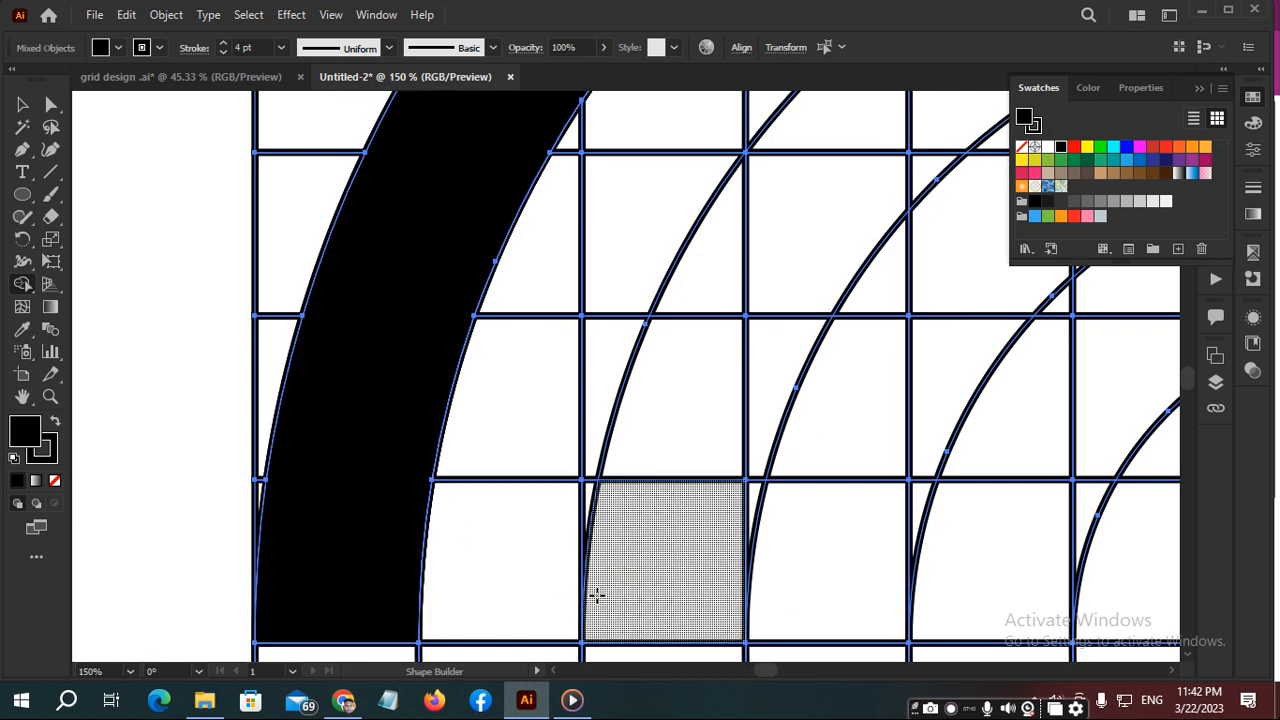
- Merge the upper-left arc segments of the third ring from outside, starting at the horizontal centre line, into a second black band
mouse_move(640, 575)
left_mouse_down()
mouse_move(660, 498)
mouse_move(734, 437)
mouse_move(757, 452)
mouse_move(746, 498)
mouse_move(718, 482)
left_mouse_up()
left_click(816, 206)
mouse_move(837, 194)
left_mouse_down()
mouse_move(506, 514)
mouse_move(537, 443)
mouse_move(559, 502)
mouse_move(631, 380)
mouse_move(760, 280)
mouse_move(790, 300)
mouse_move(803, 278)
left_mouse_up()
left_click_drag(866, 251, 491, 380)
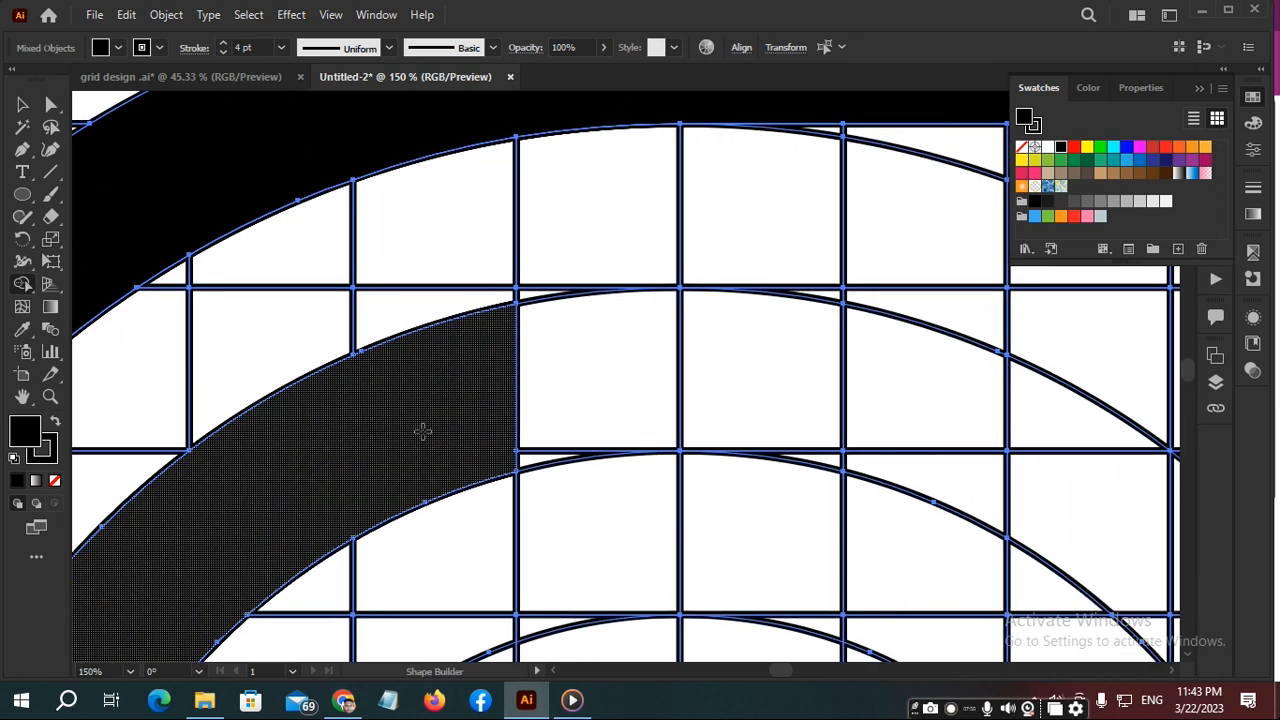
- Extend the second band over the crown and along the grid's third row to the right edge
left_click_drag(515, 427, 520, 440)
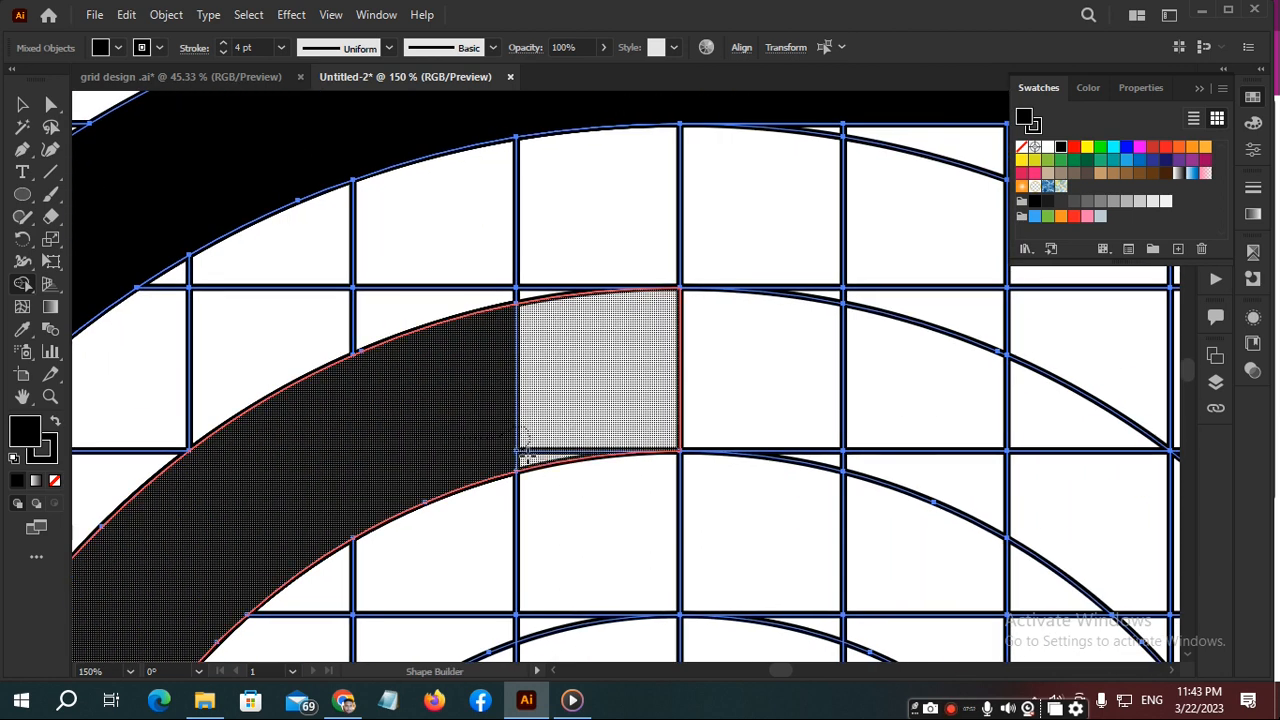
mouse_move(585, 413)
left_mouse_down()
mouse_move(711, 369)
mouse_move(903, 352)
left_mouse_up()
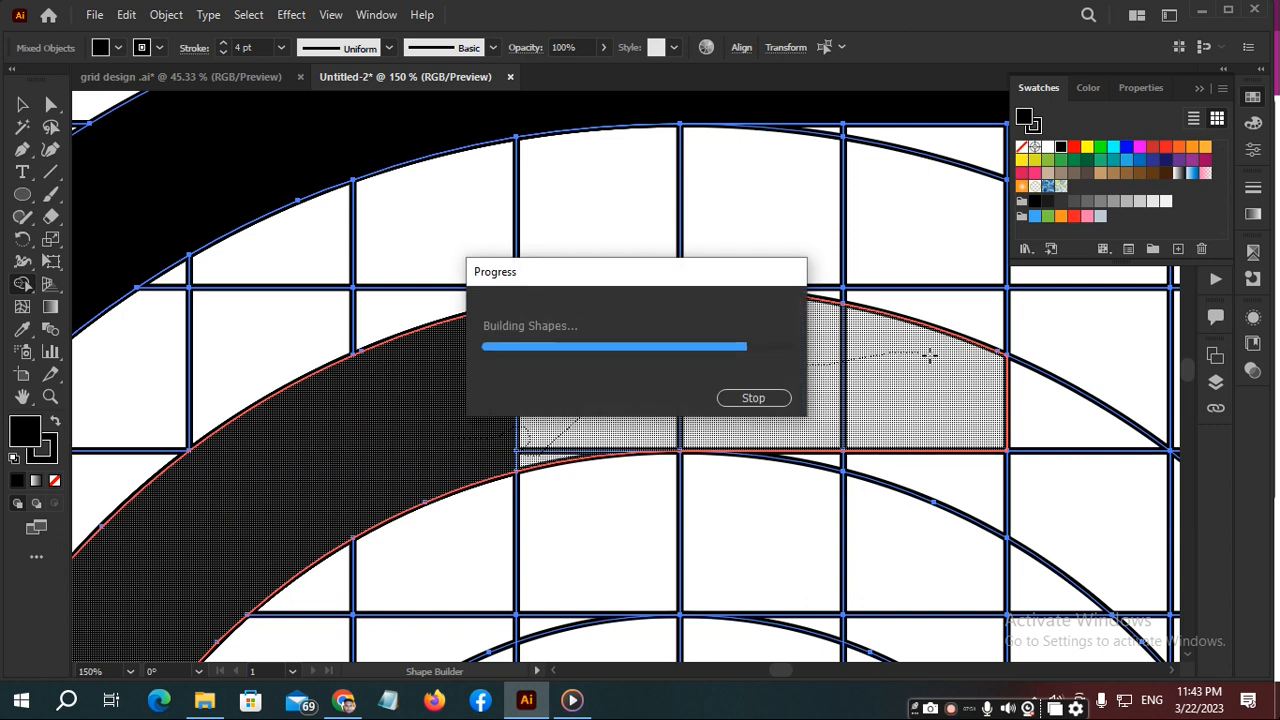
left_click_drag(985, 362, 263, 449)
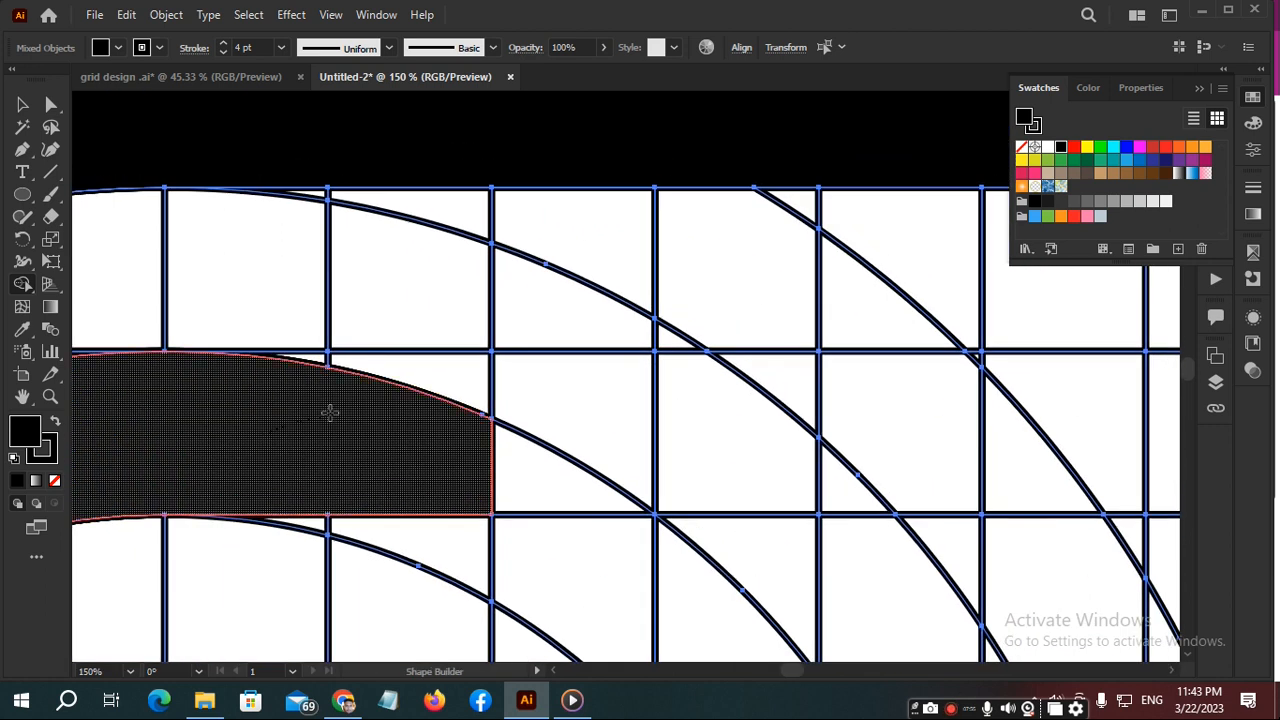
mouse_move(318, 366)
left_mouse_down()
mouse_move(489, 368)
mouse_move(600, 391)
mouse_move(522, 492)
mouse_move(544, 464)
mouse_move(745, 426)
mouse_move(749, 404)
mouse_move(835, 390)
left_mouse_up()
mouse_move(846, 461)
left_mouse_down()
mouse_move(1041, 430)
mouse_move(1047, 395)
left_mouse_up()
left_click_drag(980, 364, 987, 363)
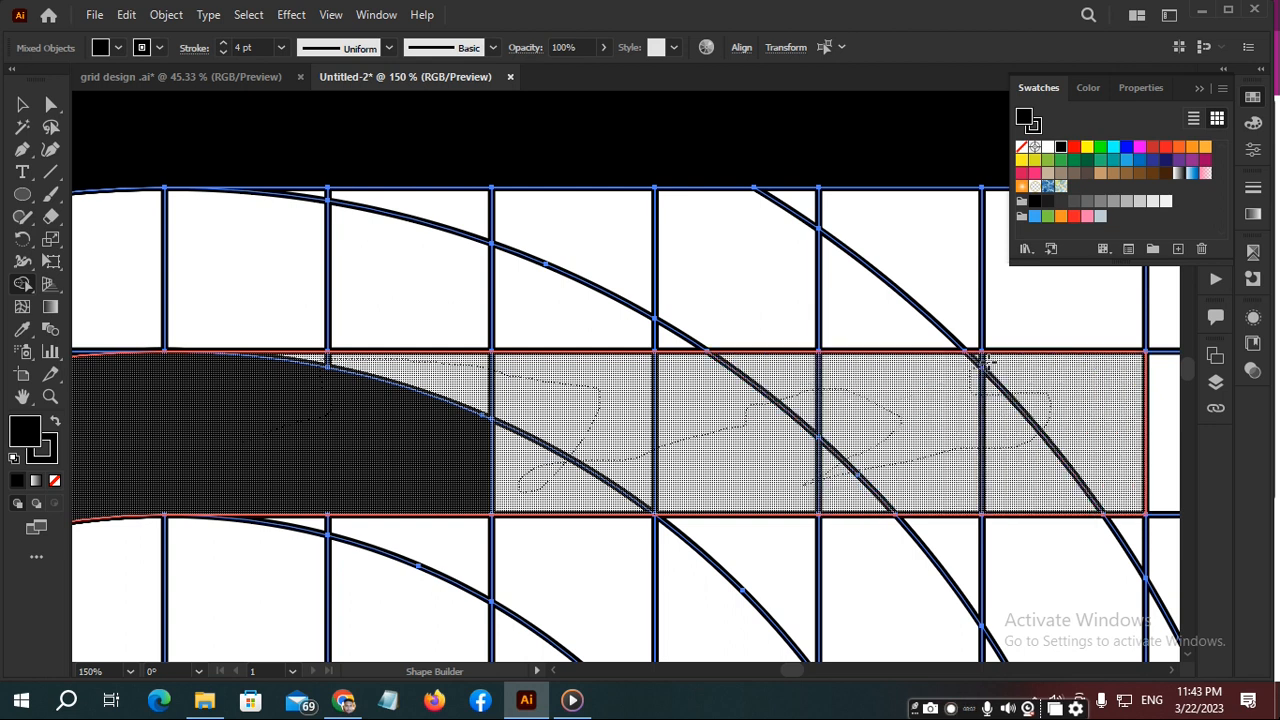
mouse_move(1053, 400)
left_mouse_down()
mouse_move(632, 428)
mouse_move(758, 423)
left_mouse_up()
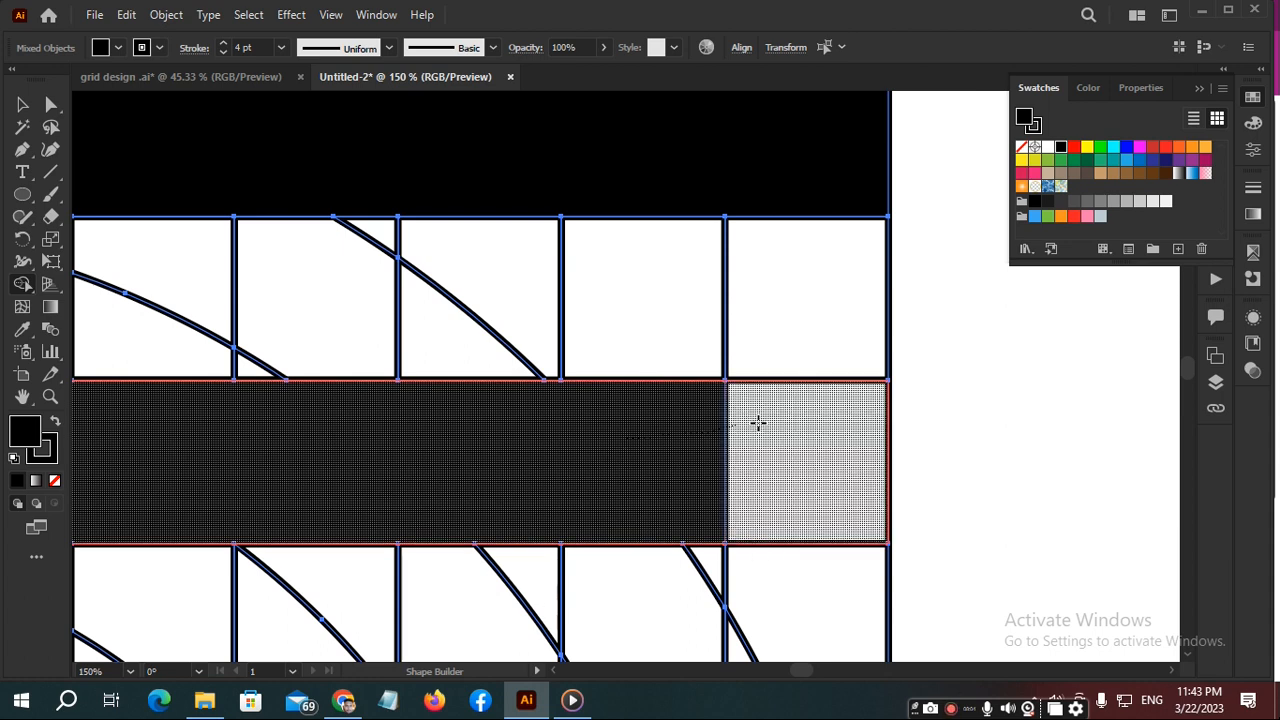
scroll(775, 423, "down", 2)
scroll(585, 424, "down", 1)
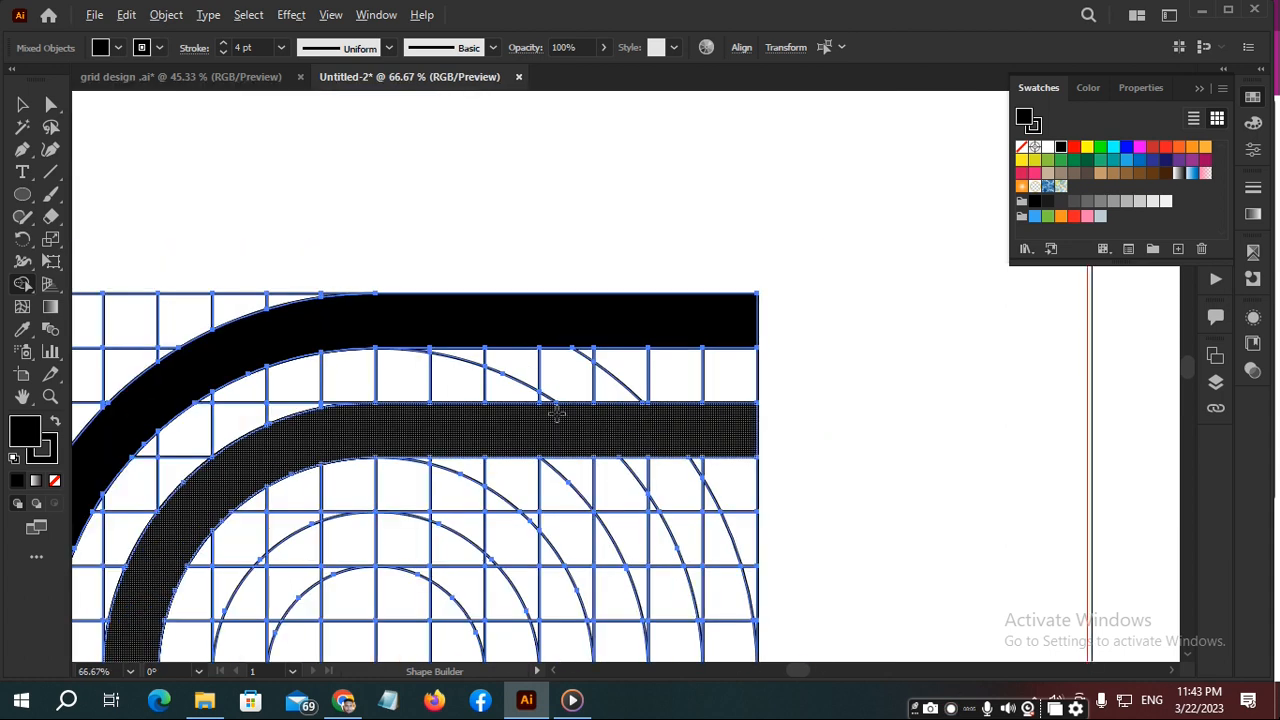
- Merge the grid's fifth row with the upper-left arc around the innermost circle into a third black band ending at the horizontal centre line
mouse_move(738, 525)
left_mouse_down()
mouse_move(560, 543)
mouse_move(536, 525)
mouse_move(449, 557)
mouse_move(455, 537)
left_mouse_up()
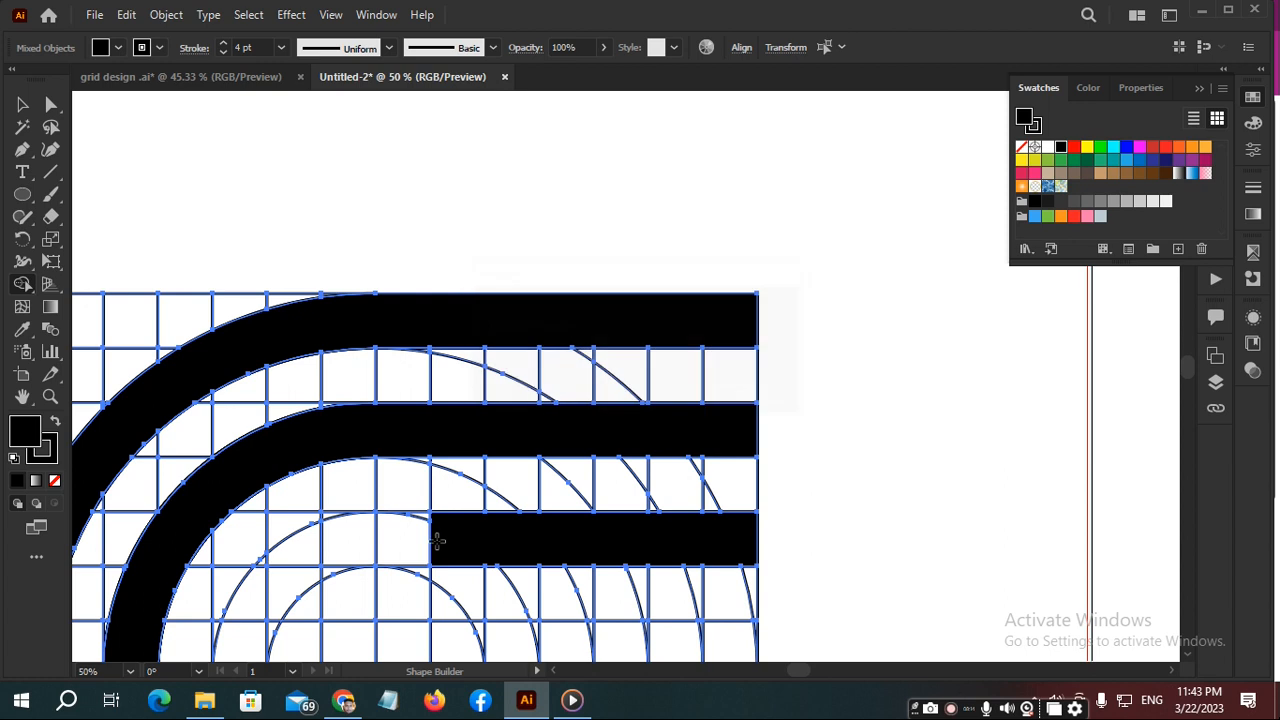
scroll(447, 541, "down", 2)
scroll(425, 543, "up", 5)
mouse_move(451, 531)
left_mouse_down()
mouse_move(490, 475)
mouse_move(456, 503)
mouse_move(270, 538)
mouse_move(760, 354)
mouse_move(660, 436)
mouse_move(700, 426)
mouse_move(606, 429)
left_mouse_up()
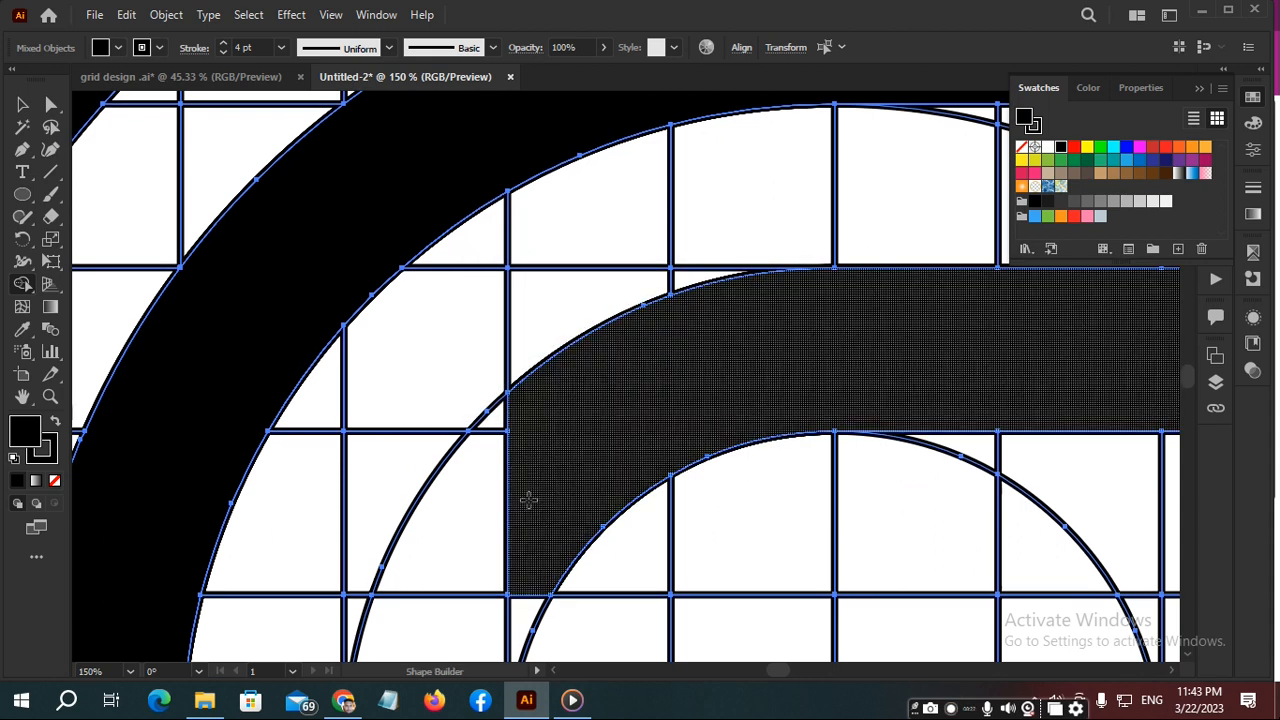
mouse_move(519, 428)
left_mouse_down()
mouse_move(495, 440)
mouse_move(478, 525)
left_mouse_up()
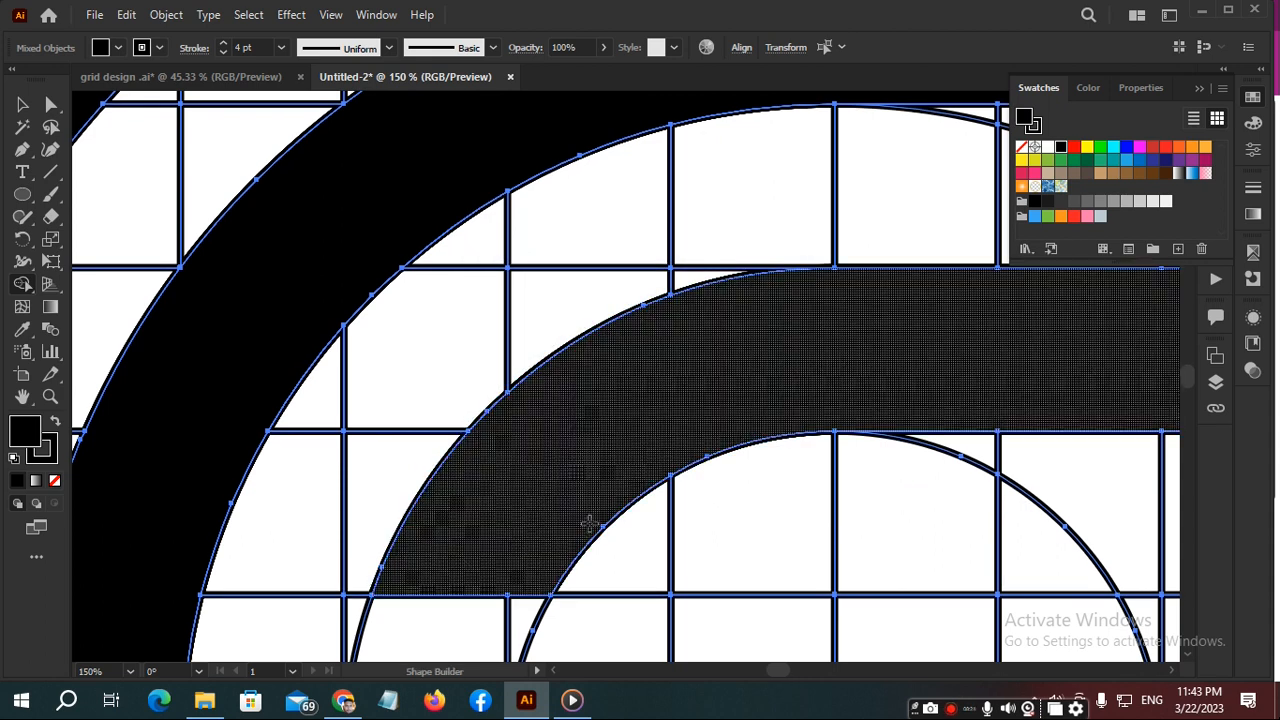
left_click_drag(576, 511, 700, 200)
left_click_drag(651, 277, 600, 343)
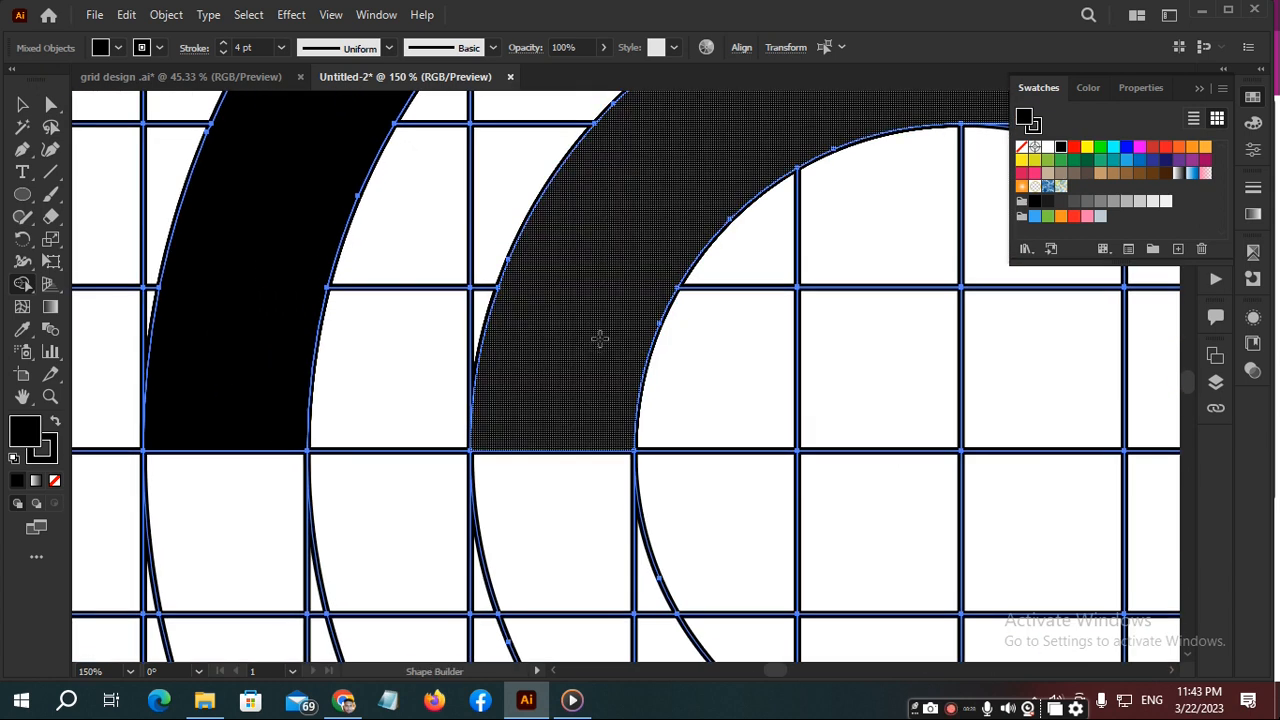
scroll(600, 340, "down", 4)
scroll(608, 318, "down", 1)
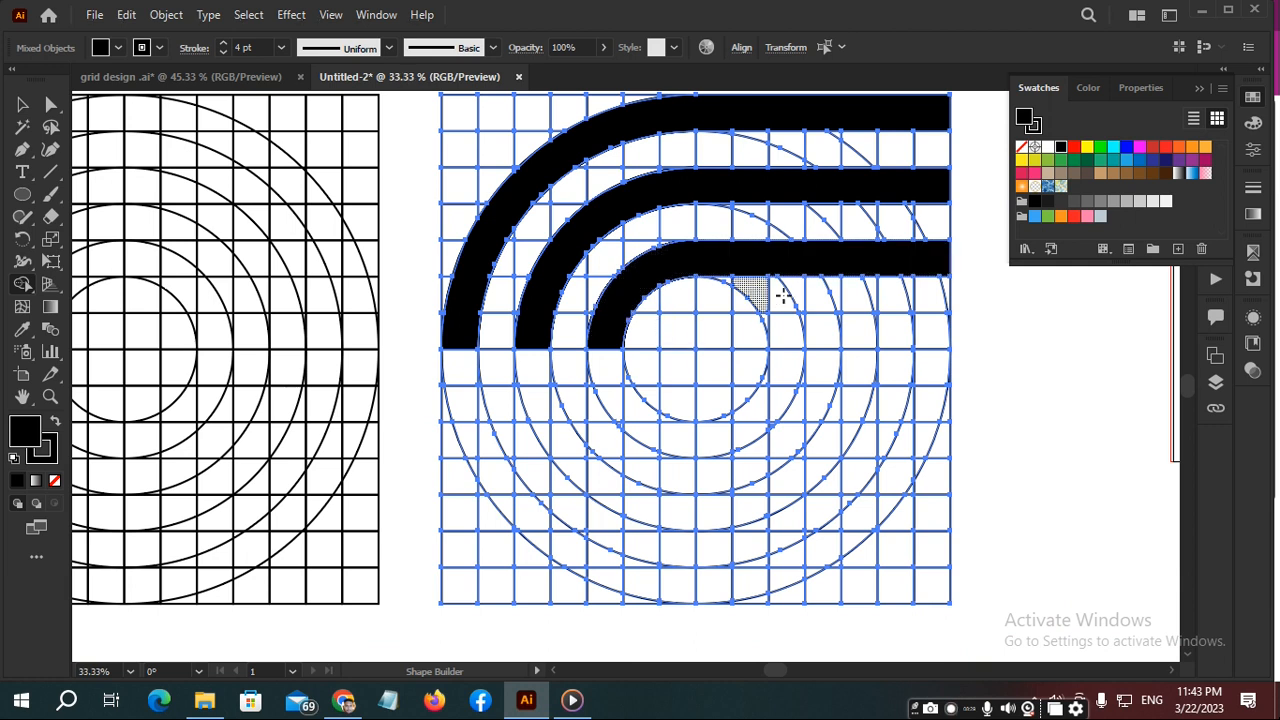
- Select only the three black bands and cut them out of the grid
key("v")
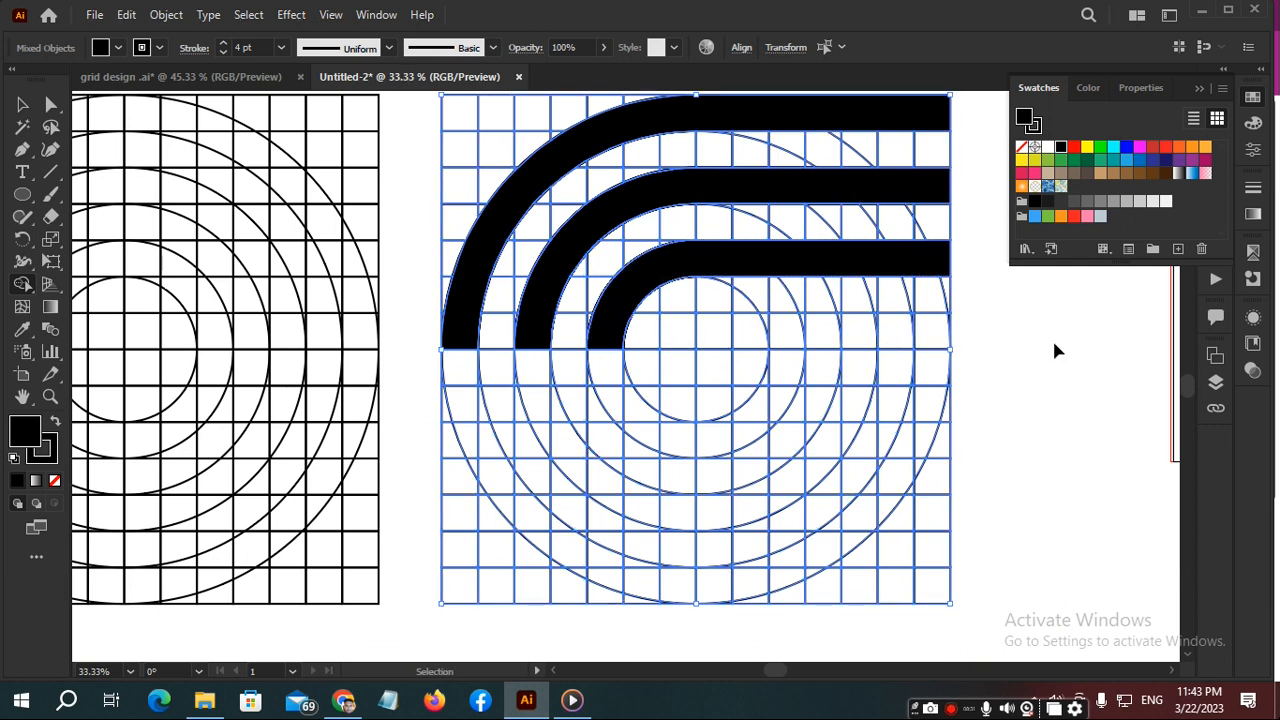
left_click(1058, 350)
key("shift+m")
key("space")
left_click_drag(948, 260, 854, 346)
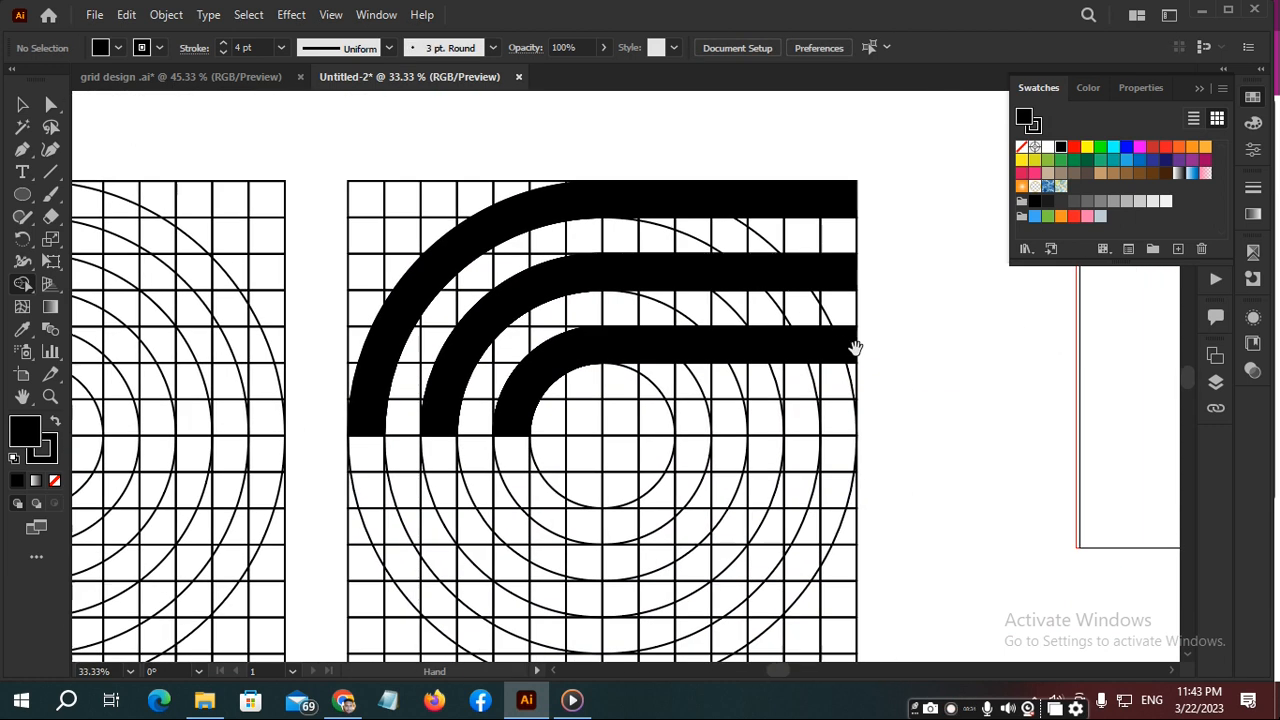
key("v")
left_click(822, 347)
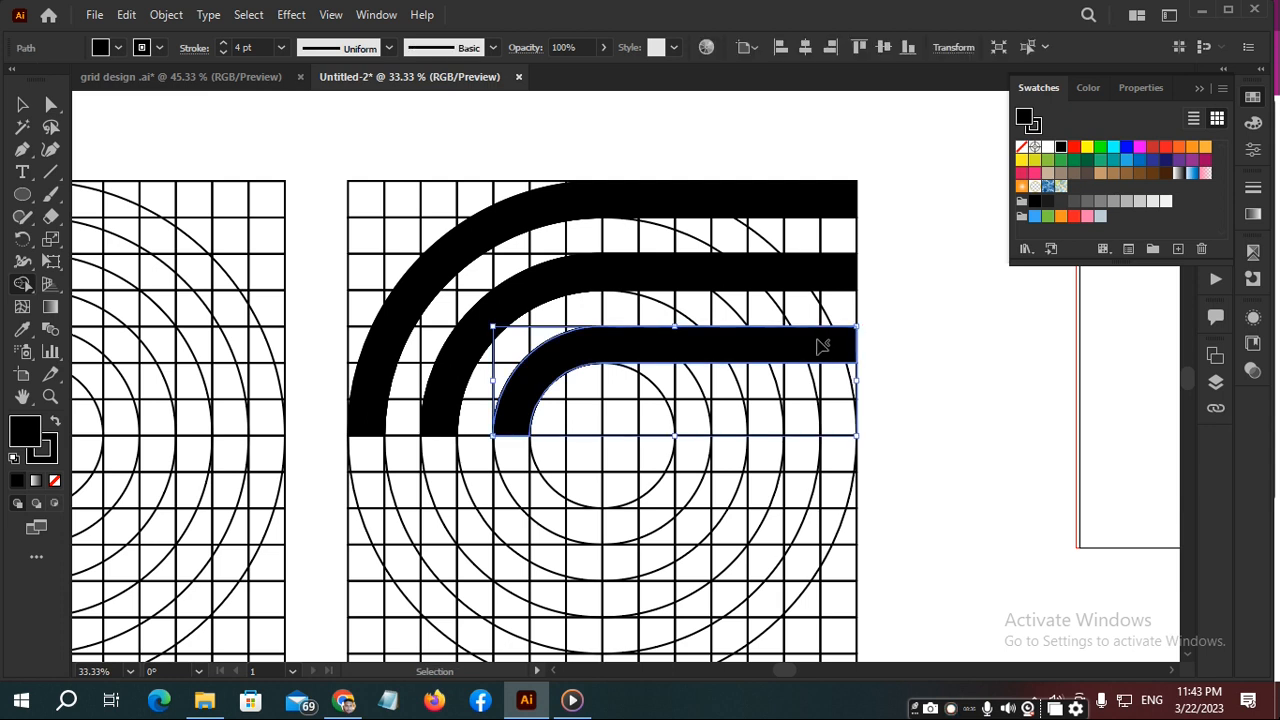
left_click(838, 280, "shift")
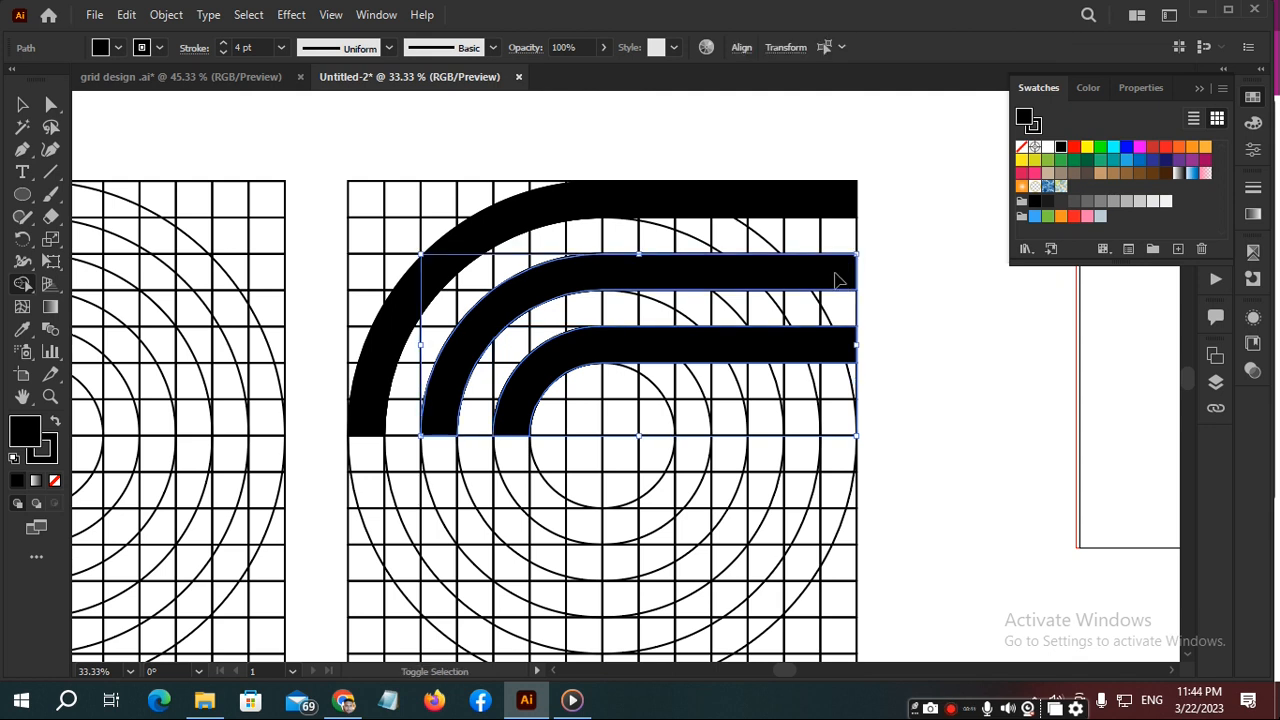
left_click(802, 206, "shift")
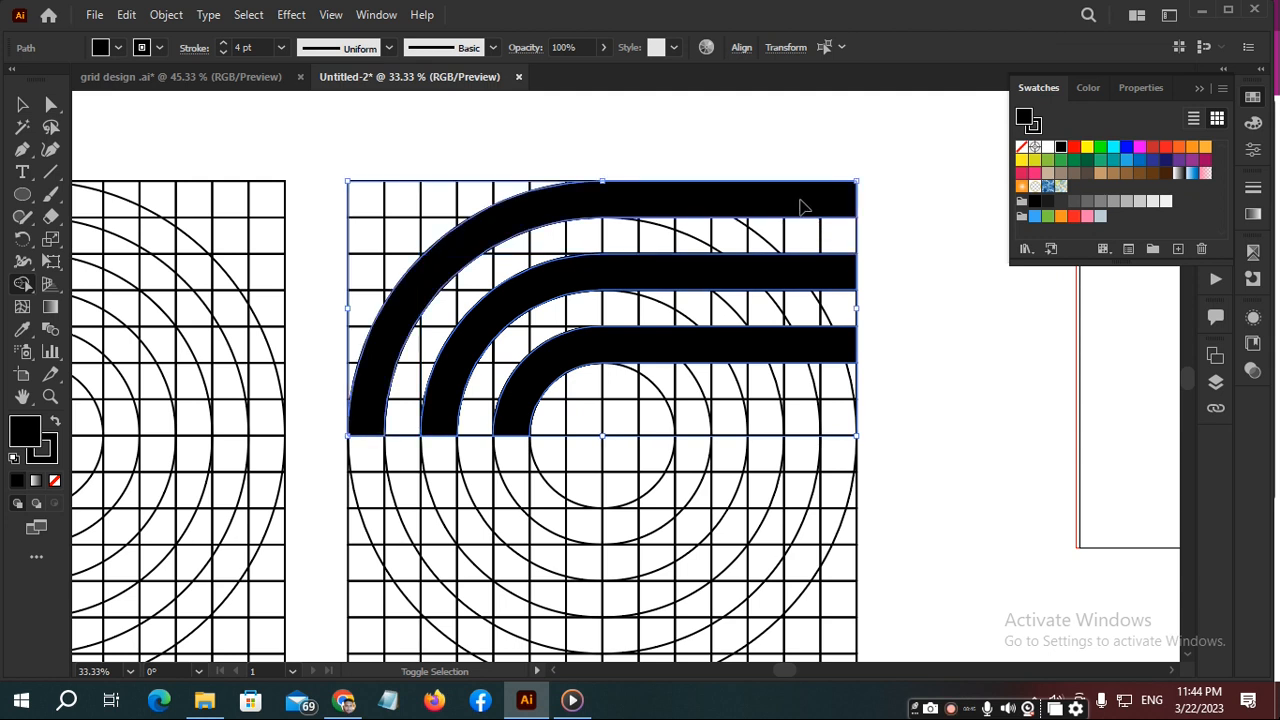
key("shift+m")
key("v")
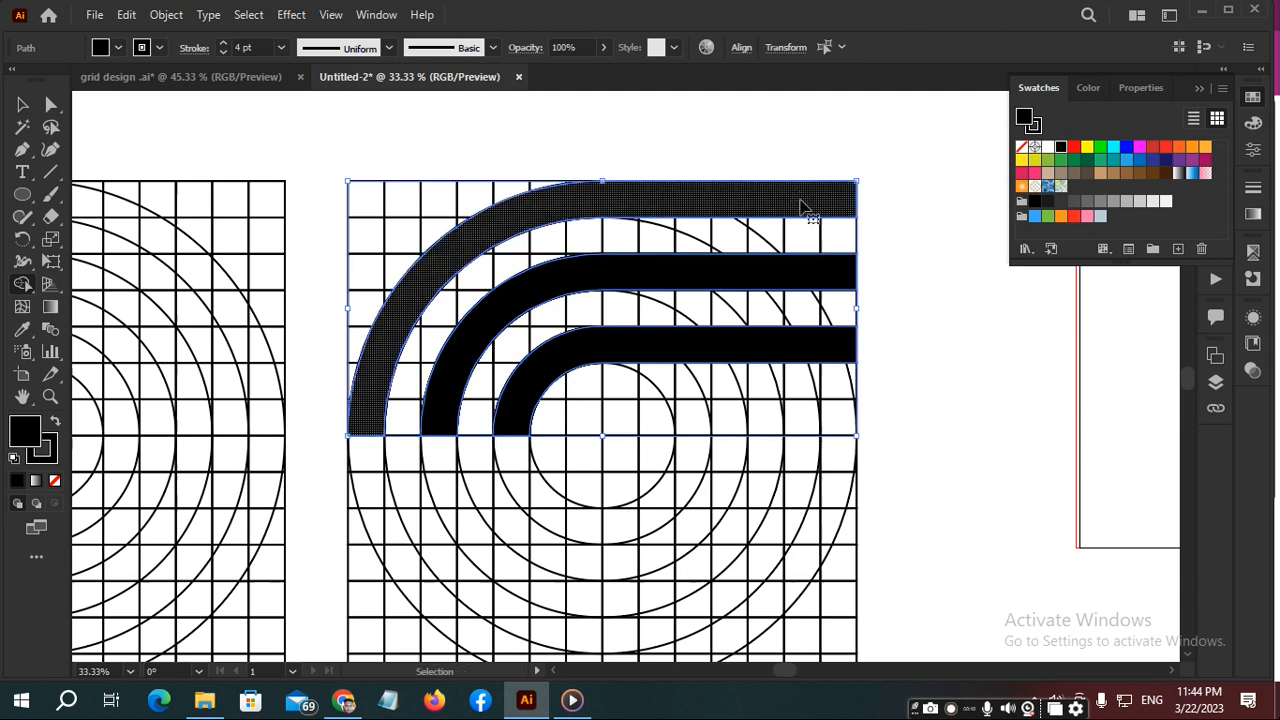
key("ctrl+x")
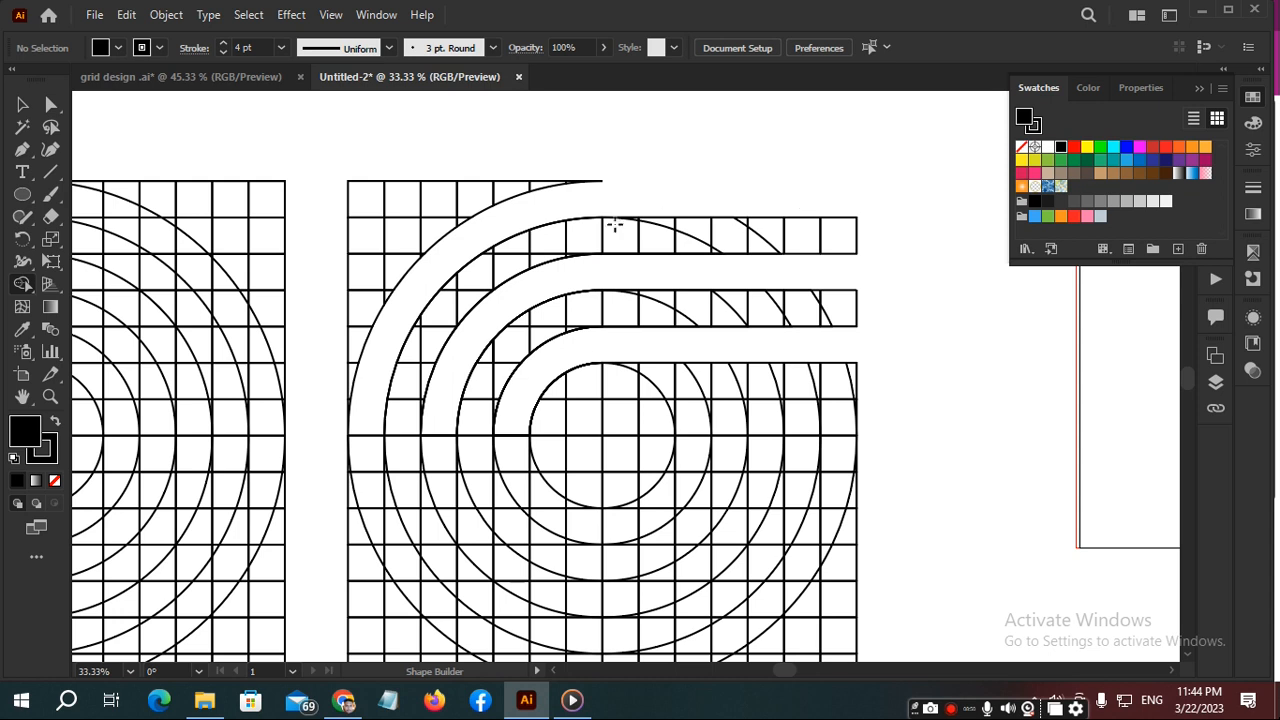
- Paste the three black bands onto the middle of the empty artboard and group them
scroll(530, 203, "down", 2)
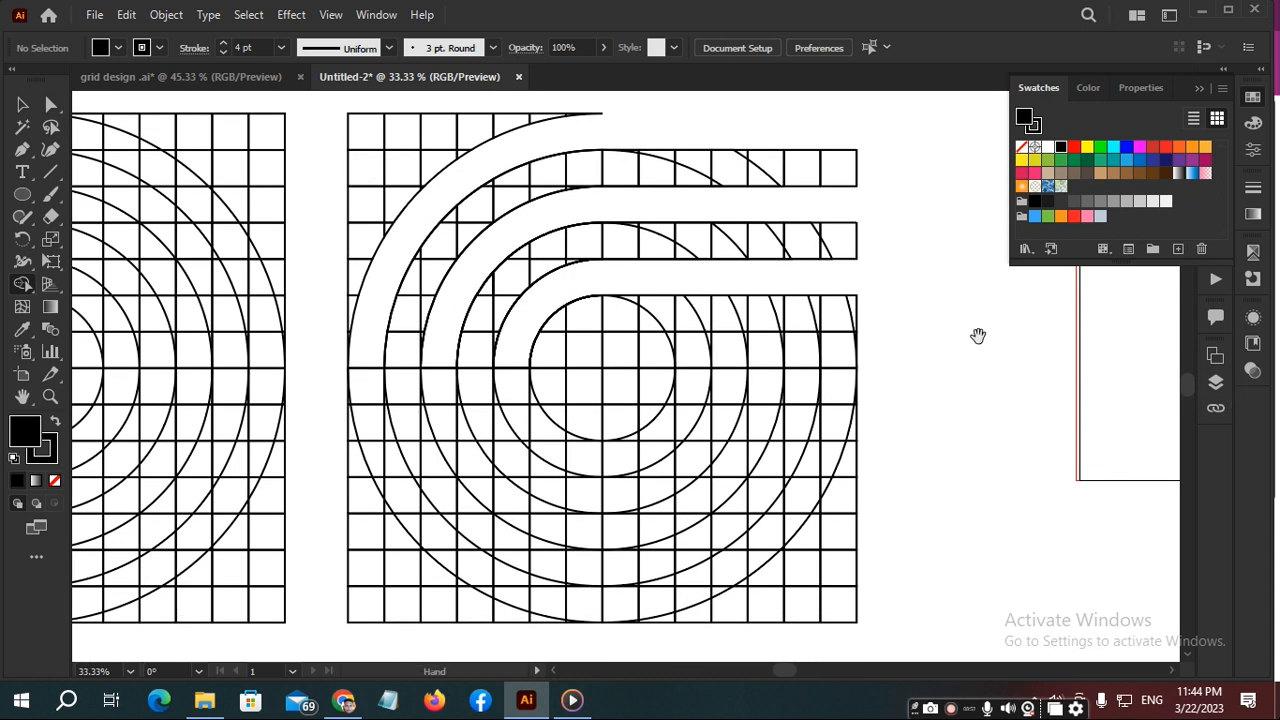
left_click_drag(977, 337, 240, 326)
left_click_drag(611, 217, 423, 286)
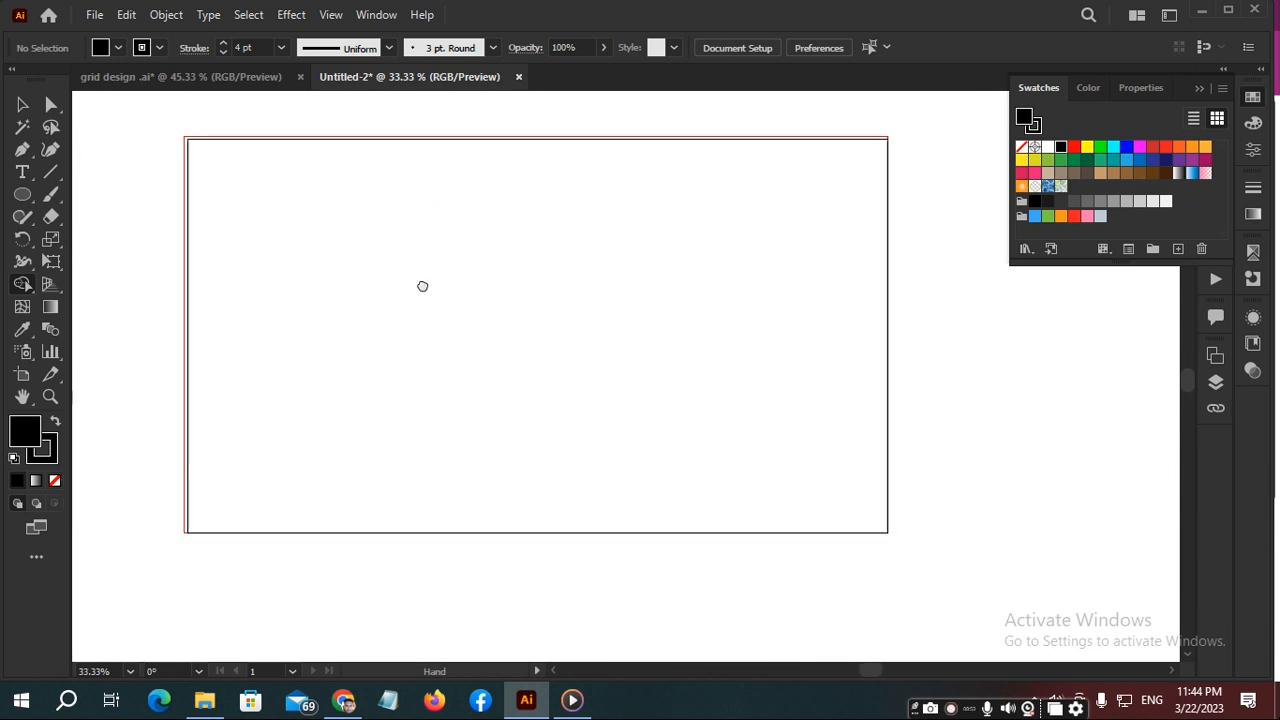
key("ctrl+plus")
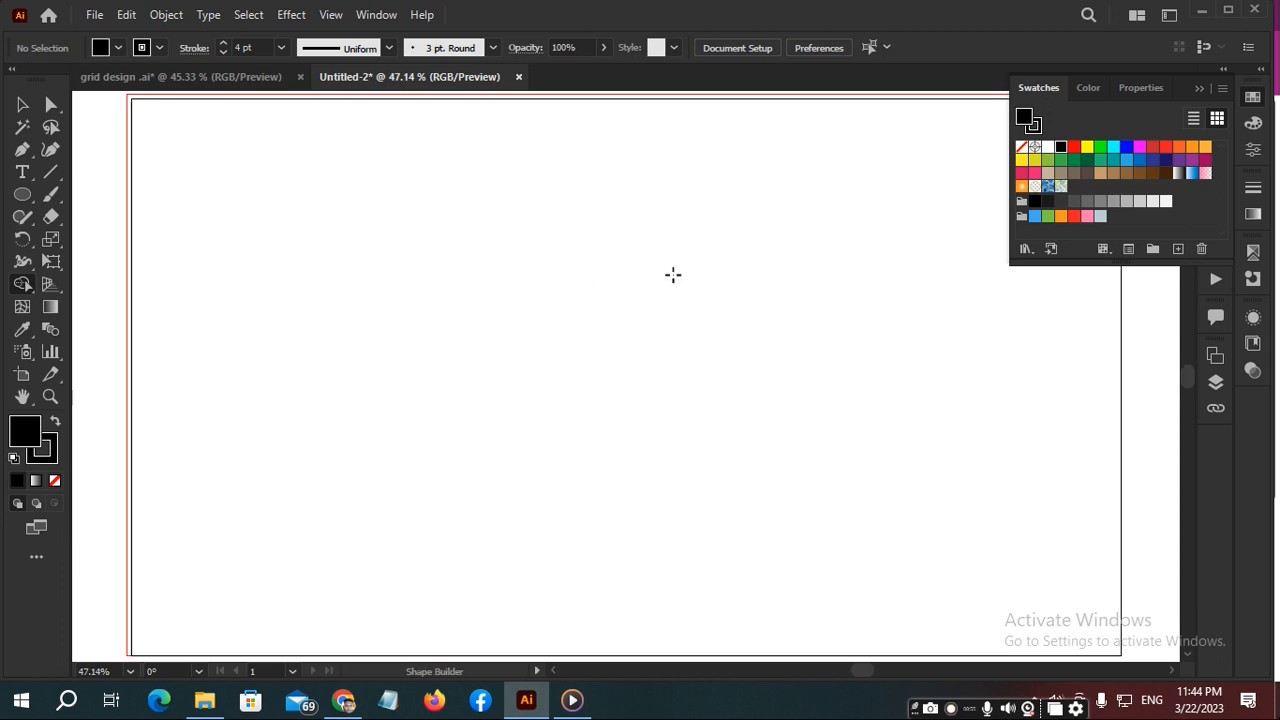
scroll(651, 263, "down", 3)
scroll(660, 268, "up", 2)
scroll(674, 284, "up", 1)
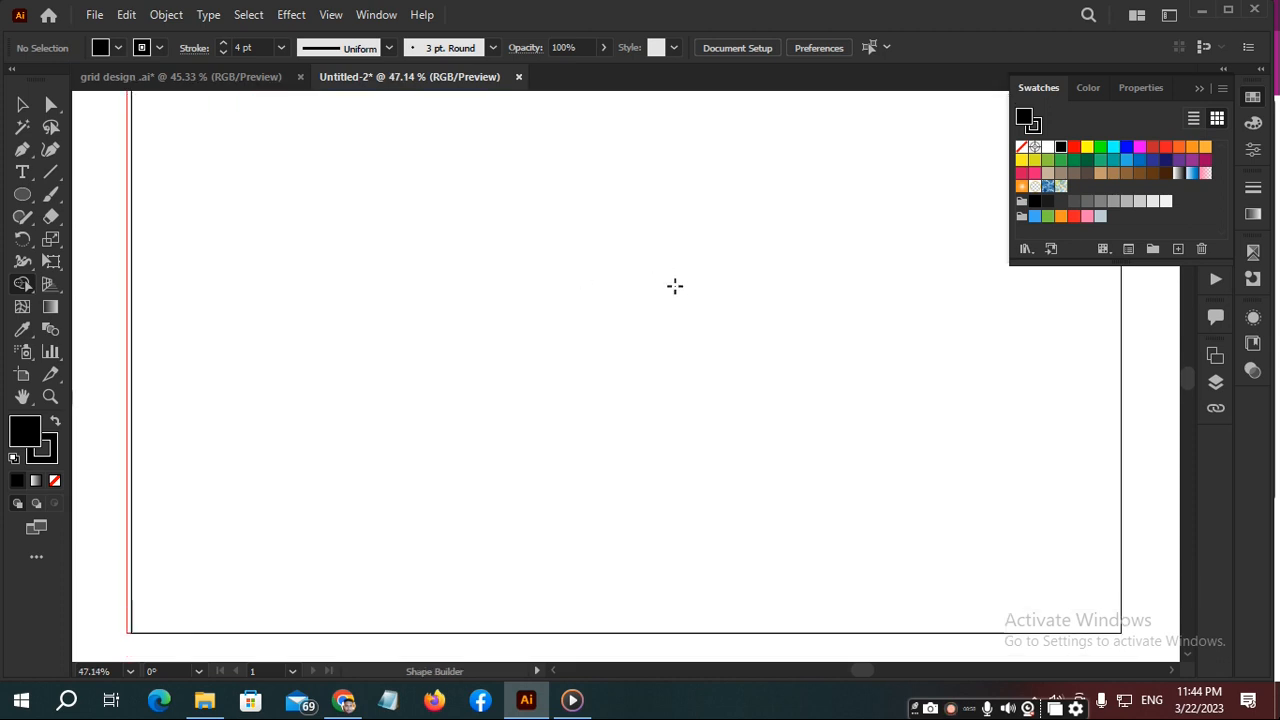
scroll(642, 300, "up", 1)
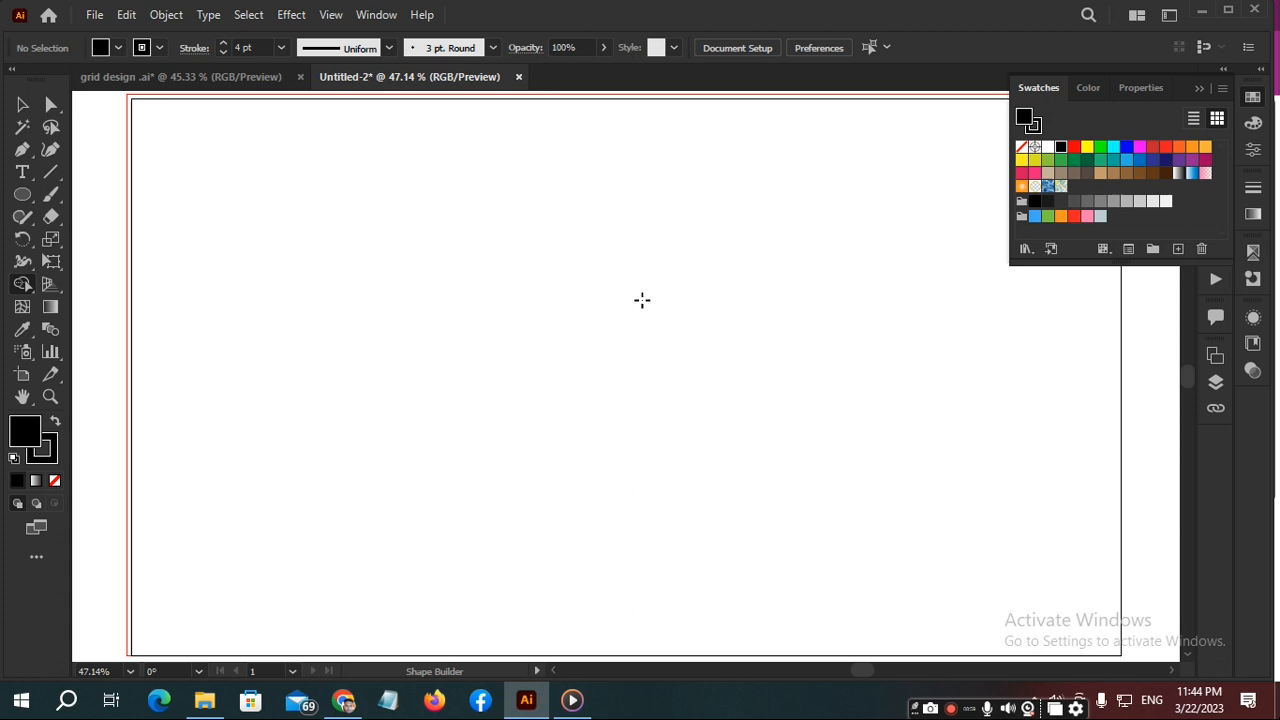
key("ctrl+v")
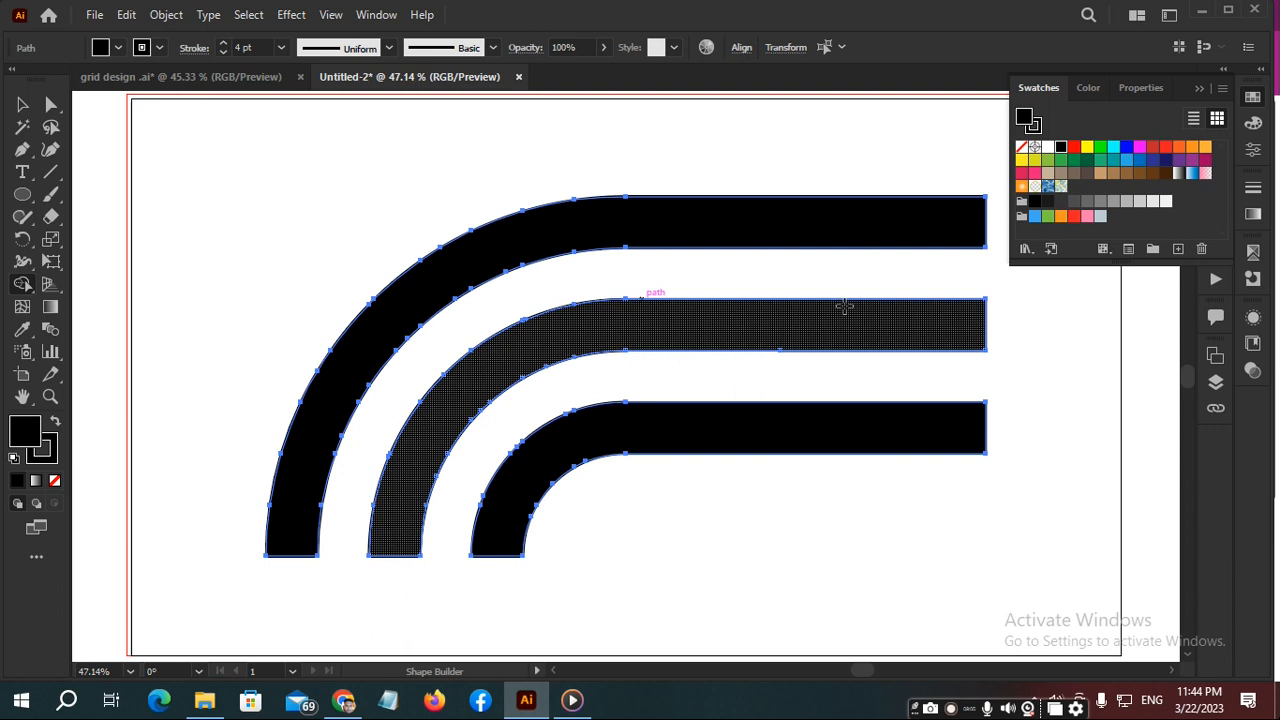
left_click(845, 313)
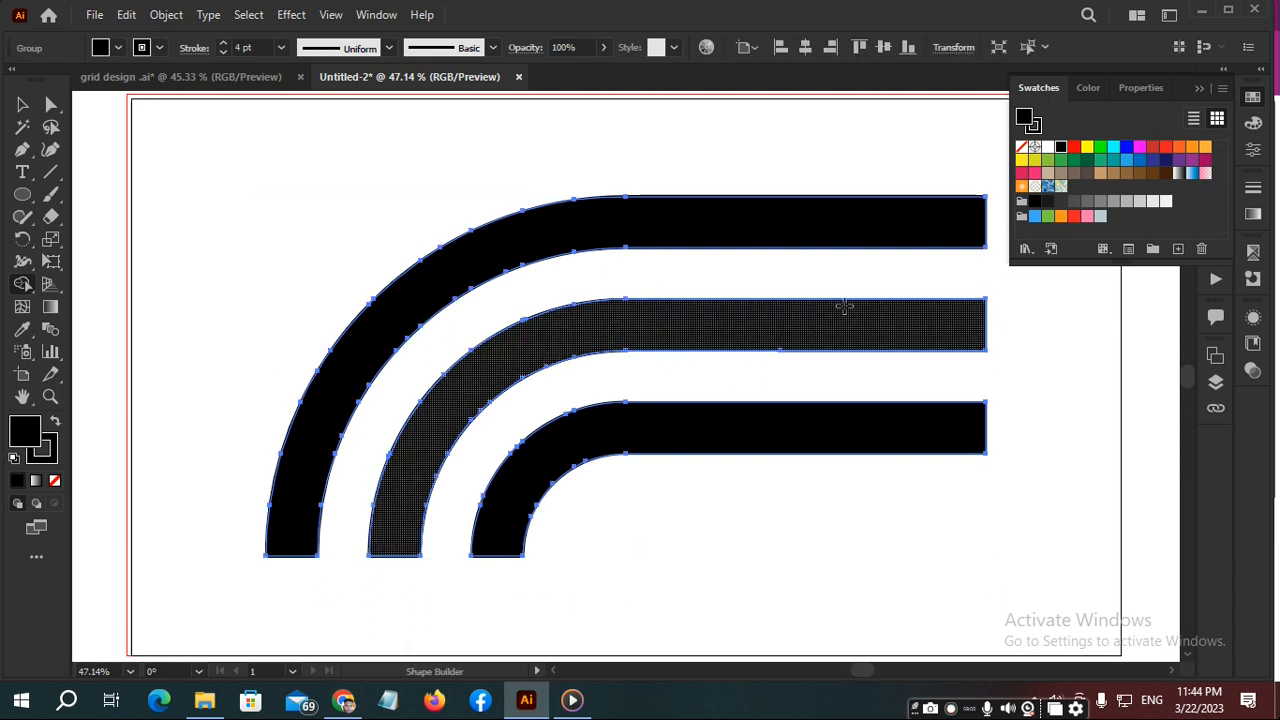
key("v")
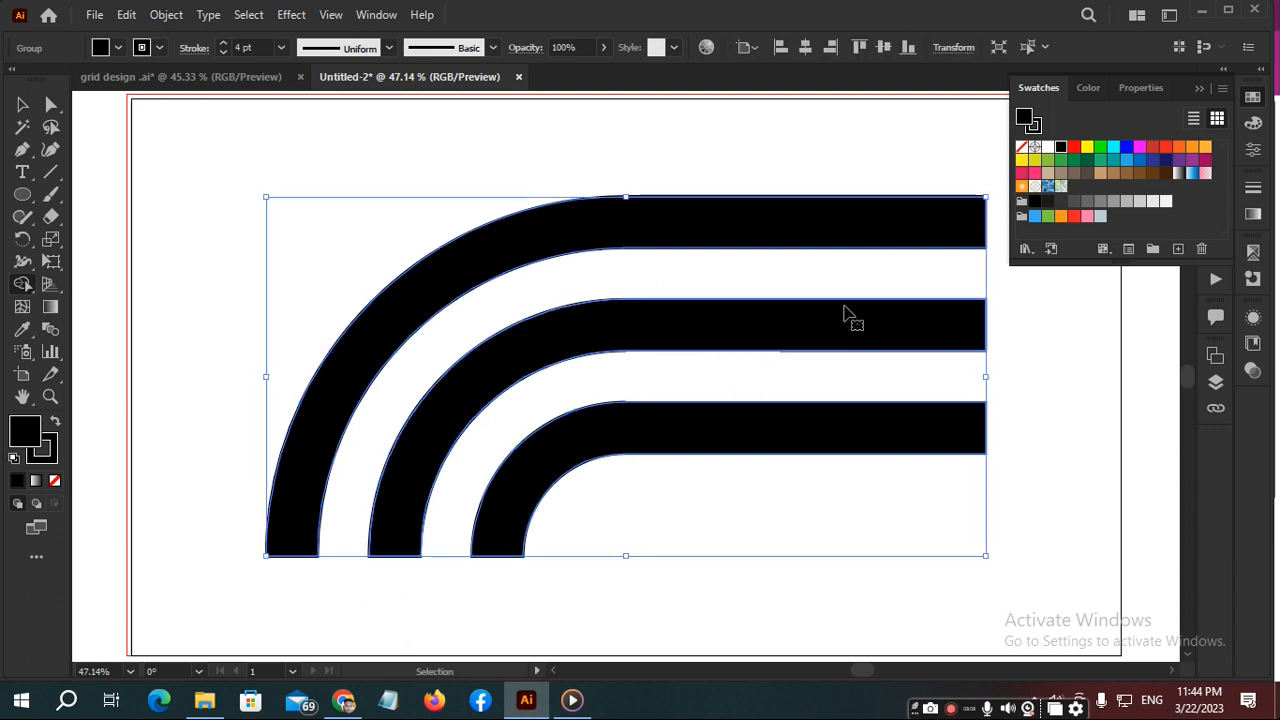
key("ctrl+g")
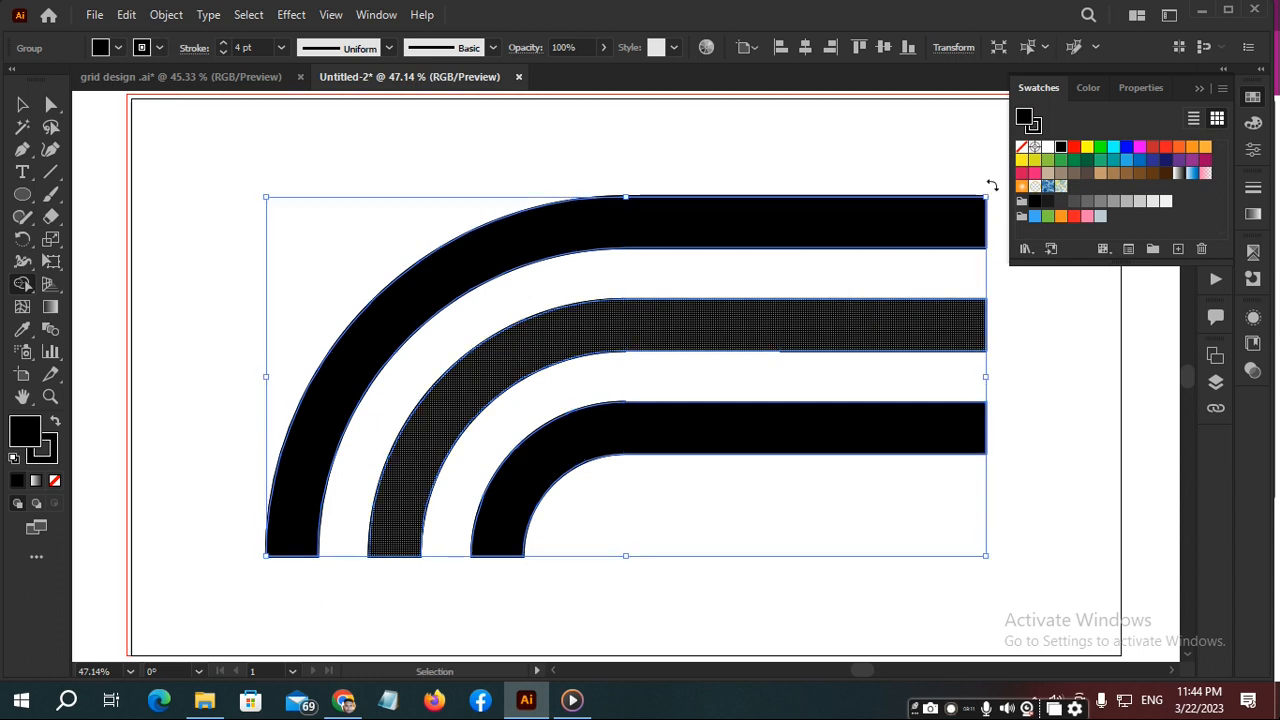
- Create a copy of the band group rotated 180° over the original
left_click_drag(991, 185, 508, 458)
key("shift+m")
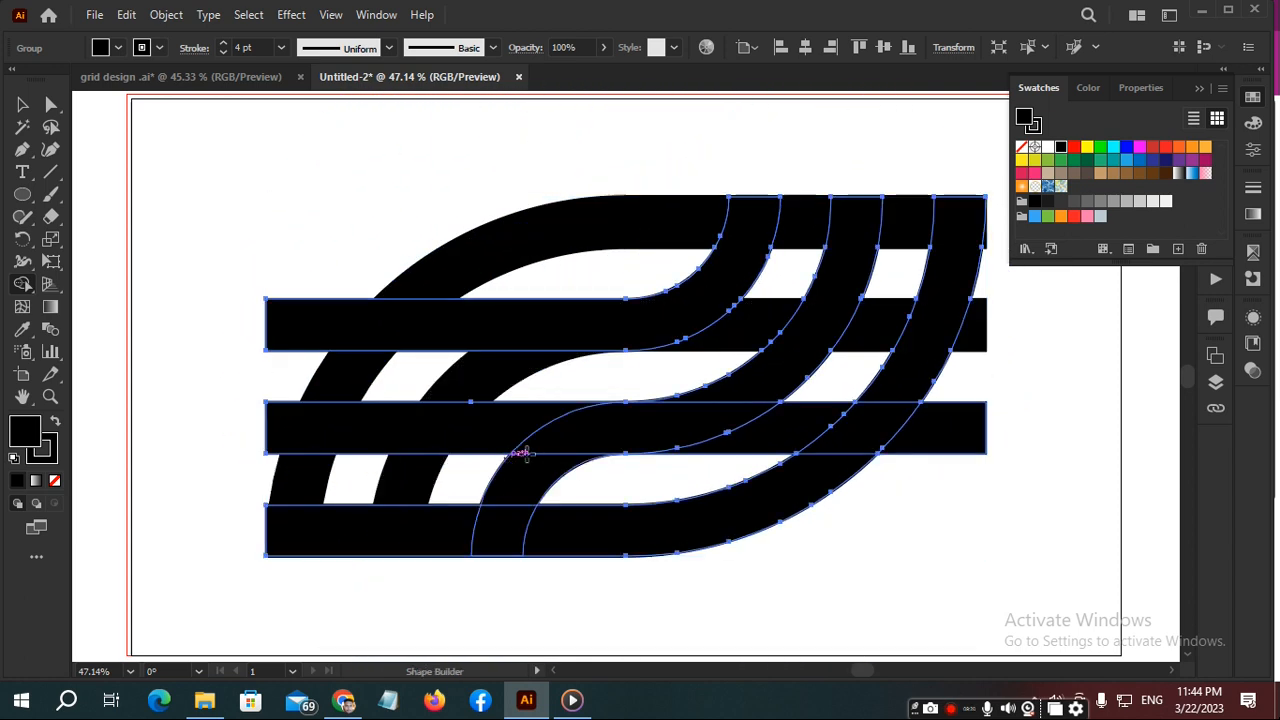
scroll(780, 400, "down", 2)
key("v")
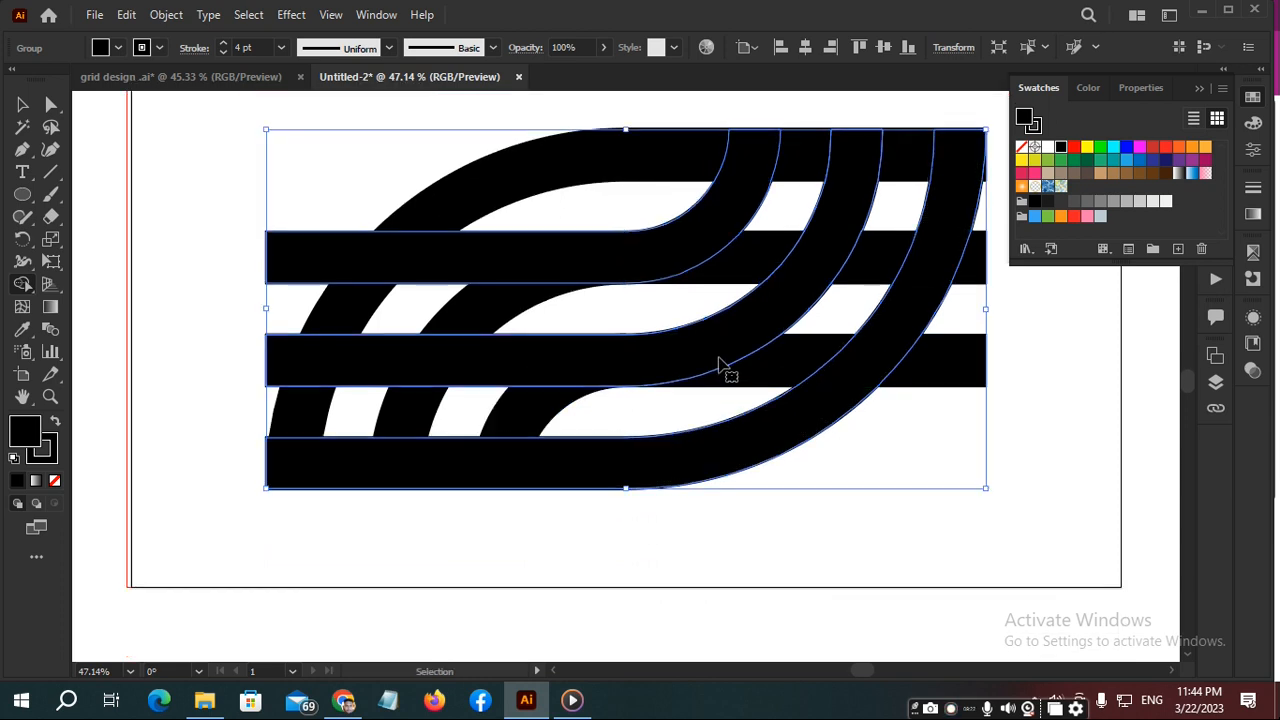
- Move the rotated copy straight down below the original bands so the two halves form an S shape
left_click_drag(717, 353, 737, 560)
key("shift+m")
mouse_move(783, 426)
left_mouse_down()
mouse_move(737, 223)
mouse_move(677, 263)
mouse_move(650, 353)
mouse_move(626, 334)
mouse_move(648, 334)
left_mouse_up()
key("v")
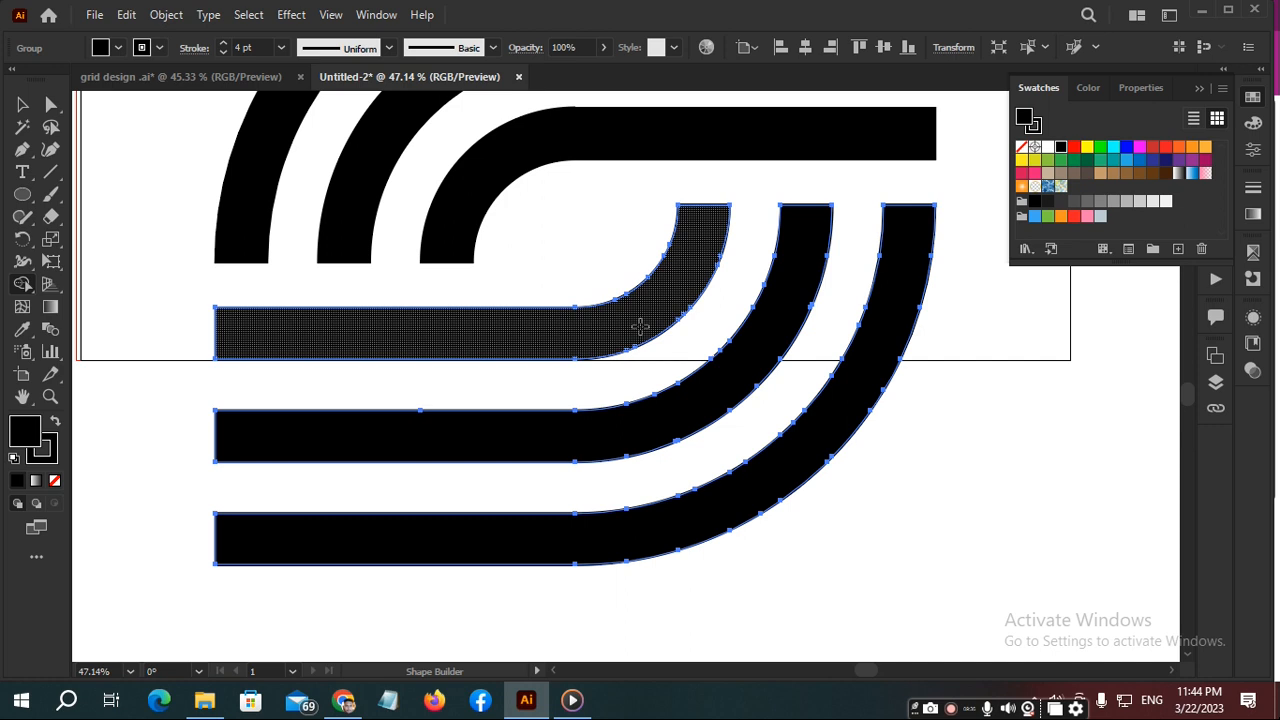
key("v")
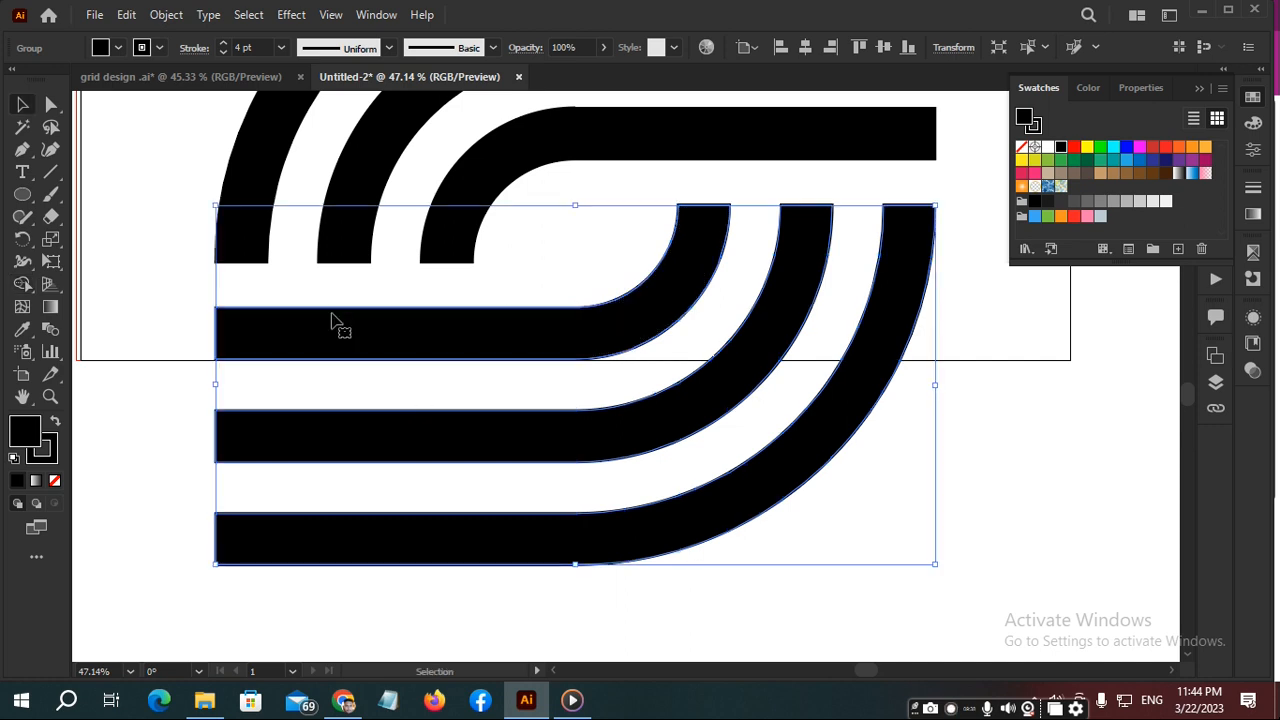
- Deselect the bands and compare the S shape with the pink logos in the grid design .ai document
scroll(480, 278, "down", 1)
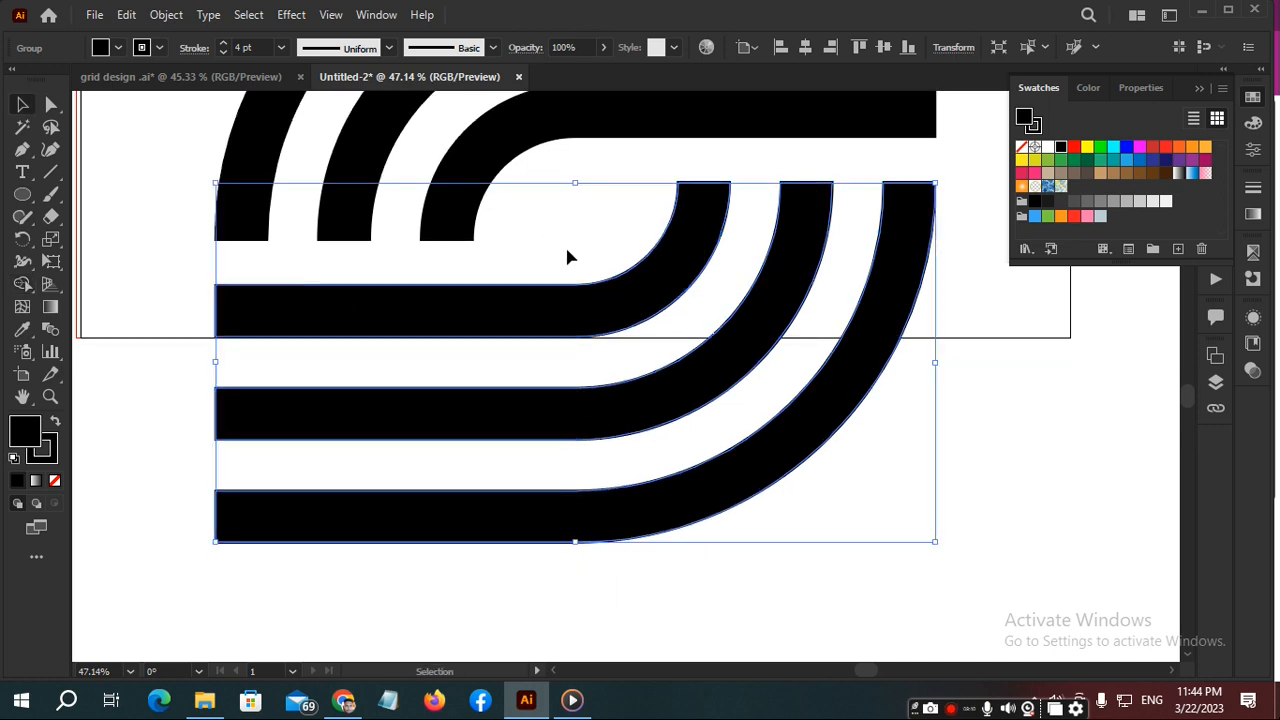
scroll(567, 258, "down", 3)
key("a")
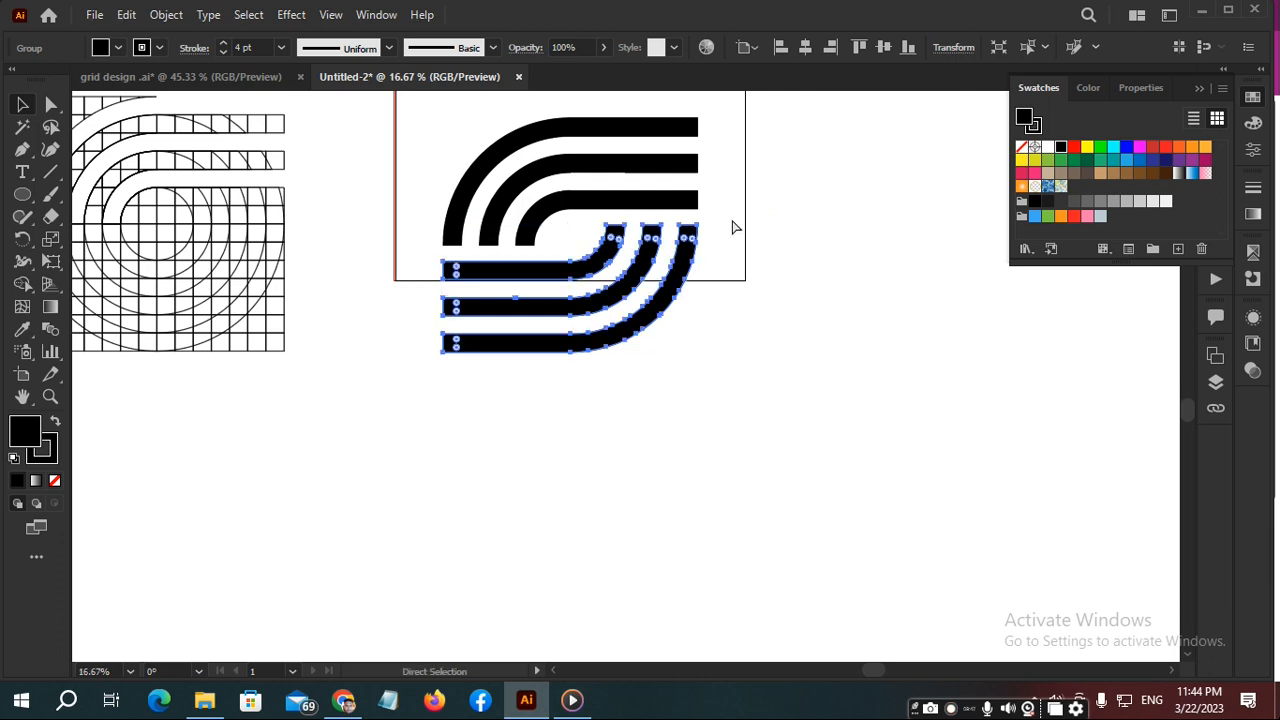
left_click(732, 227)
key("v")
left_click(265, 91)
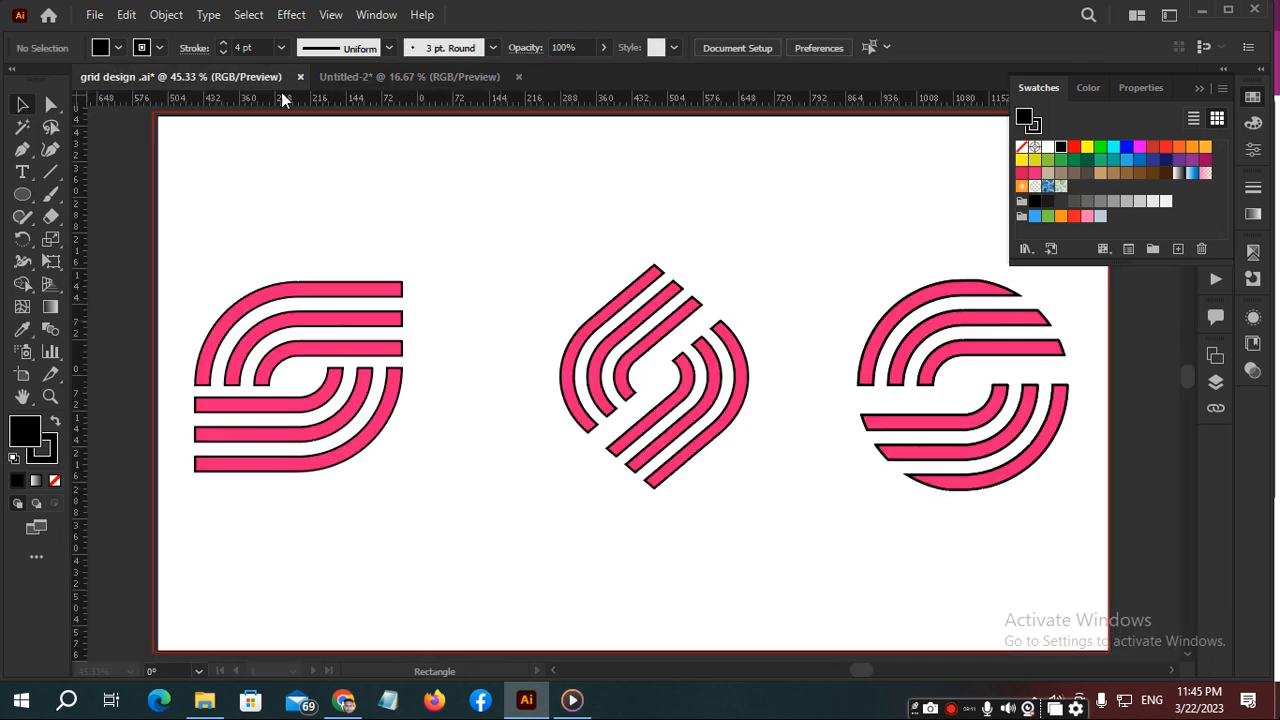
left_click_drag(209, 256, 483, 507)
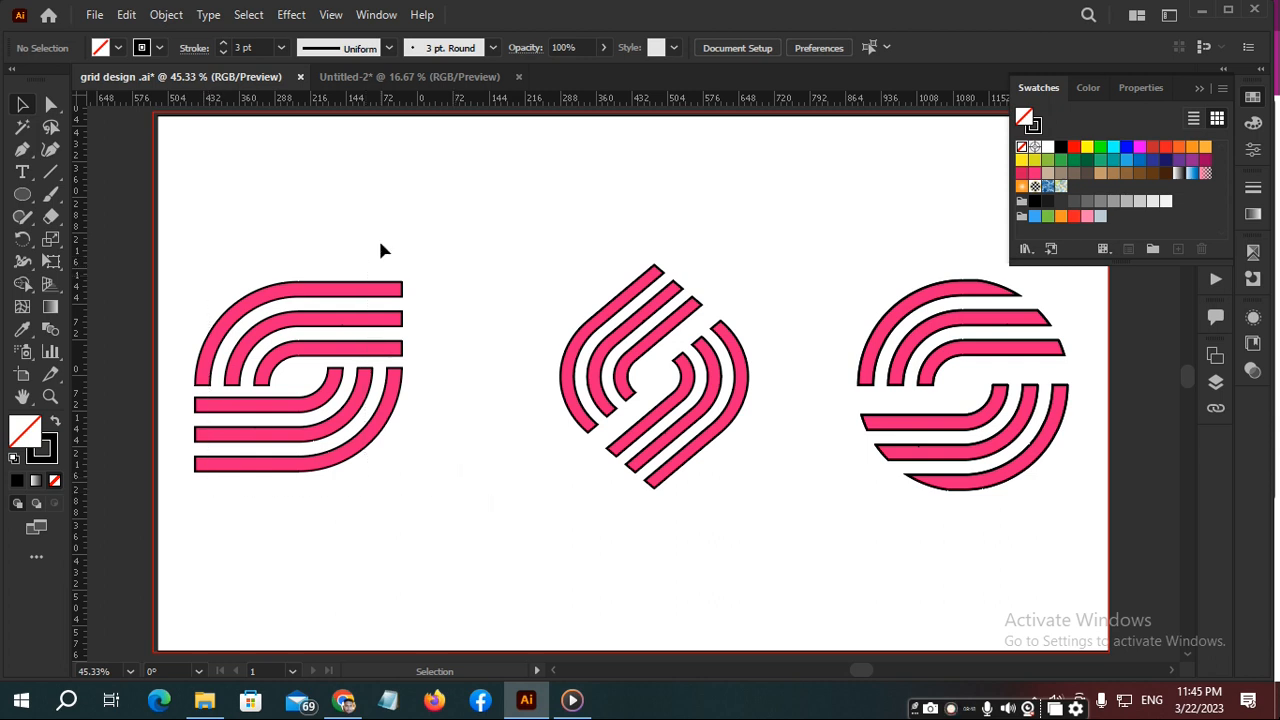
left_click(470, 76)
scroll(560, 245, "up", 2)
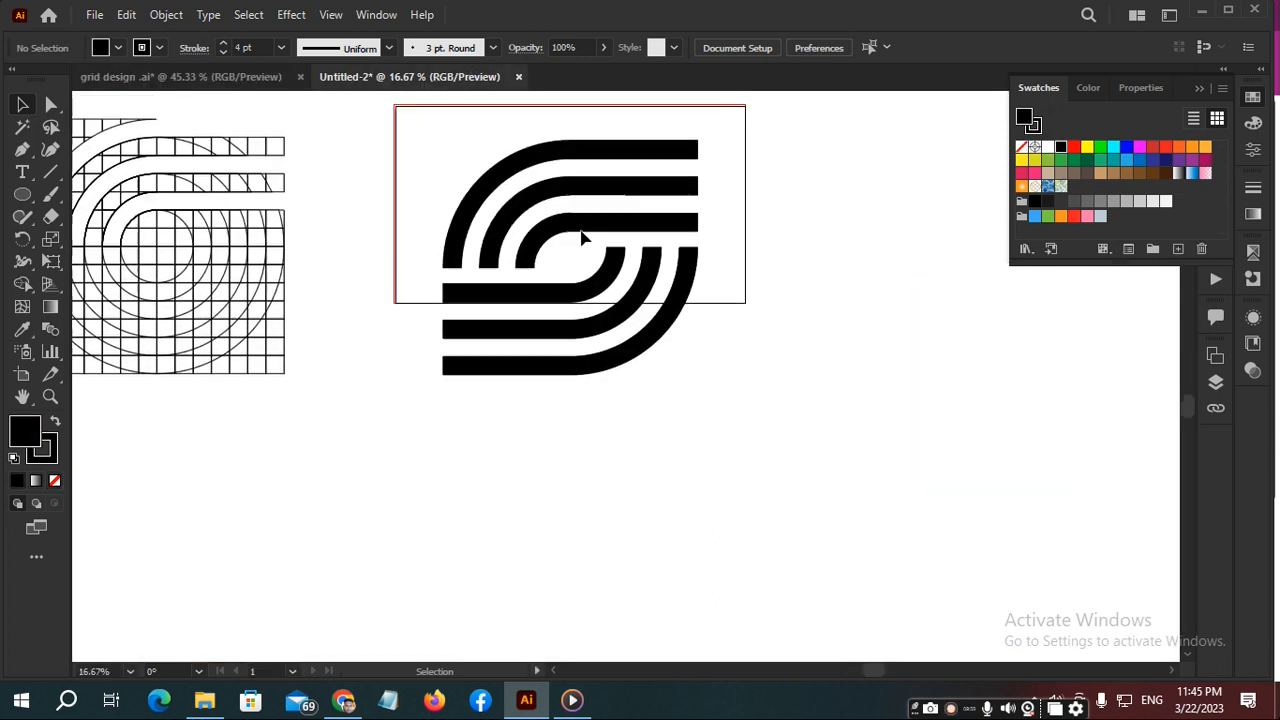
- Select both halves of the S logo, scale them down proportionally and place them in the artboard's left half
left_click_drag(440, 168, 739, 486)
key("ctrl+shift+b")
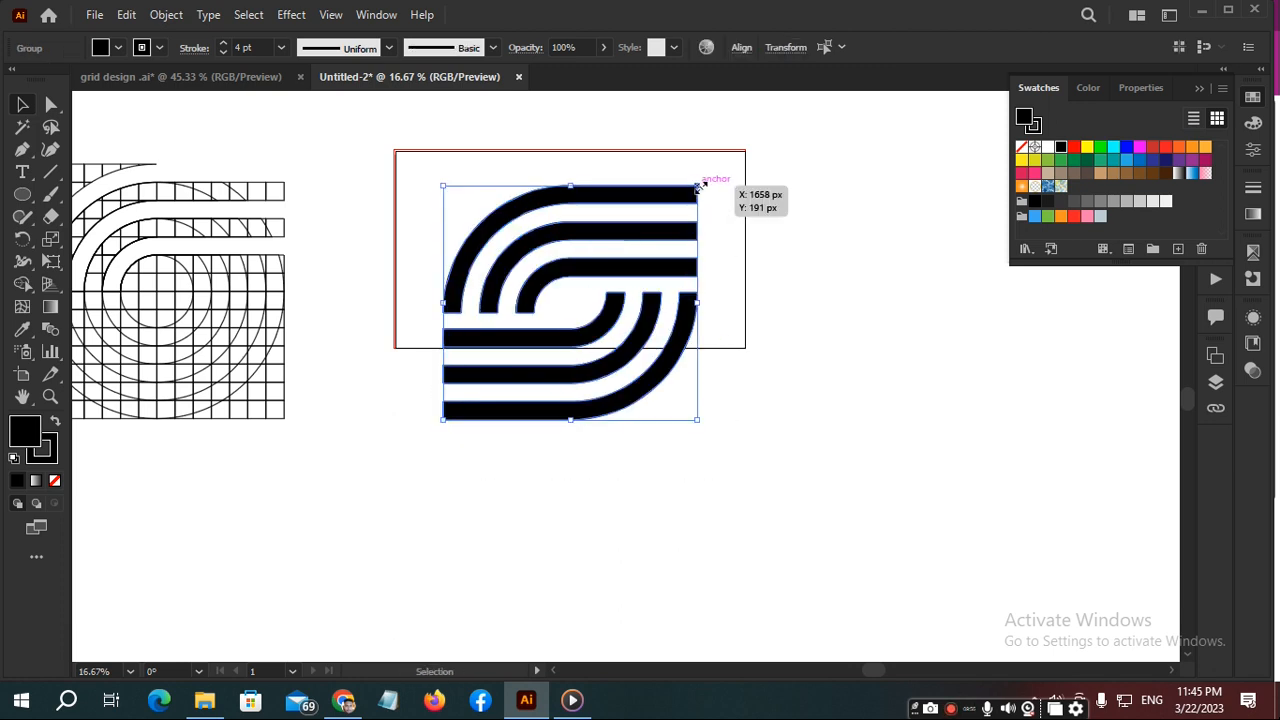
left_click_drag(697, 186, 619, 259)
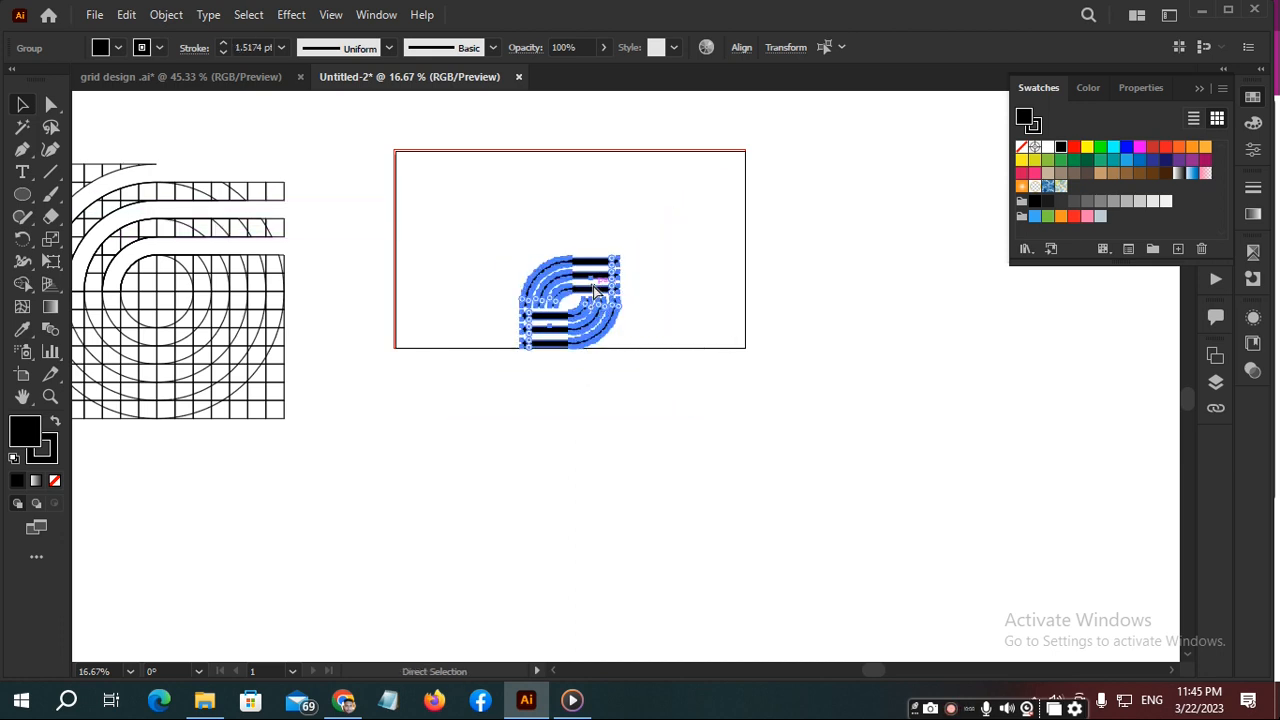
left_click_drag(596, 290, 518, 252)
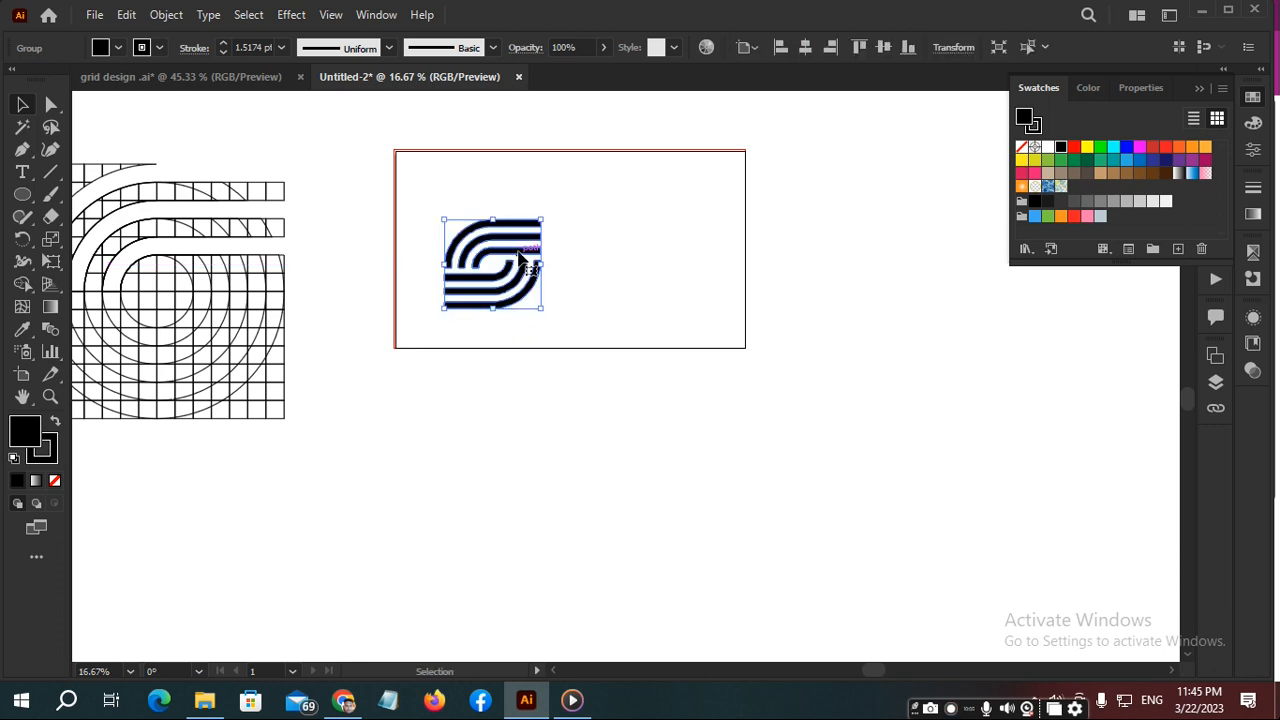
- Duplicate the small S logo beside the original and rotate the copy counterclockwise so its straight bands run diagonally
key("space")
left_click_drag(517, 250, 668, 206)
key("a")
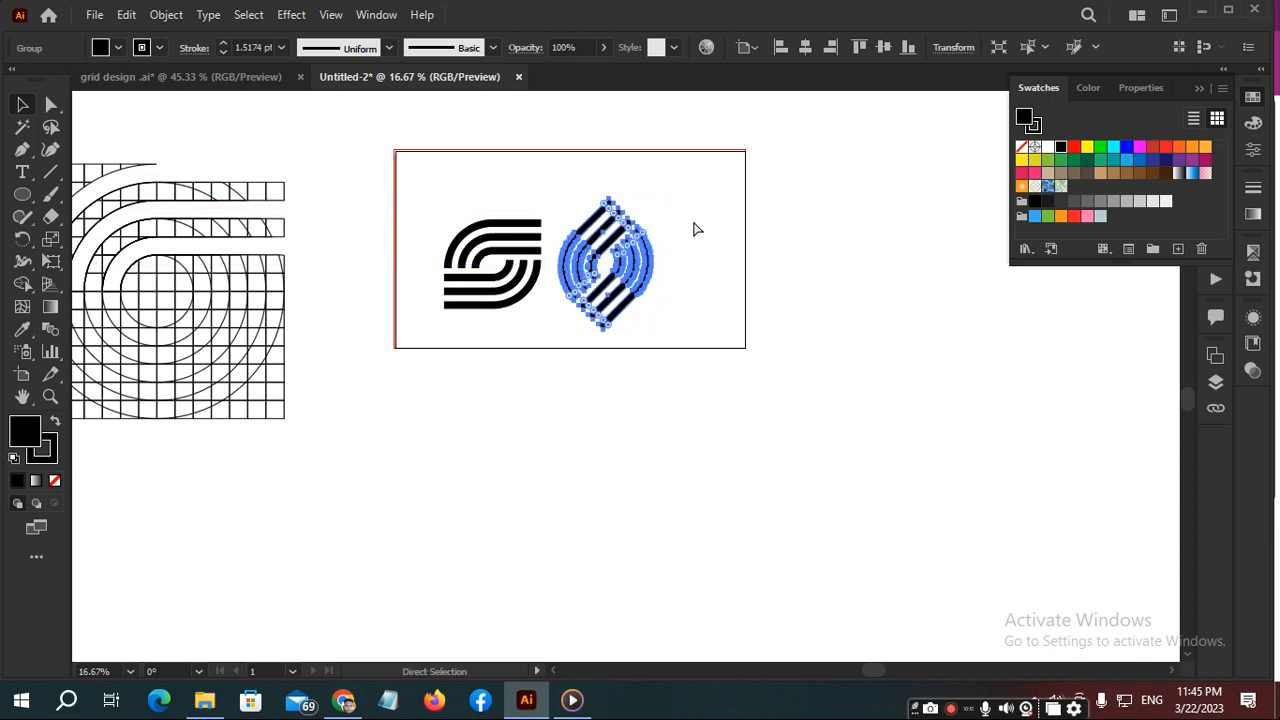
key("v")
left_click(697, 229)
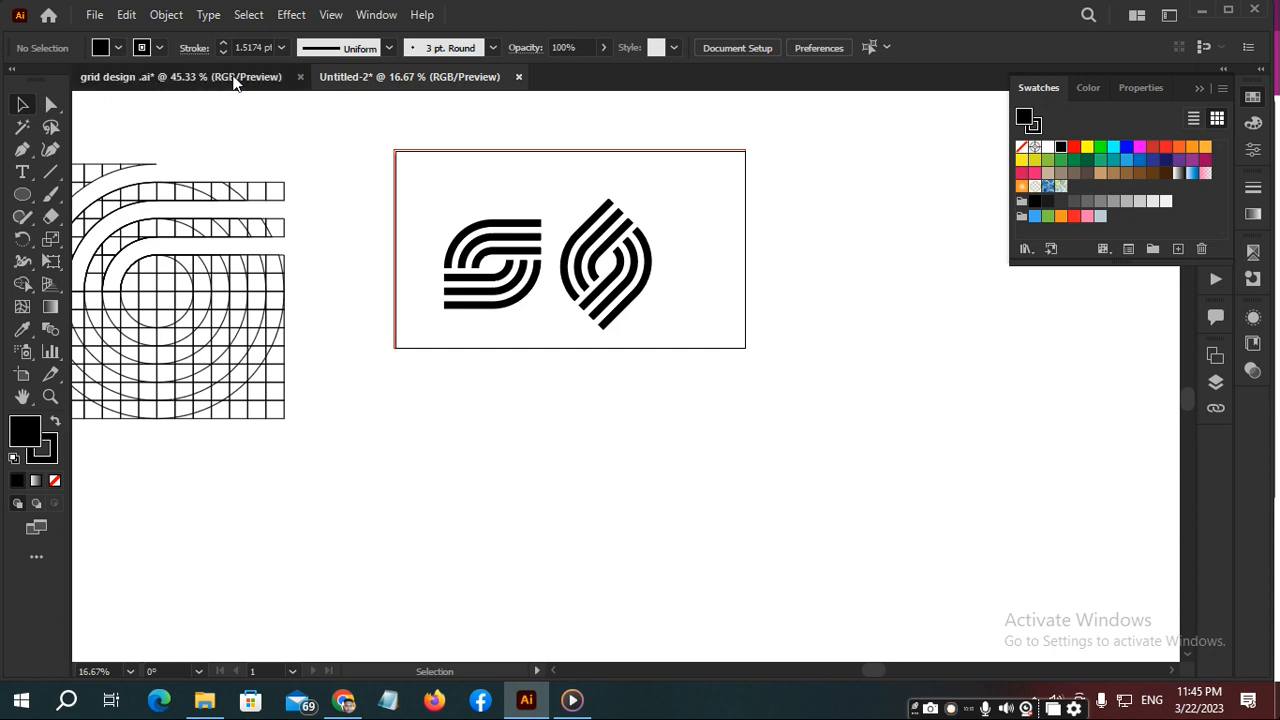
- Examine the round third logo in the grid design .ai document and return to the construction grids in Untitled-2
left_click(233, 80)
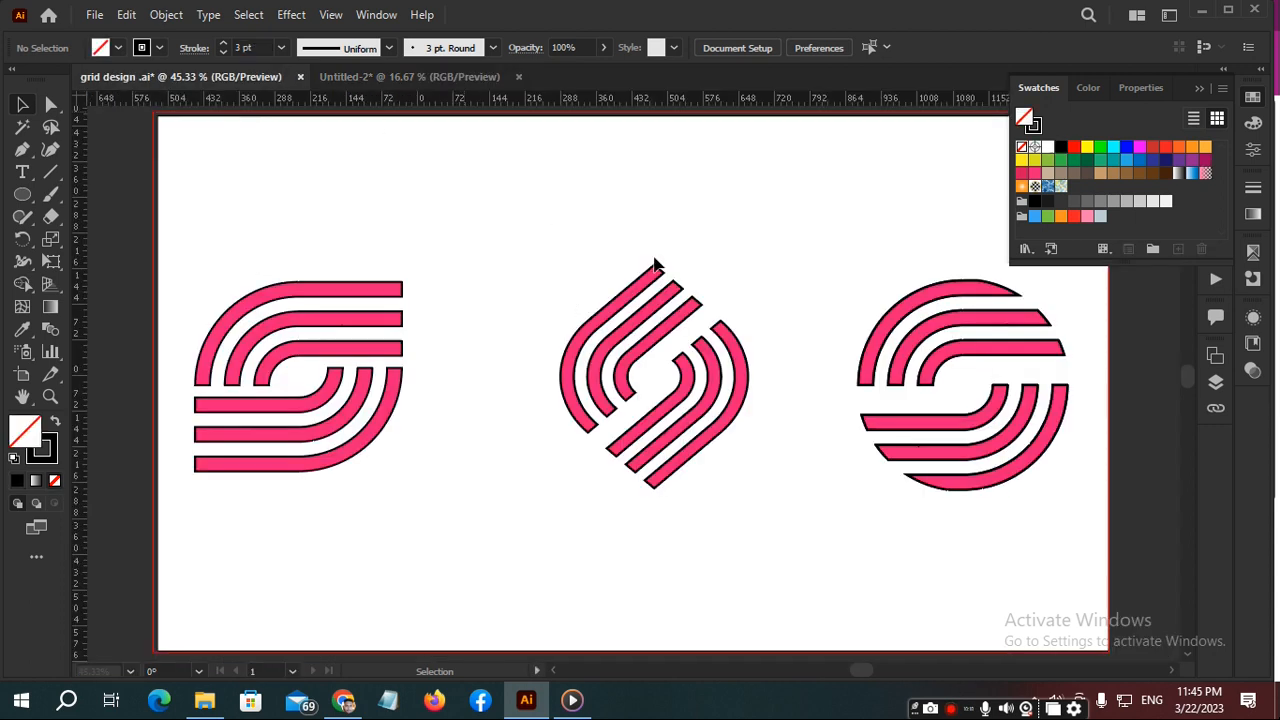
left_click(467, 81)
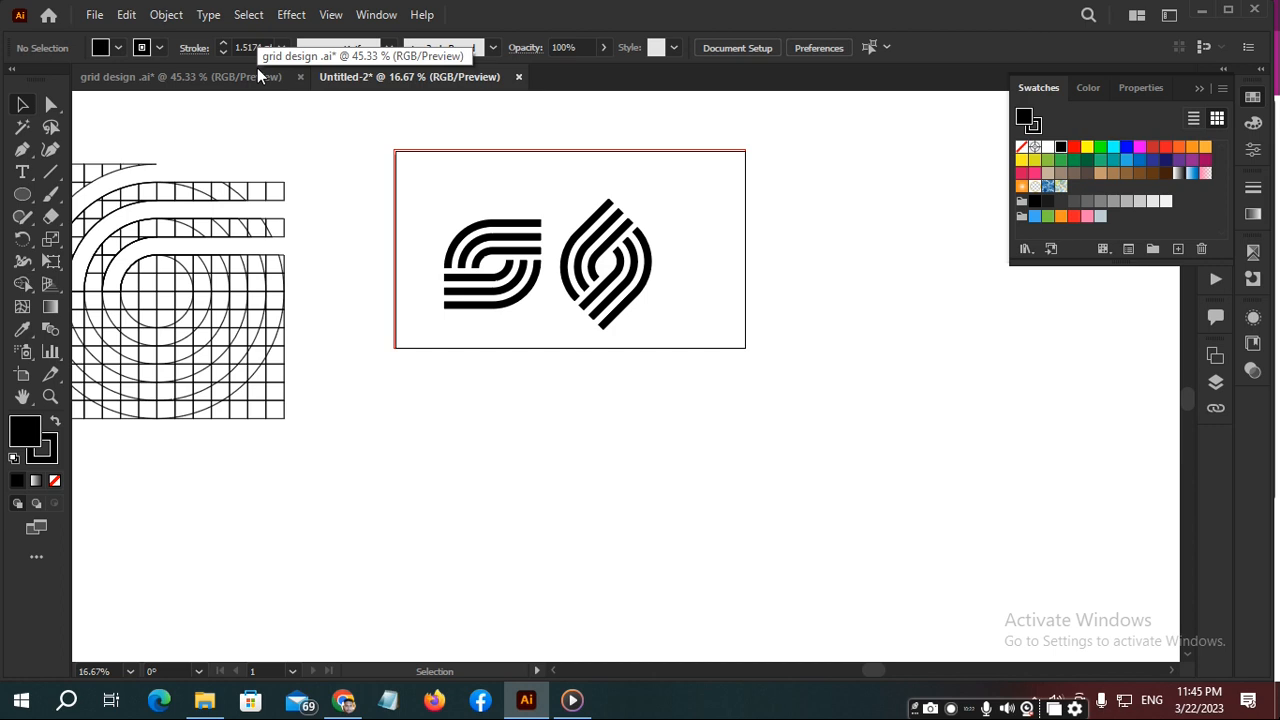
left_click(257, 68)
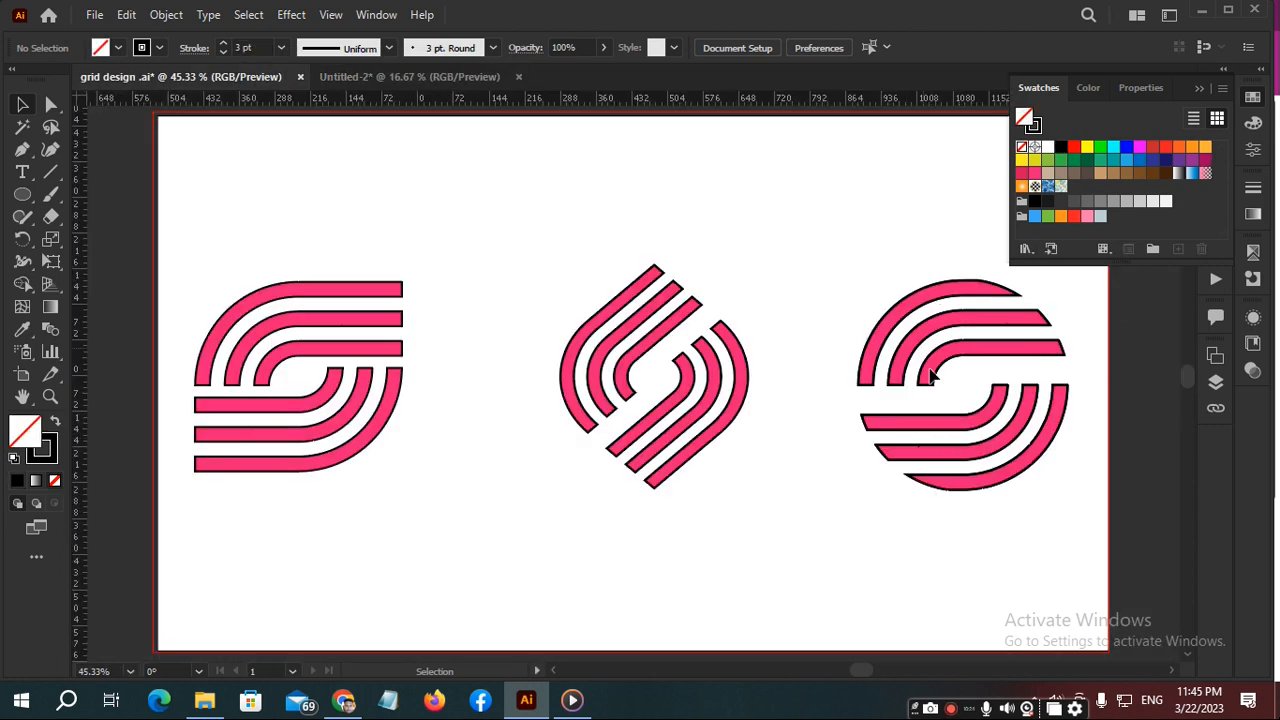
left_click(418, 78)
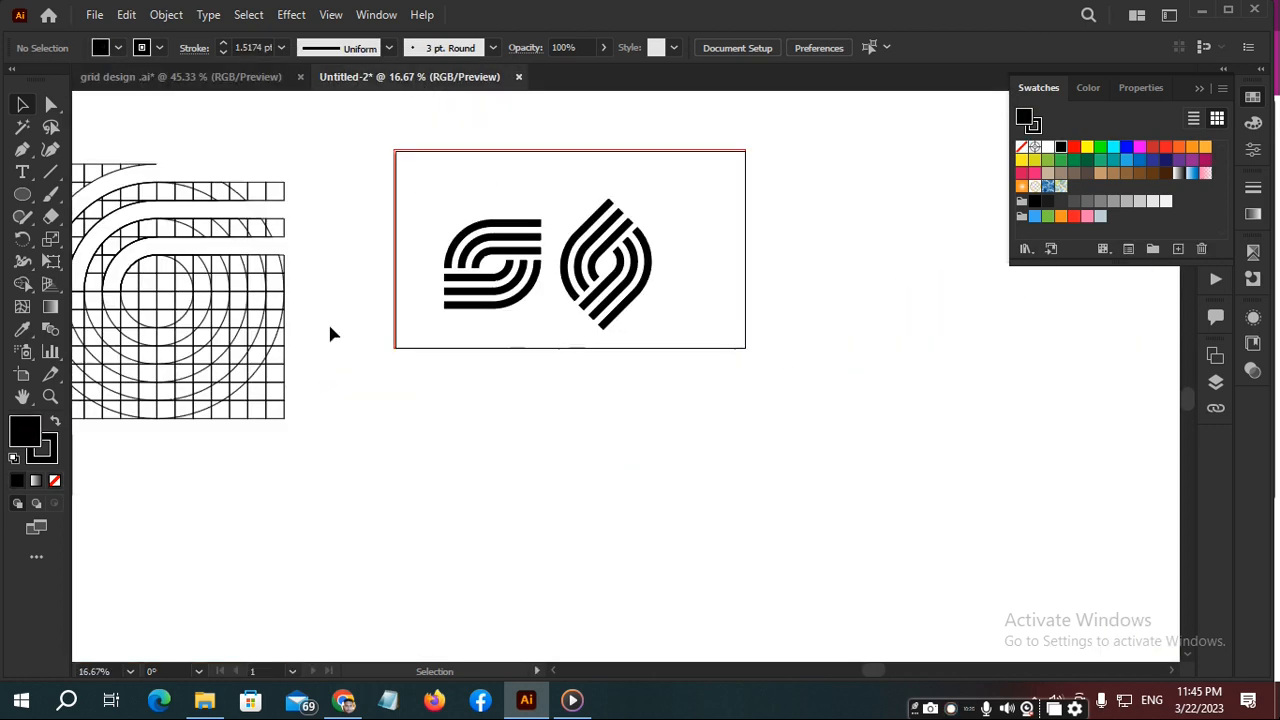
left_click_drag(326, 262, 684, 350)
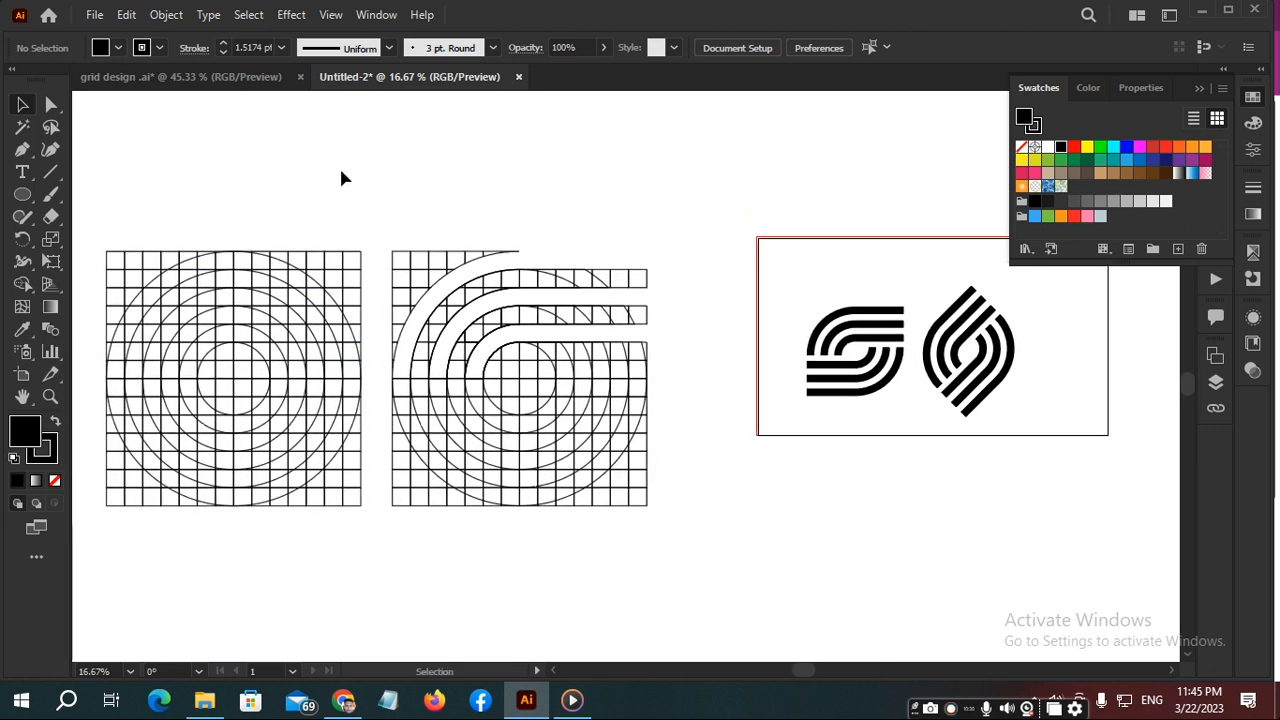
left_click(297, 268)
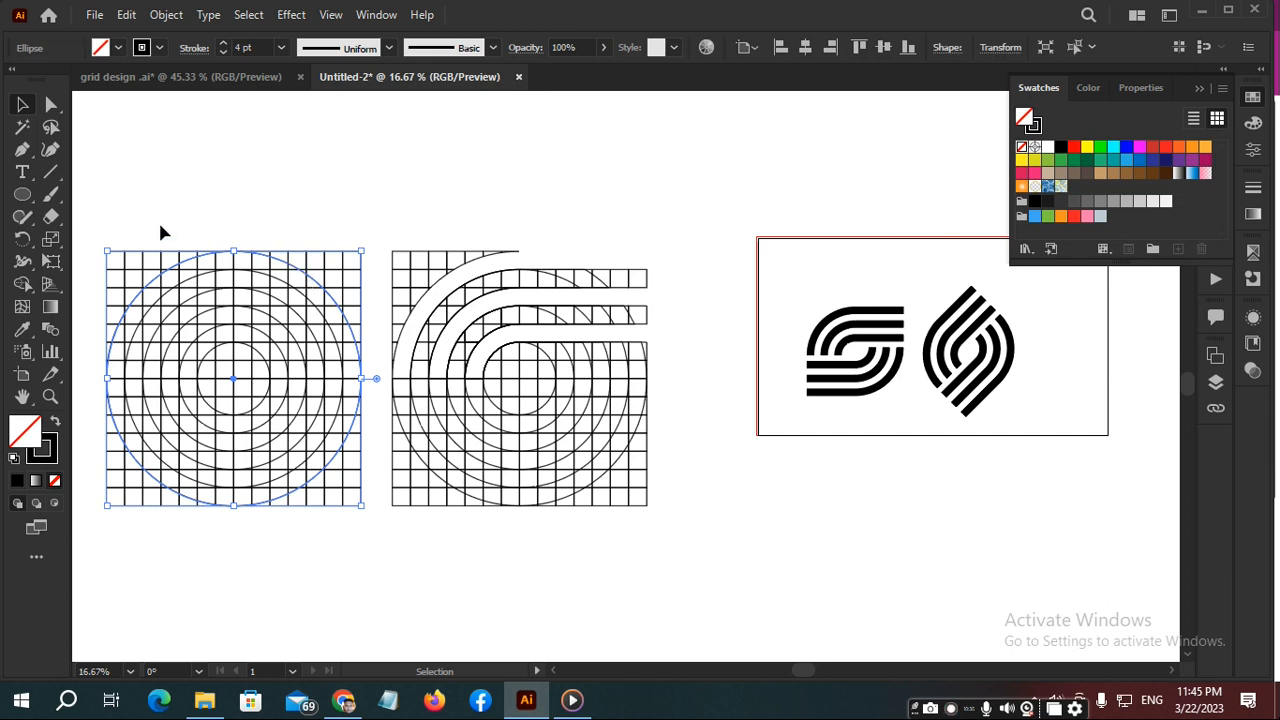
left_click(199, 213)
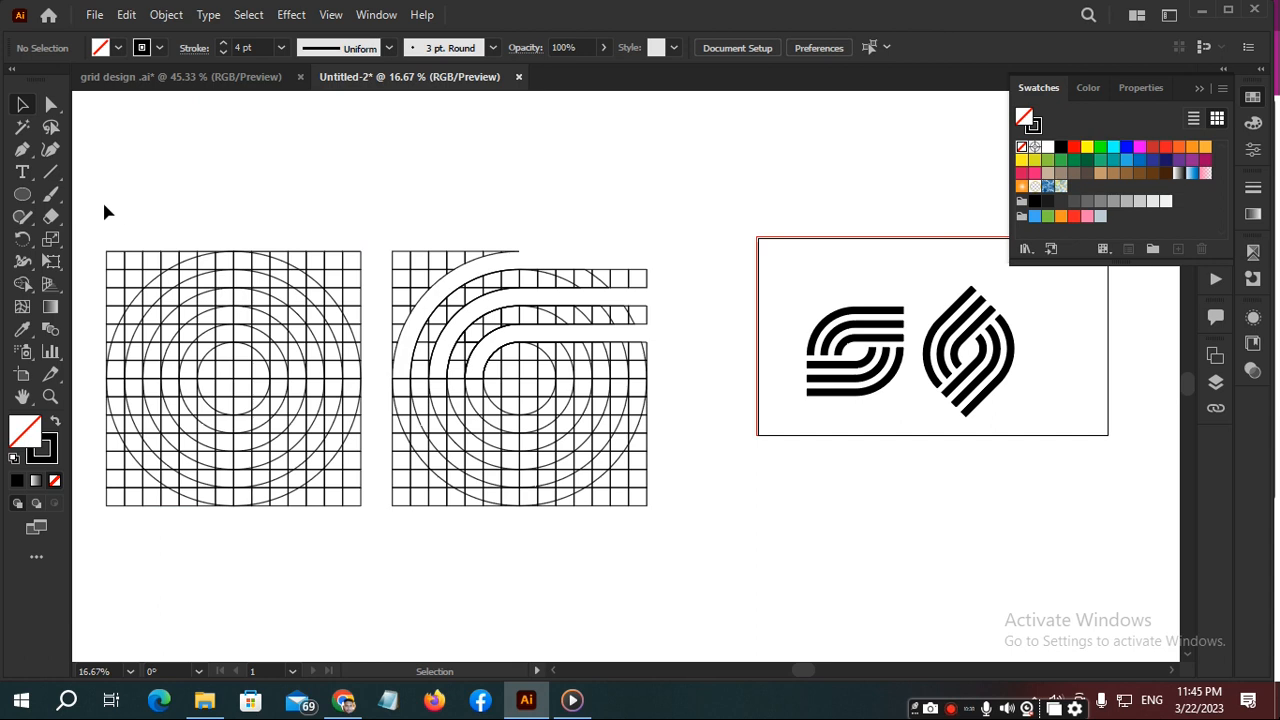
left_click_drag(105, 205, 199, 322)
right_click(199, 322)
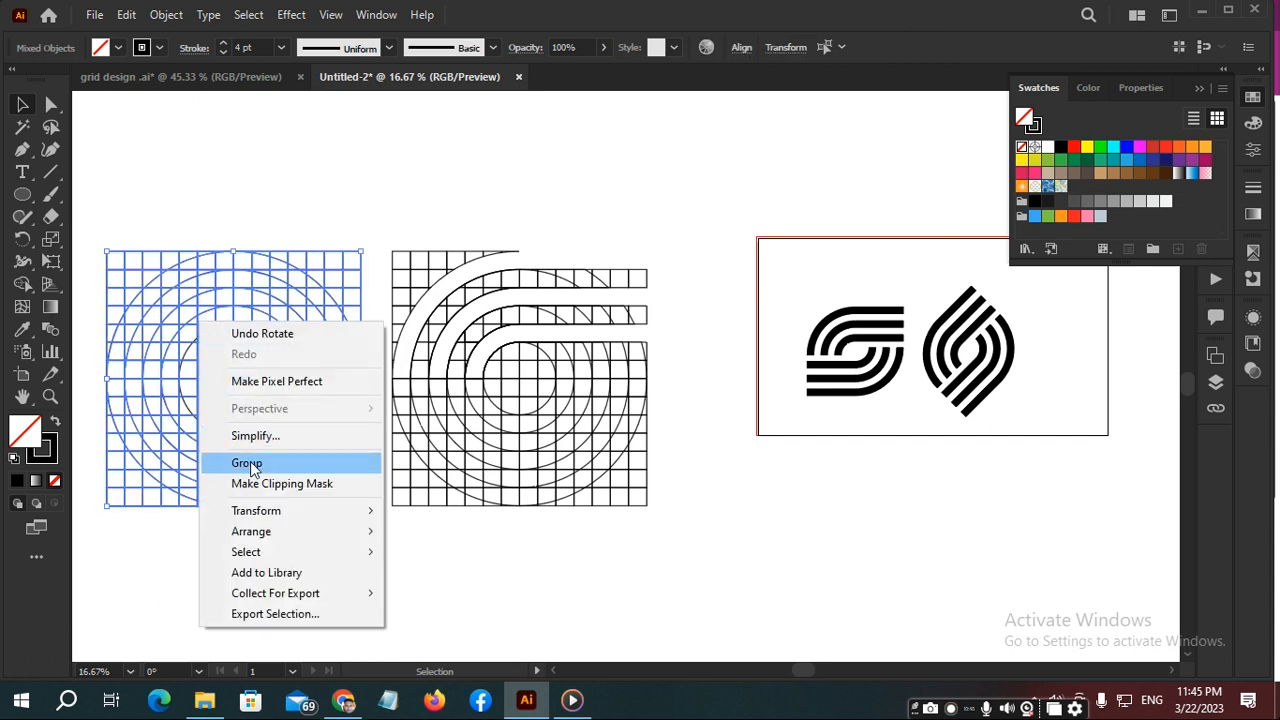
left_click(209, 197)
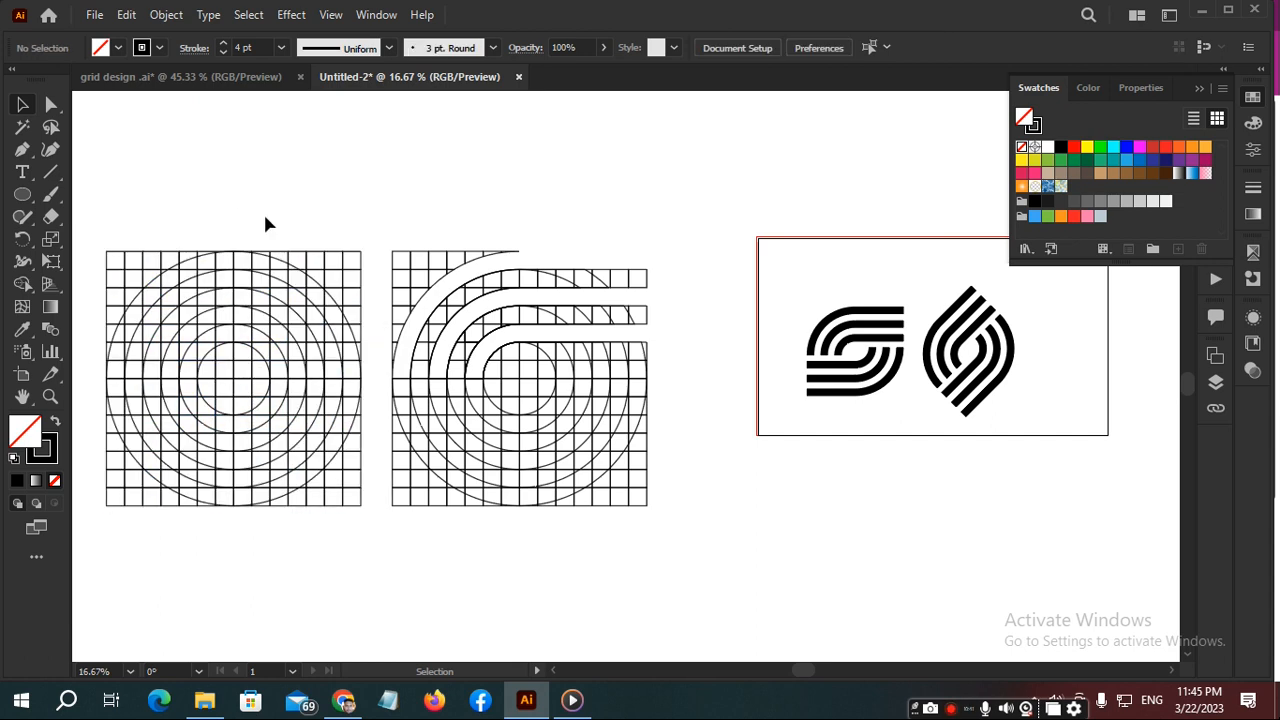
- Ungroup the left construction grid's artwork and place a copy of its outermost circle in the empty area below both grids
left_click(294, 268)
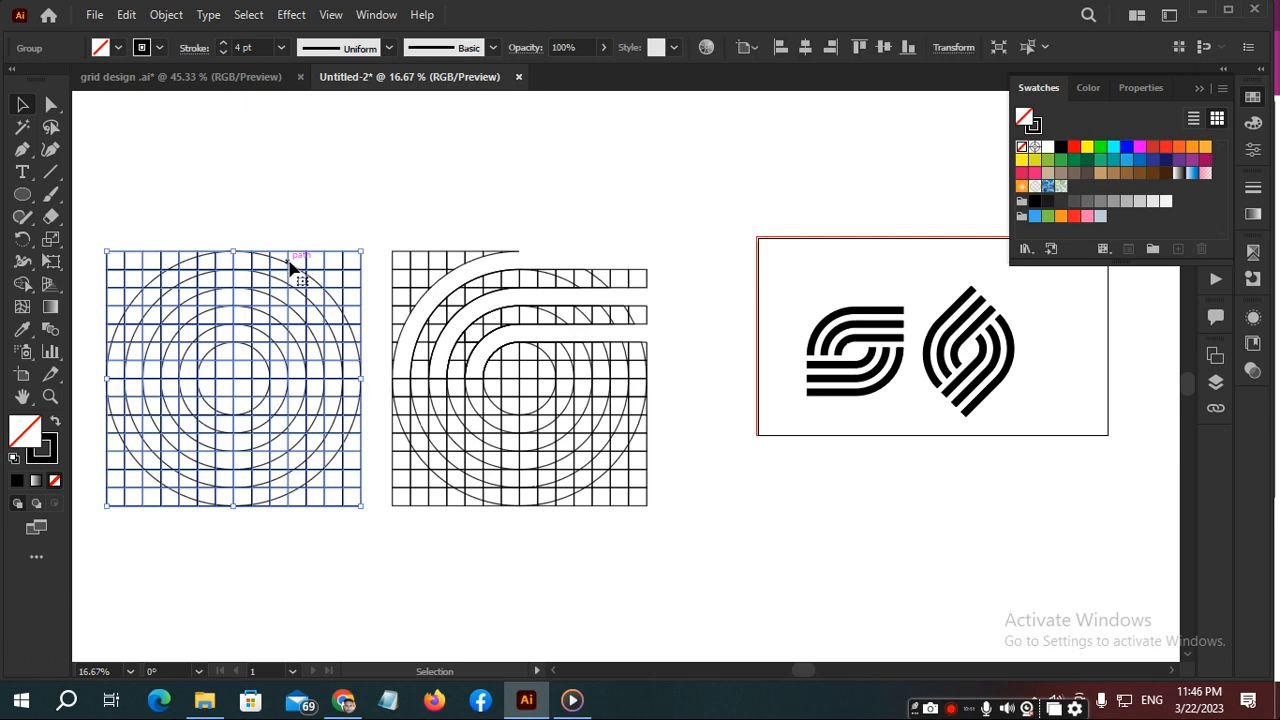
scroll(294, 268, "up", 3)
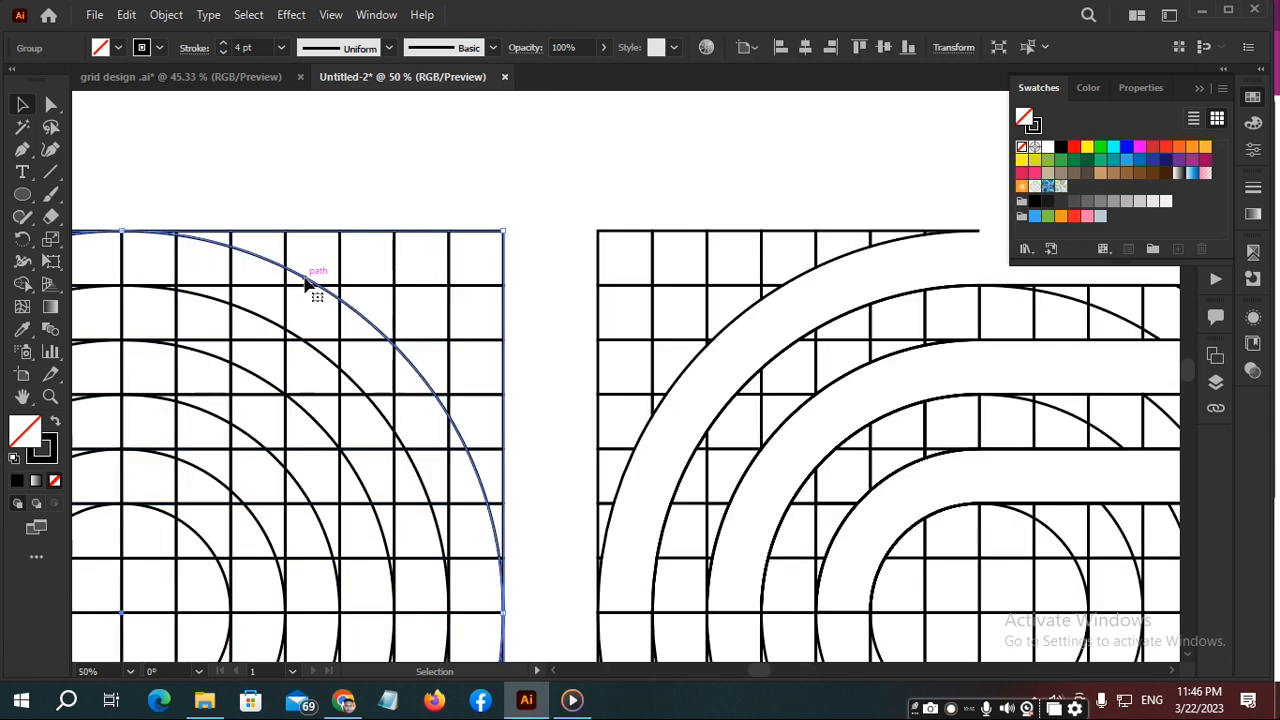
key("ctrl+shift+g")
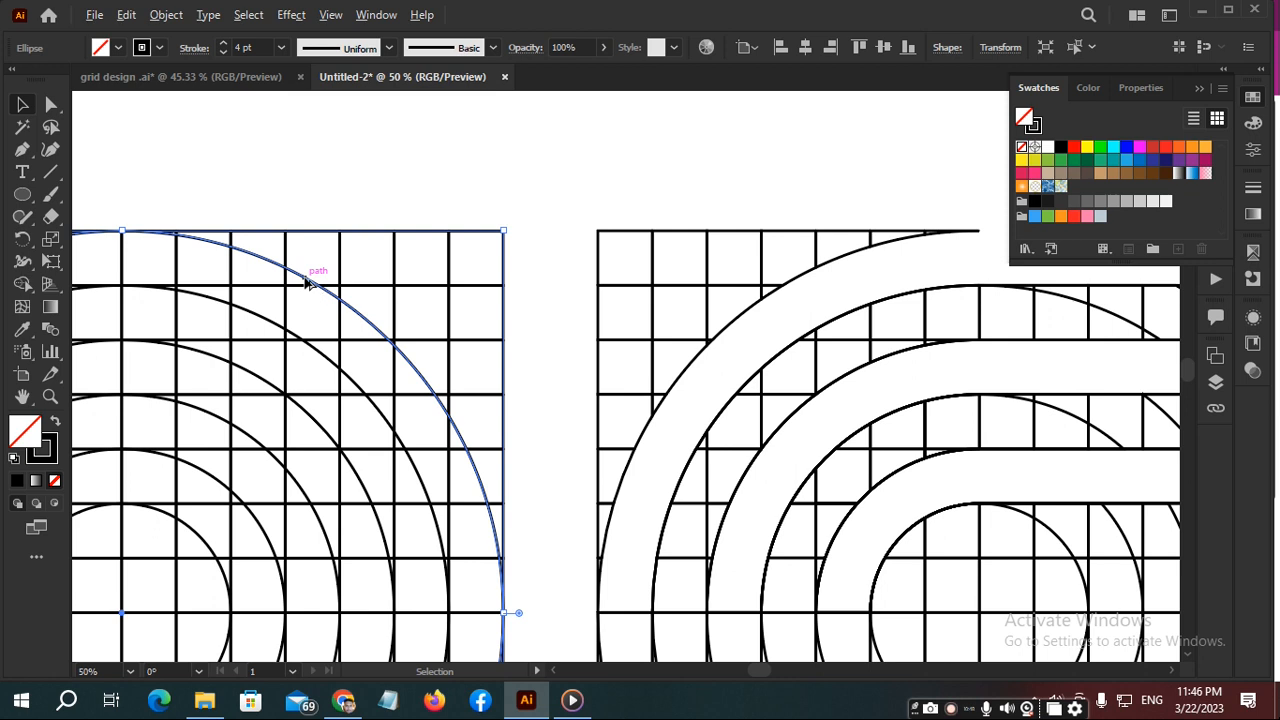
left_click_drag(308, 283, 536, 165)
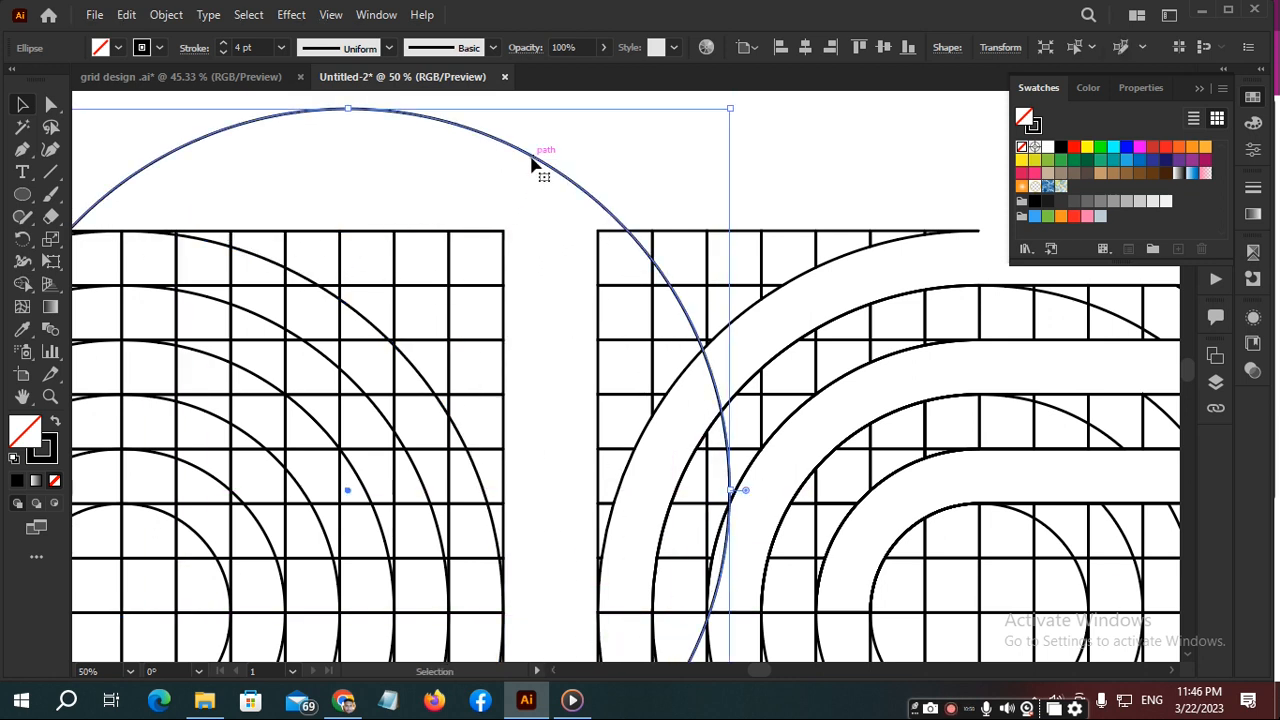
scroll(535, 164, "down", 4)
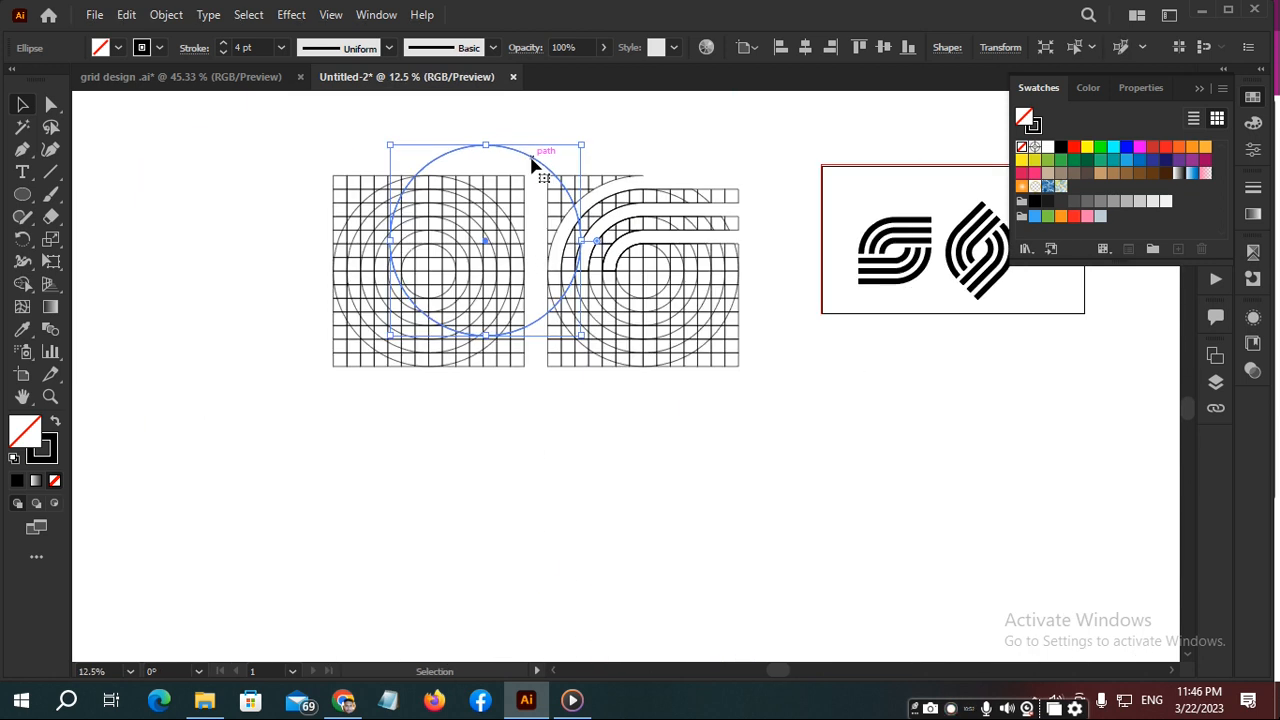
left_click_drag(534, 165, 725, 437)
left_click(400, 429)
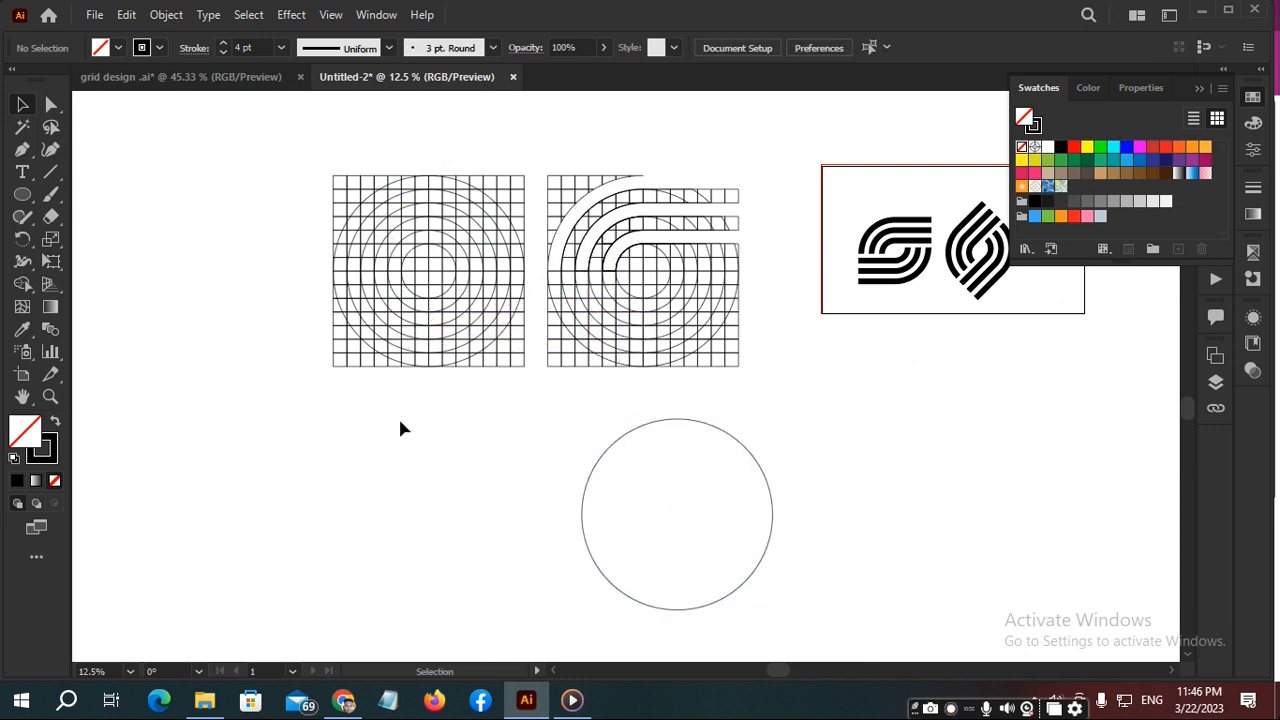
- Select the entire left grid with its circles and merge the outermost ring's upper-left arc into one band with Shape Builder
key("a")
left_click_drag(432, 298, 543, 417)
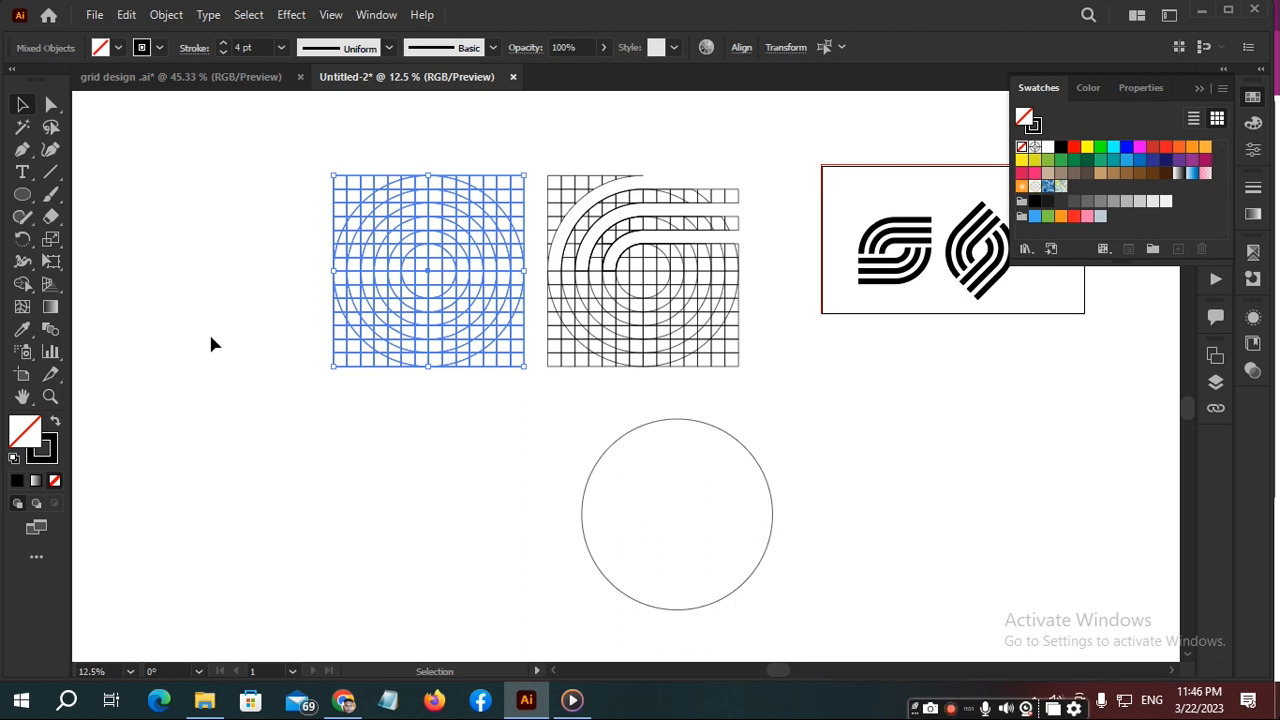
left_click(271, 346)
key("a")
left_click_drag(300, 162, 531, 408)
key("v")
key("shift+m")
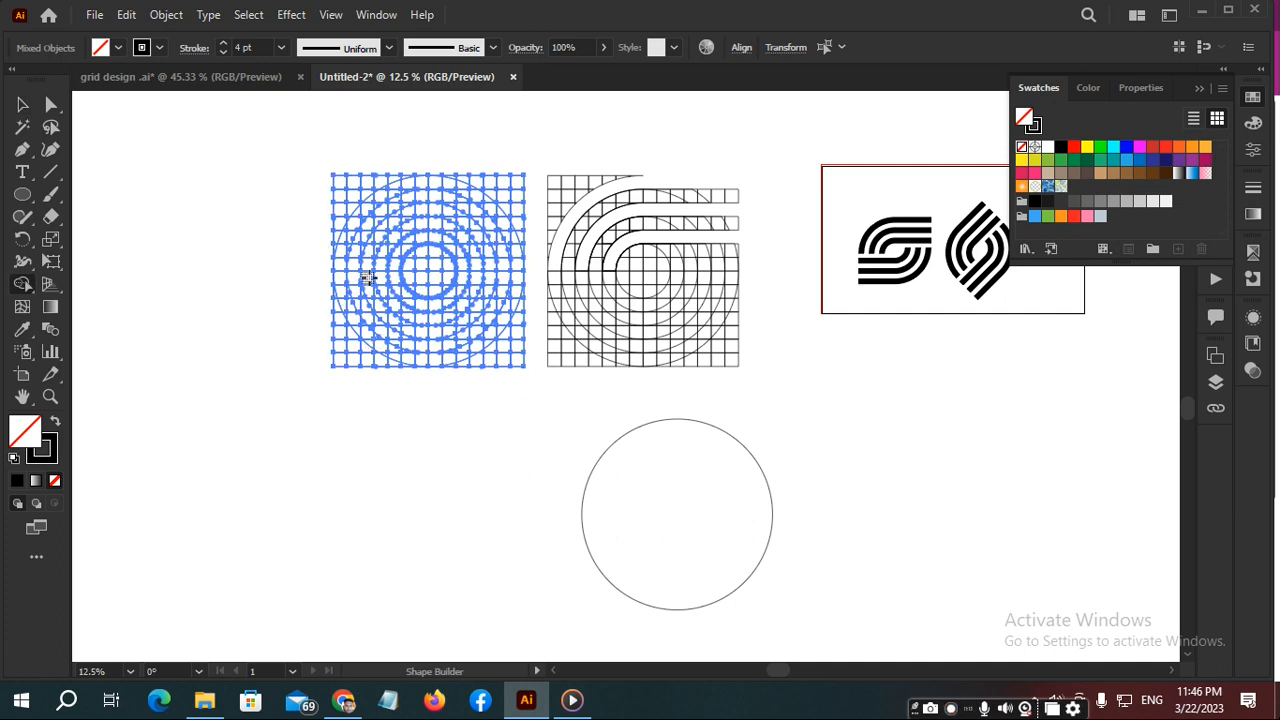
scroll(368, 280, "up", 3)
scroll(486, 300, "up", 4)
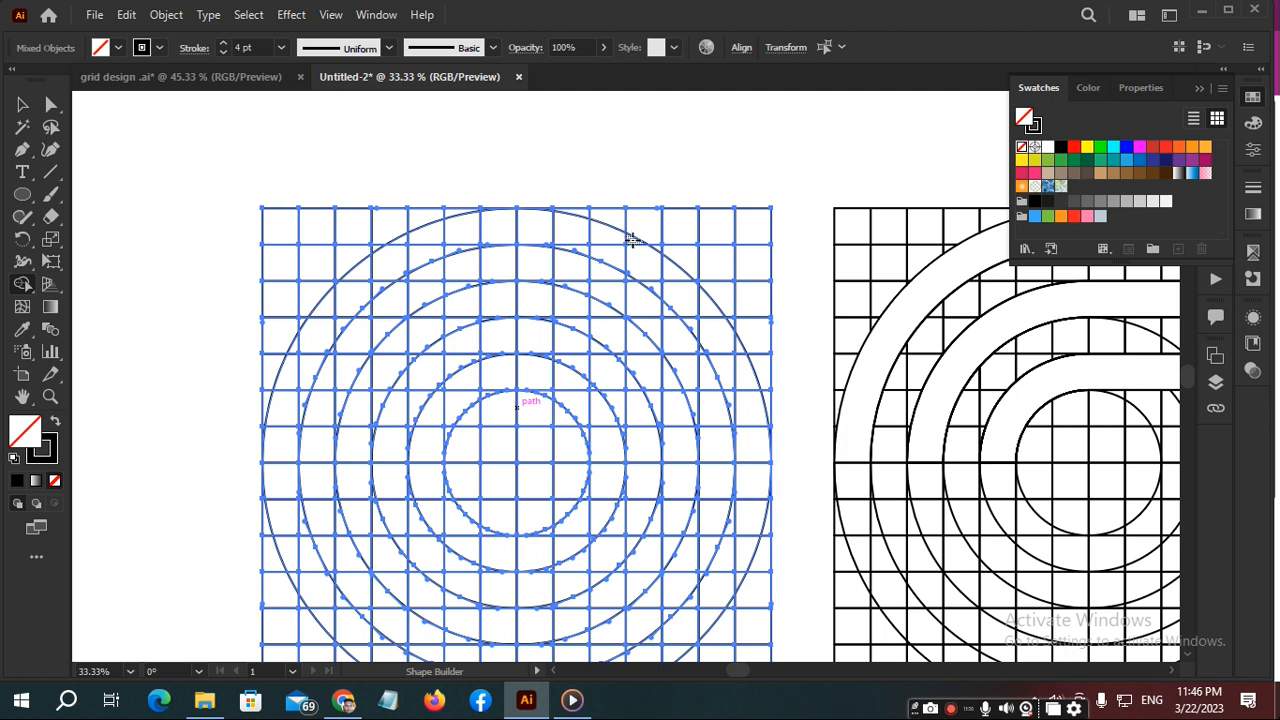
mouse_move(598, 233)
left_mouse_down()
mouse_move(491, 226)
mouse_move(430, 243)
mouse_move(444, 251)
mouse_move(385, 249)
mouse_move(357, 293)
mouse_move(377, 283)
mouse_move(340, 298)
mouse_move(325, 320)
mouse_move(340, 322)
mouse_move(294, 352)
mouse_move(294, 366)
mouse_move(311, 352)
mouse_move(279, 436)
left_mouse_up()
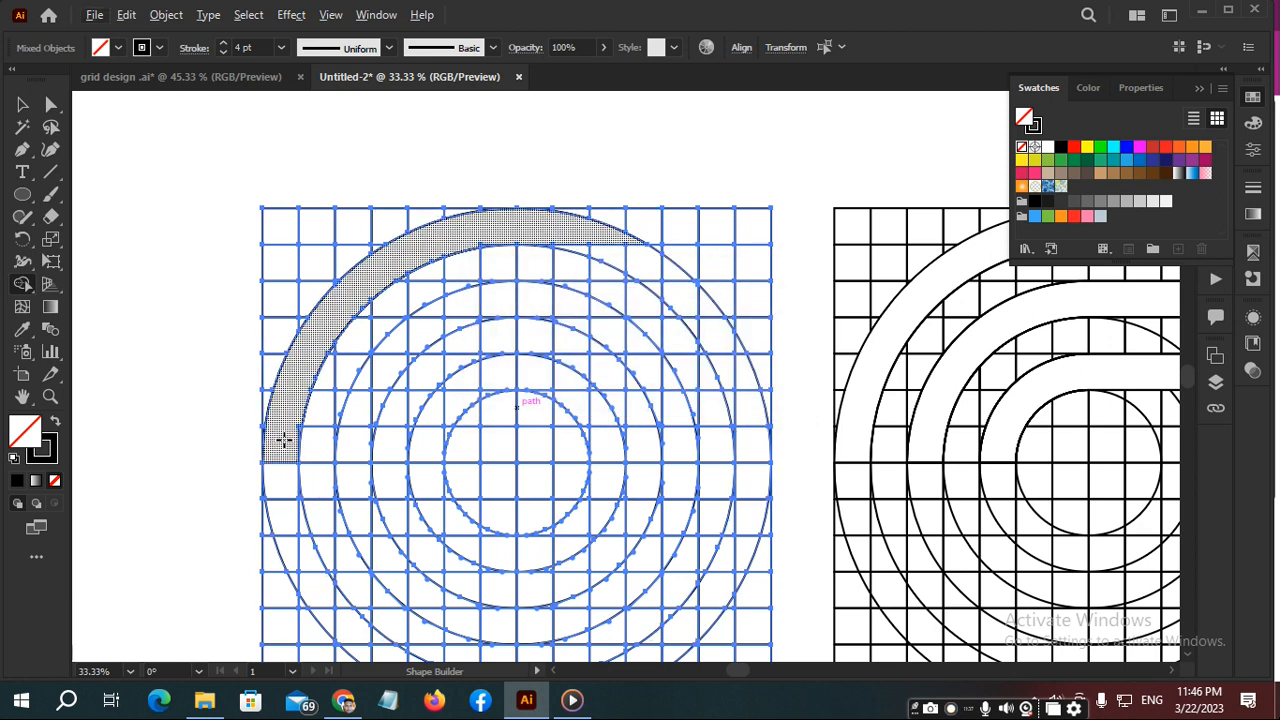
- Merge the leftover slivers along the outer band's inner edge into it and fill the band red
scroll(284, 440, "up", 2)
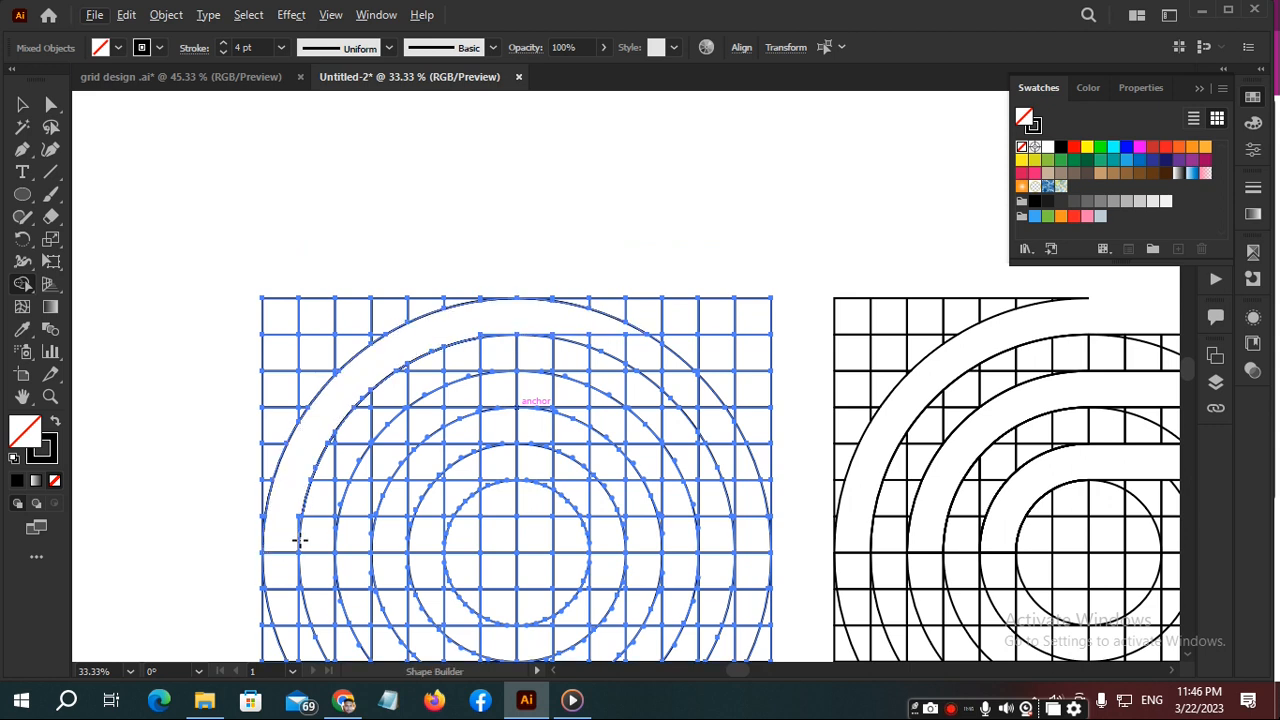
scroll(298, 540, "up", 4)
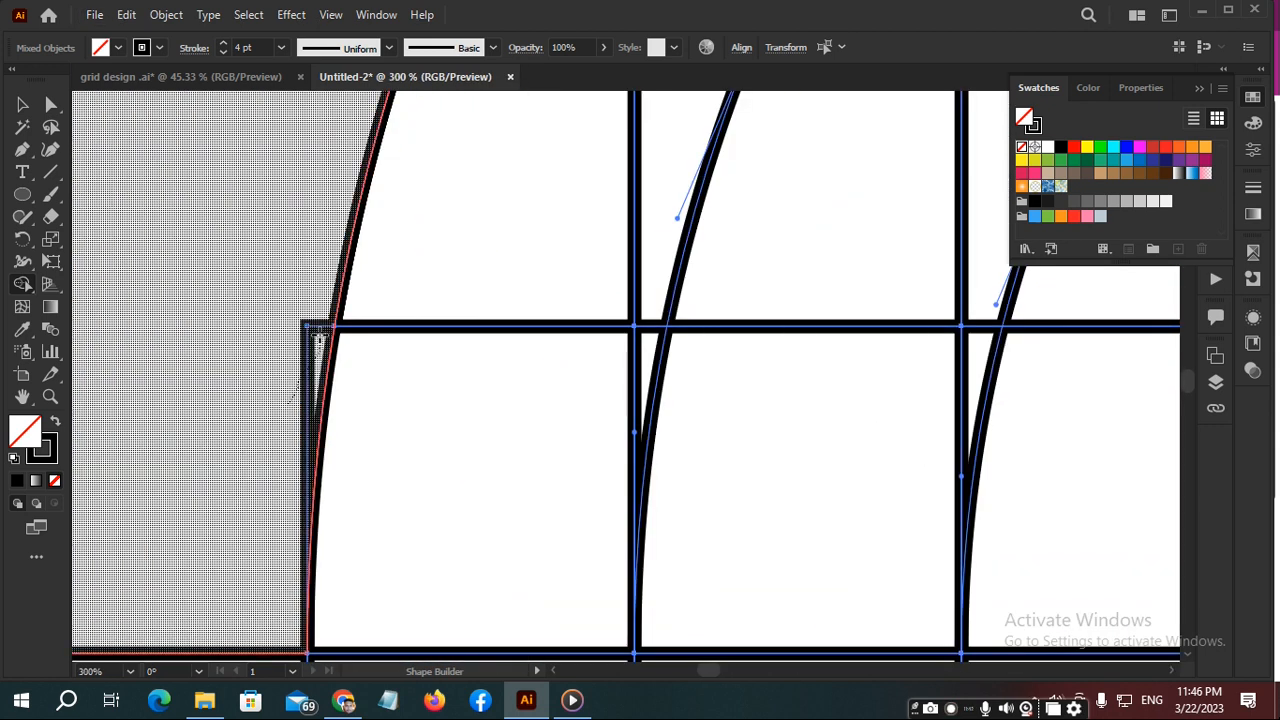
scroll(300, 300, "down", 3)
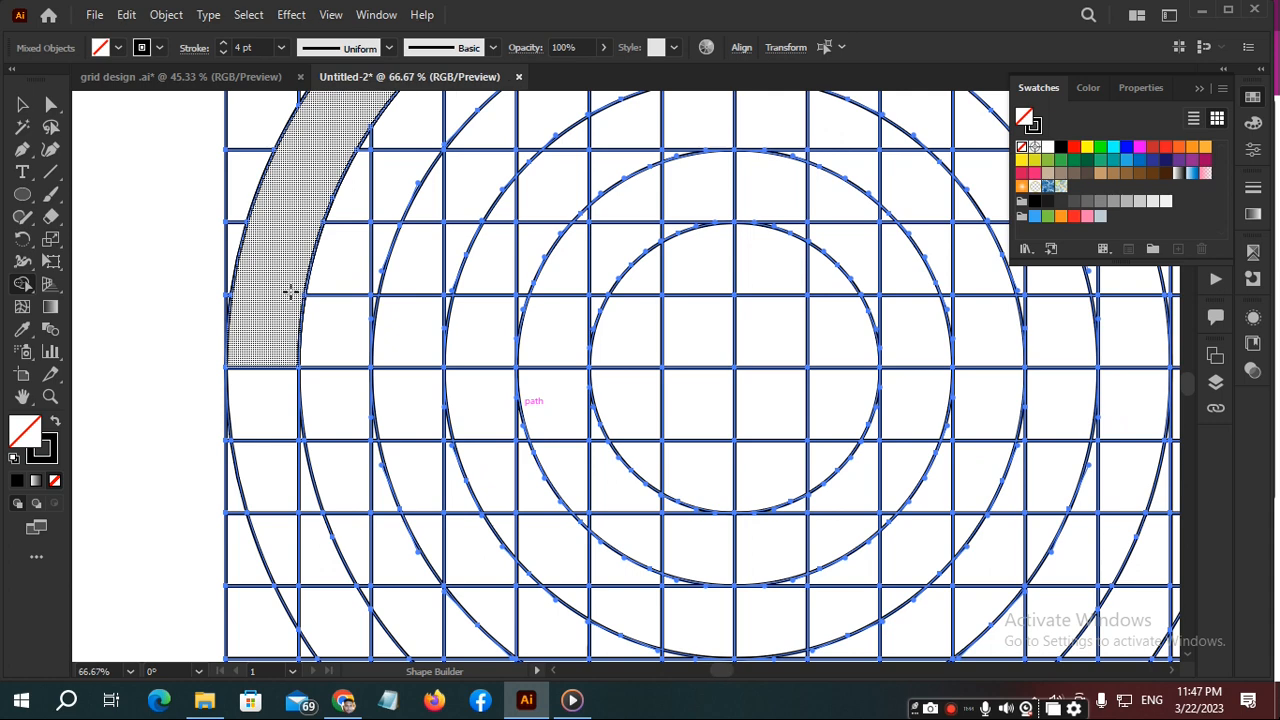
left_click_drag(580, 134, 408, 411)
scroll(429, 169, "up", 1)
scroll(429, 169, "up", 1)
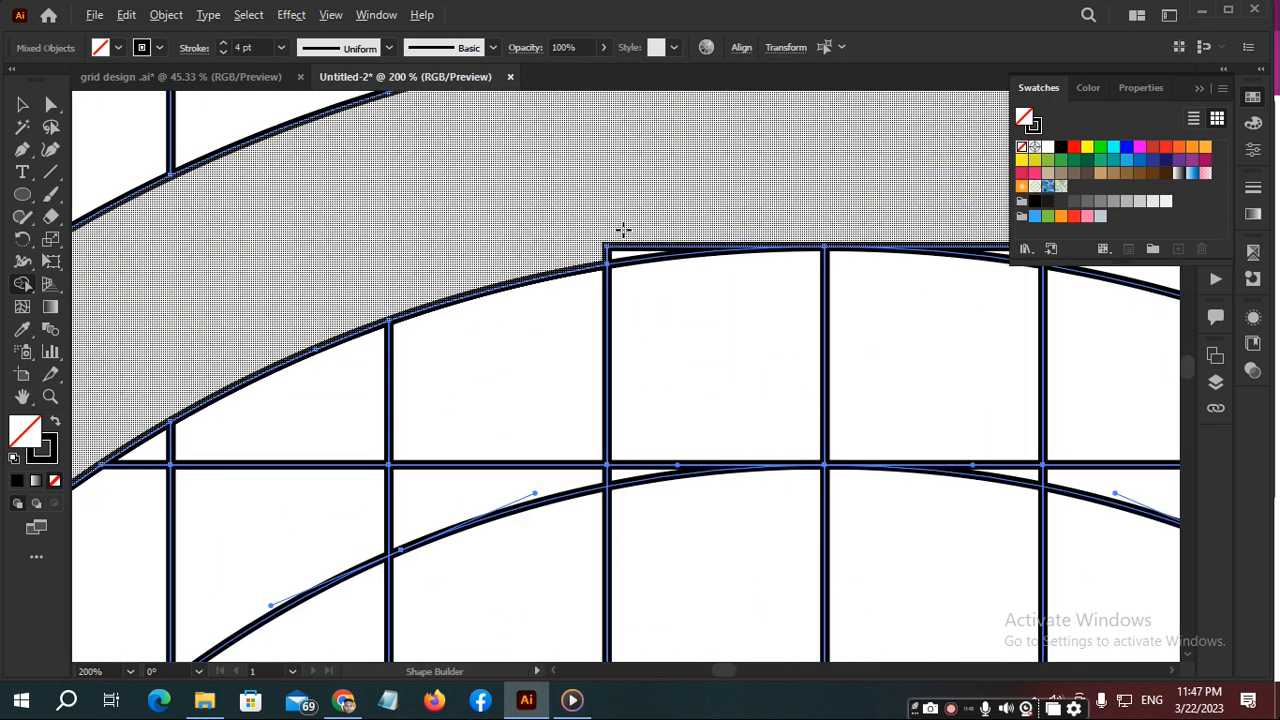
mouse_move(622, 224)
left_mouse_down()
mouse_move(608, 251)
mouse_move(600, 217)
left_mouse_up()
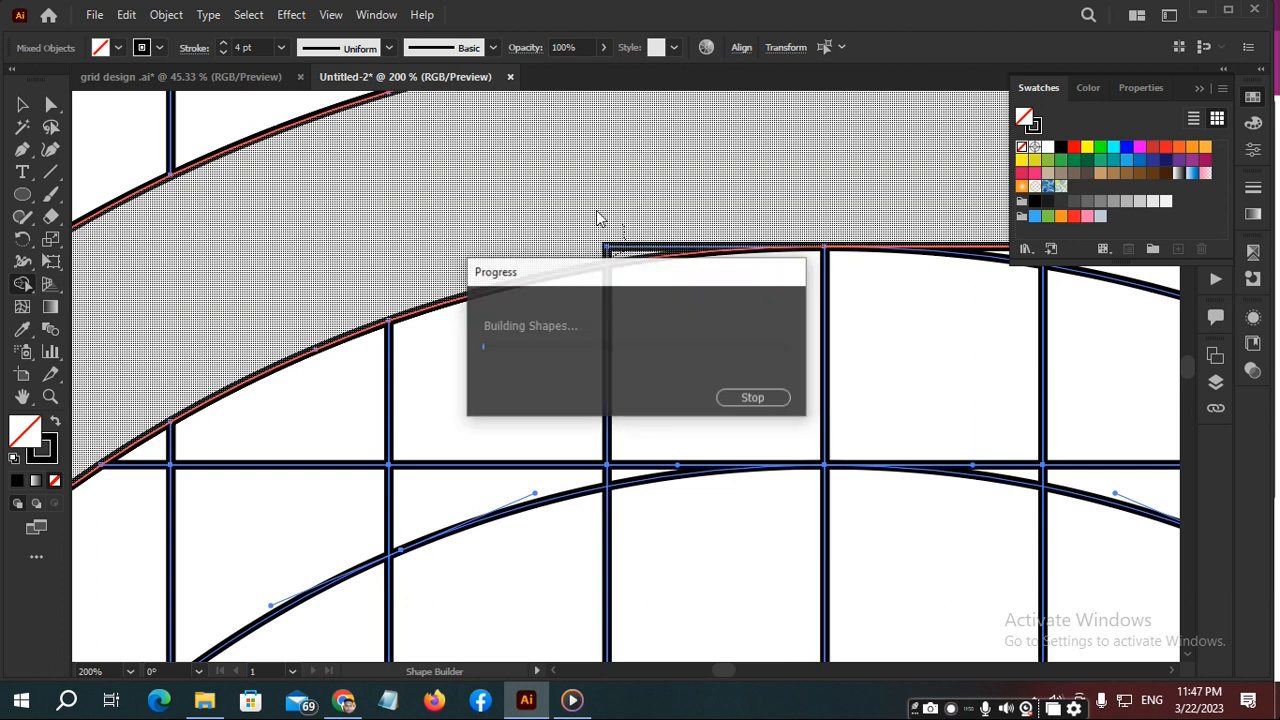
scroll(607, 177, "down", 4)
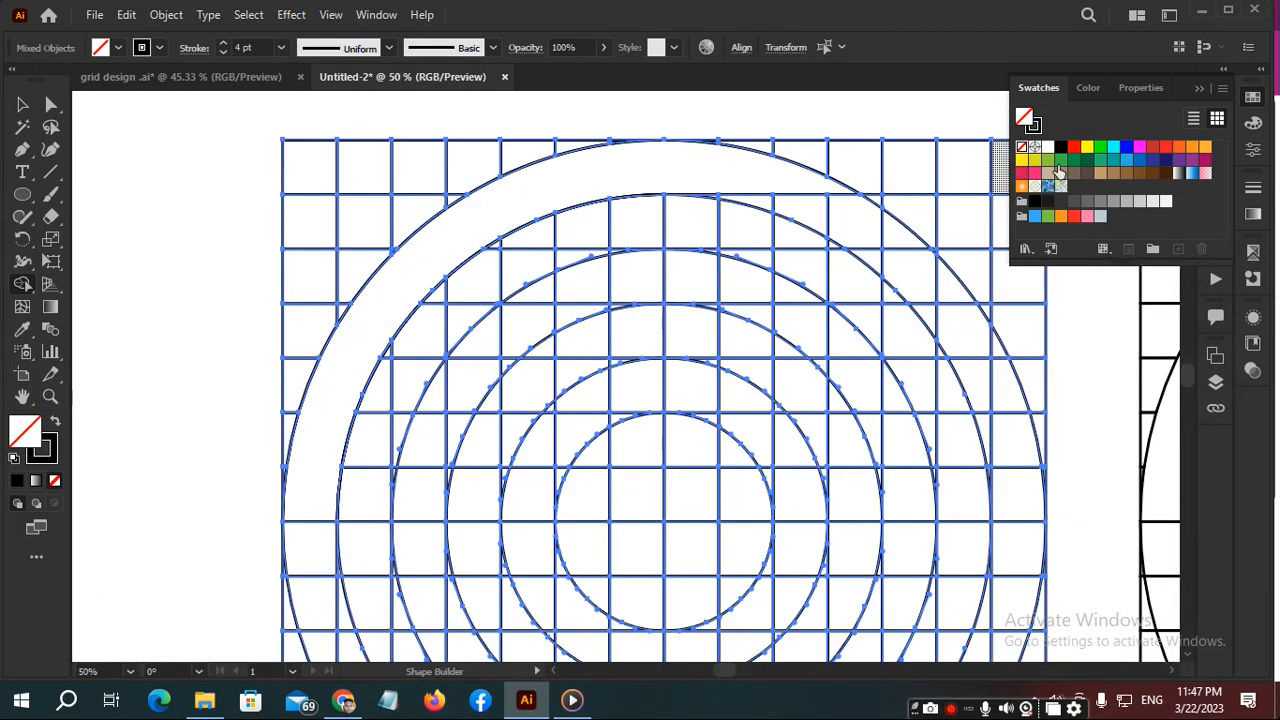
left_click(1075, 150)
left_click_drag(714, 163, 382, 260)
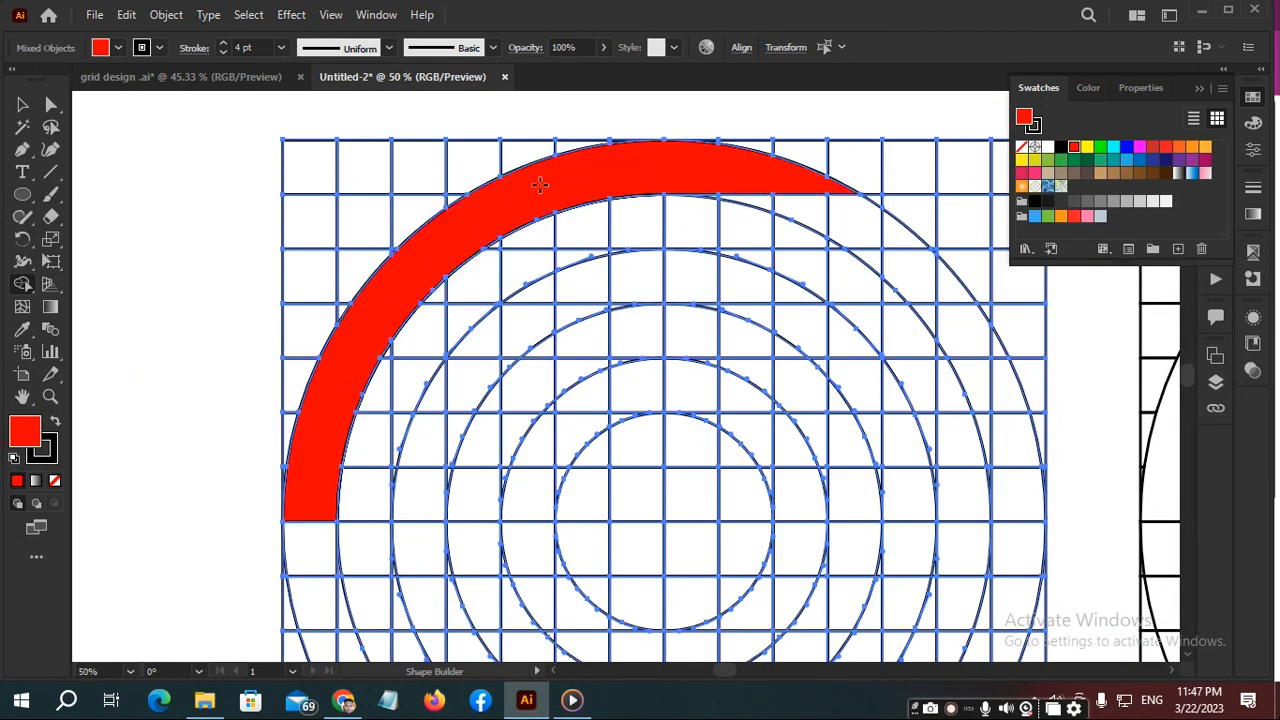
- Merge the third ring's upper-left arc and the straight grid row up to the outer circle into a red band, including its inner-edge slivers
mouse_move(415, 493)
left_mouse_down()
mouse_move(429, 429)
mouse_move(466, 374)
mouse_move(430, 398)
mouse_move(535, 312)
mouse_move(600, 275)
mouse_move(735, 285)
left_mouse_up()
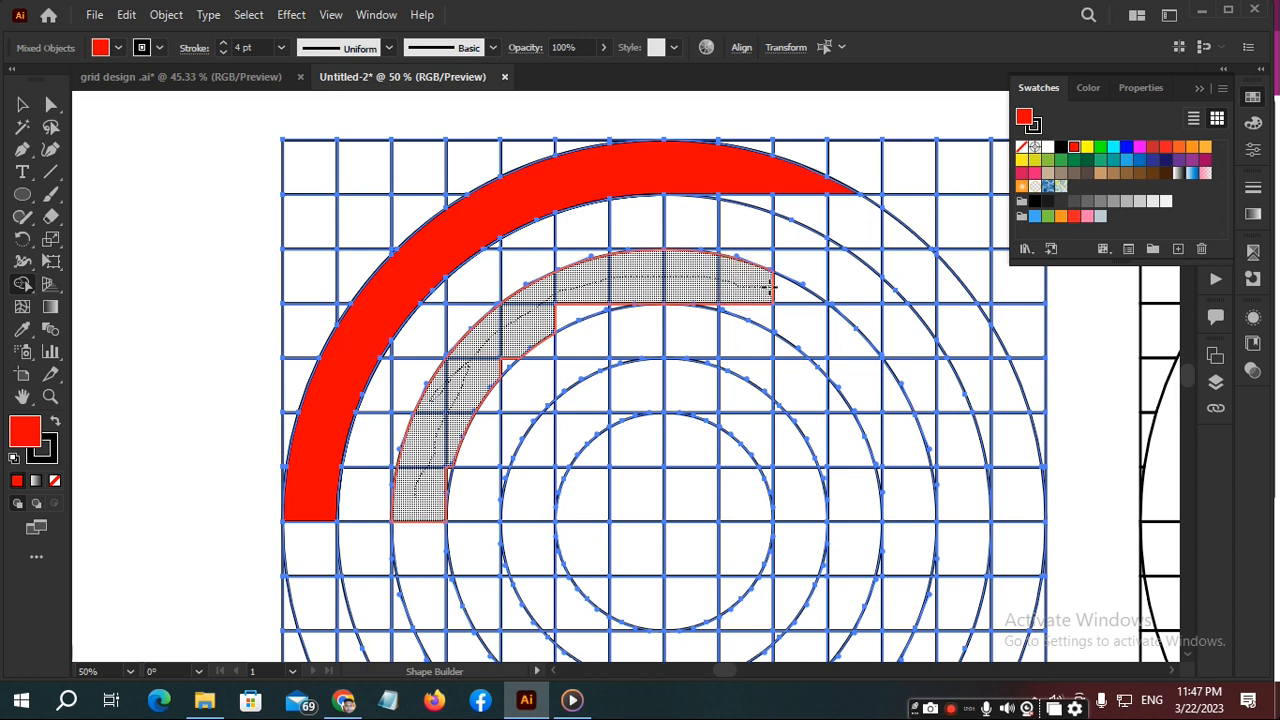
mouse_move(775, 287)
left_mouse_down()
mouse_move(945, 286)
mouse_move(799, 264)
mouse_move(634, 281)
mouse_move(502, 357)
left_mouse_up()
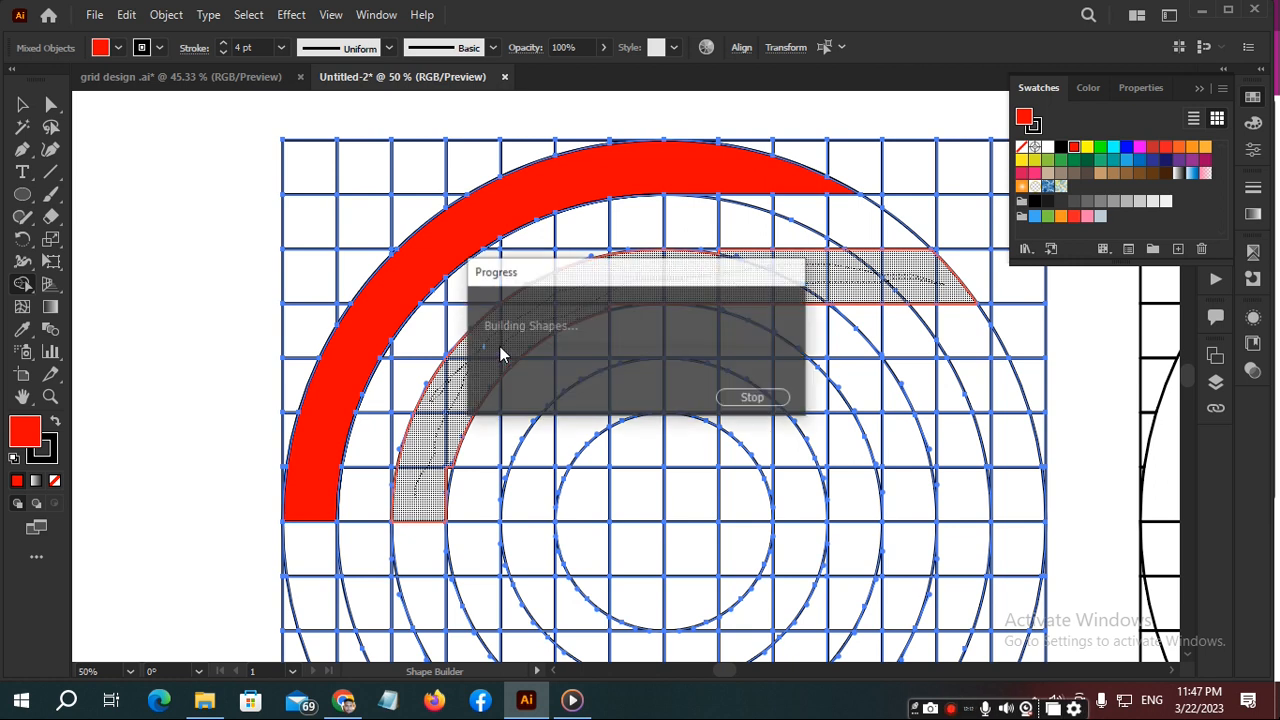
scroll(570, 317, "up", 4)
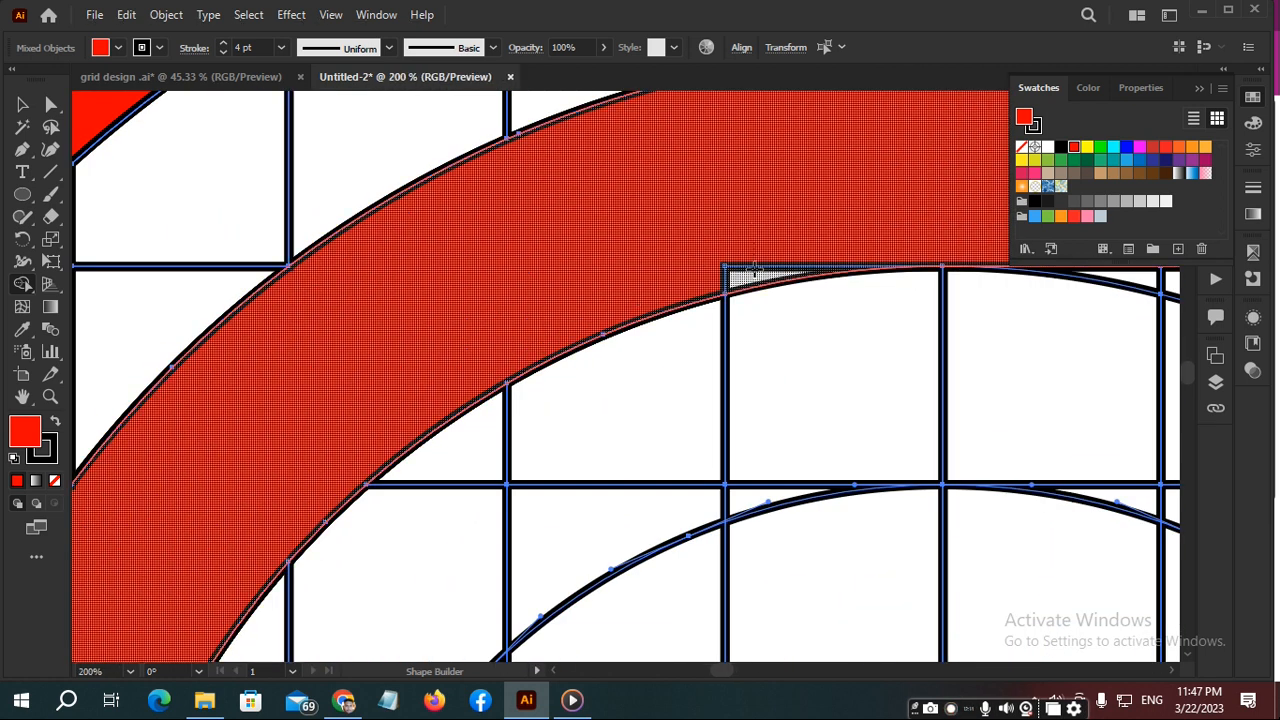
scroll(727, 276, "down", 4)
scroll(427, 430, "up", 3)
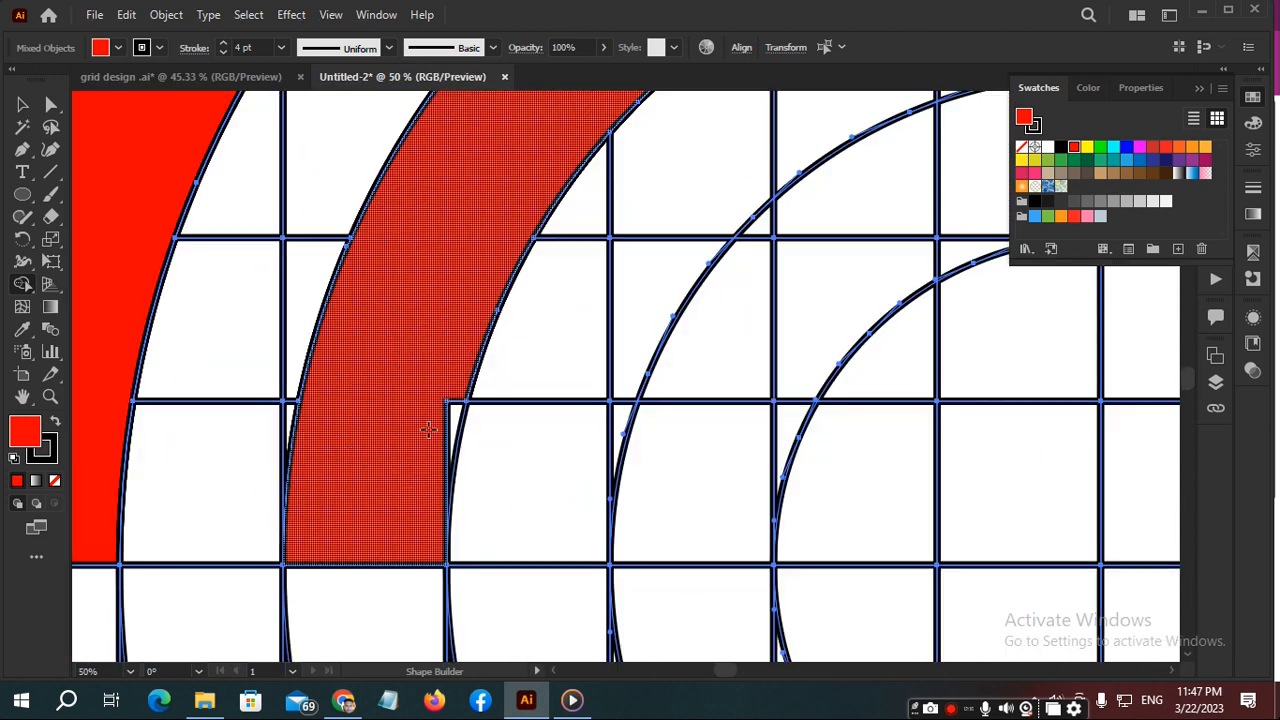
left_click_drag(429, 376, 428, 362)
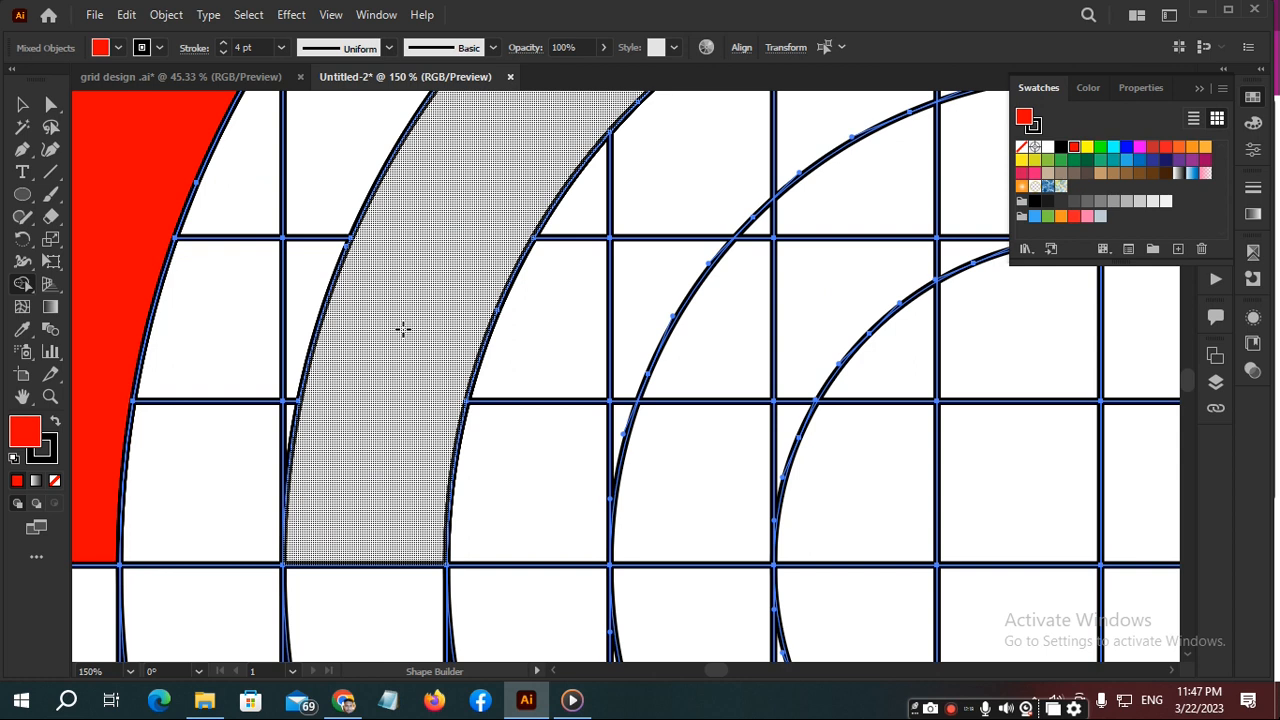
left_click(406, 332)
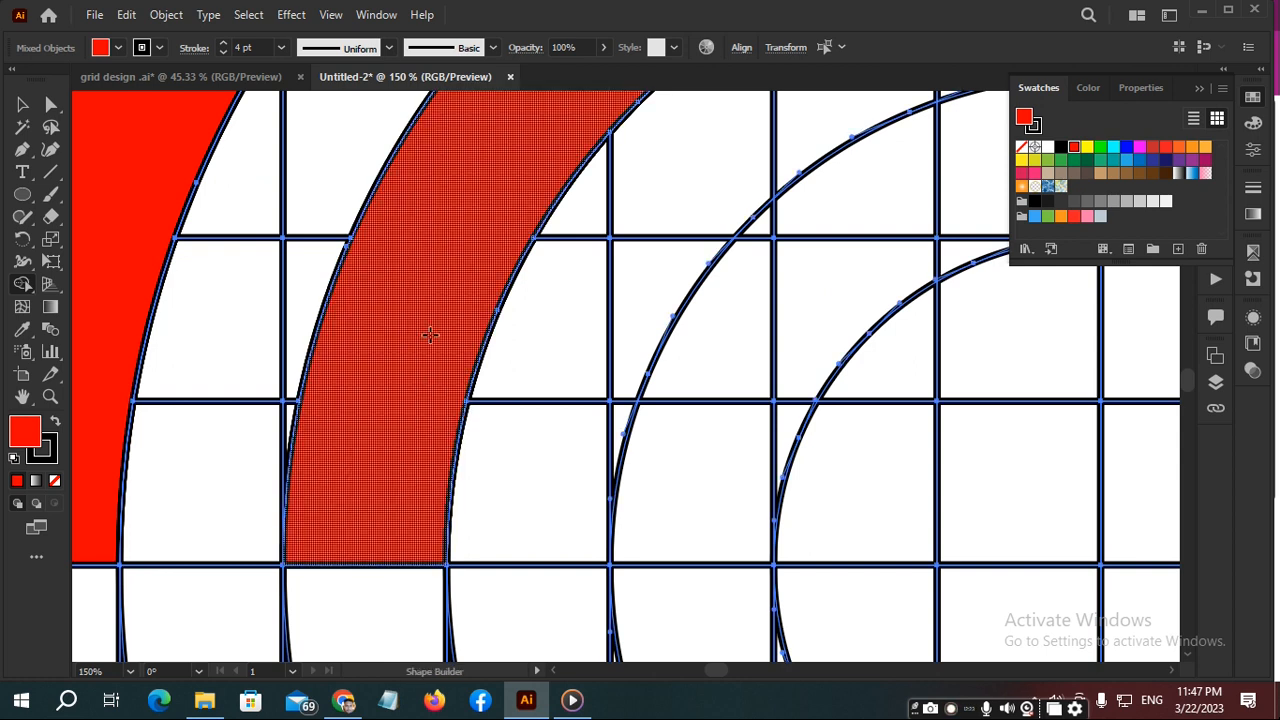
- Merge the remaining sliver on the middle band's upper edge, where the arc meets the straight section, into the band
scroll(428, 334, "down", 4)
scroll(608, 205, "up", 6)
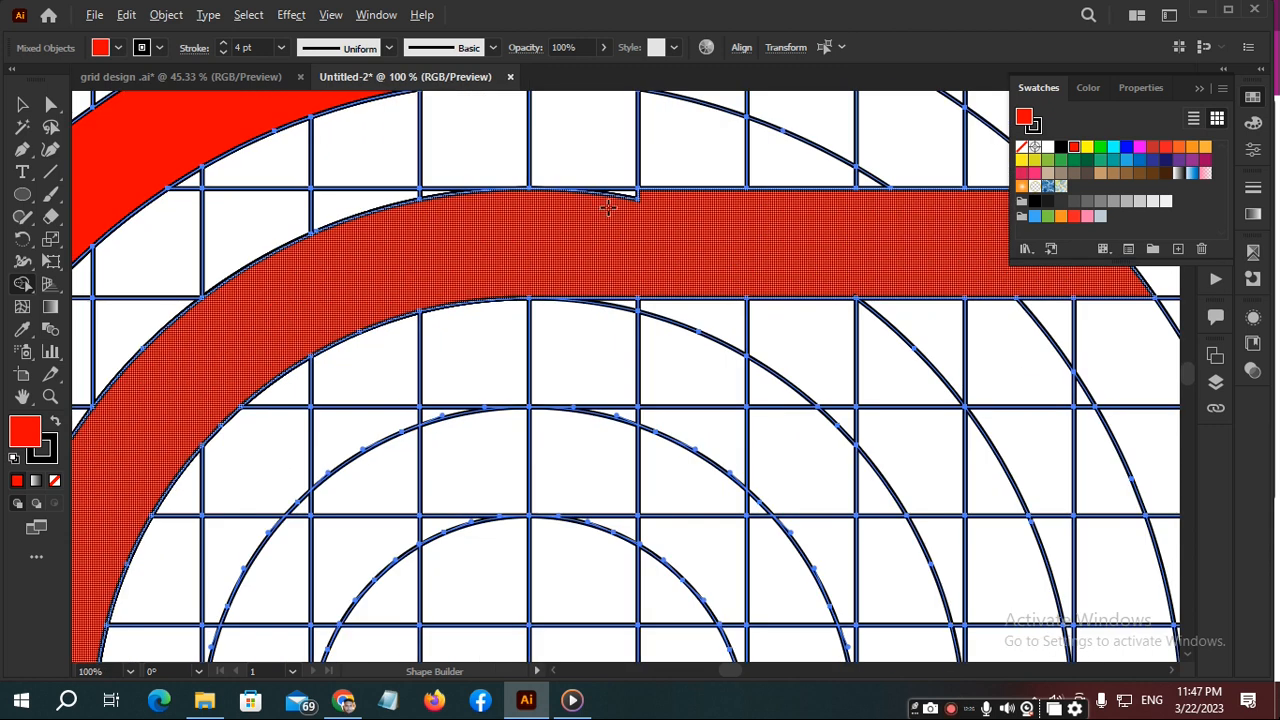
left_click_drag(695, 175, 522, 214)
key("space")
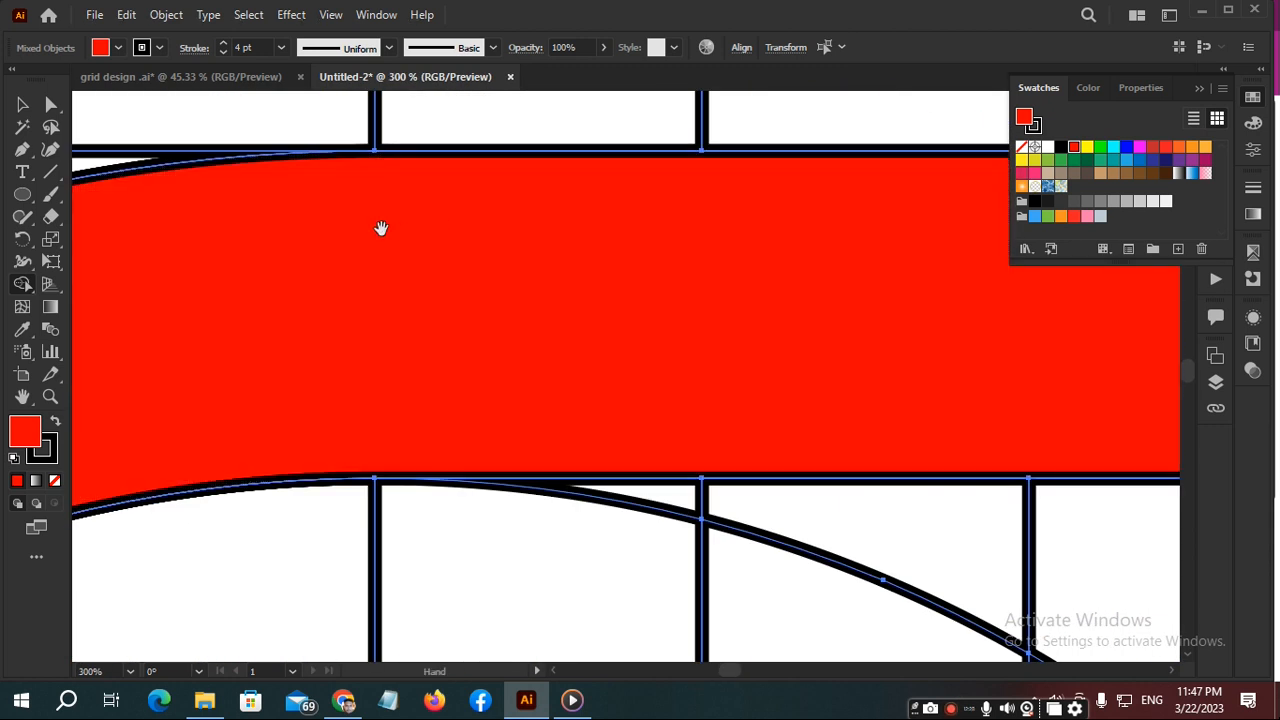
left_click_drag(380, 229, 817, 189)
scroll(439, 298, "down", 4)
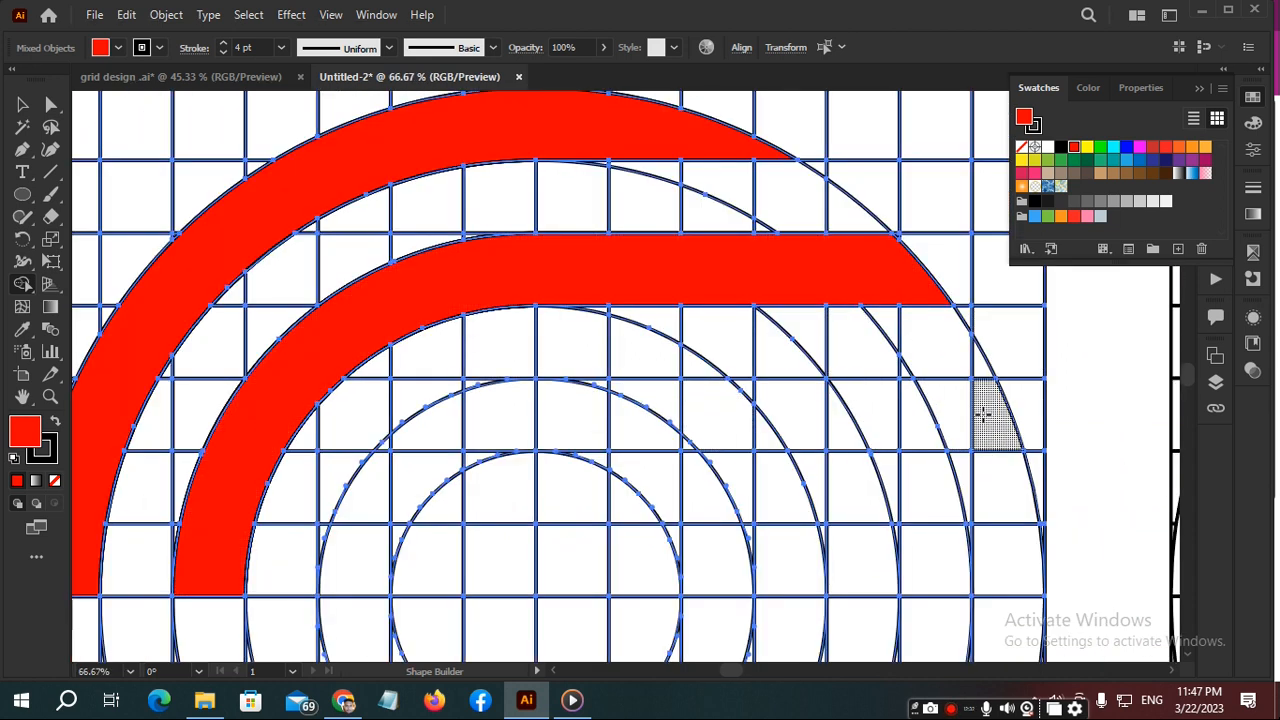
- Build the innermost red band from the fifth ring's upper-left arc and its straight grid row, absorbing the slivers along the curve
mouse_move(975, 420)
left_mouse_down()
mouse_move(486, 418)
mouse_move(414, 454)
mouse_move(360, 526)
mouse_move(342, 560)
left_mouse_up()
scroll(350, 562, "up", 3)
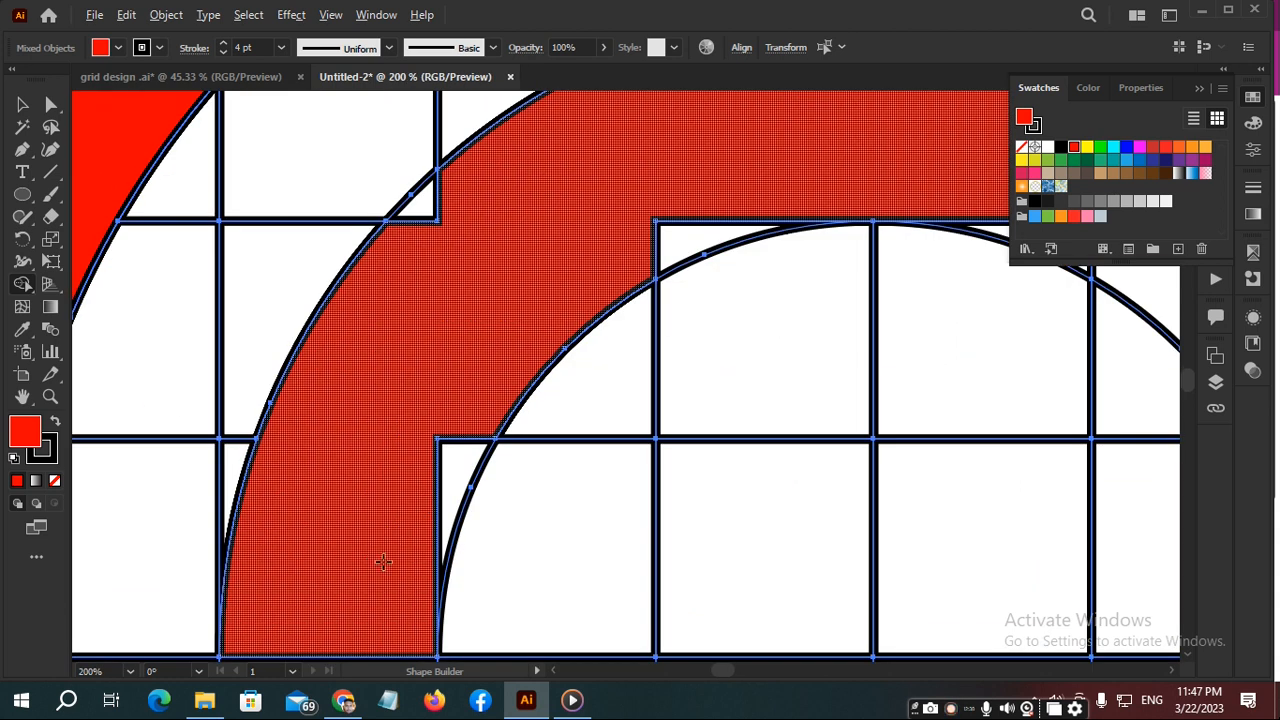
mouse_move(451, 418)
left_mouse_down()
mouse_move(405, 285)
mouse_move(406, 210)
mouse_move(455, 186)
mouse_move(713, 195)
mouse_move(679, 255)
left_mouse_up()
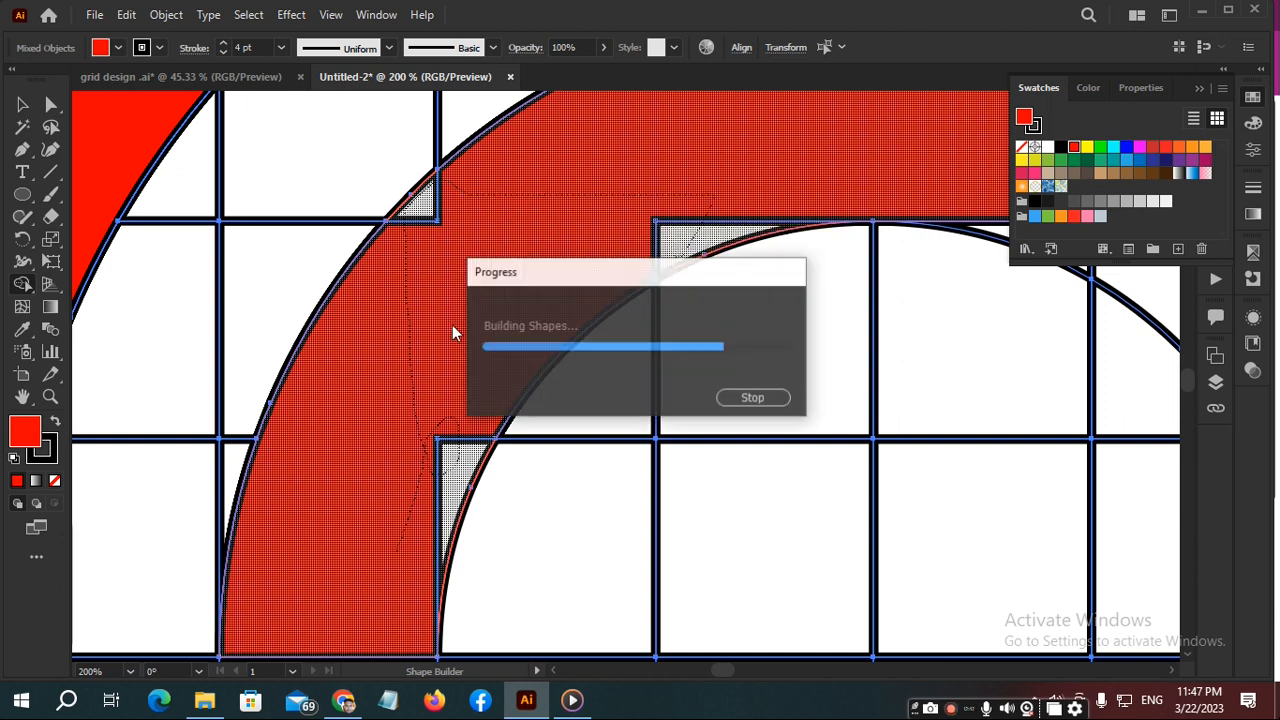
scroll(596, 208, "down", 3)
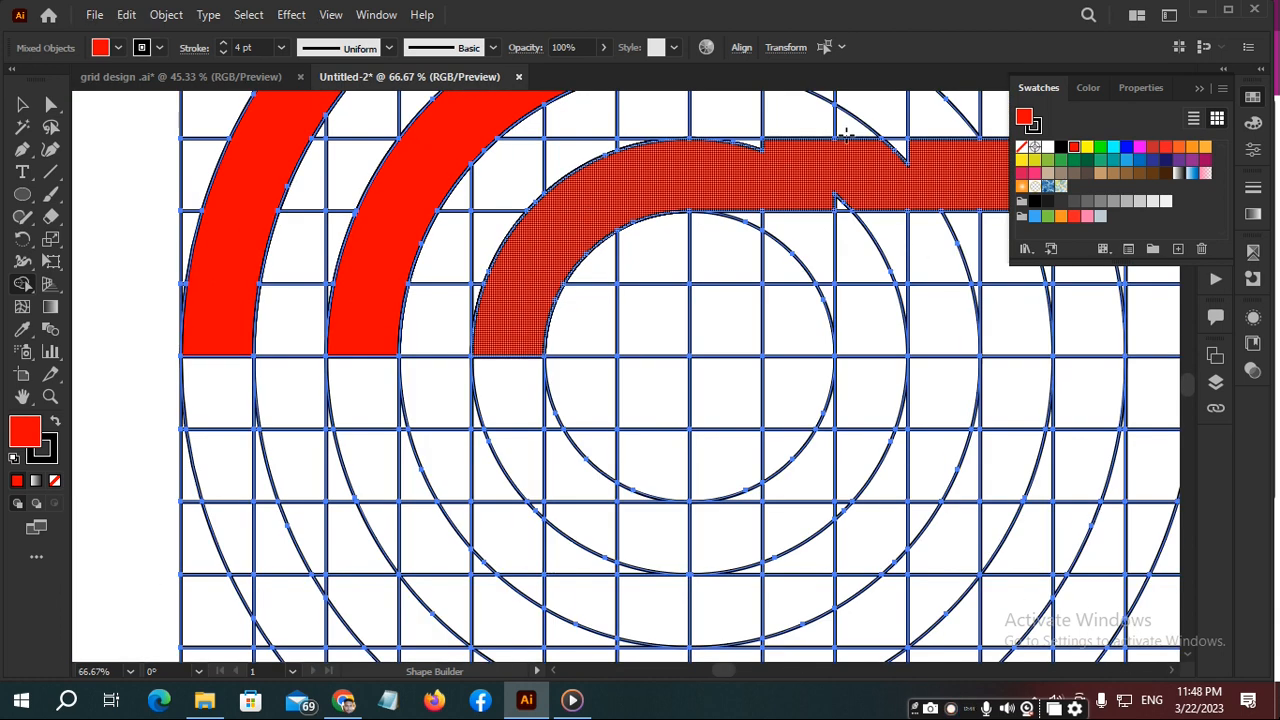
- Merge the remaining notches on the upper and lower edges of the innermost band's straight section into the band
scroll(760, 160, "up", 3)
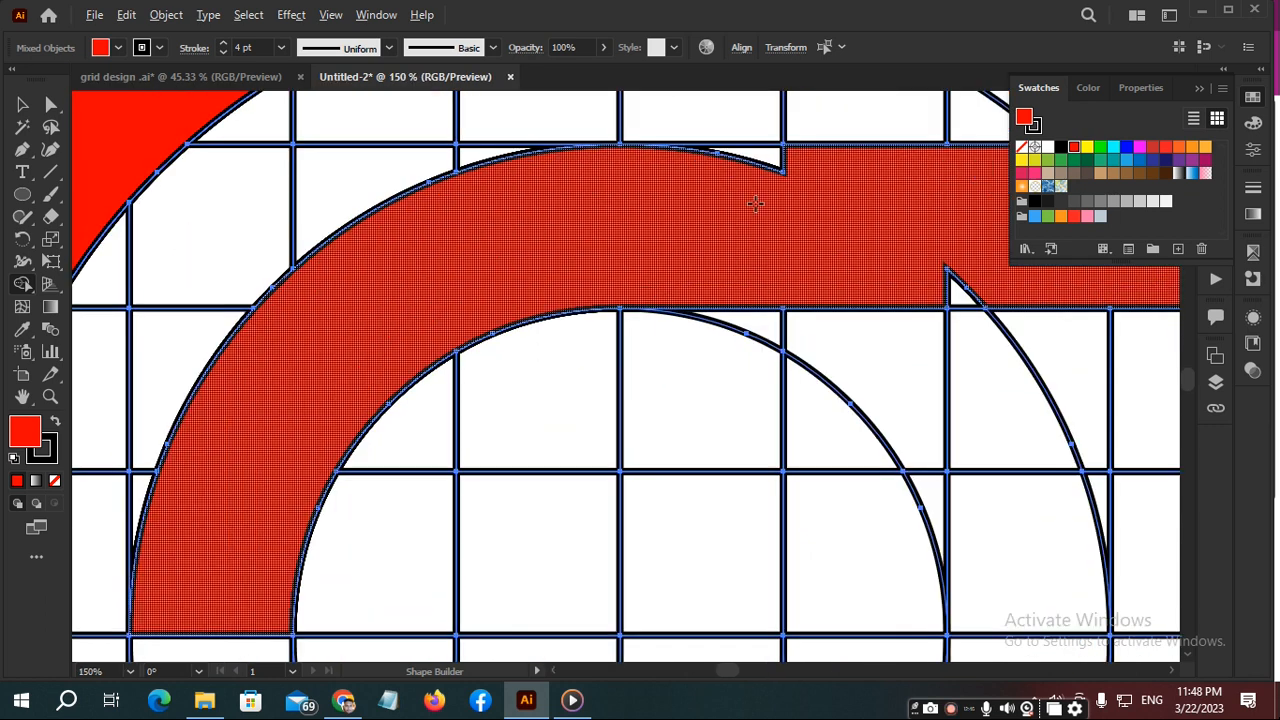
left_click_drag(813, 169, 754, 186)
mouse_move(909, 245)
left_mouse_down()
mouse_move(972, 284)
mouse_move(997, 285)
mouse_move(900, 238)
left_mouse_up()
scroll(934, 243, "down", 3)
key("space")
mouse_move(979, 229)
left_mouse_down()
mouse_move(578, 288)
mouse_move(680, 286)
left_mouse_up()
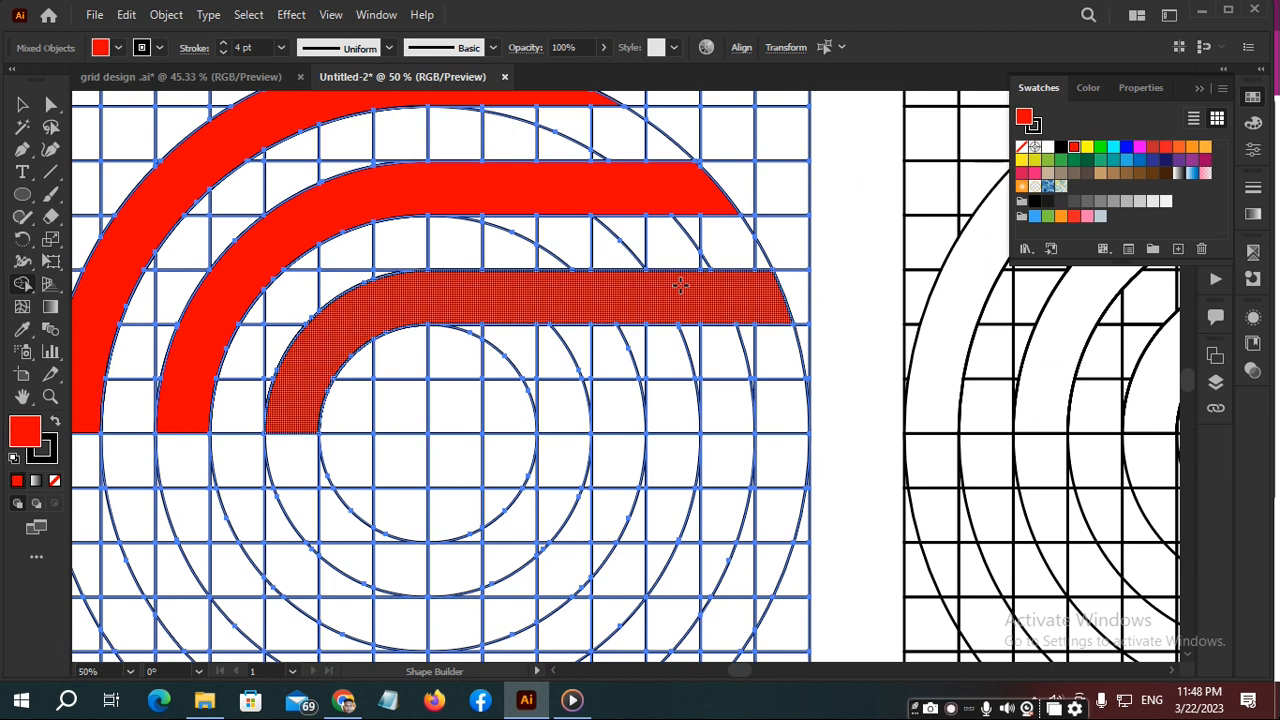
- Inspect the edges of the three red bands up close for leftover slivers and deselect the artwork
scroll(202, 380, "up", 3)
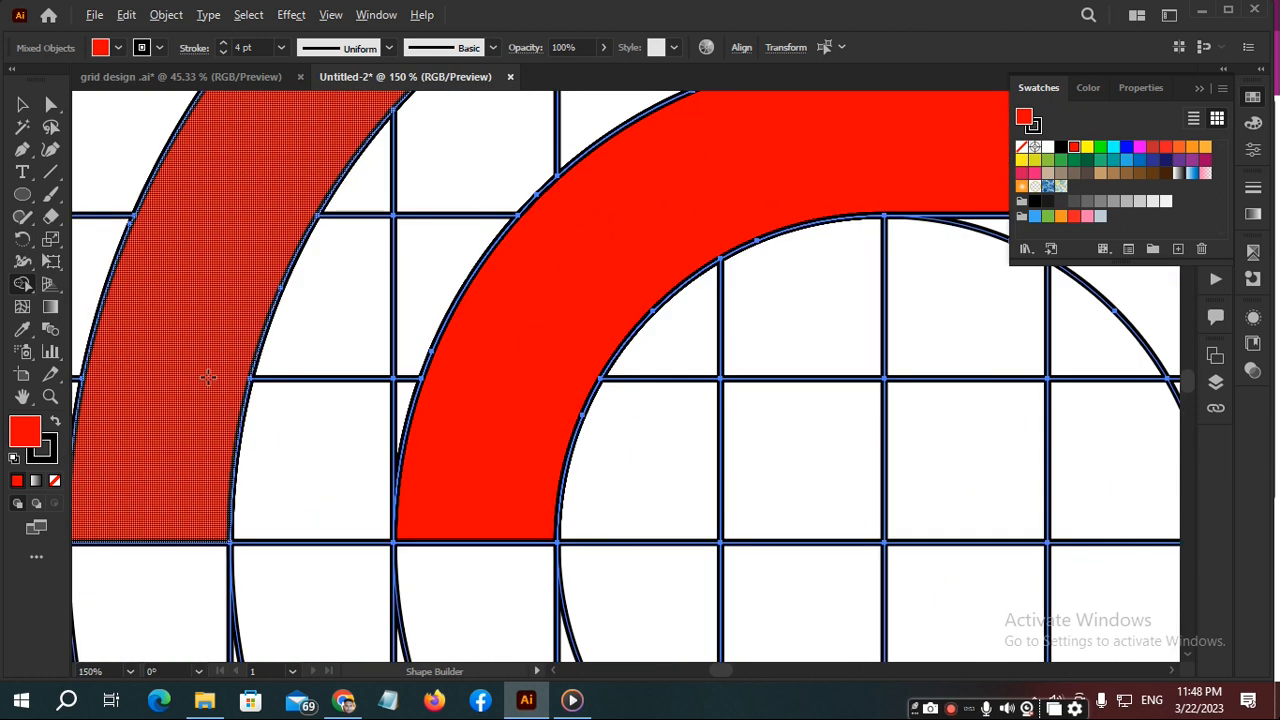
scroll(209, 376, "down", 4)
scroll(210, 375, "up", 3)
scroll(192, 430, "down", 3)
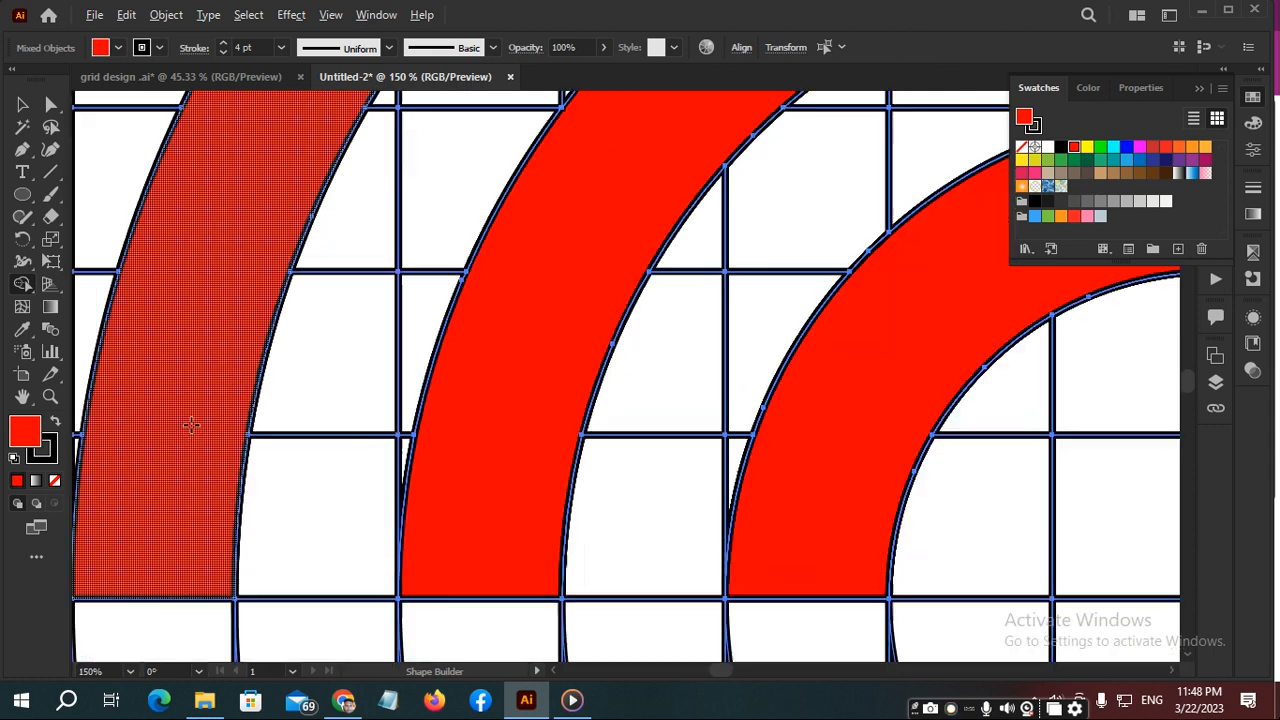
scroll(414, 262, "up", 3)
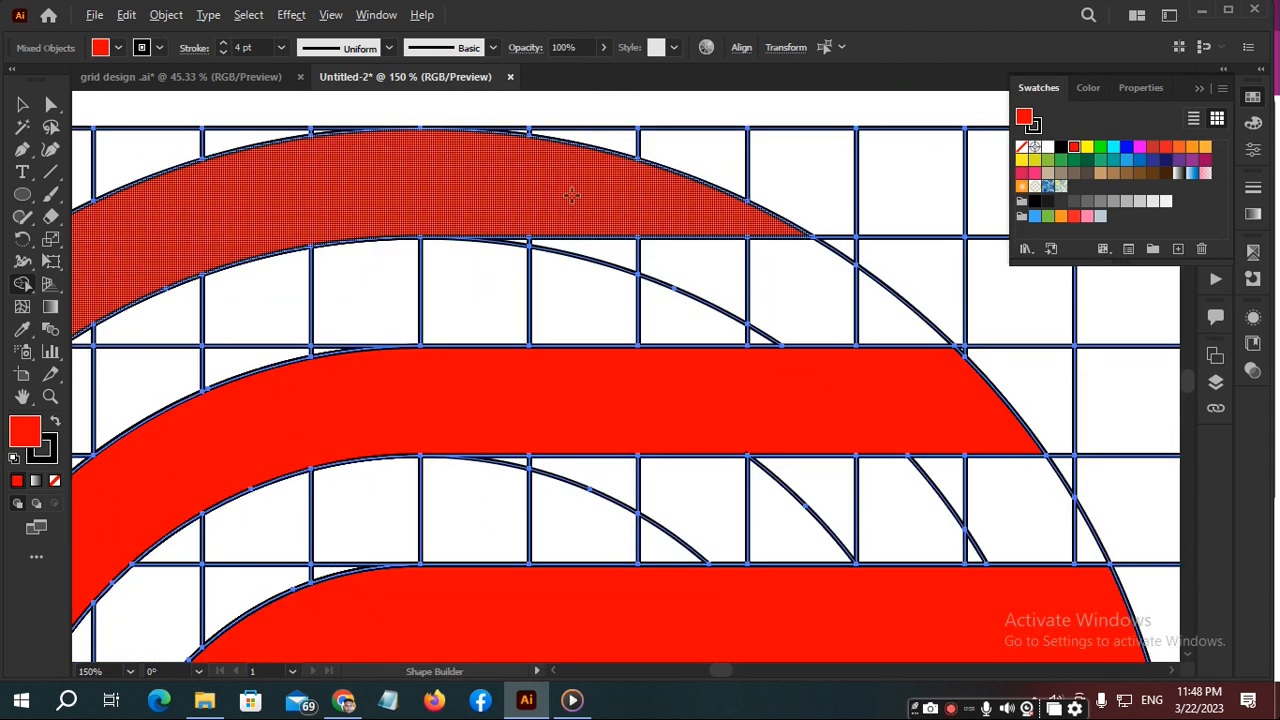
scroll(600, 198, "down", 4)
left_click(235, 201, "ctrl")
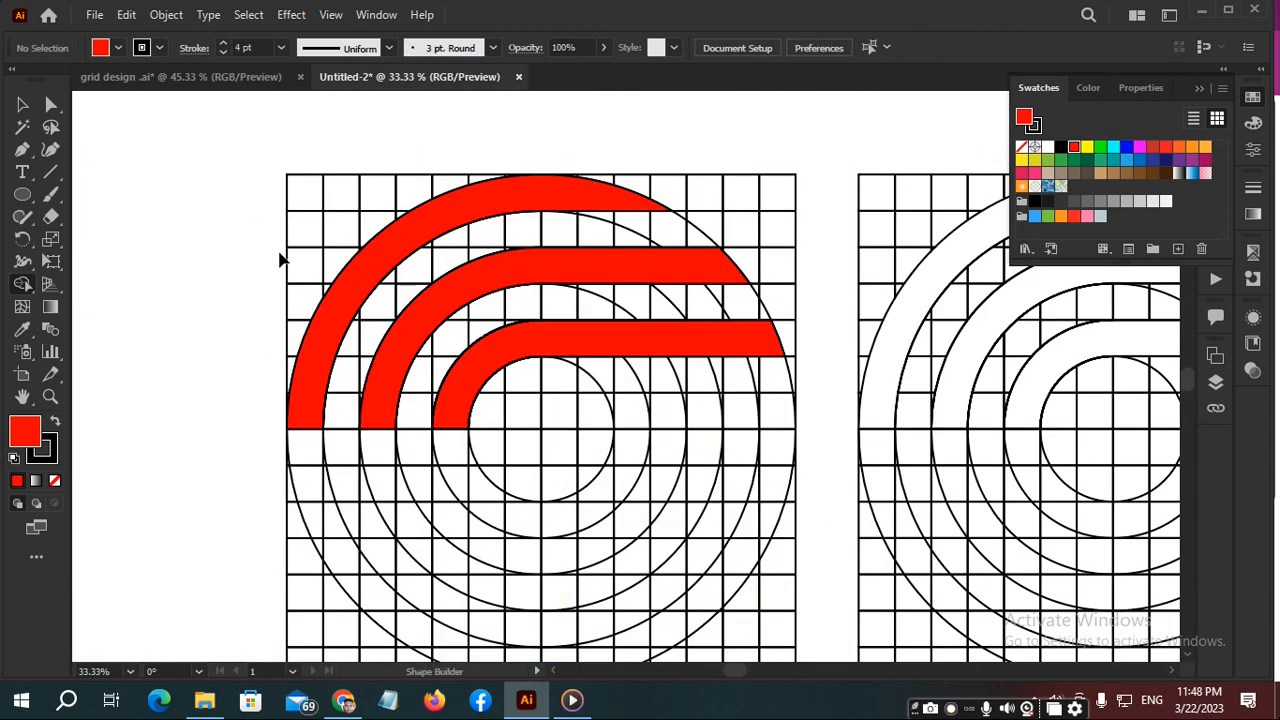
- Move the three red bands out of the concentric-circle grid onto an empty canvas area and group them
left_click(349, 286, "ctrl")
left_click(420, 323, "ctrl+shift")
left_click(489, 358, "ctrl+shift")
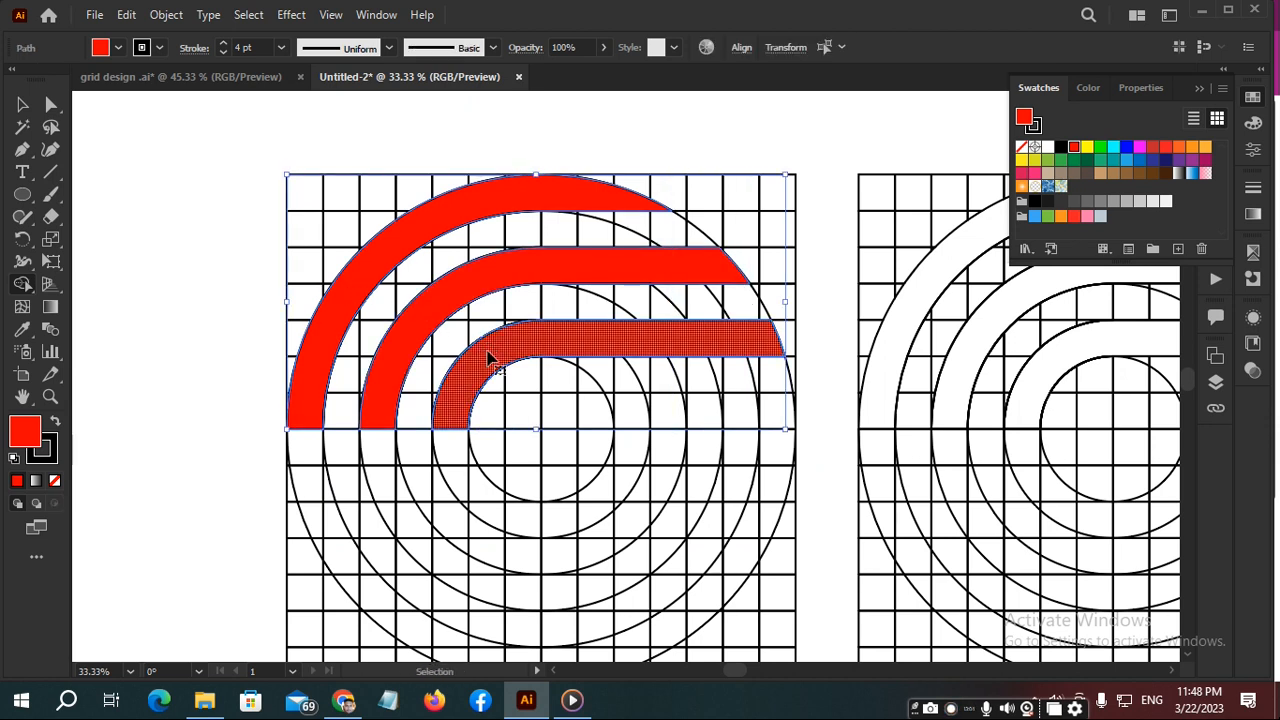
key("ctrl+x")
scroll(543, 306, "down", 12)
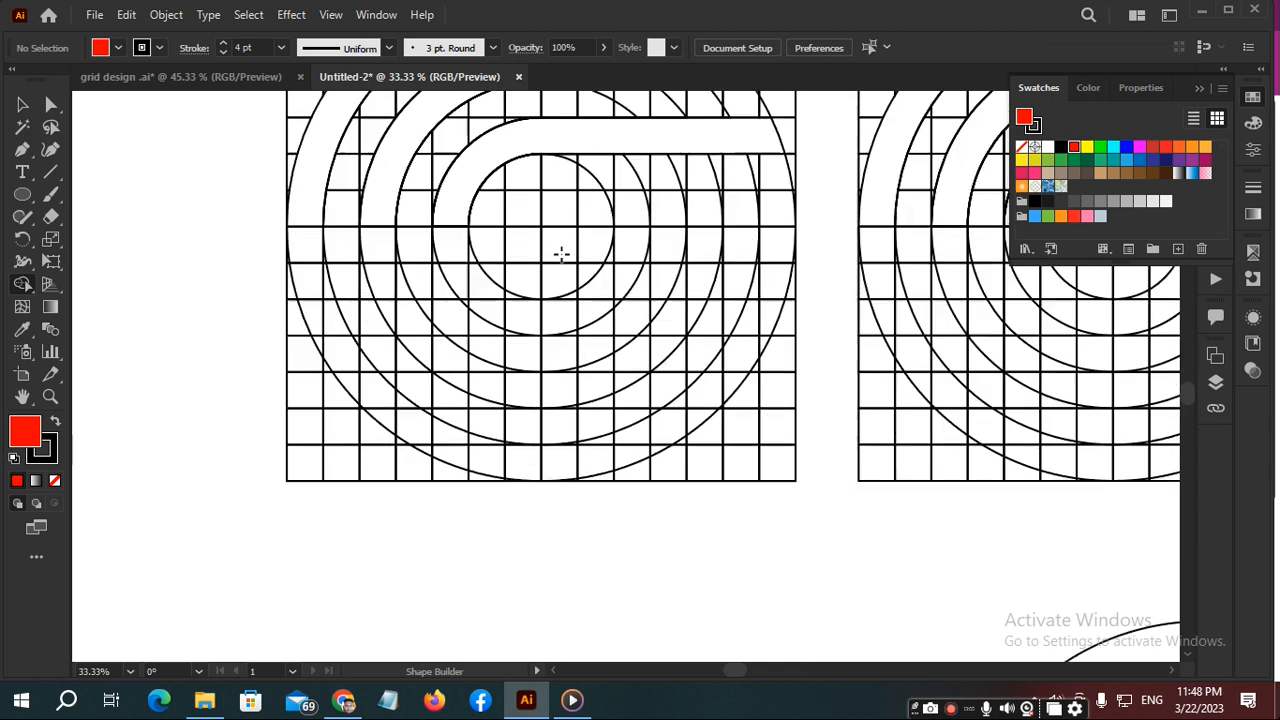
key("space")
left_click_drag(799, 537, 603, 100)
left_click_drag(651, 370, 1167, 483)
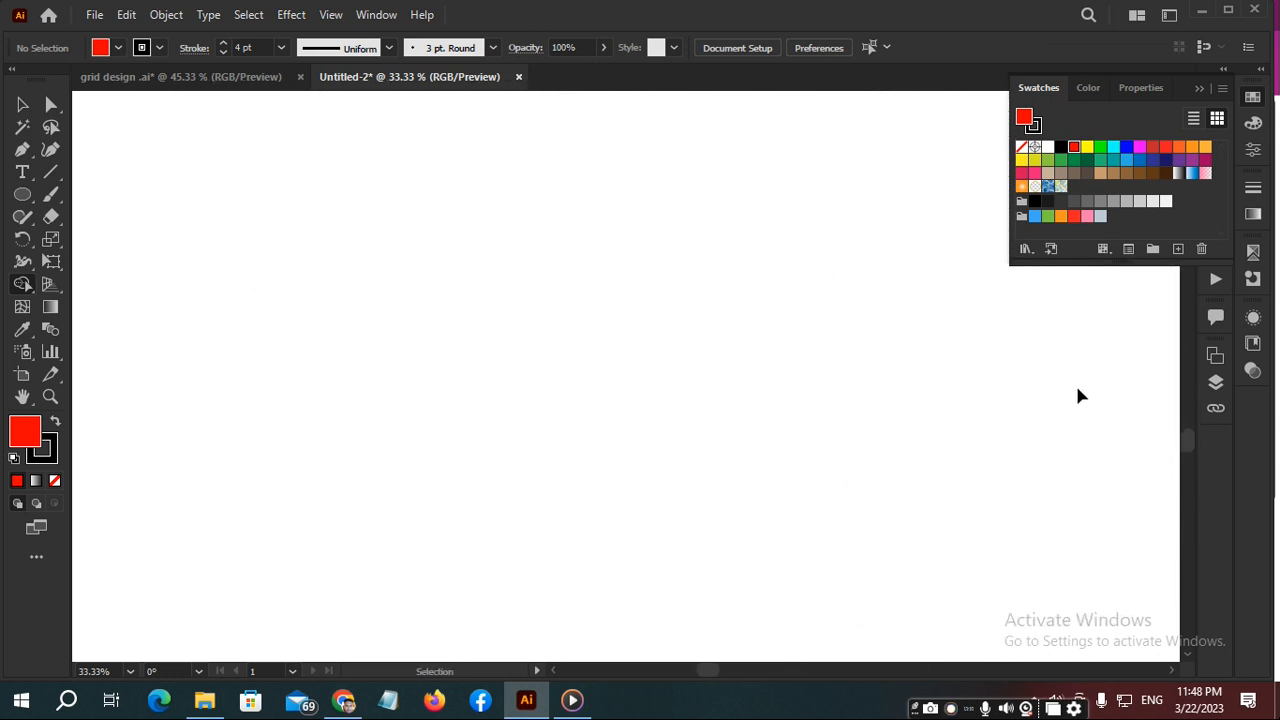
key("ctrl+v")
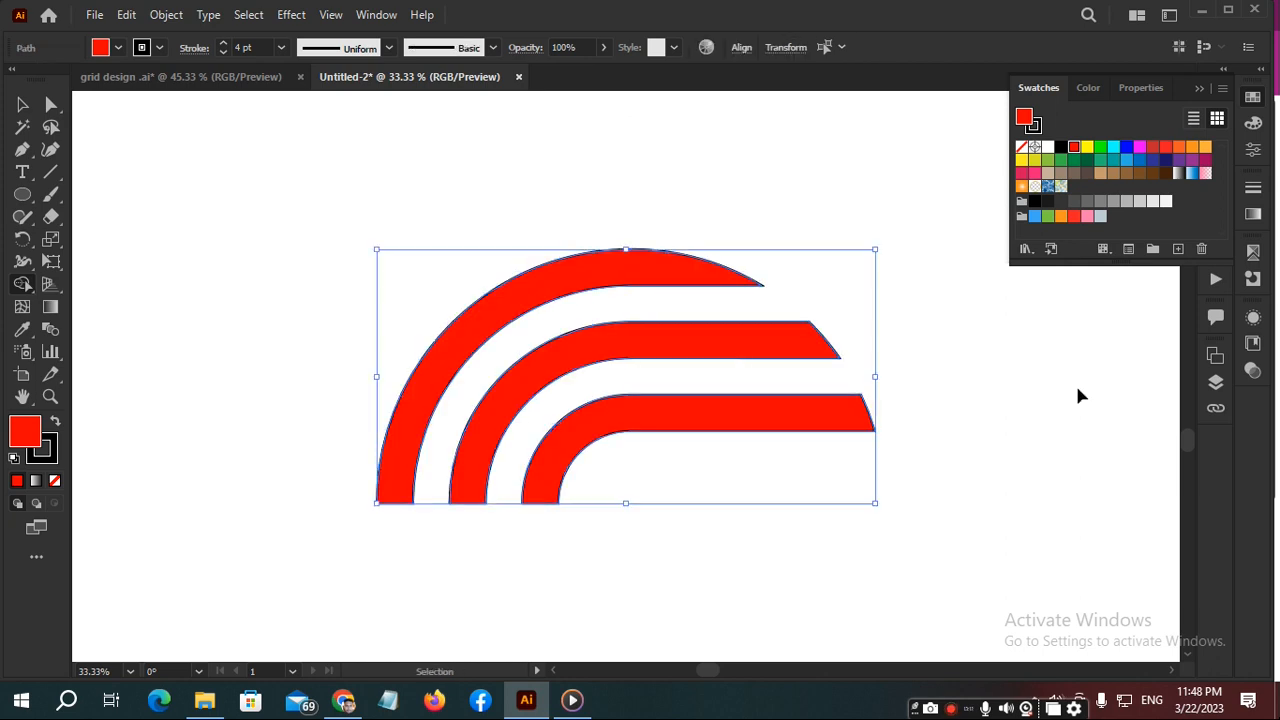
key("ctrl+g")
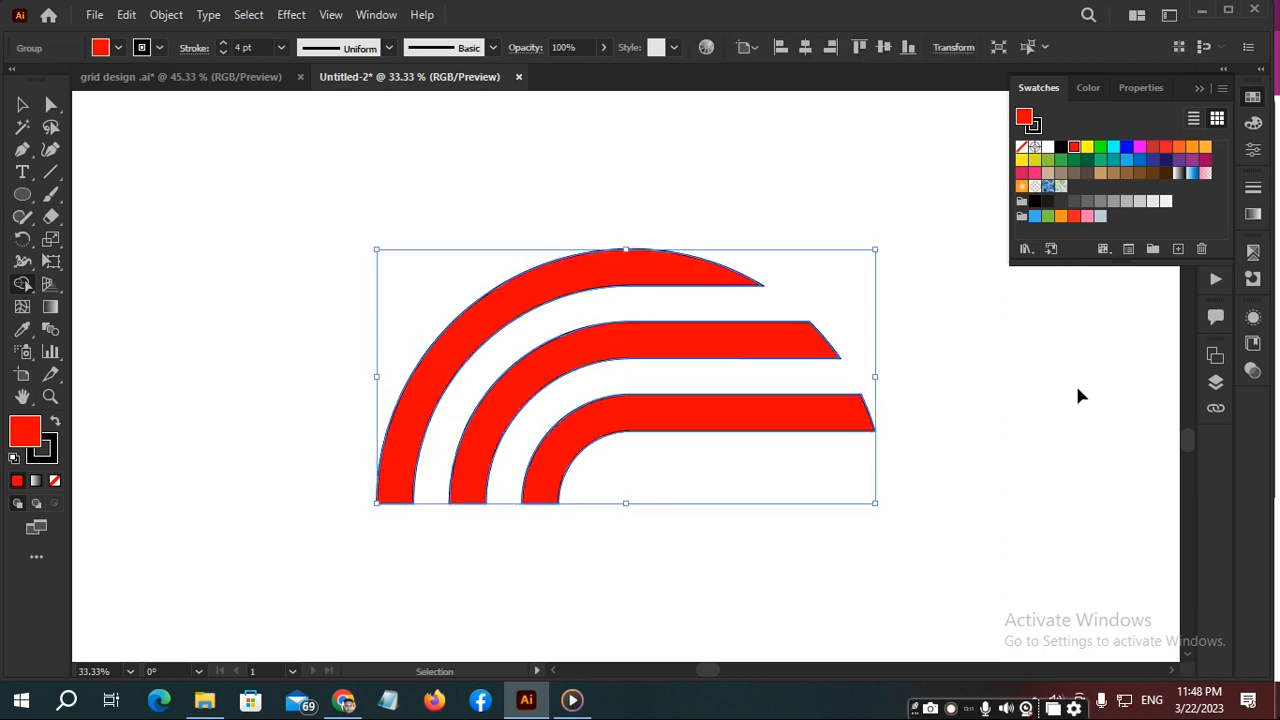
- Place a copy of the band group, rotated 180°, beneath the original as the lower half of the round S
key("ctrl+c")
key("ctrl+f")
left_click_drag(876, 241, 543, 423)
left_click_drag(663, 345, 668, 572)
key("shift+m")
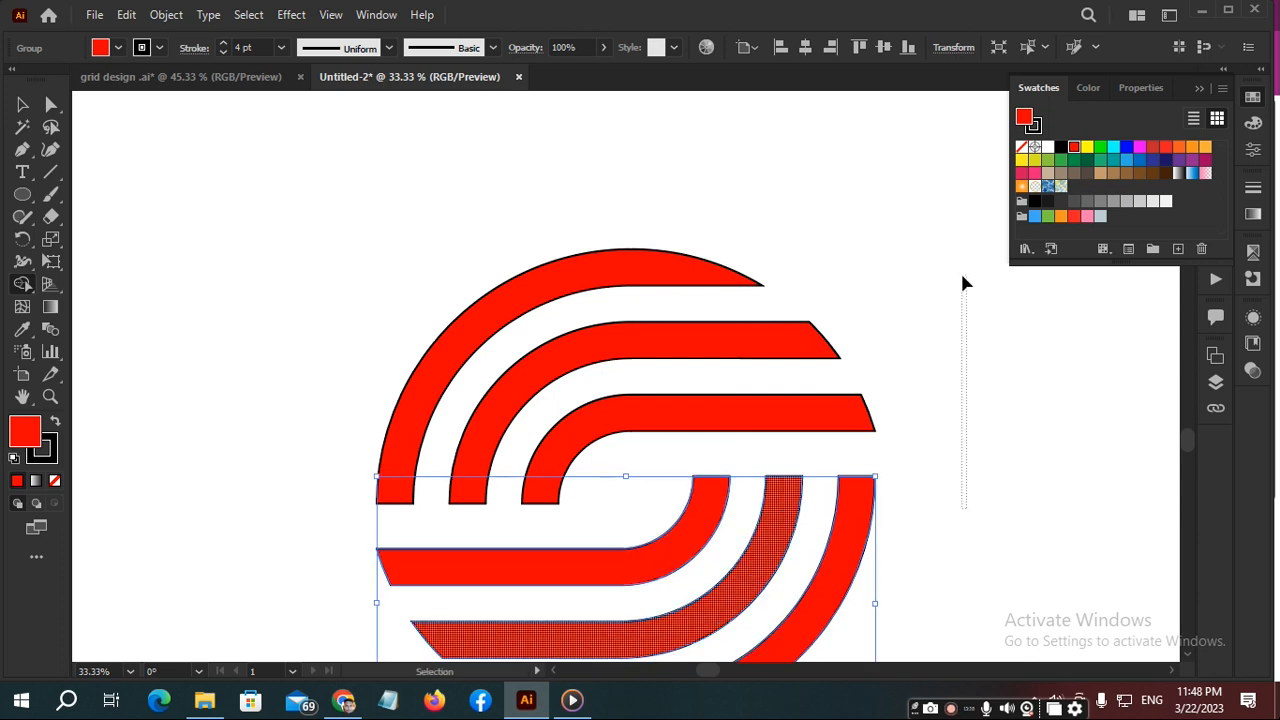
left_click_drag(962, 276, 962, 276)
scroll(960, 320, "down", 3)
scroll(963, 310, "down", 4)
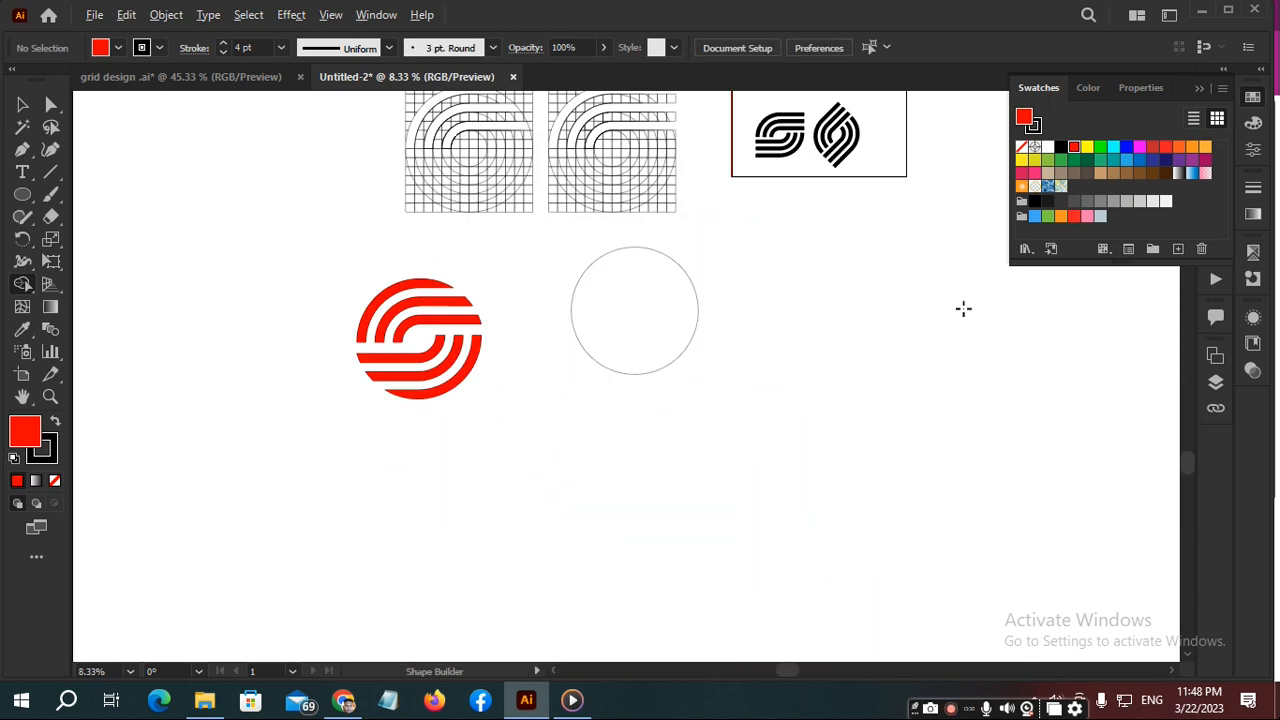
- Align the upper band group and the separate outline circle by their top and right edges
left_click(699, 313)
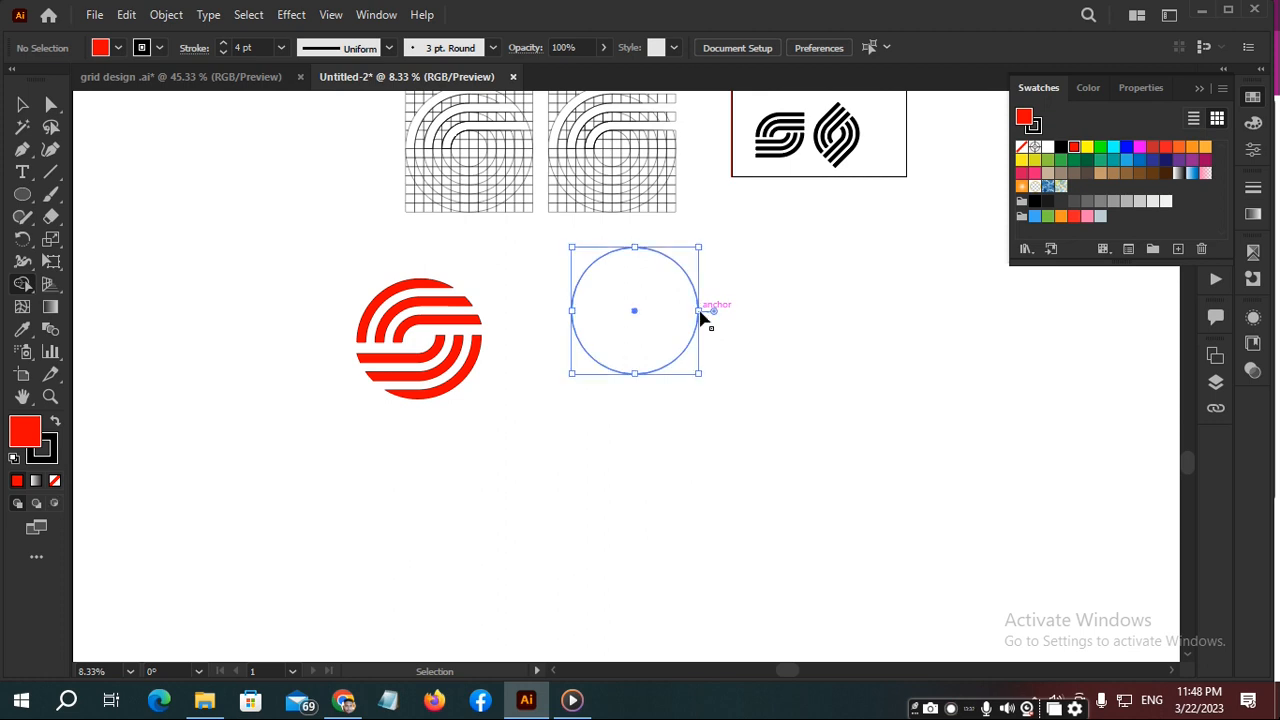
left_click(458, 303, "shift")
key("shift+m")
key("v")
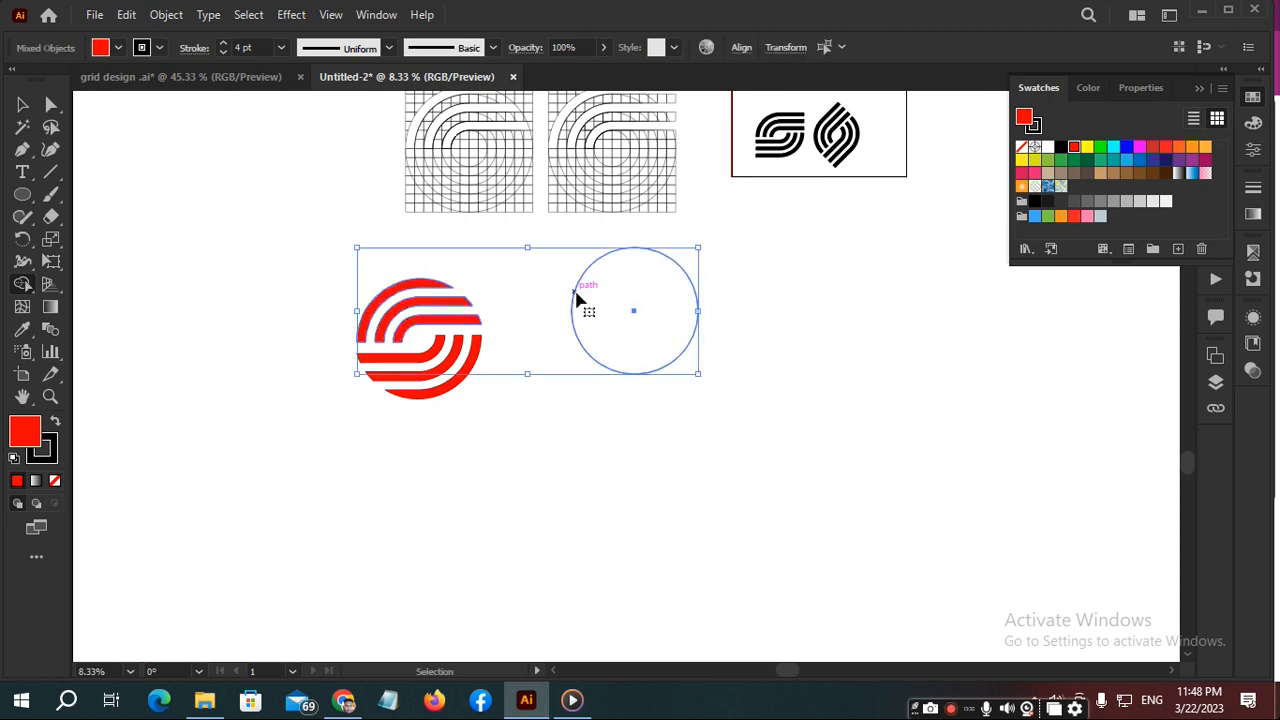
key("shift+m")
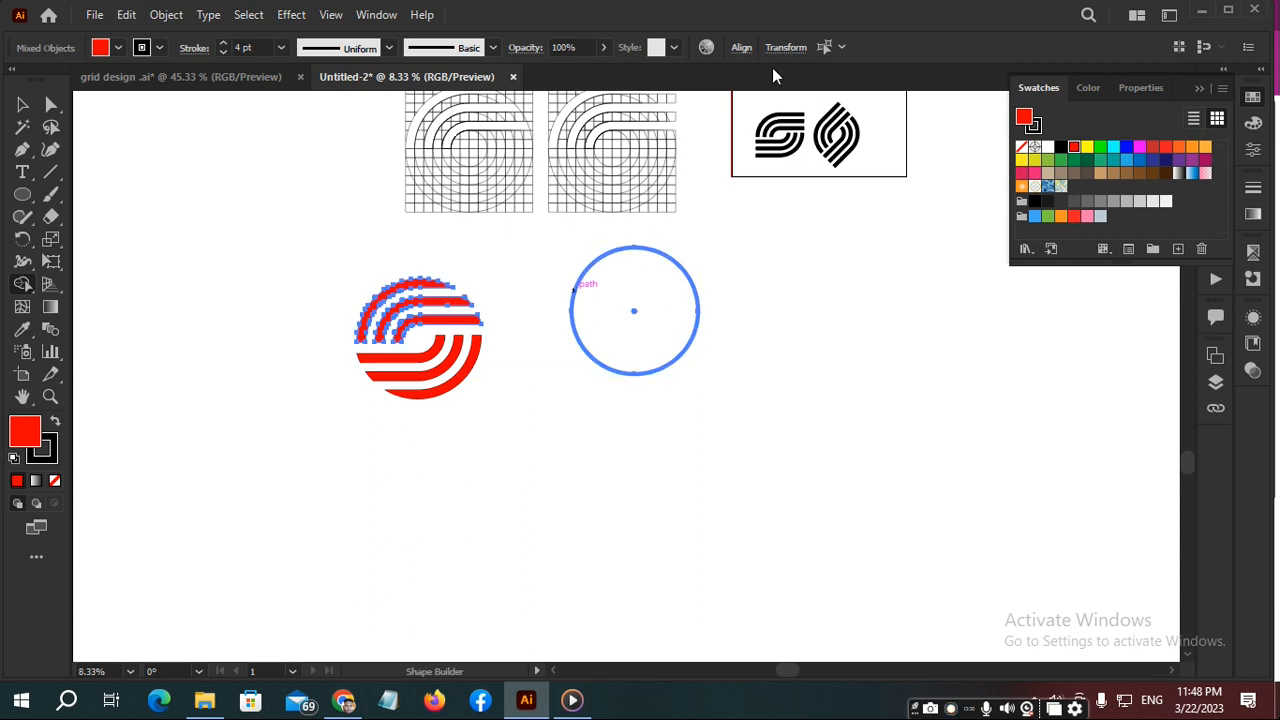
left_click(741, 48)
left_click(667, 100)
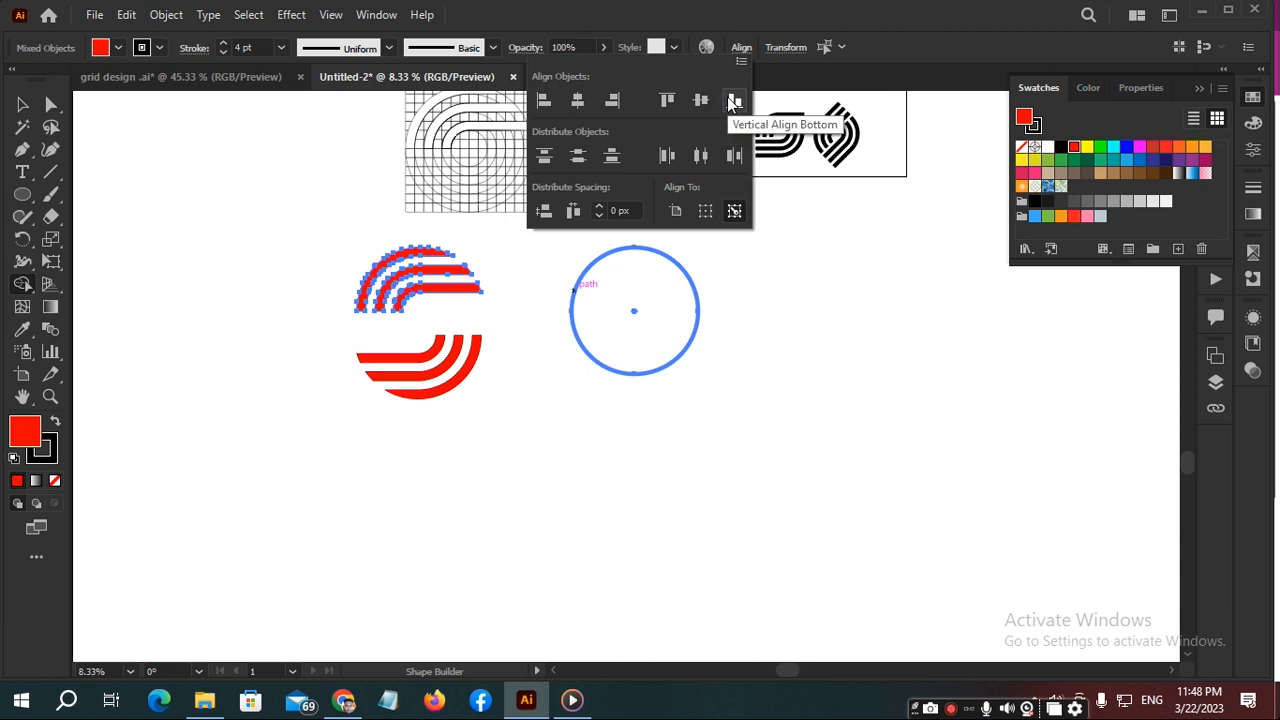
left_click(614, 101)
left_click(779, 272)
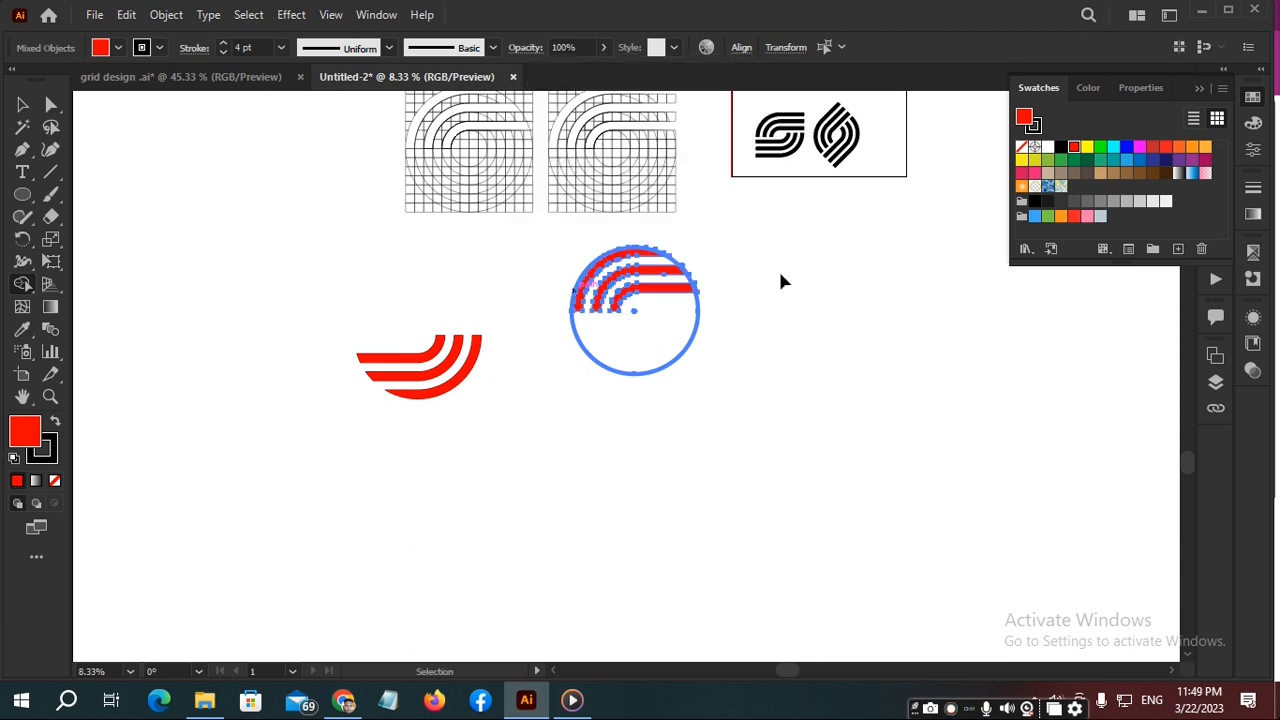
left_click(745, 296)
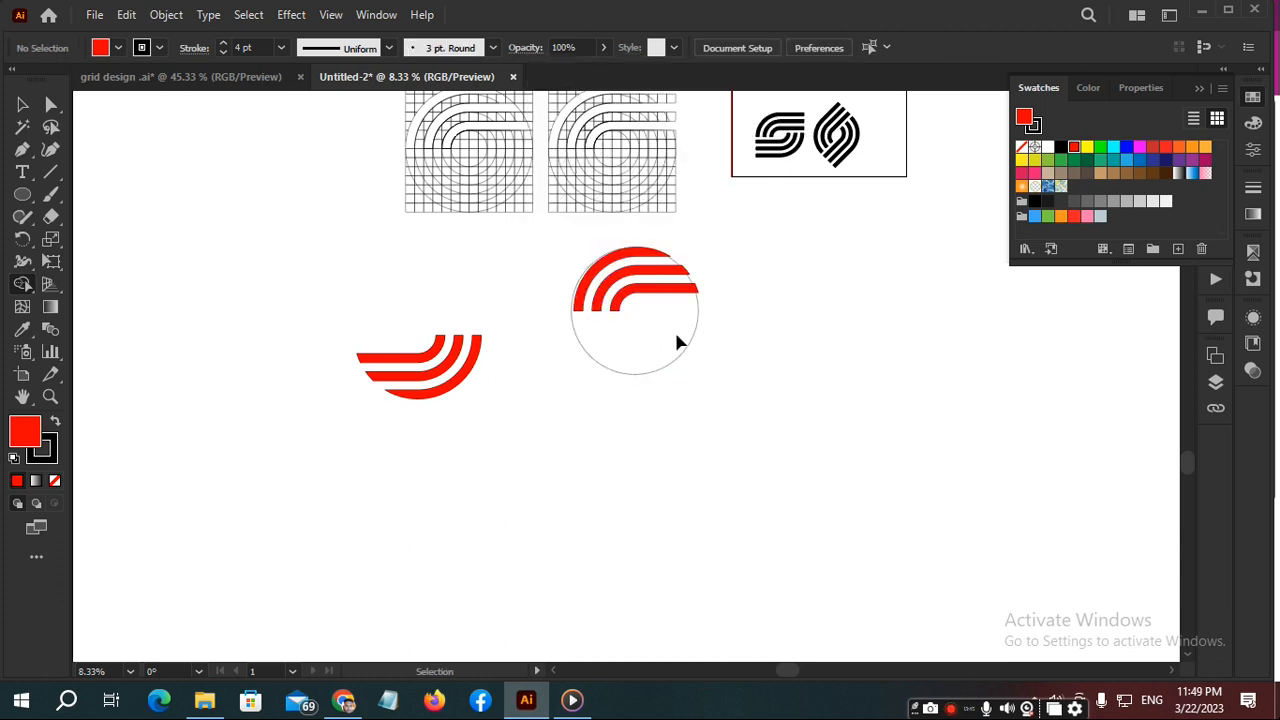
- Align the upper band group to the left edge of the circle so its outer arc follows the outline
left_click(670, 298)
key("shift+m")
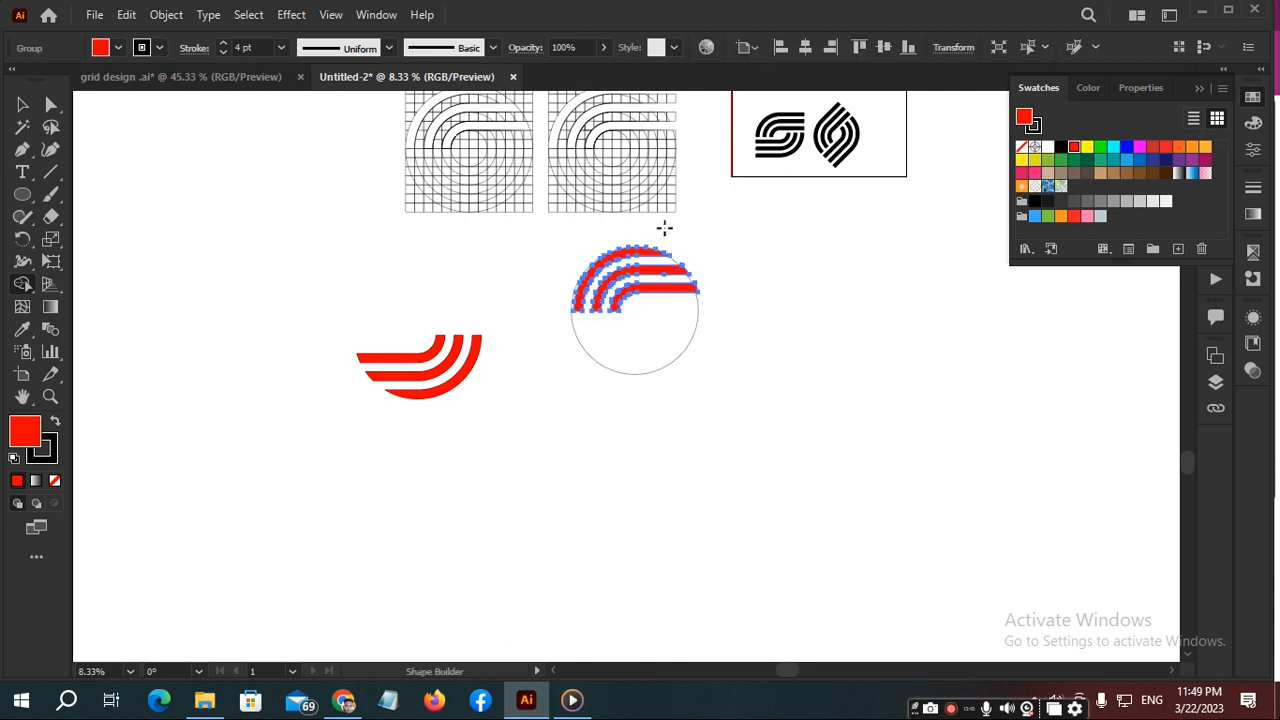
key("v")
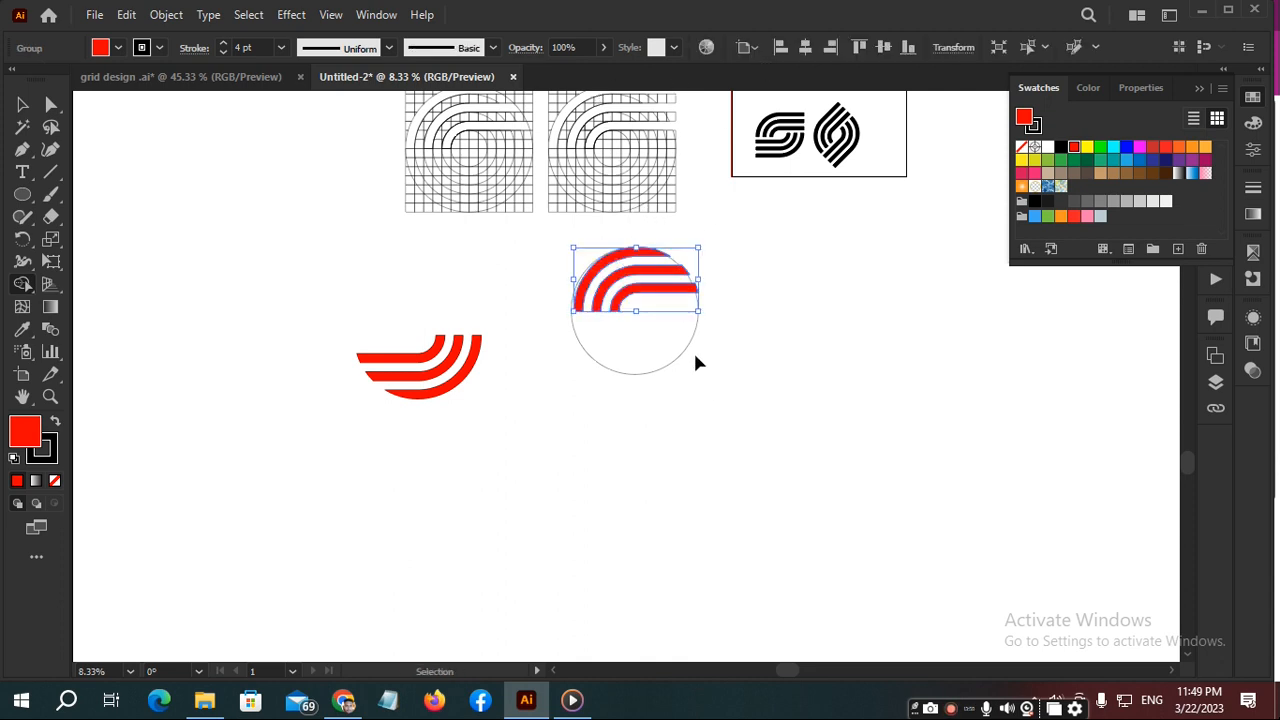
left_click_drag(717, 378, 714, 370)
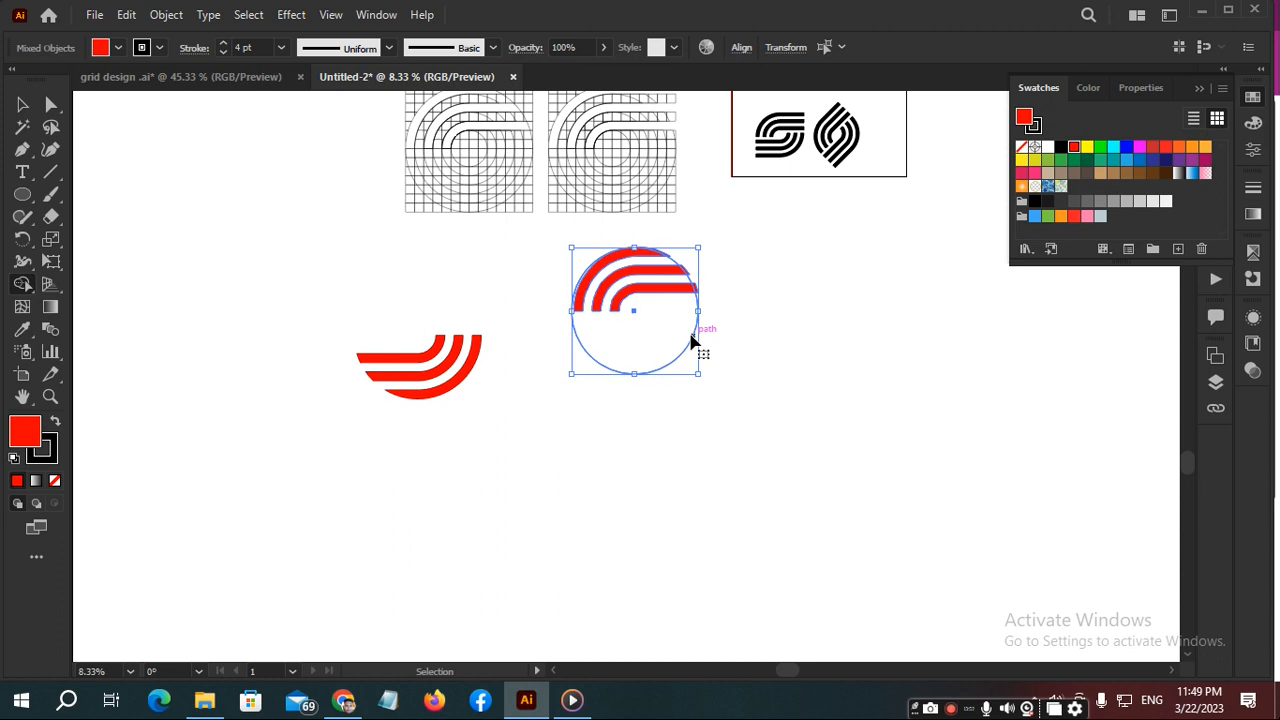
key("shift+m")
scroll(572, 286, "up", 3)
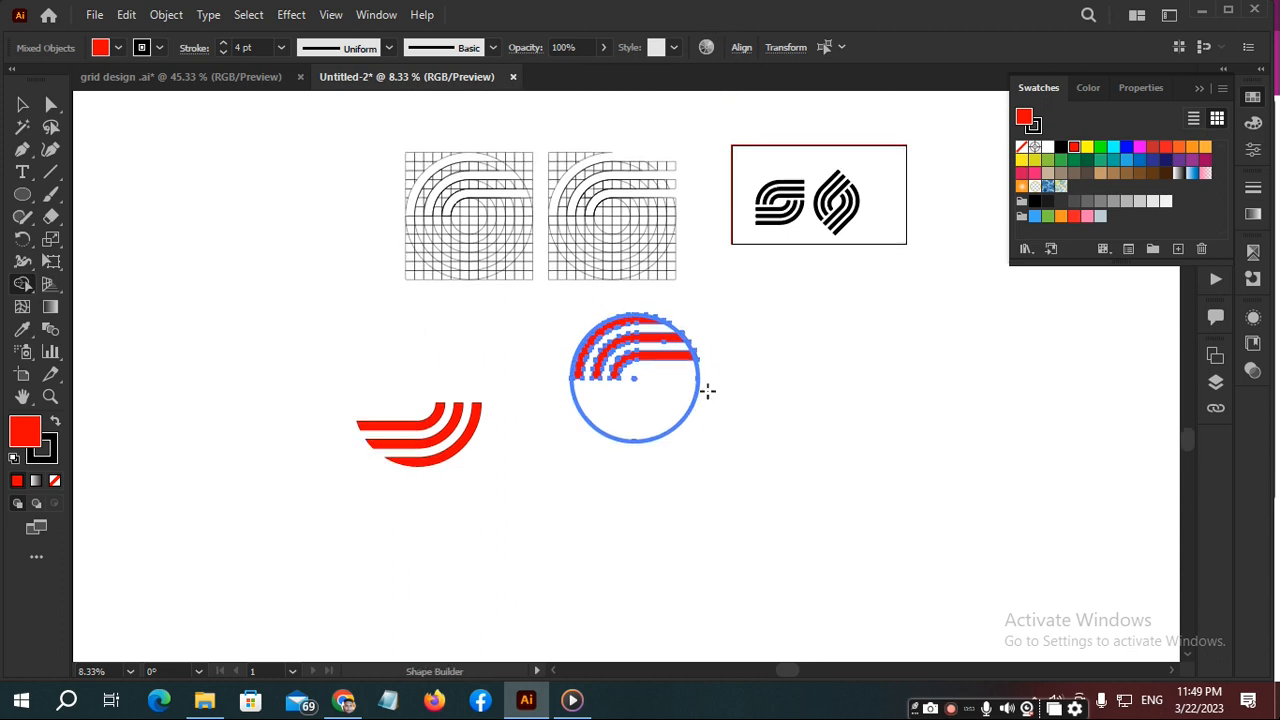
key("super")
scroll(697, 384, "up", 2)
key("super")
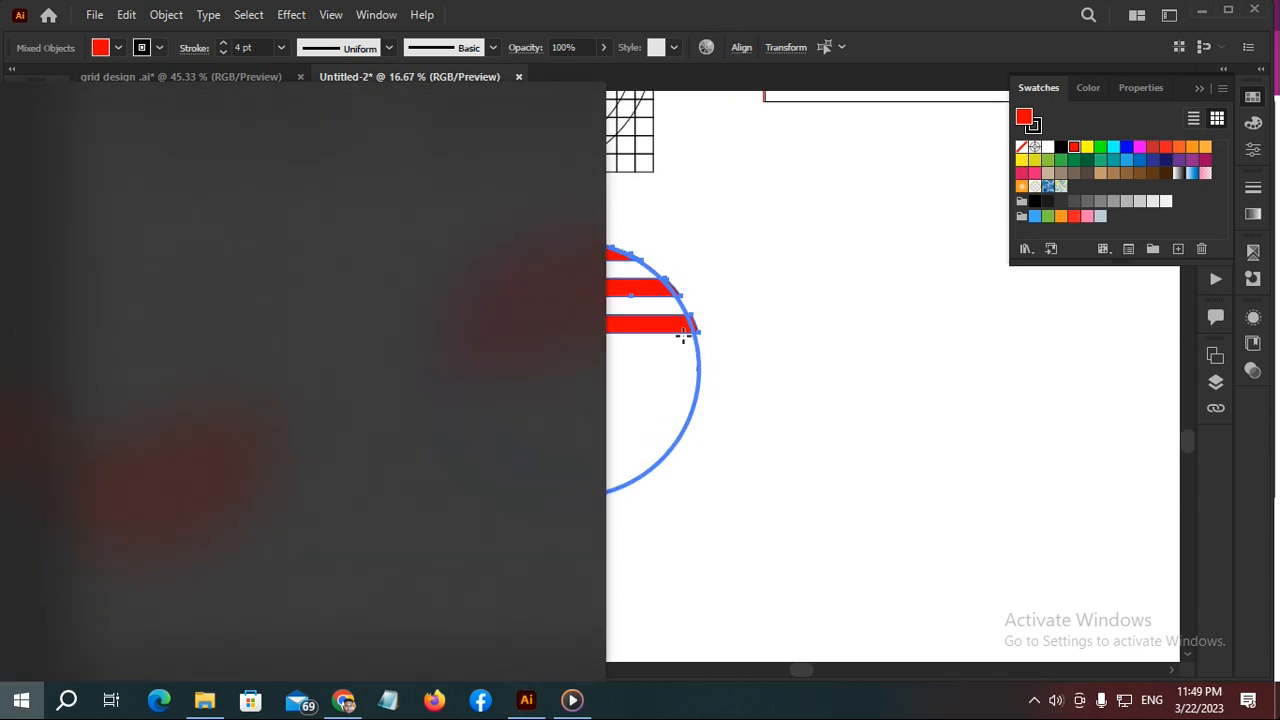
scroll(644, 330, "up", 2)
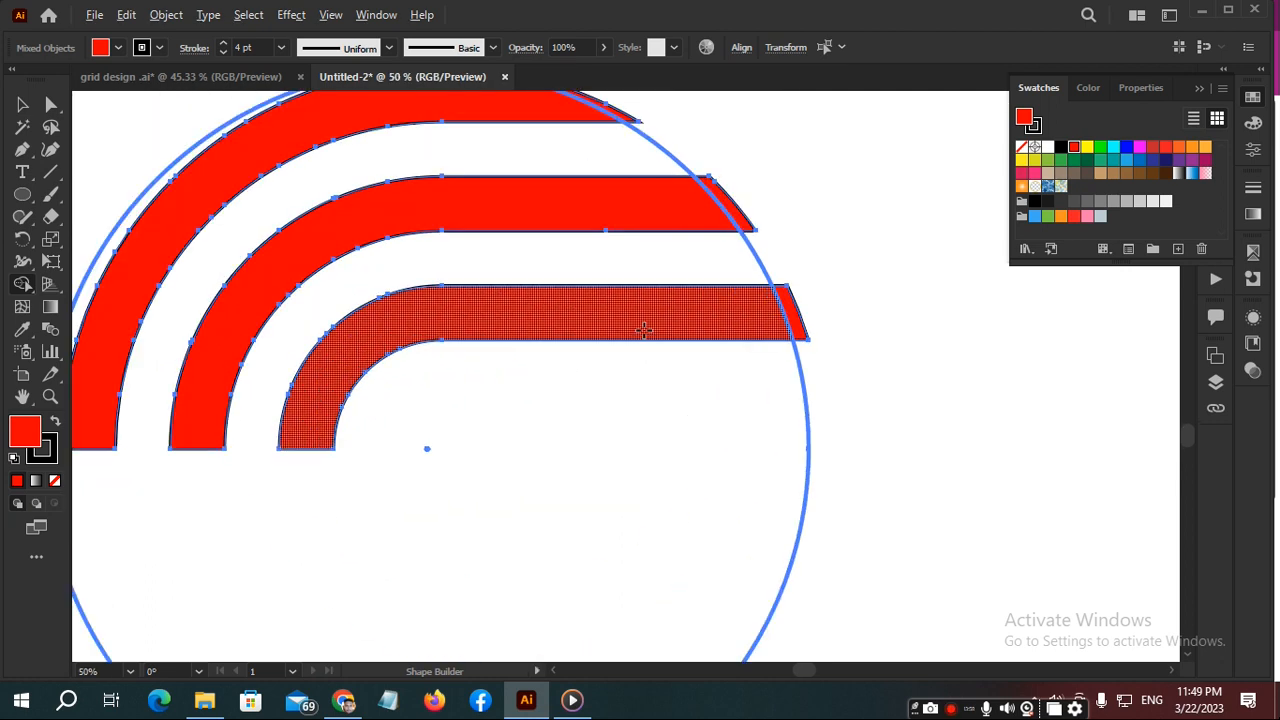
scroll(655, 330, "down", 1)
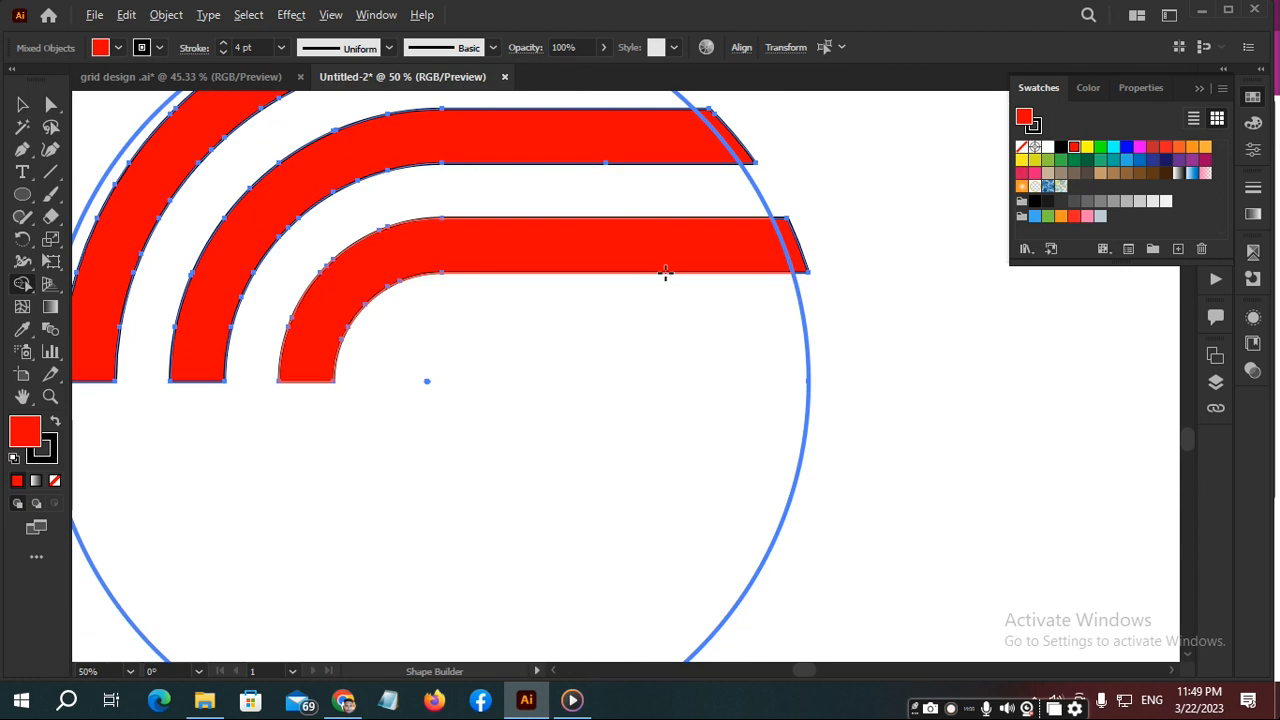
scroll(665, 272, "down", 1)
key("v")
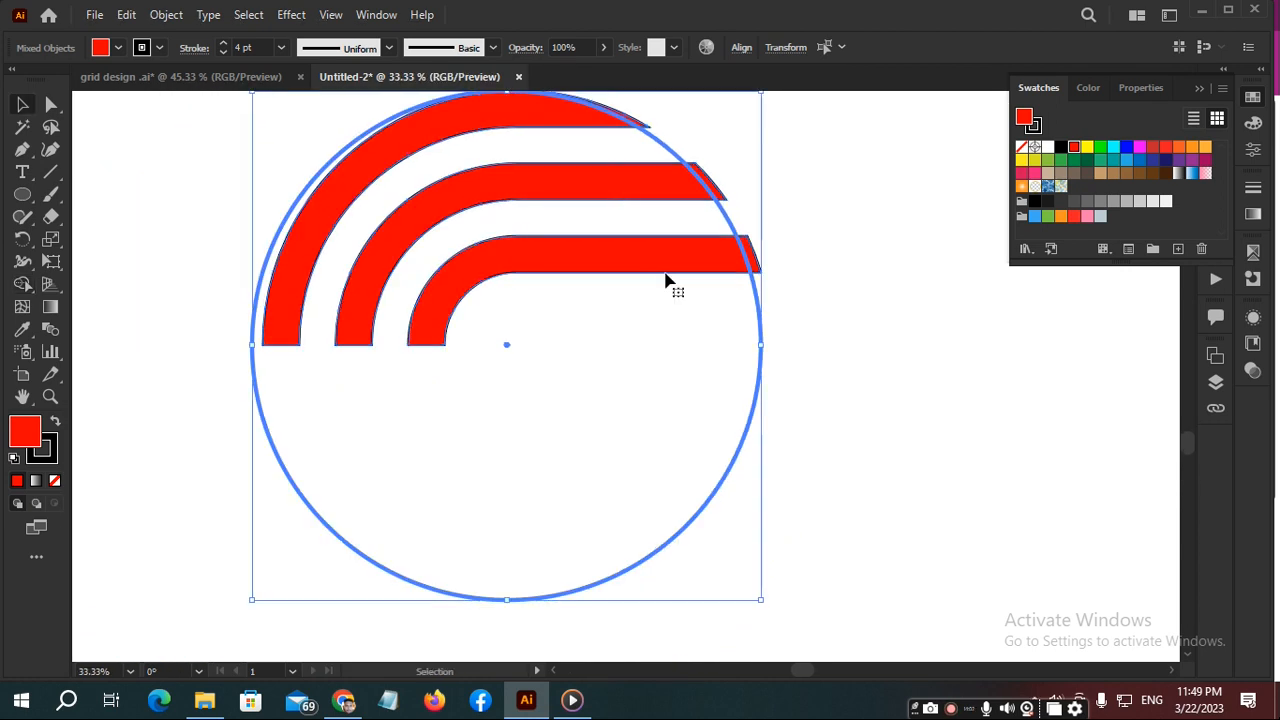
scroll(784, 225, "up", 2)
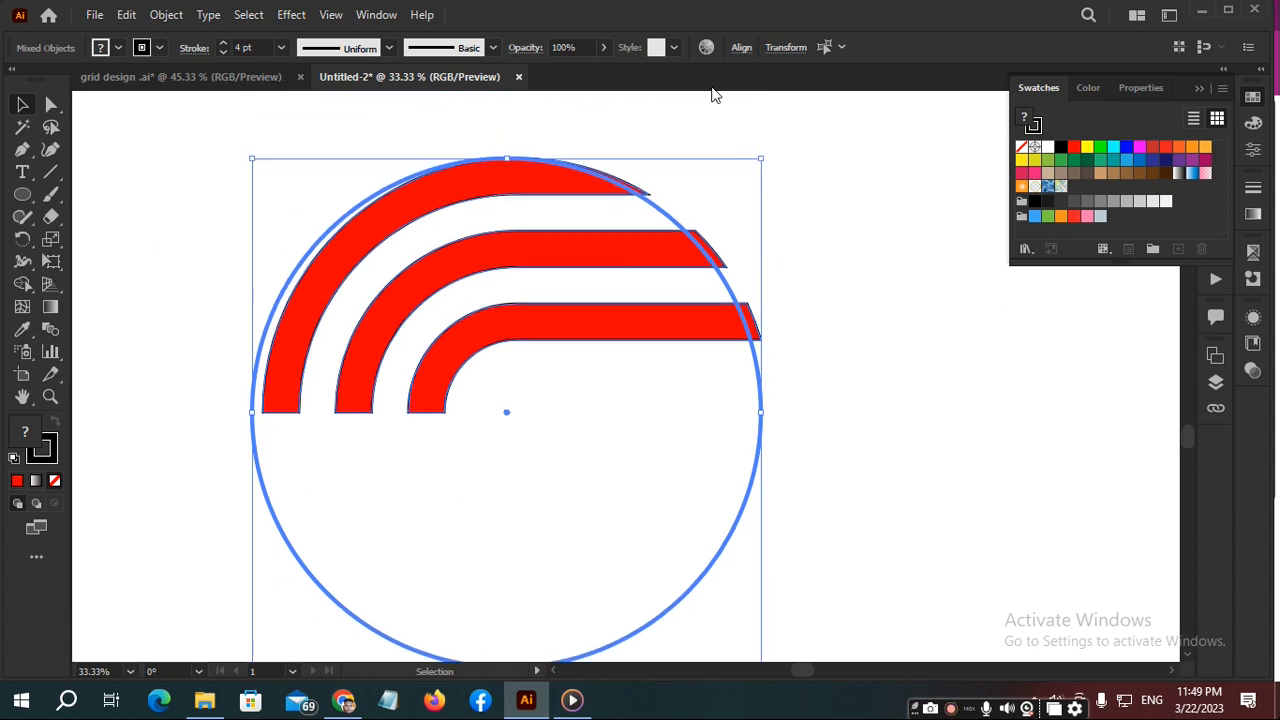
left_click(743, 48)
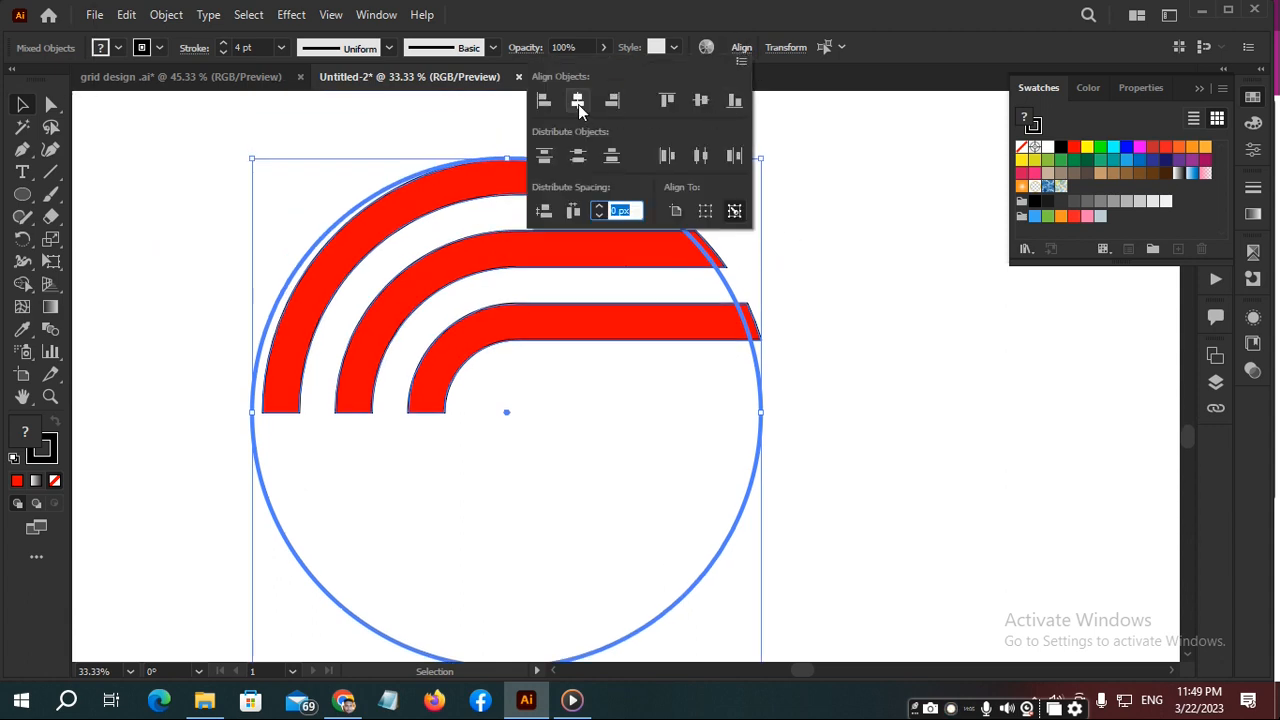
left_click(553, 101)
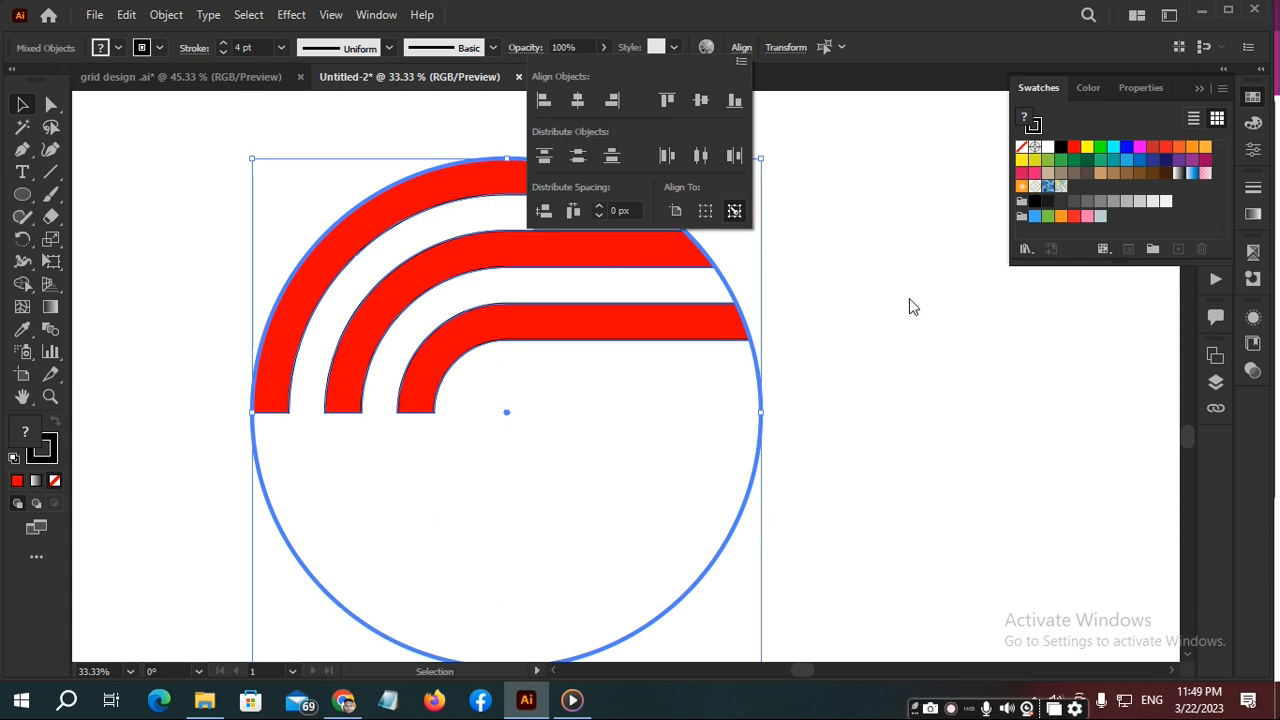
scroll(855, 288, "down", 3)
key("space")
left_click_drag(657, 318, 891, 326)
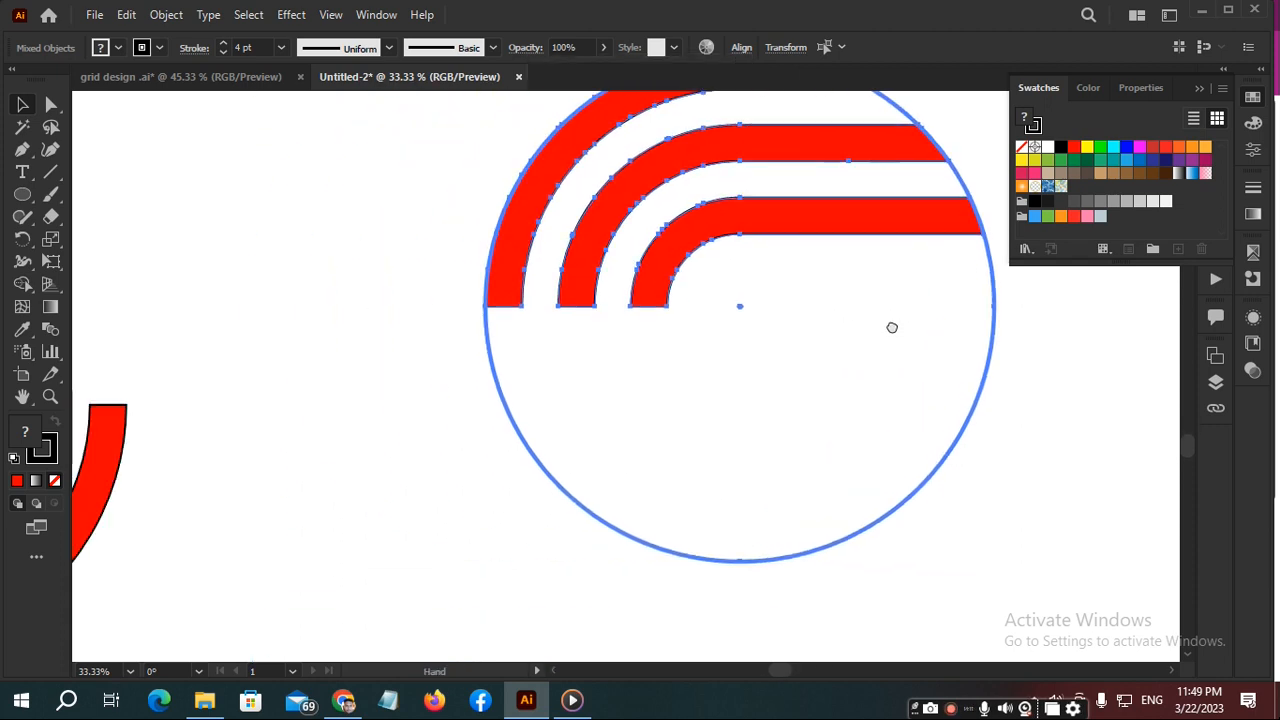
left_click(354, 363)
left_click_drag(400, 448, 567, 368)
key("space")
key("a")
left_click(419, 419)
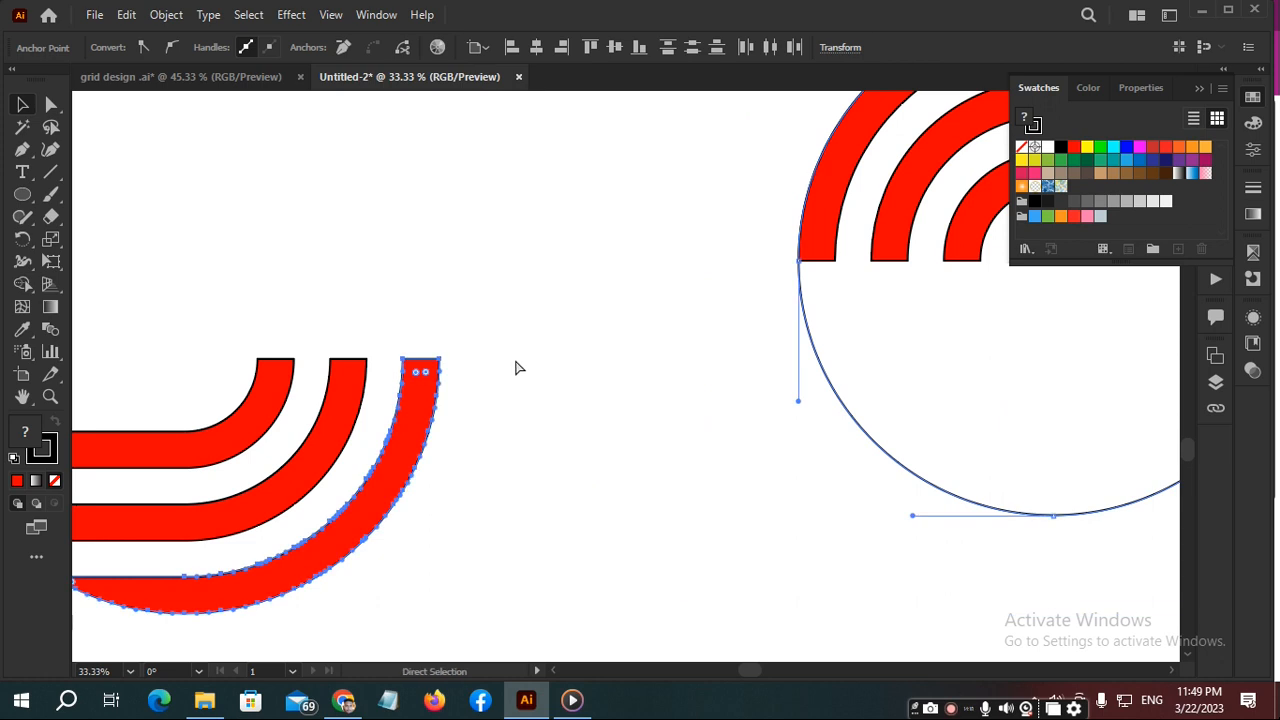
left_click(540, 360)
left_click_drag(325, 423, 470, 525)
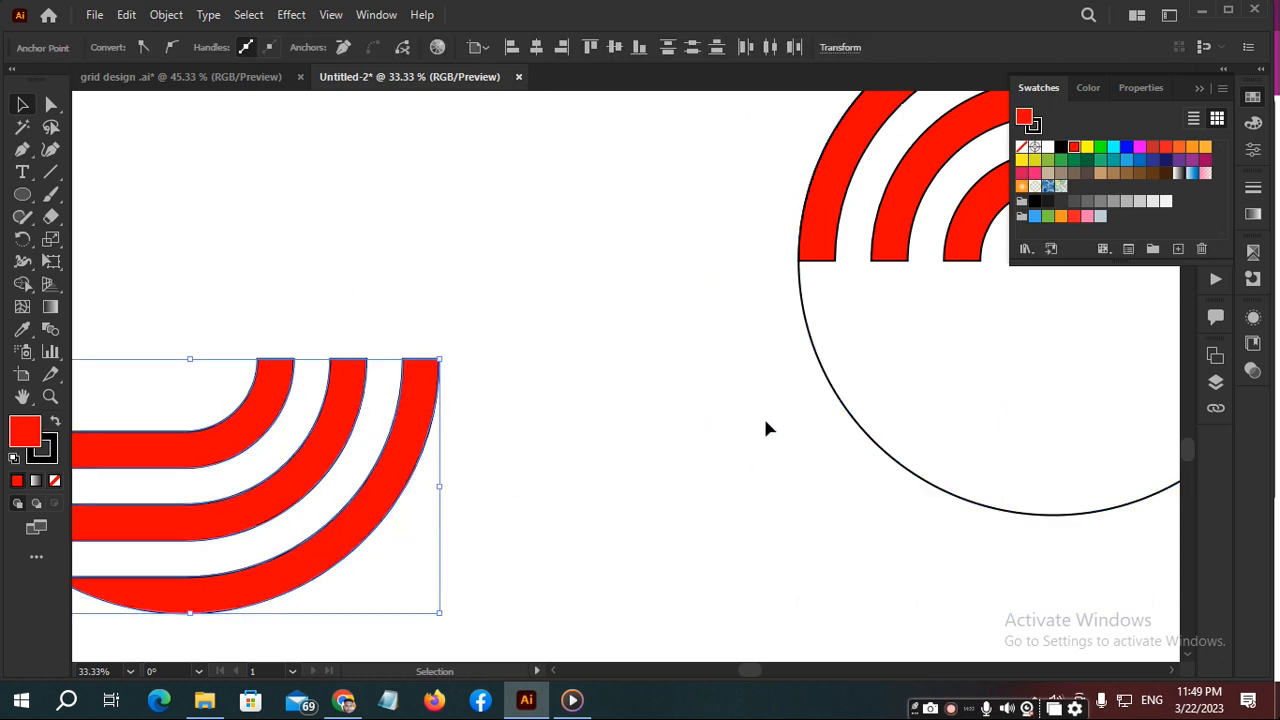
key("ctrl")
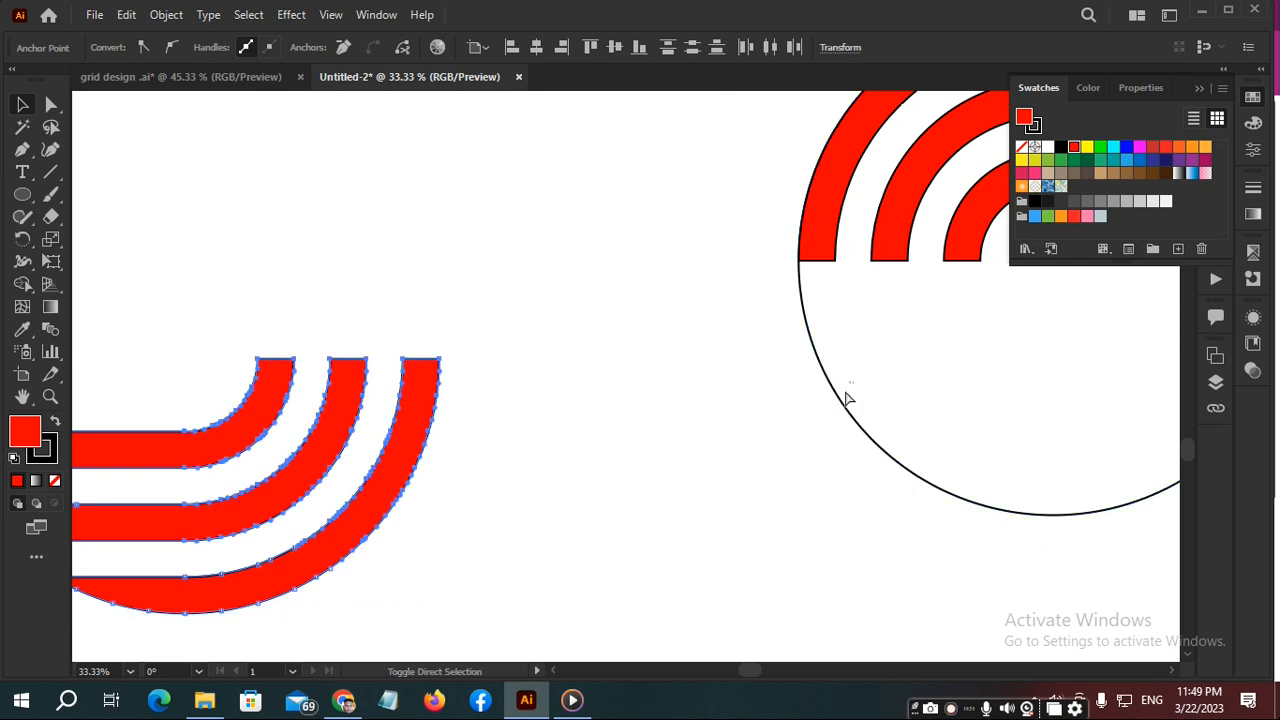
left_click(845, 398, "ctrl+shift")
left_click(543, 453)
key("ctrl")
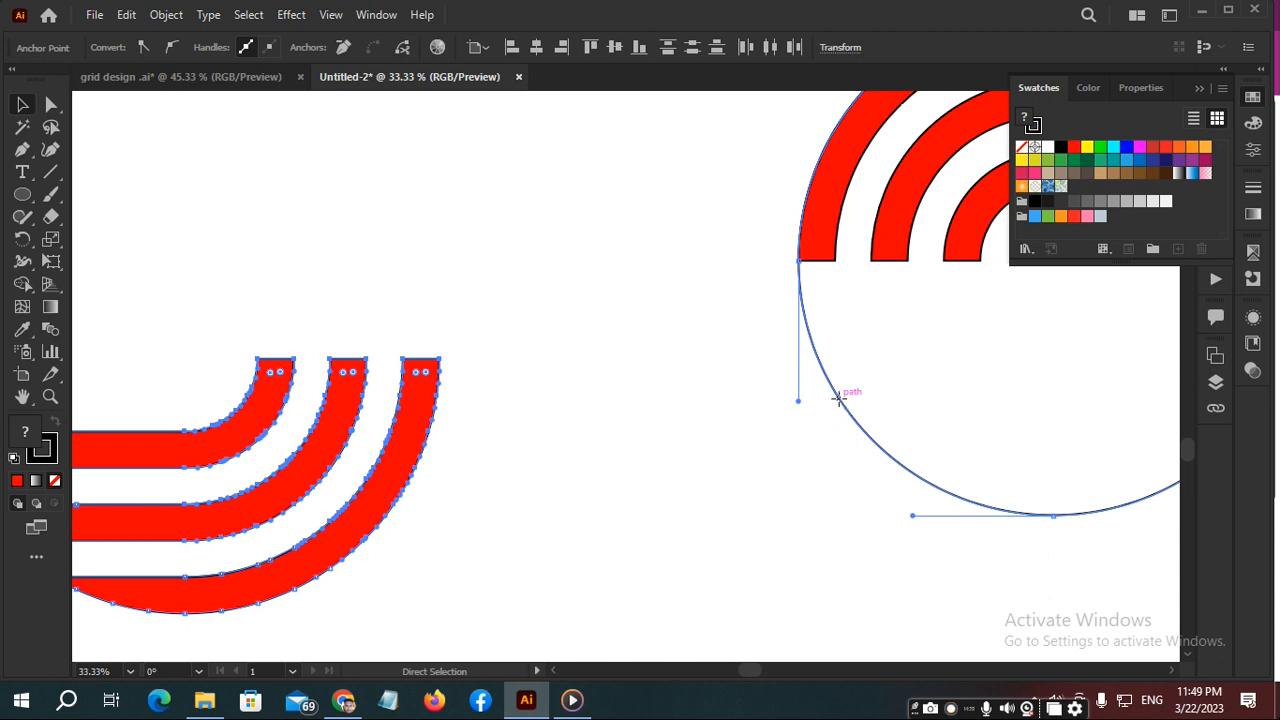
scroll(660, 393, "down", 3)
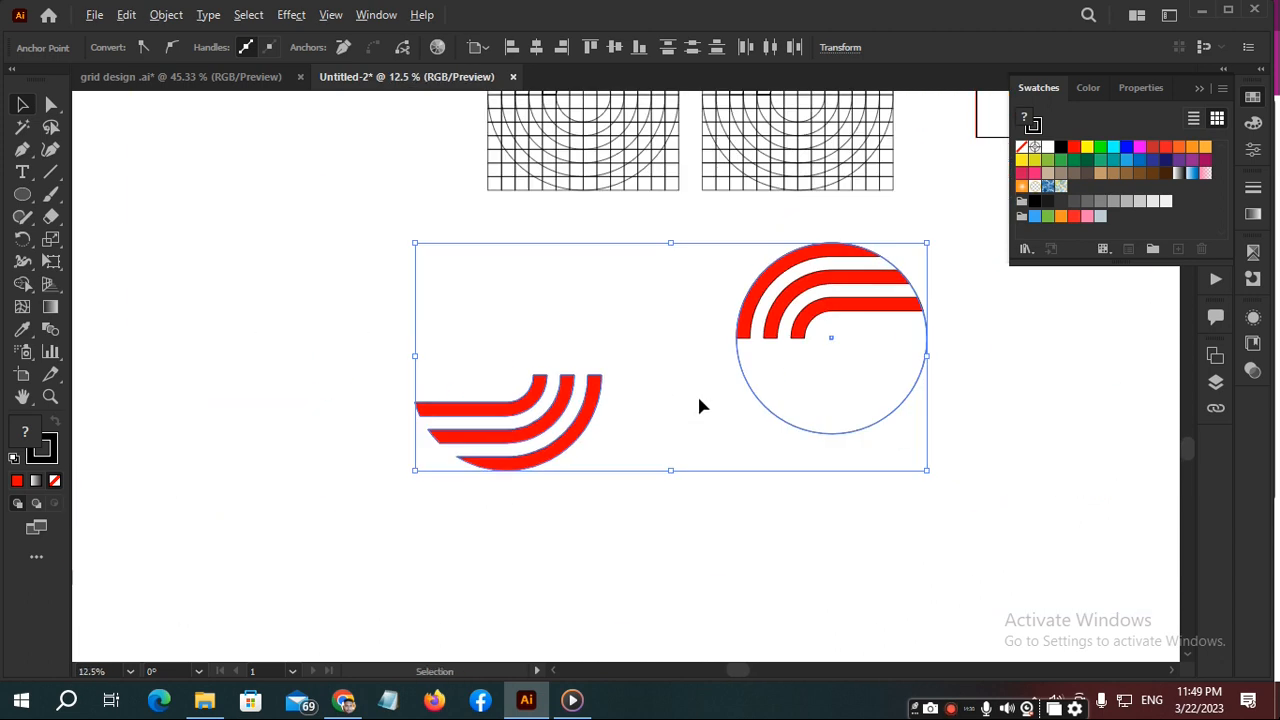
key("ctrl")
key("ctrl")
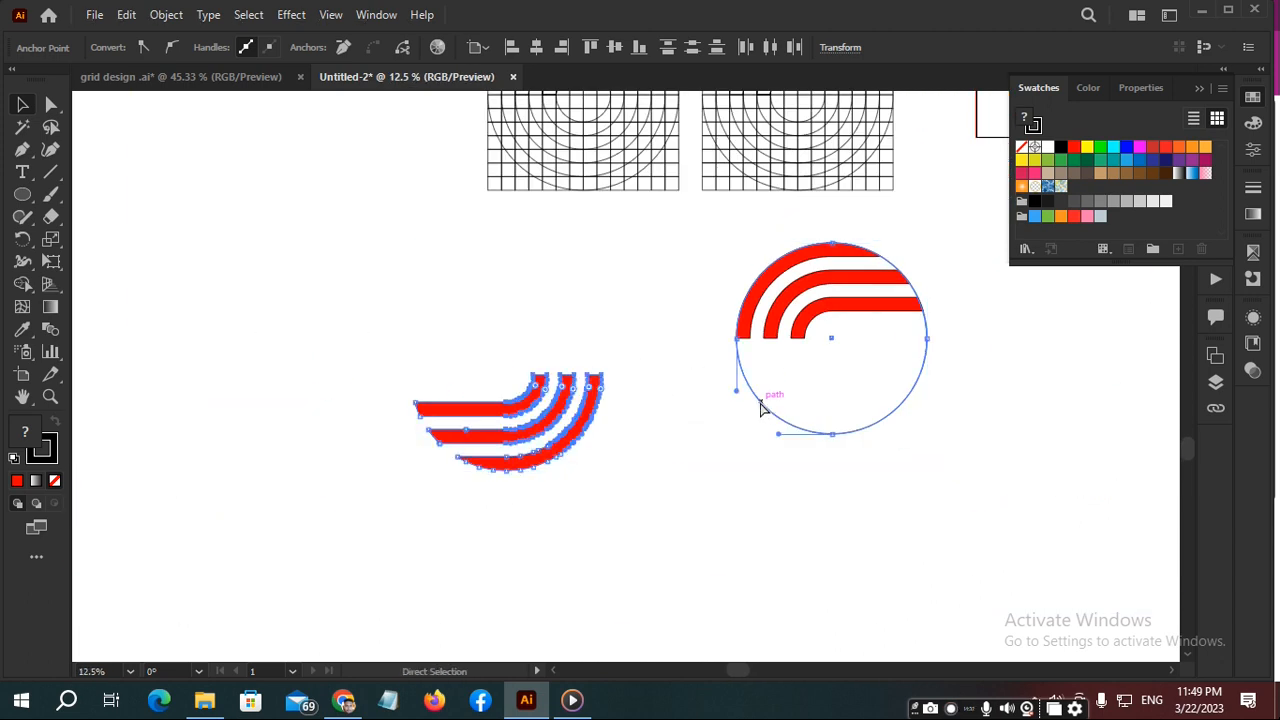
- Move the lower band group into the bottom half of the circle, fitting its outer arc to the outline
key("ctrl")
left_click(516, 316)
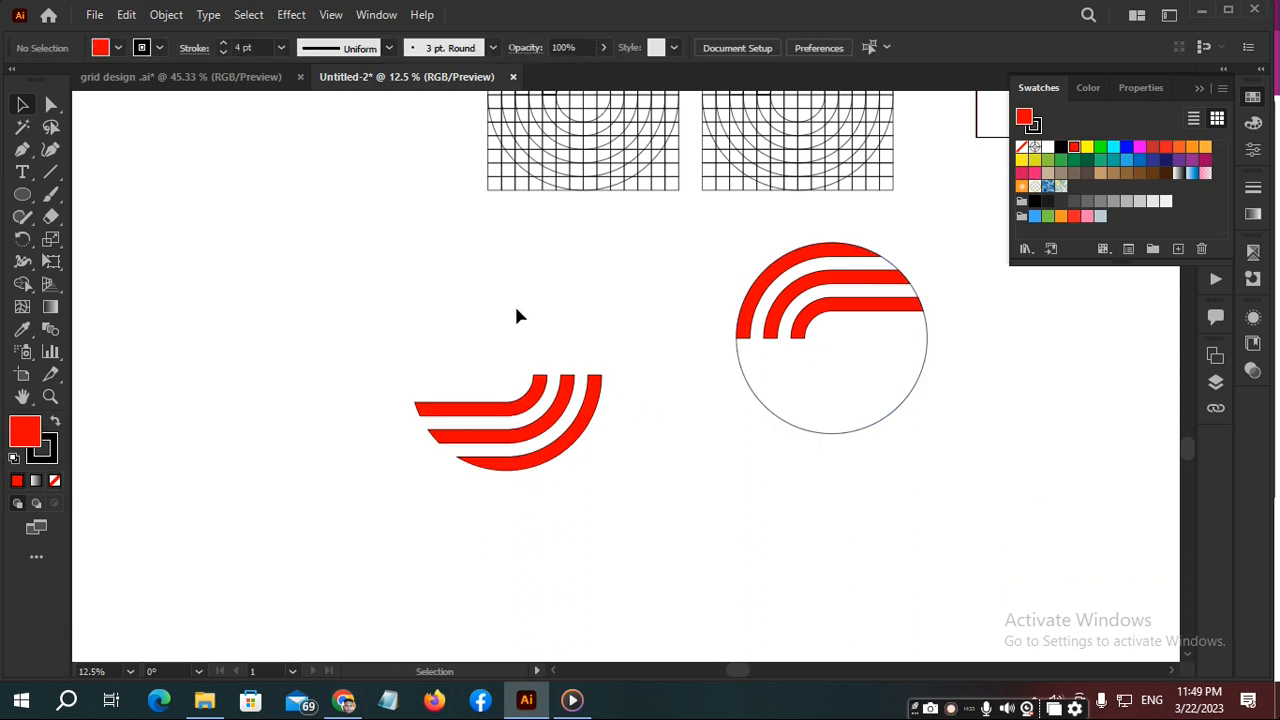
left_click(560, 452)
key("ctrl")
left_click_drag(570, 452, 896, 414)
- Delete the upper-right quarter of the guide circle's outline around the round S
left_click(983, 346)
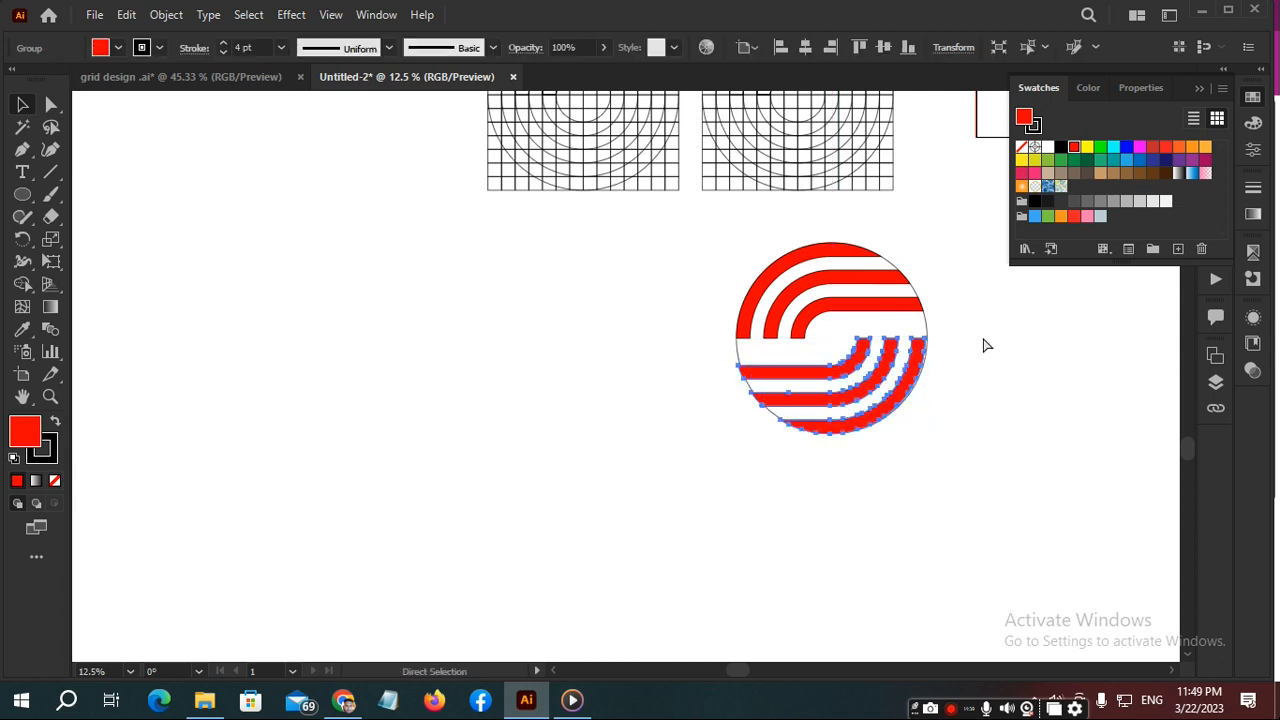
left_click(924, 336)
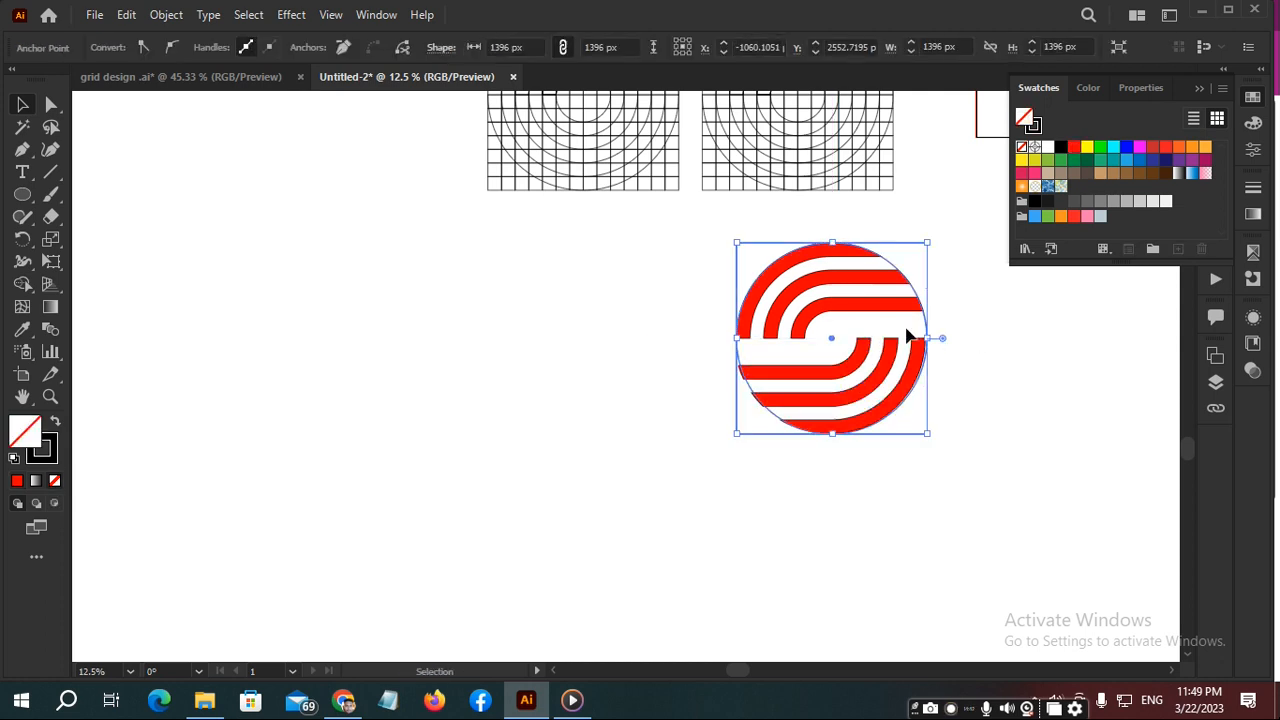
key("Delete")
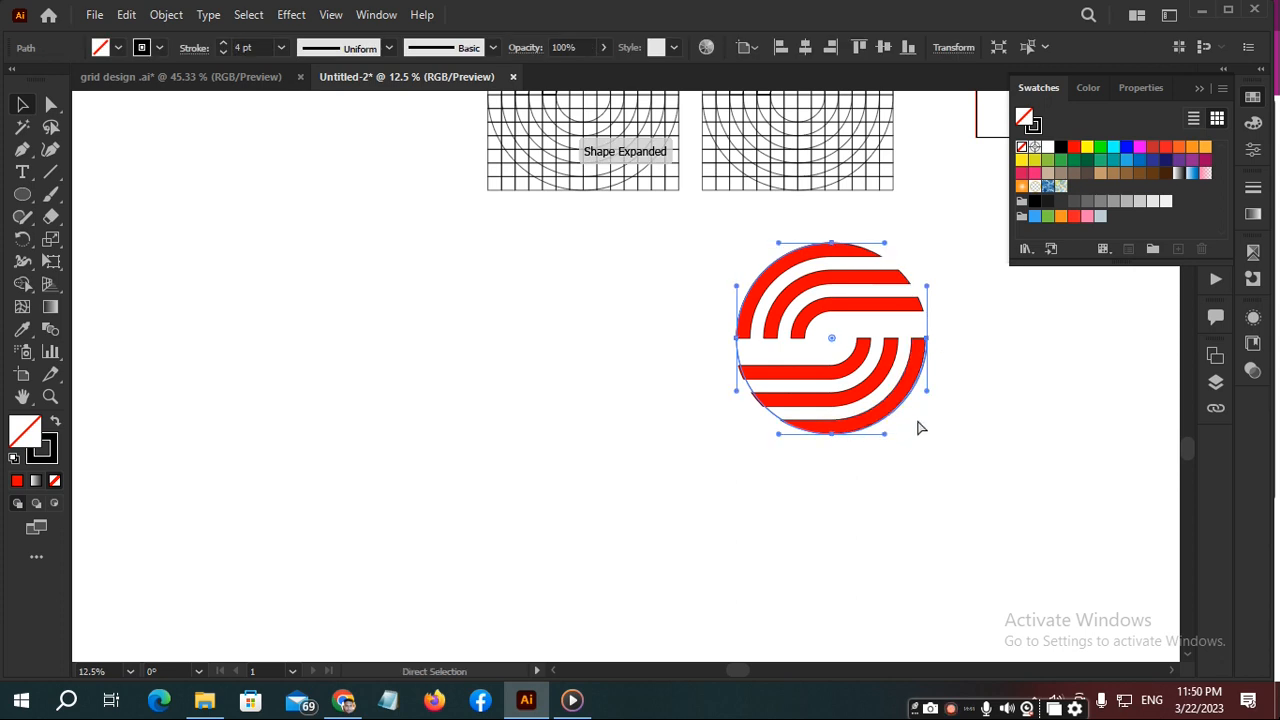
left_click(1010, 378, "ctrl")
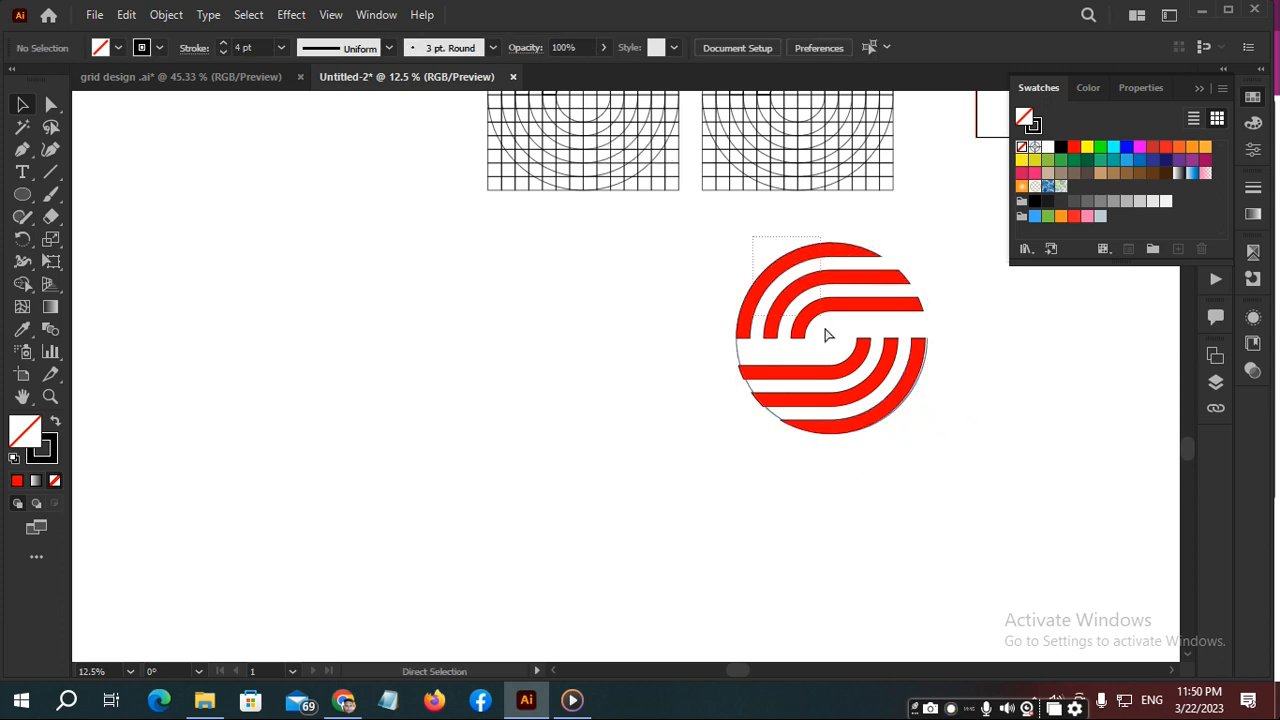
- Move the upper band group out of the guide circle and back into its top half, in line with the lower group
left_click(838, 378, "ctrl")
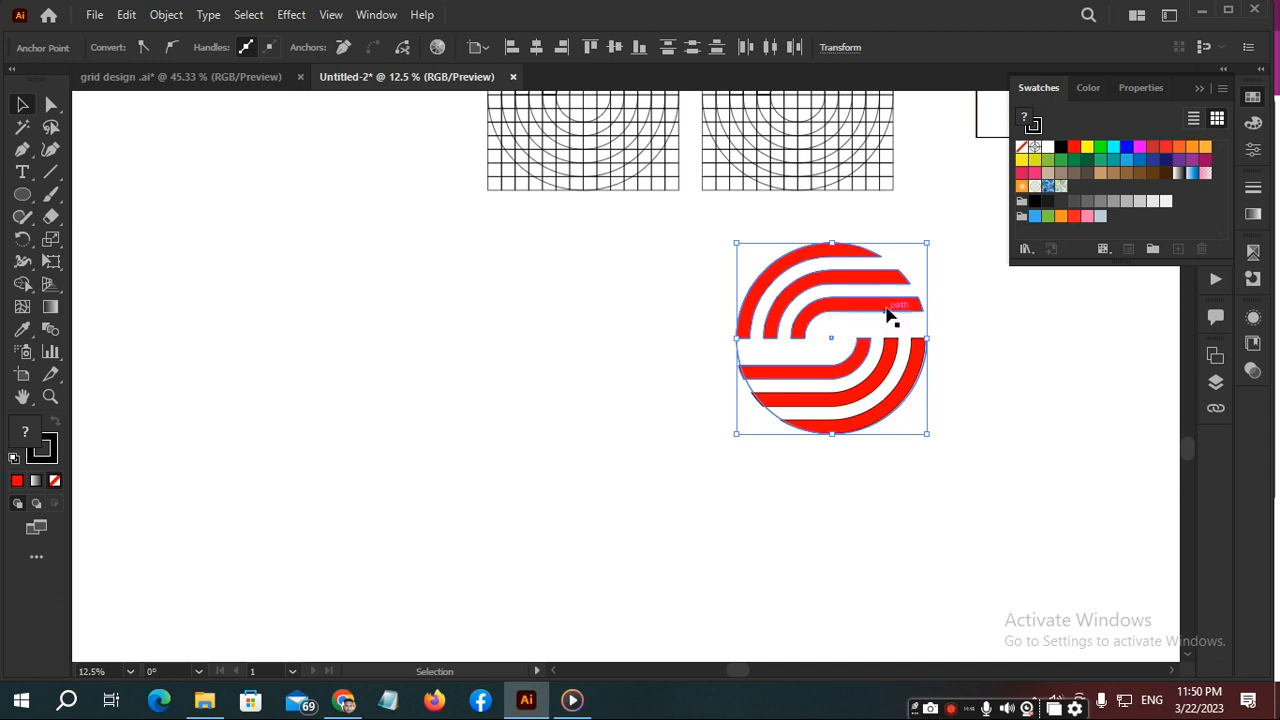
left_click_drag(888, 313, 608, 333)
mouse_move(833, 372)
left_mouse_down()
mouse_move(566, 394)
mouse_move(550, 433)
mouse_move(572, 448)
mouse_move(592, 420)
mouse_move(709, 414)
mouse_move(837, 381)
left_mouse_up()
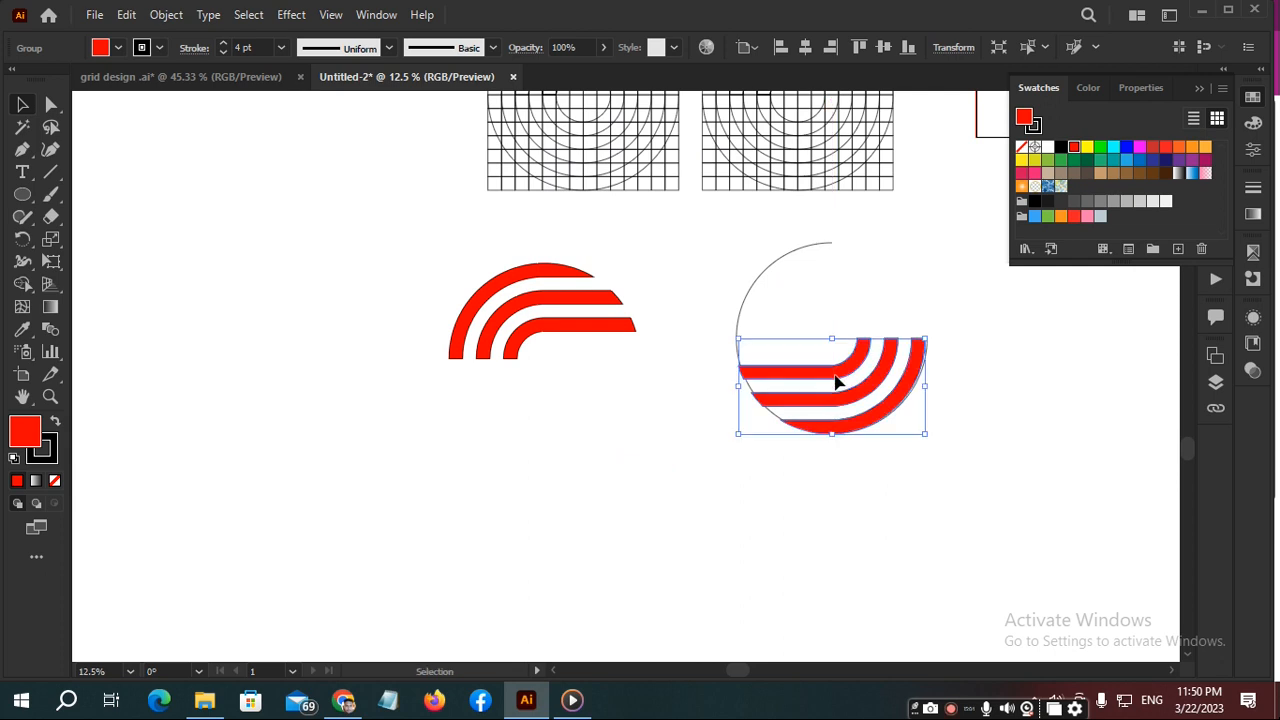
left_click(605, 340)
left_click_drag(603, 329, 884, 313)
left_click(888, 356, "shift")
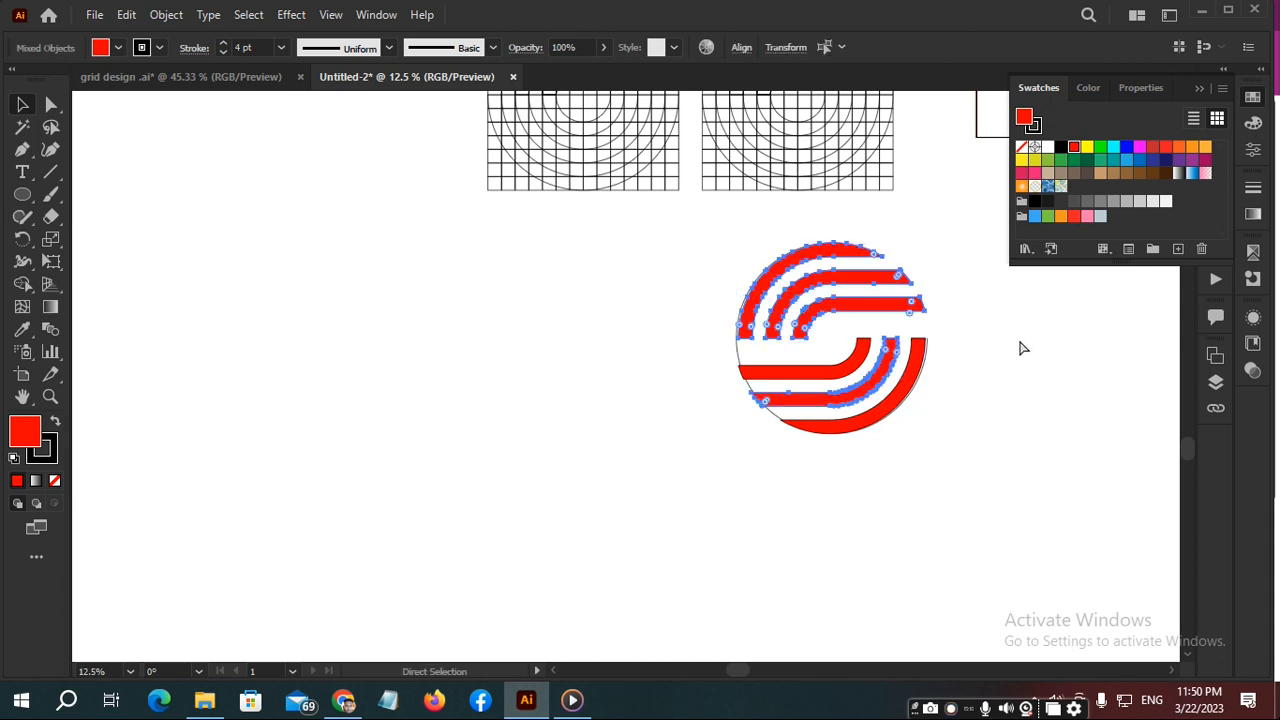
key("ctrl+shift+a")
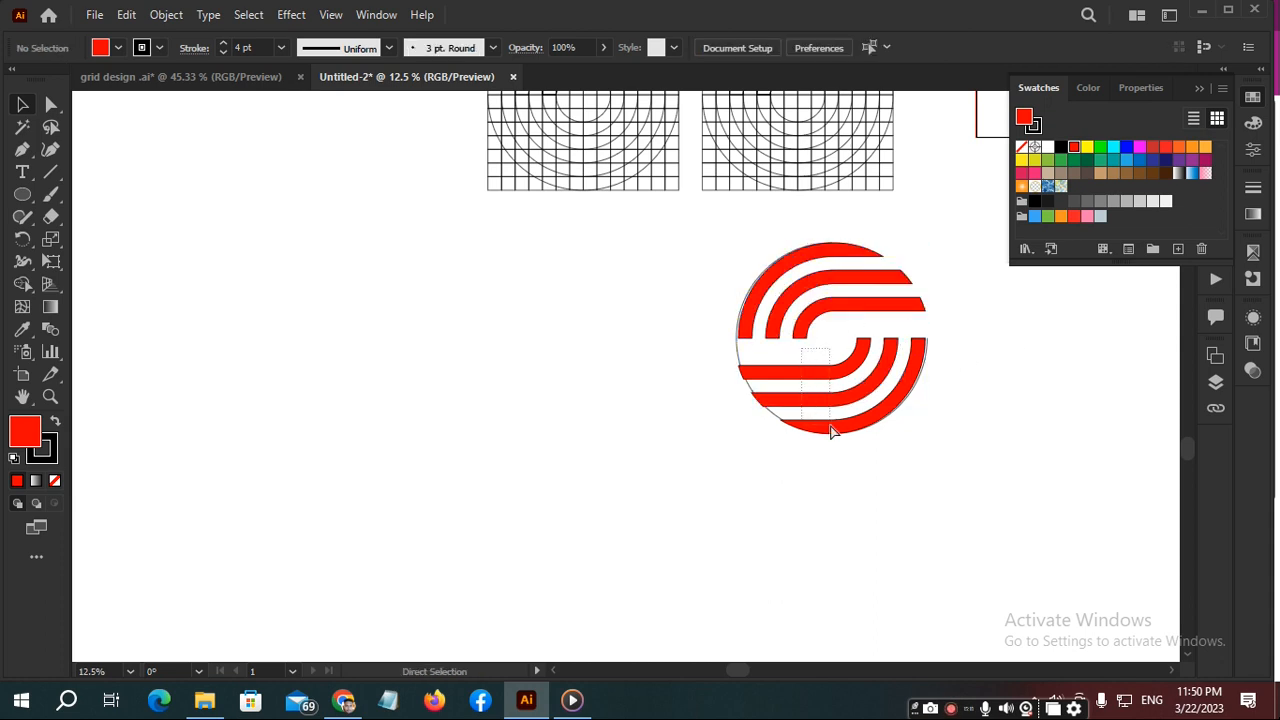
left_click_drag(830, 425, 831, 427)
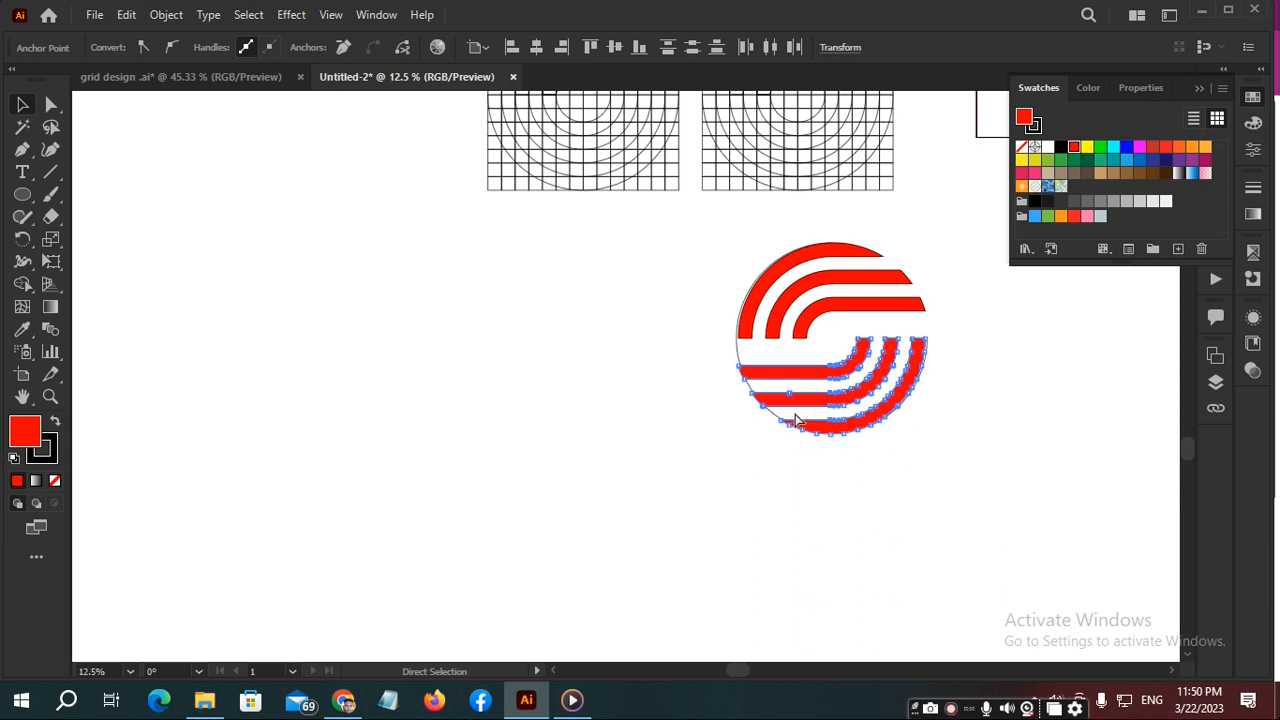
key("v")
left_click(1067, 390)
key("a")
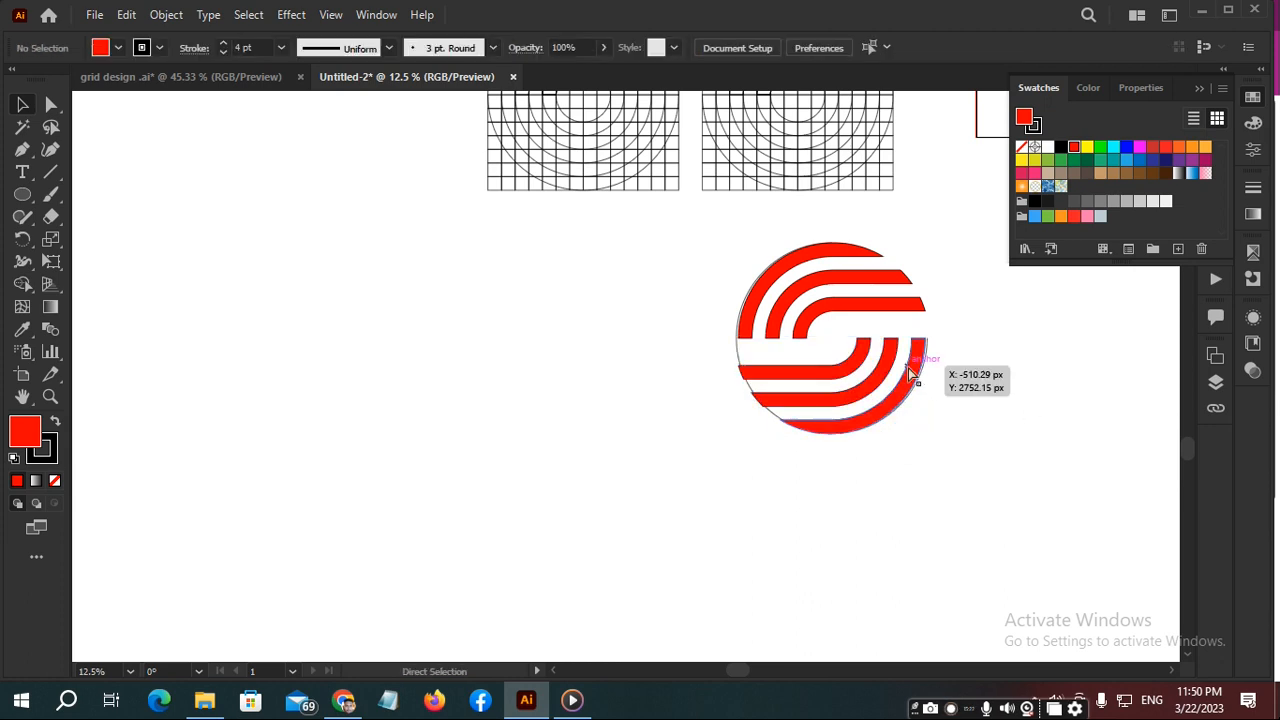
left_click(909, 368)
key("v")
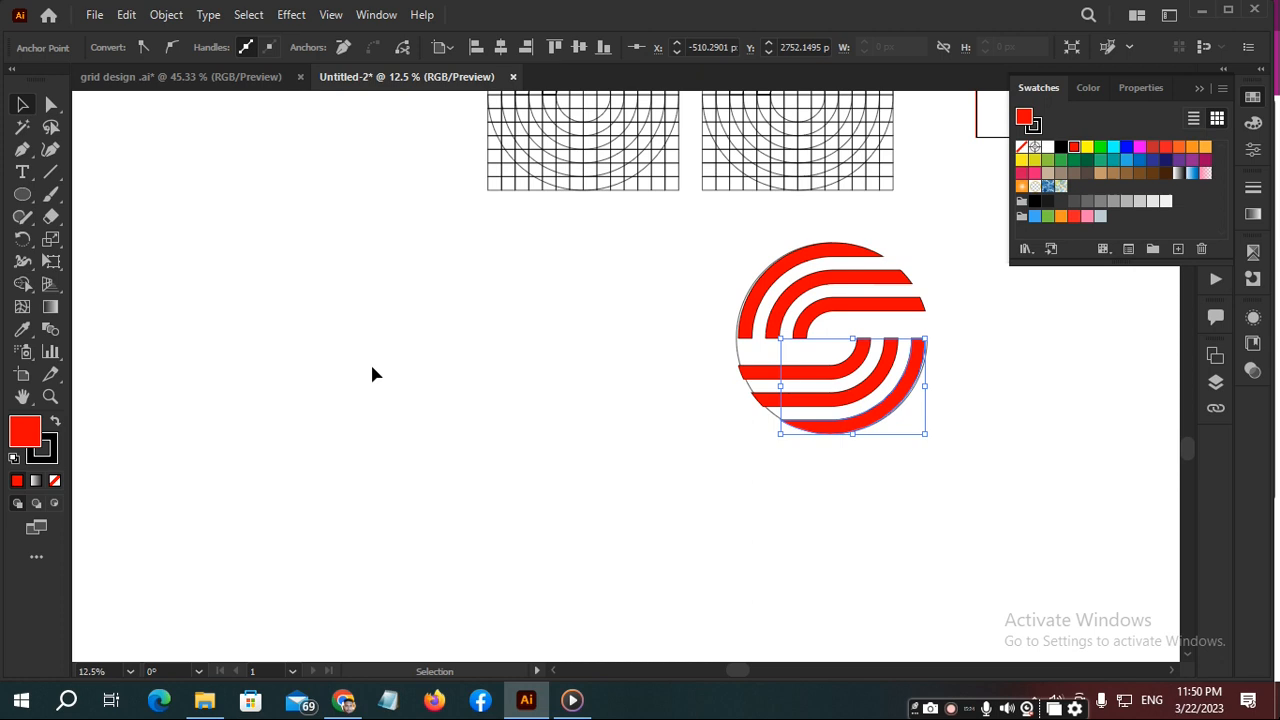
- Remove the lower-left quarter of the guide circle's outline
scroll(553, 327, "up", 2)
key("space")
left_click_drag(1017, 363, 706, 371)
left_click(366, 427)
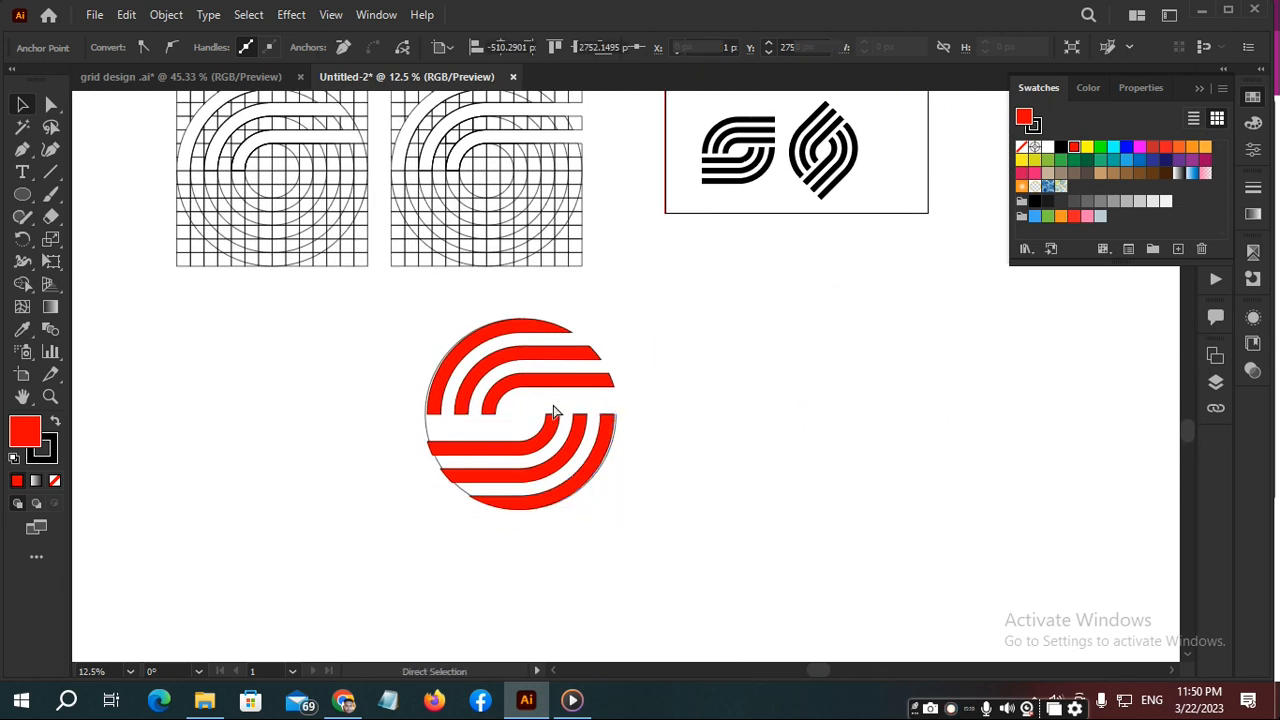
left_click(430, 425)
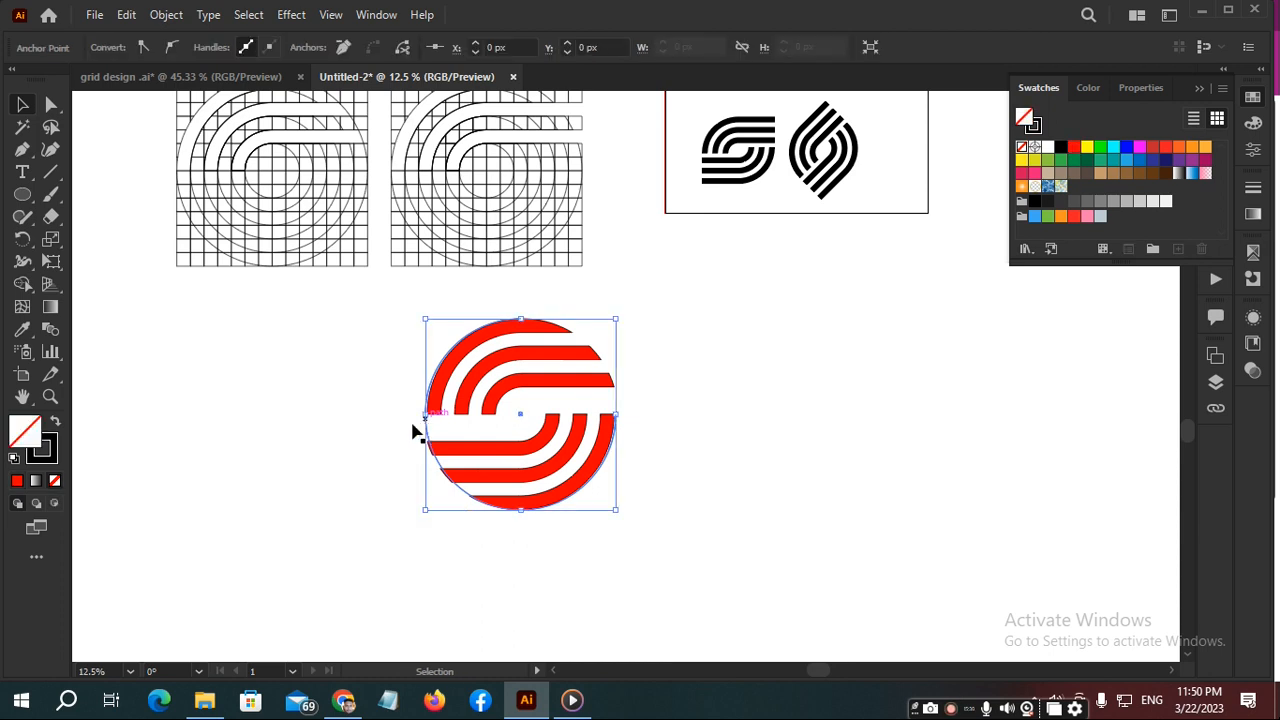
key("a")
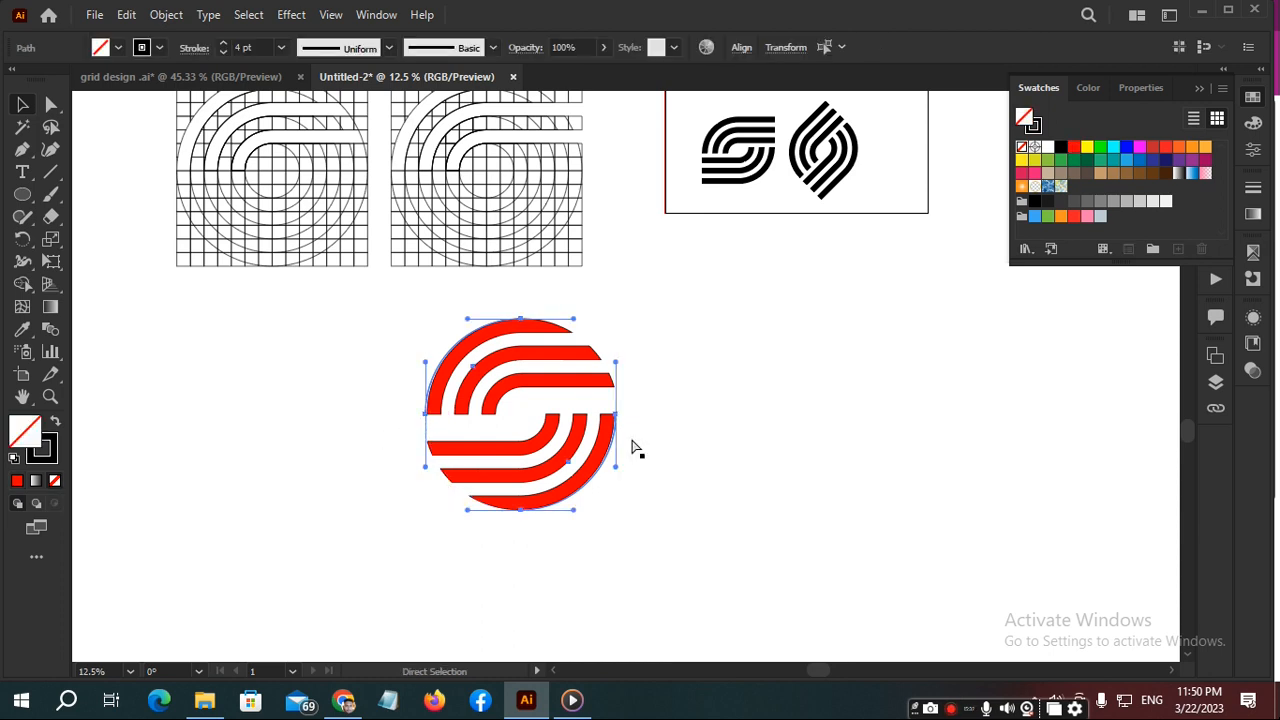
left_click(685, 451)
- Delete the two remaining guide circle arcs, beside the lower-right and upper-left outer bands
scroll(610, 450, "up", 3)
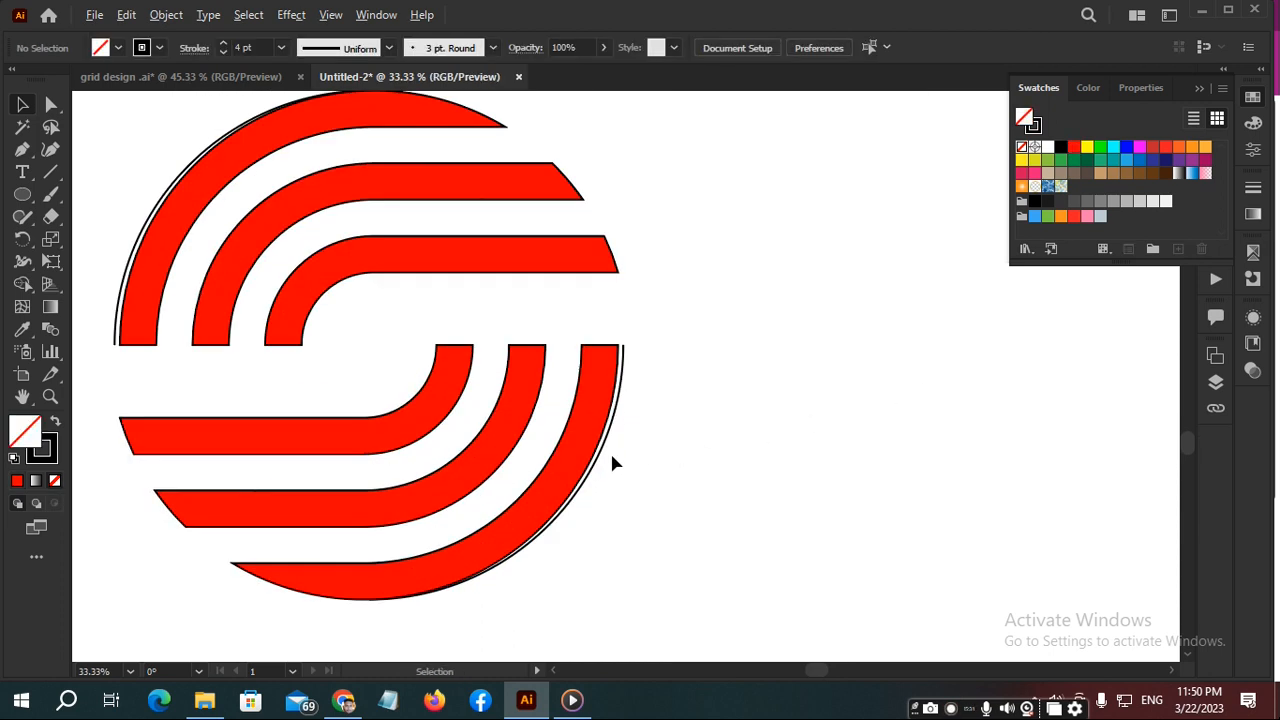
left_click(603, 446)
key("Delete")
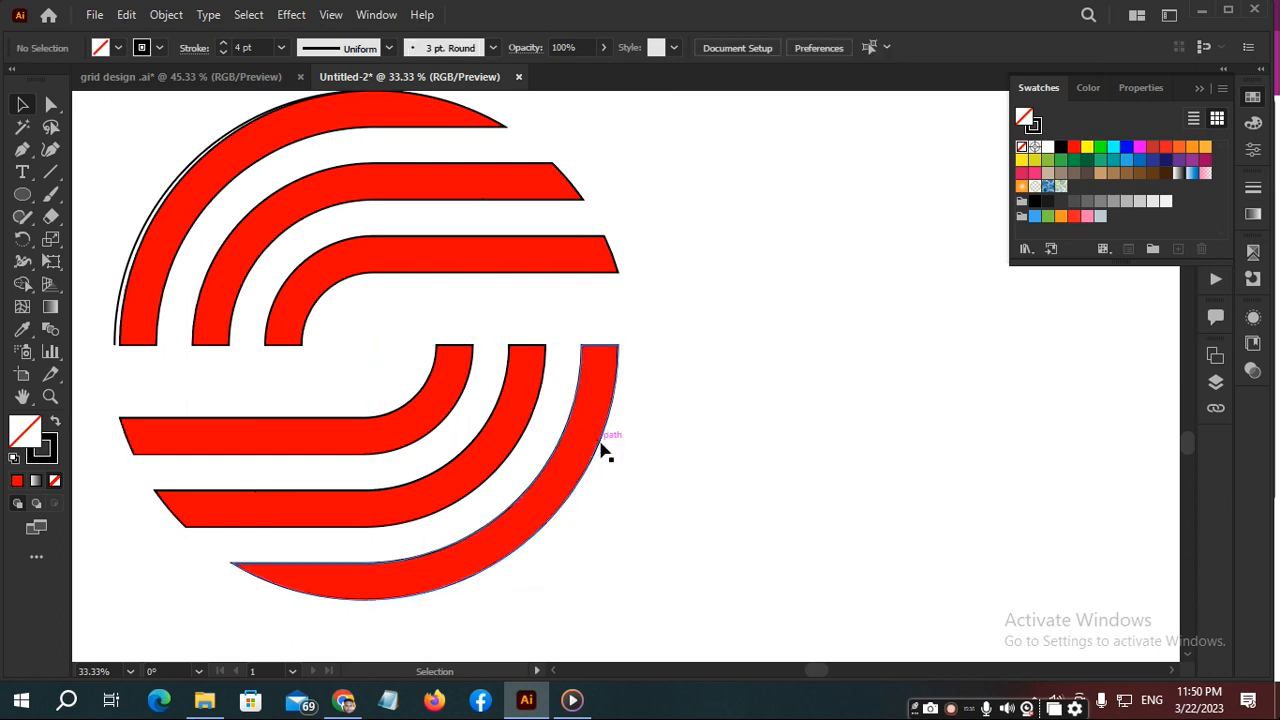
scroll(600, 450, "up", 2)
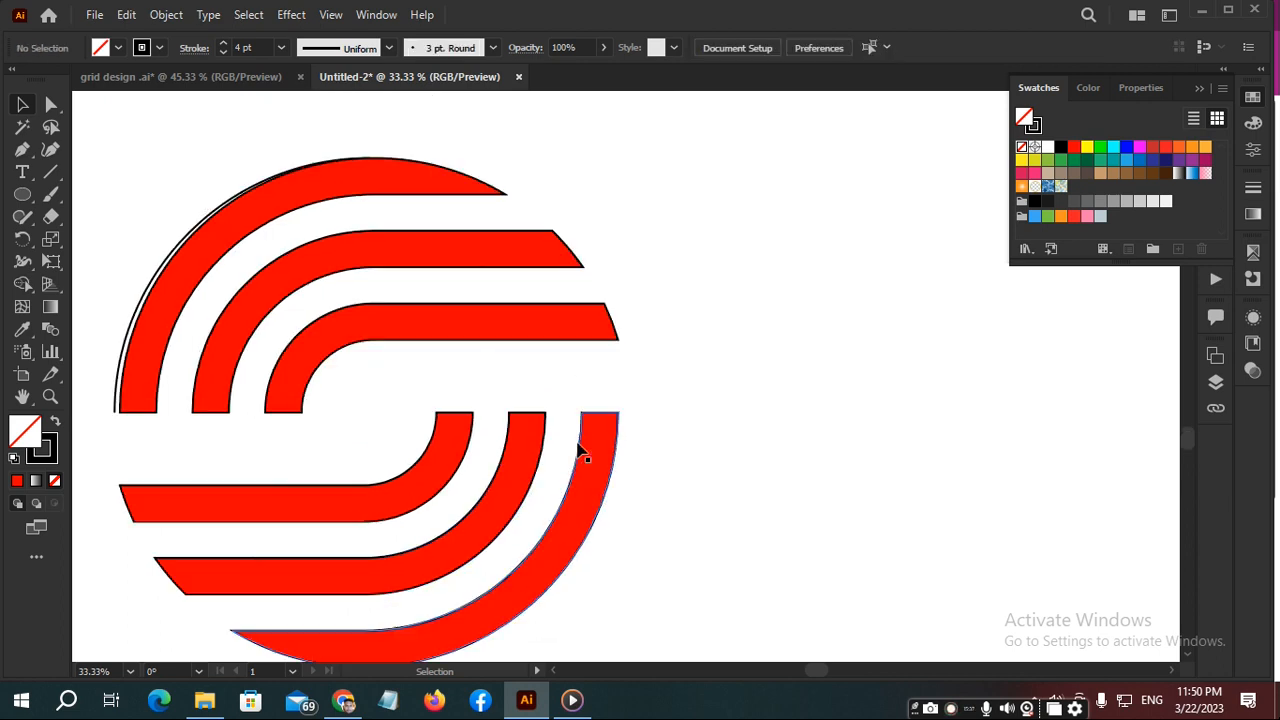
left_click(174, 257)
key("Delete")
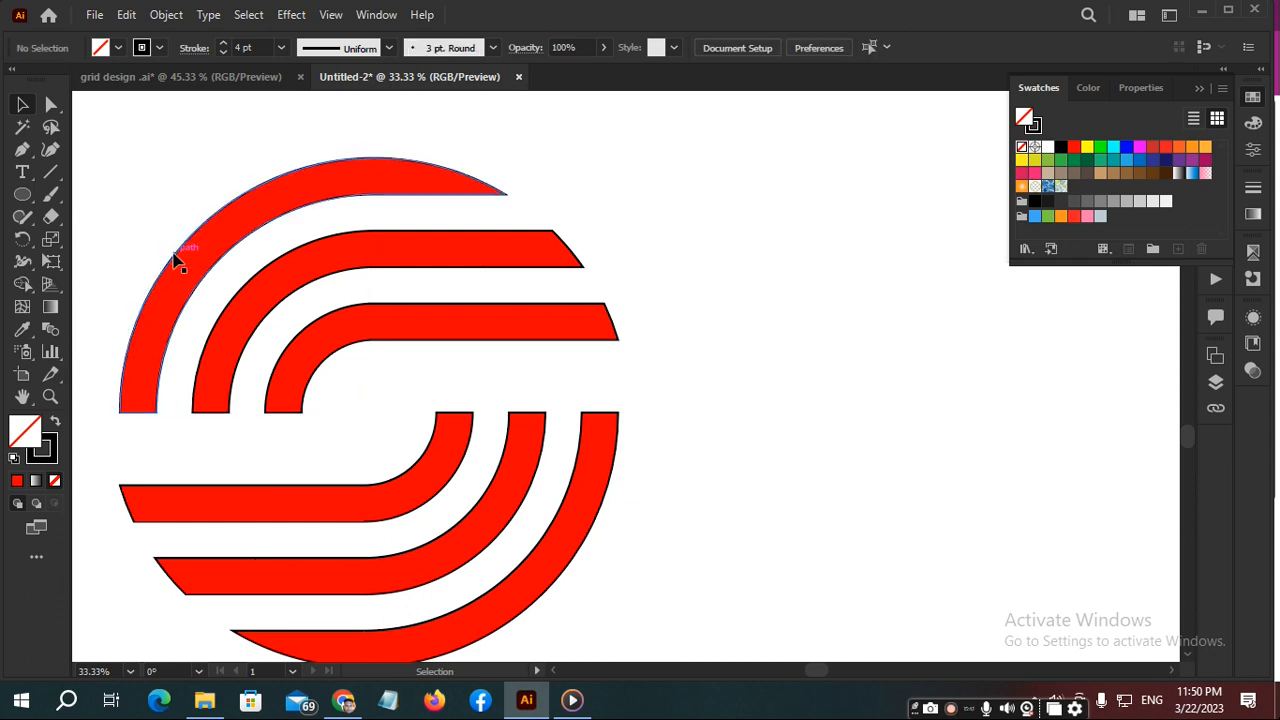
- Select both band groups of the round S and scale them down together proportionally
key("ctrl+a")
scroll(685, 640, "down", 2)
scroll(680, 609, "up", 2)
key("a")
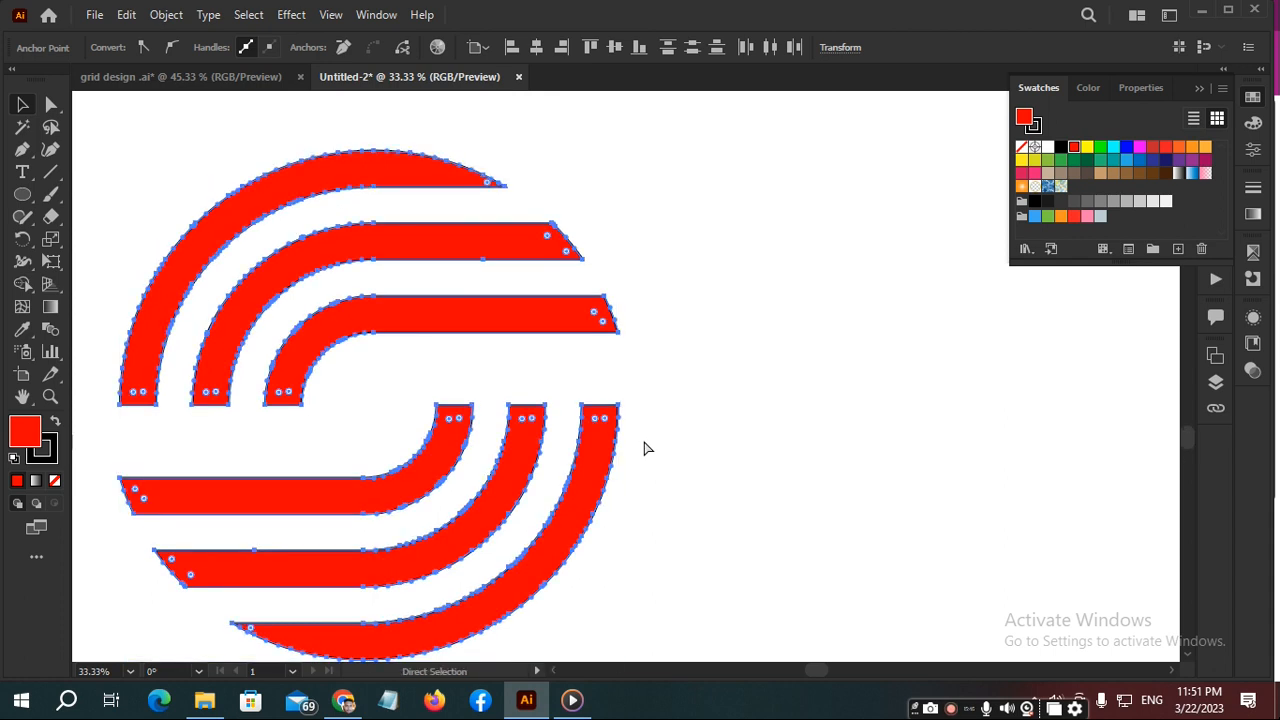
key("v")
left_click_drag(619, 151, 509, 316)
key("a")
key("v")
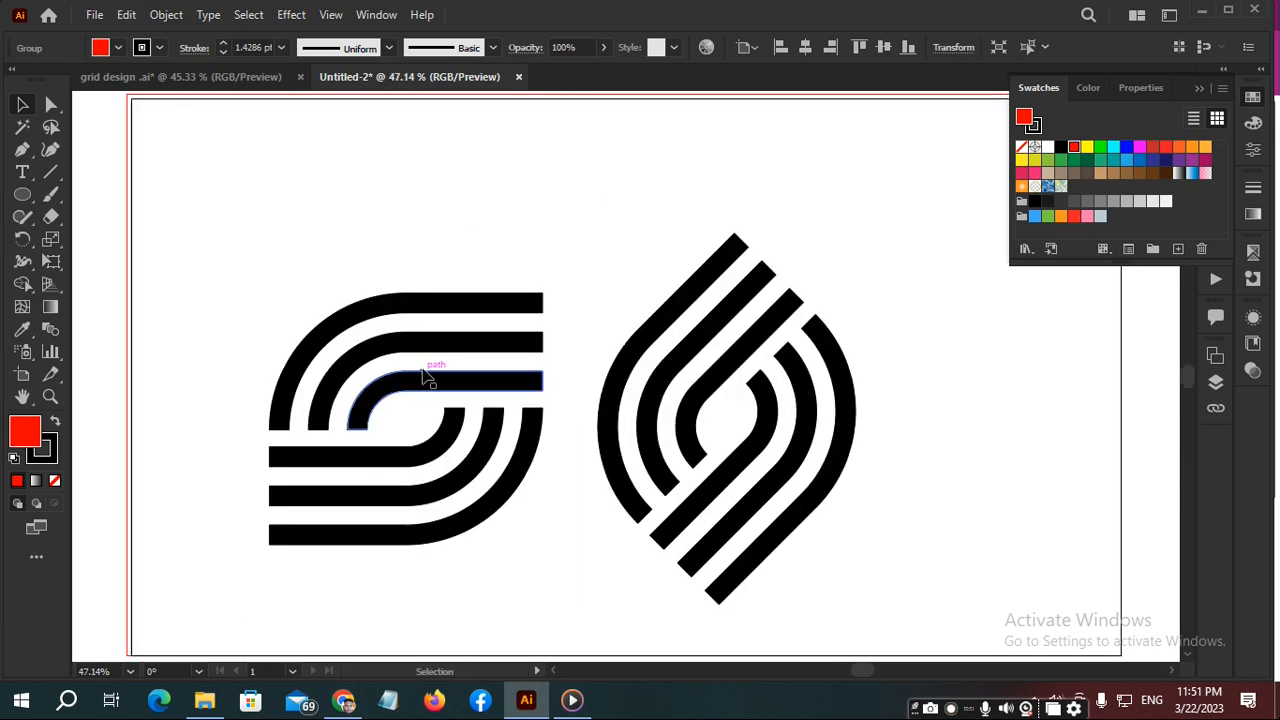
scroll(465, 367, "down", 6)
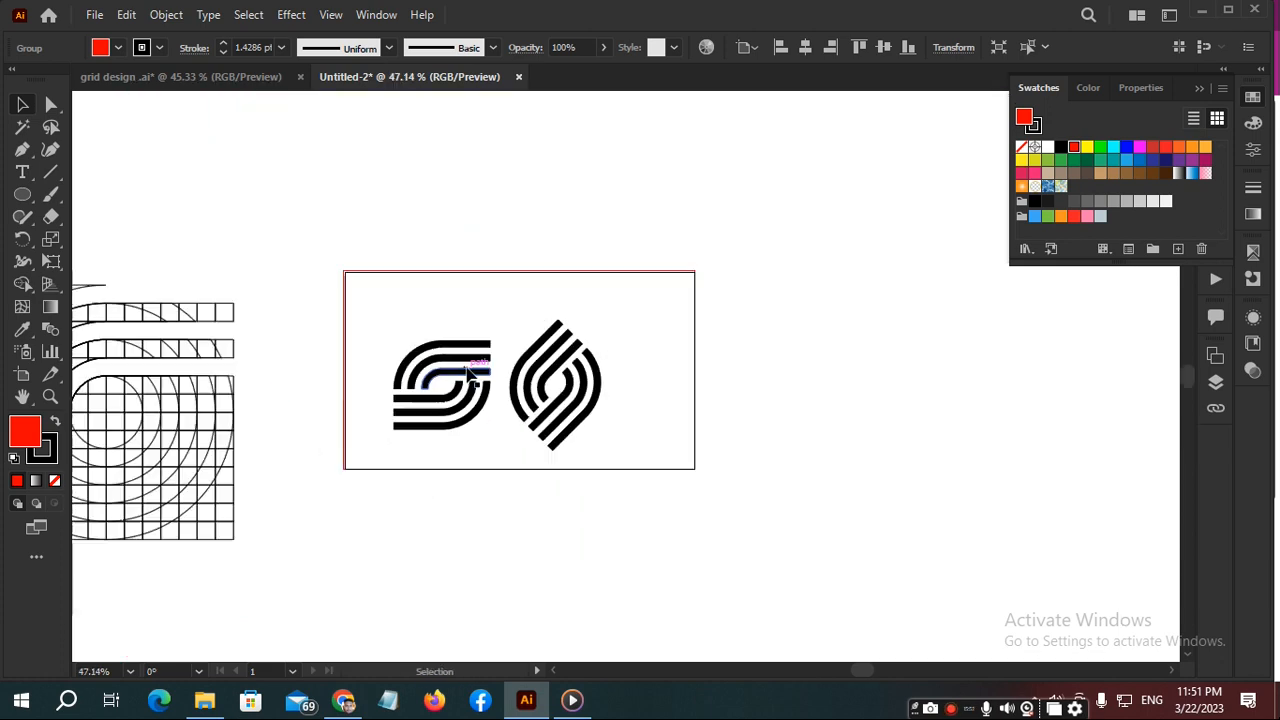
- Move the scaled round S onto the artboard, to the right of the rotated S
left_click_drag(478, 503, 683, 375)
key("ctrl+0")
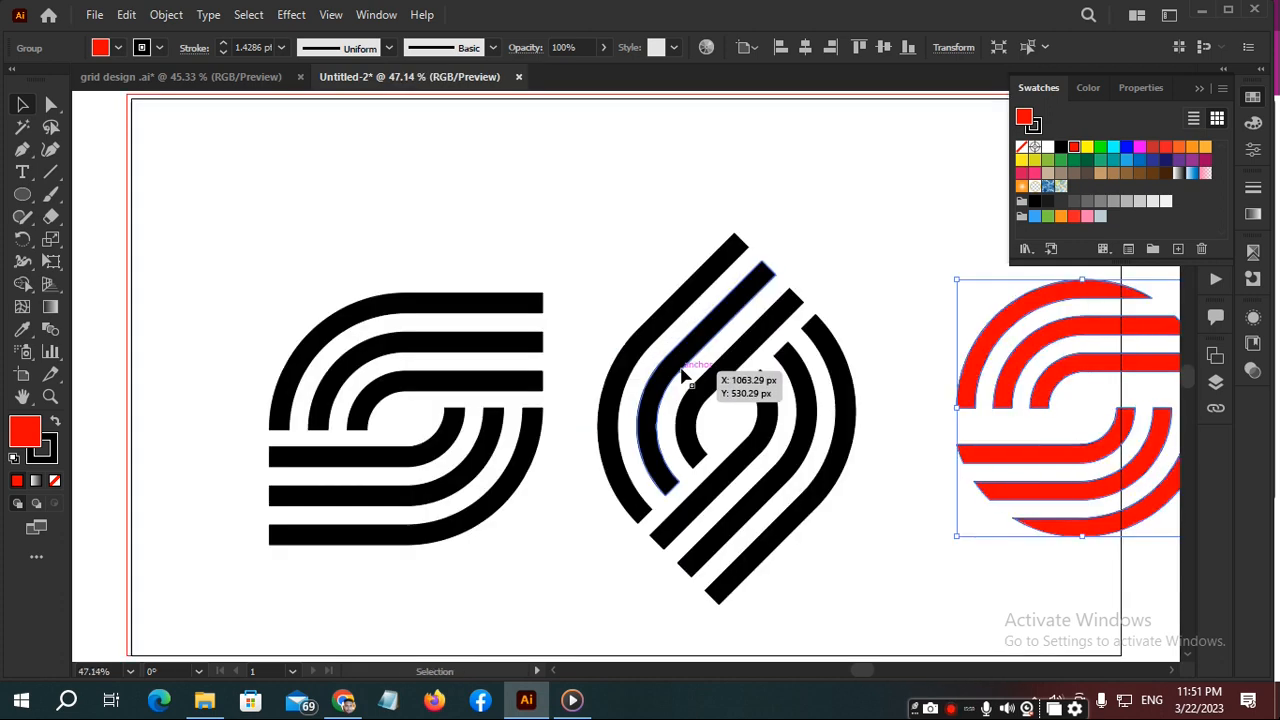
left_click_drag(895, 305, 740, 266)
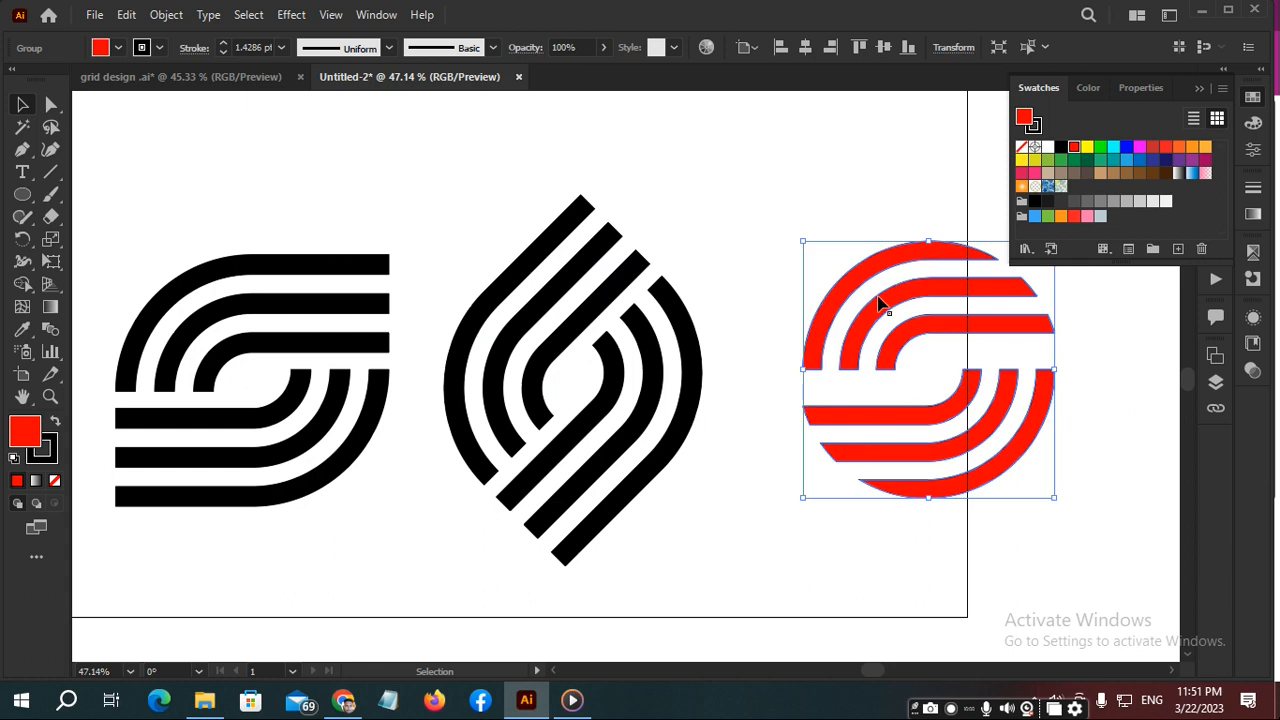
left_click_drag(907, 302, 824, 302)
left_click(695, 280)
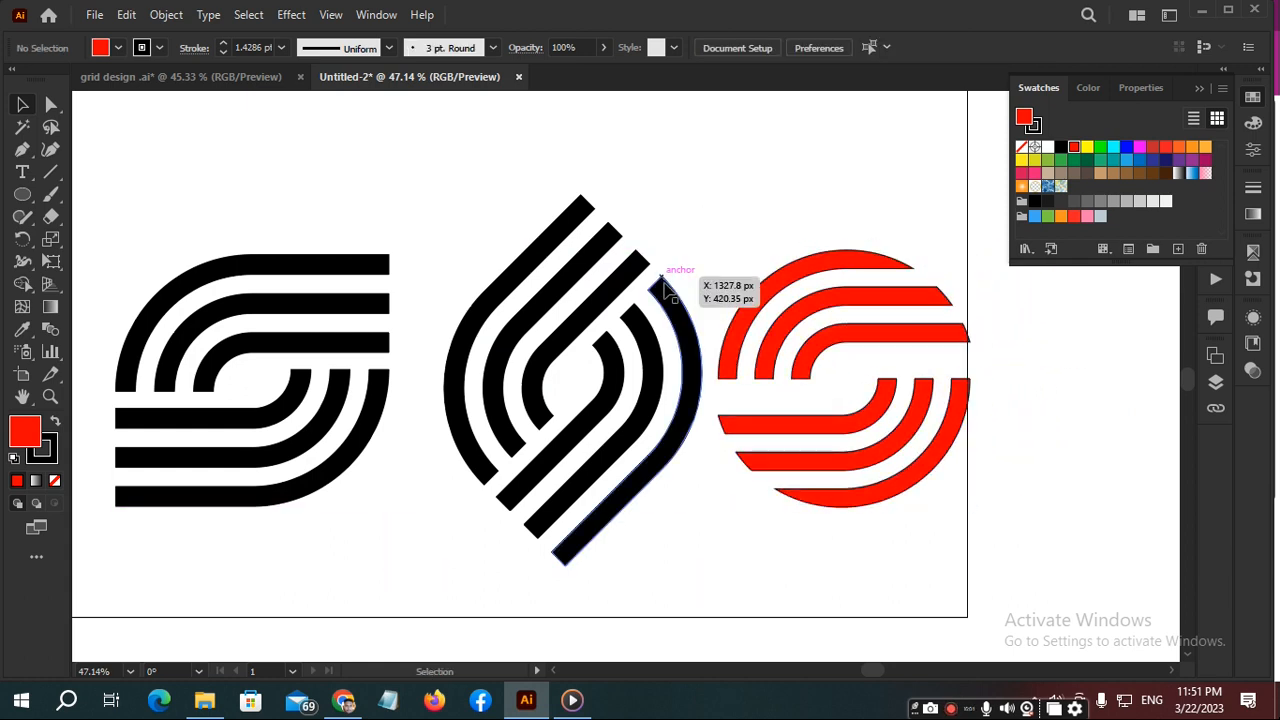
- Move the rotated S slightly left, closer to the straight S
left_click(668, 305)
left_click_drag(670, 304, 641, 308)
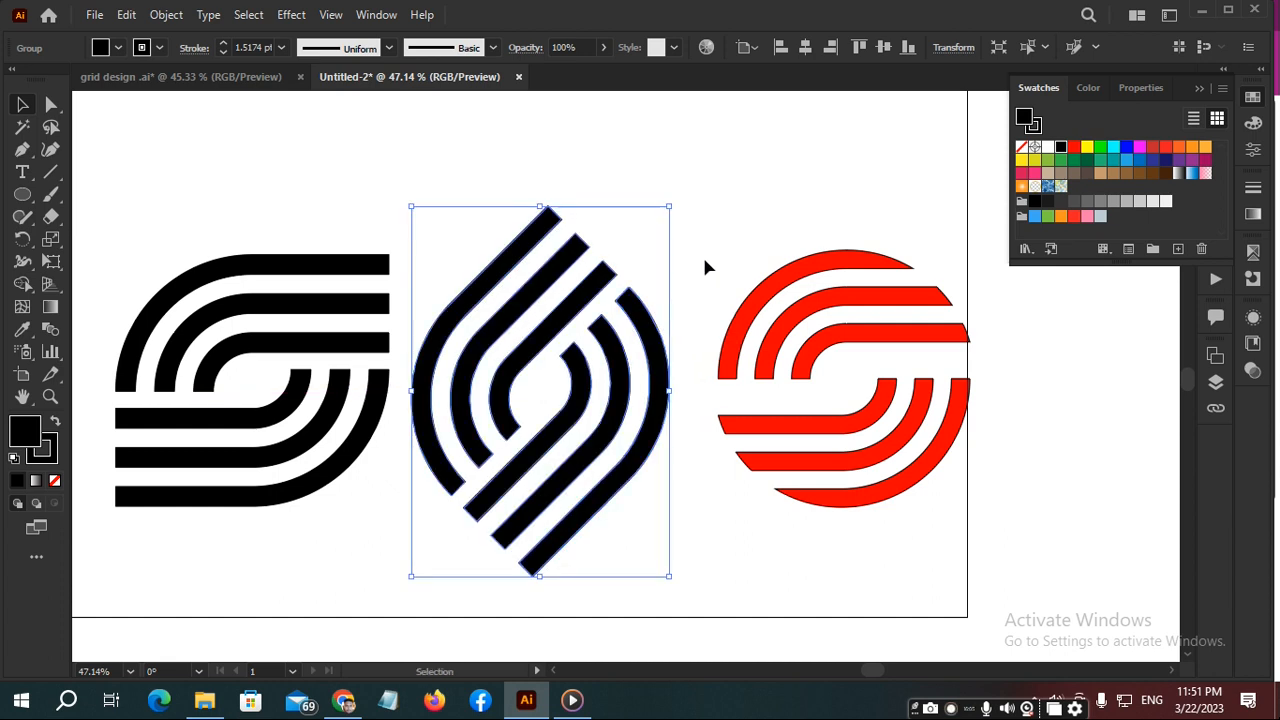
left_click(702, 252)
key("ctrl+minus")
key("ctrl+minus")
key("ctrl+minus")
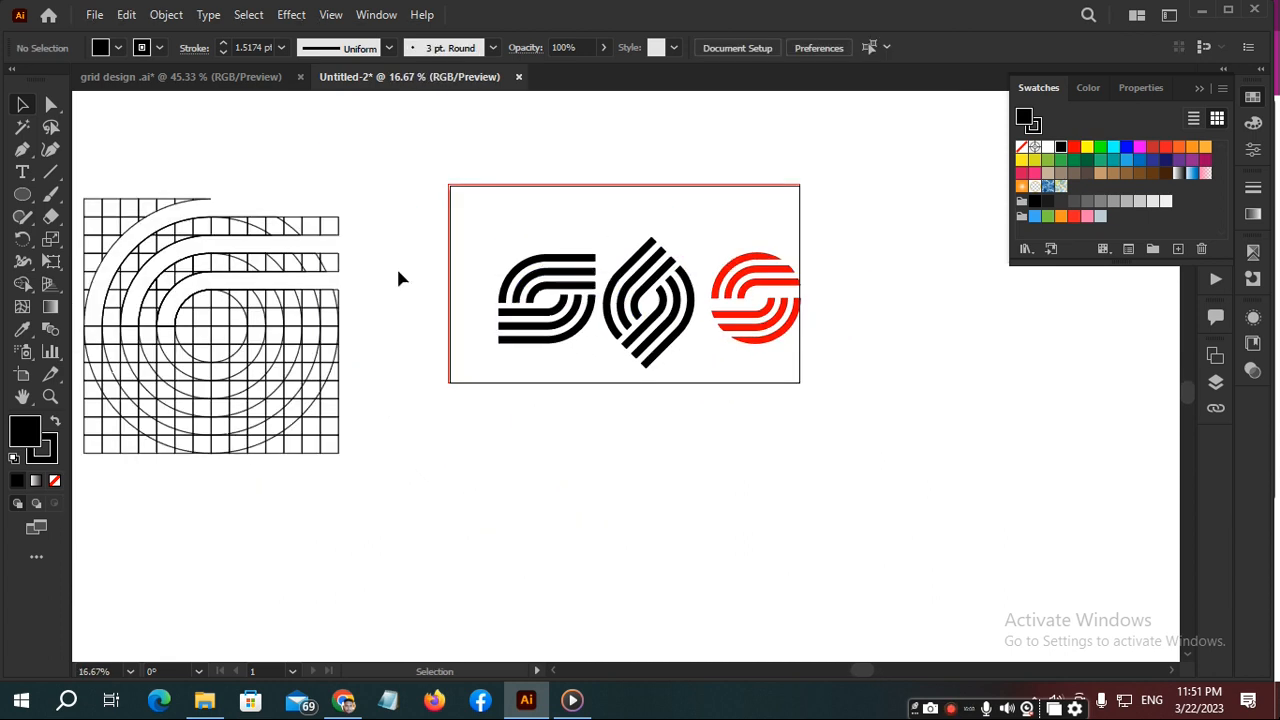
key("ctrl+minus")
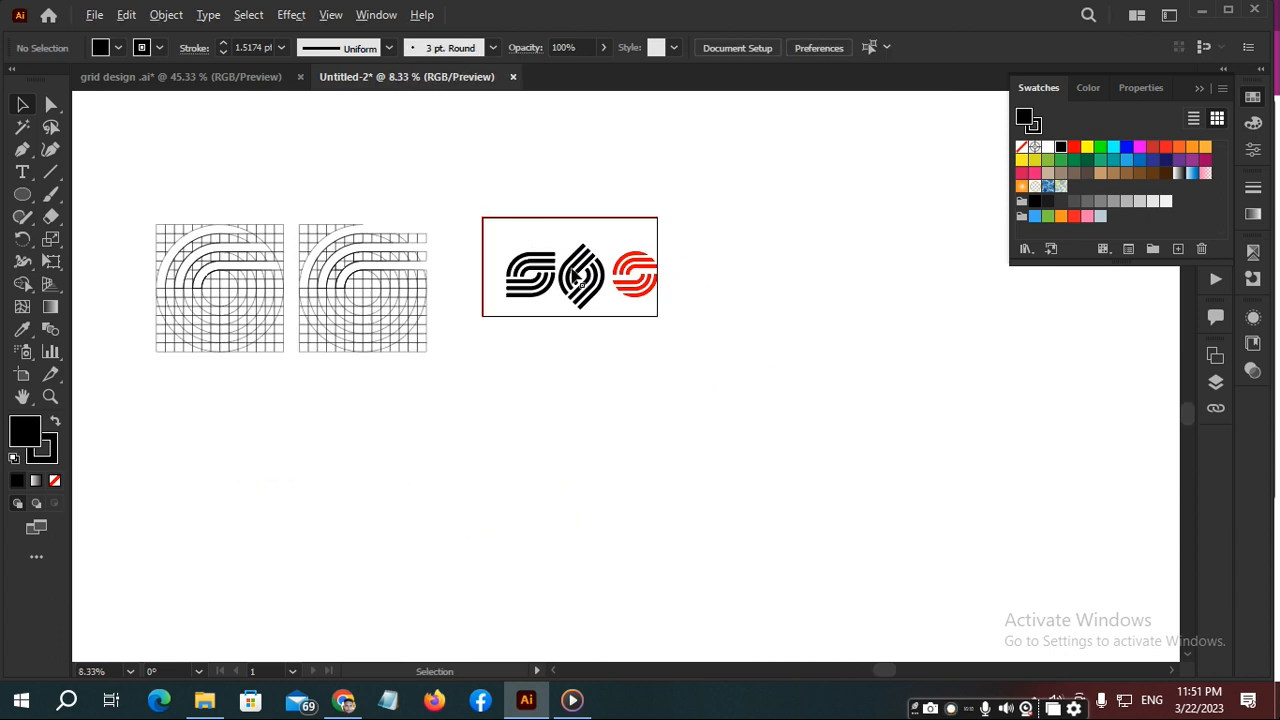
key("ctrl+plus")
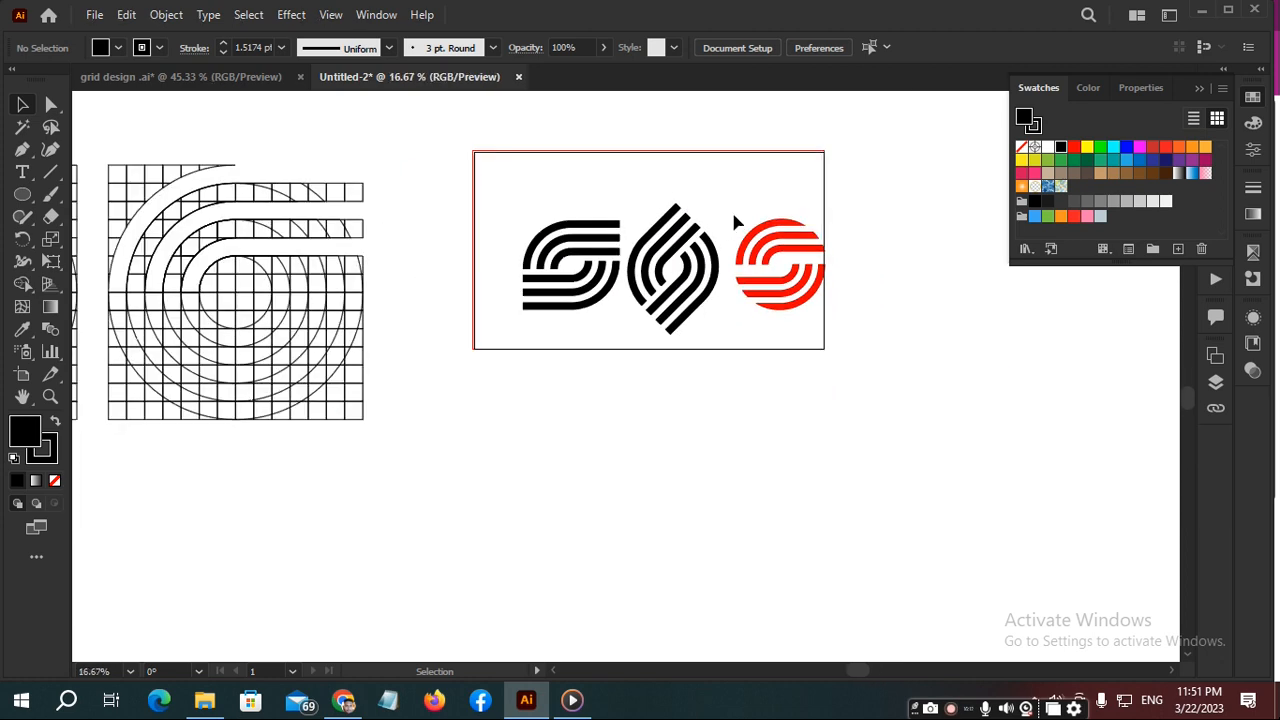